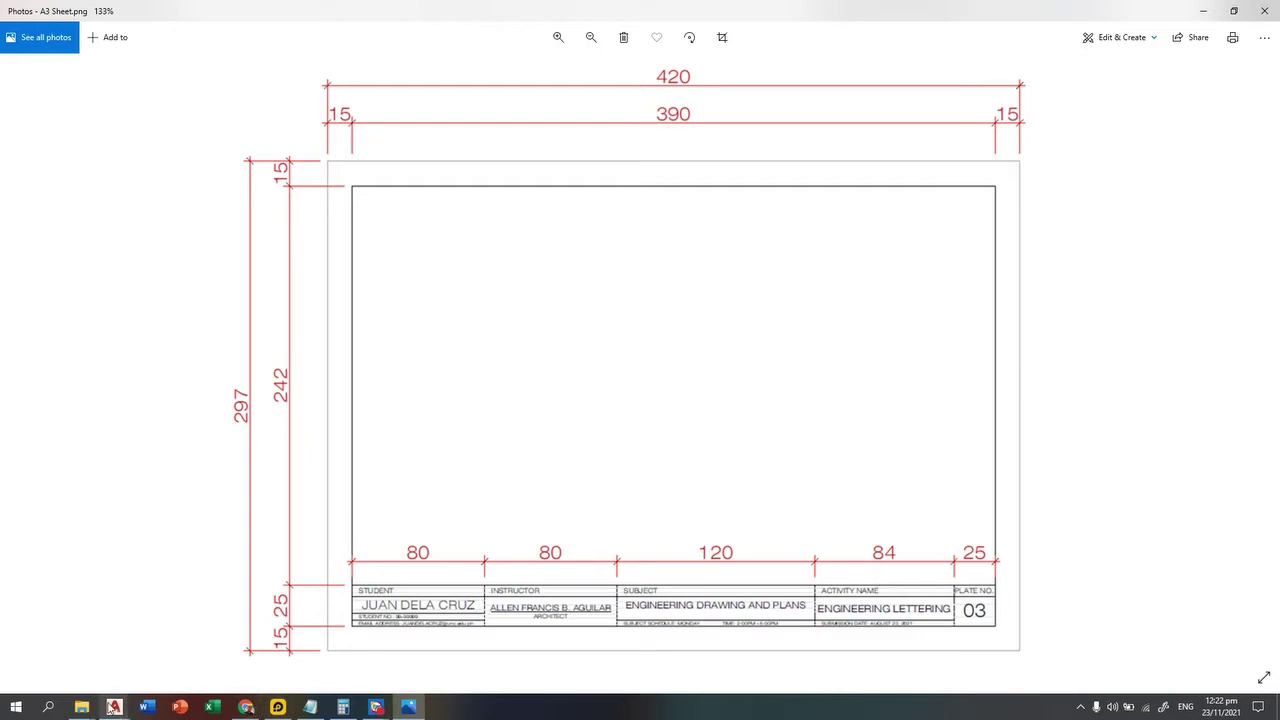
Step: Copy the A3 sheet image in Windows Photos, then bring the empty Drawing4 drawing forward
{"action": "left_click", "coordinate": [113, 707]}
{"action": "left_click", "coordinate": [170, 649]}
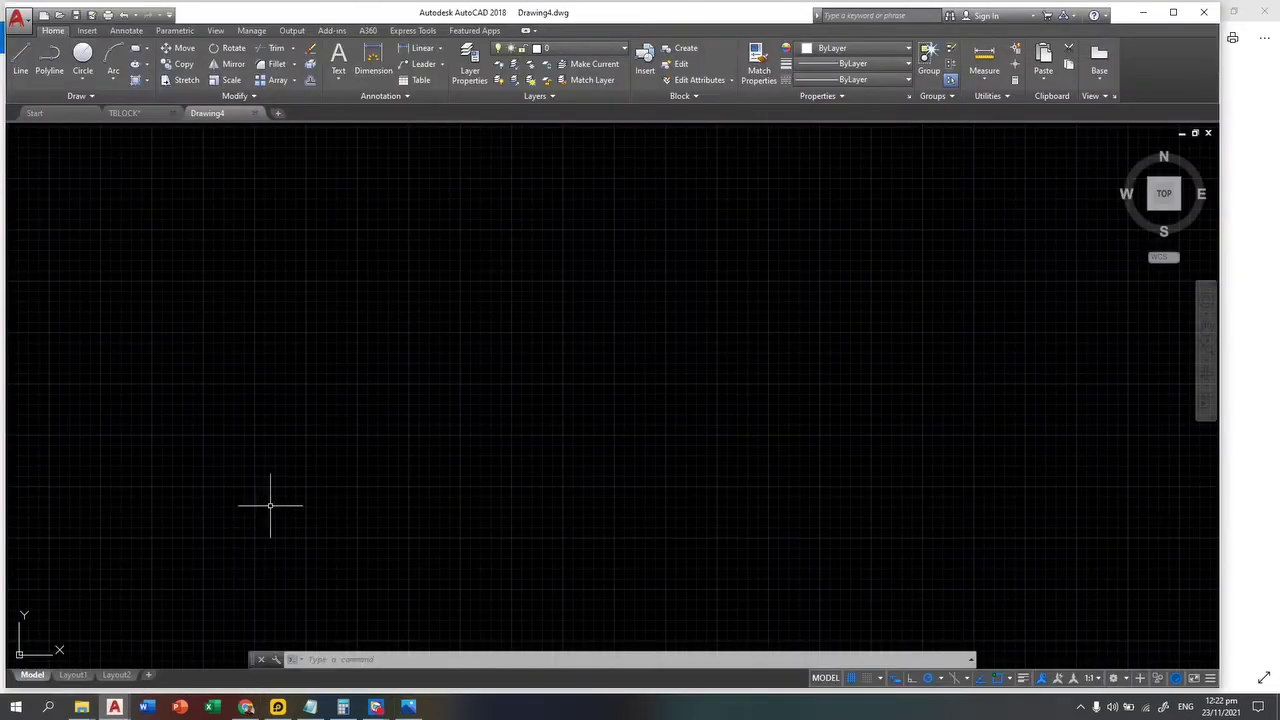
{"action": "left_click", "coordinate": [408, 707]}
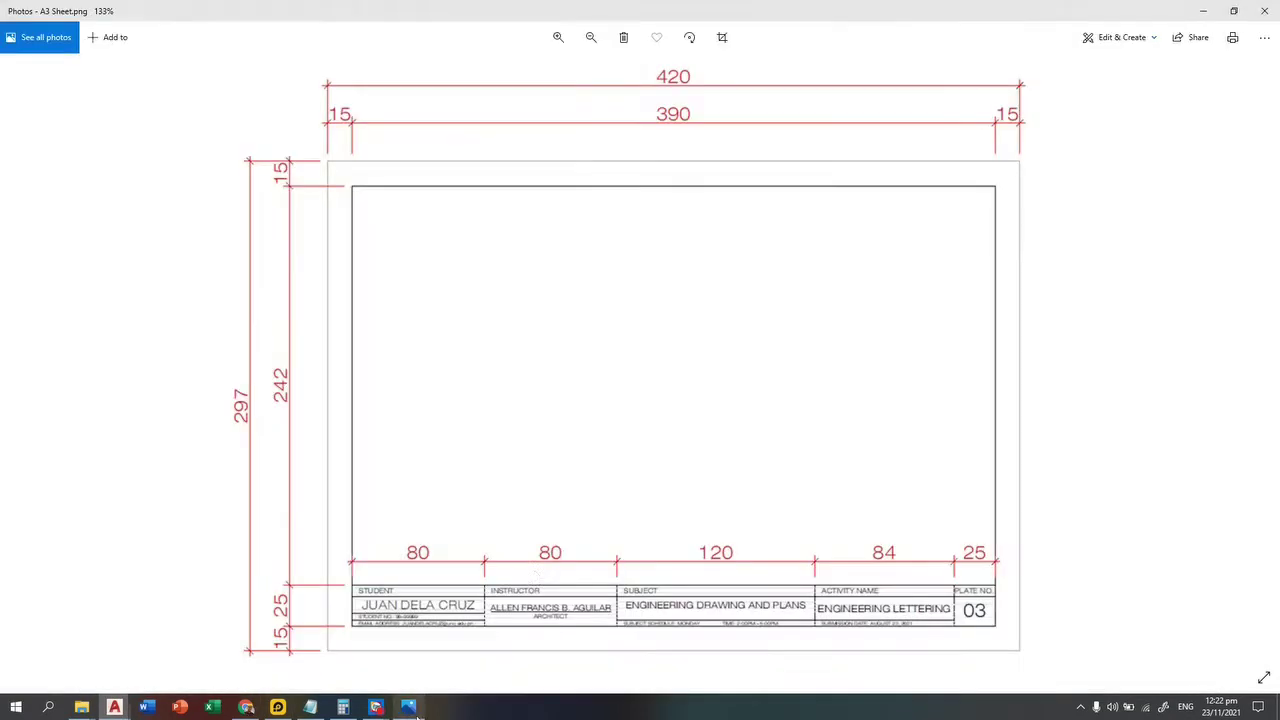
{"action": "right_click", "coordinate": [565, 390]}
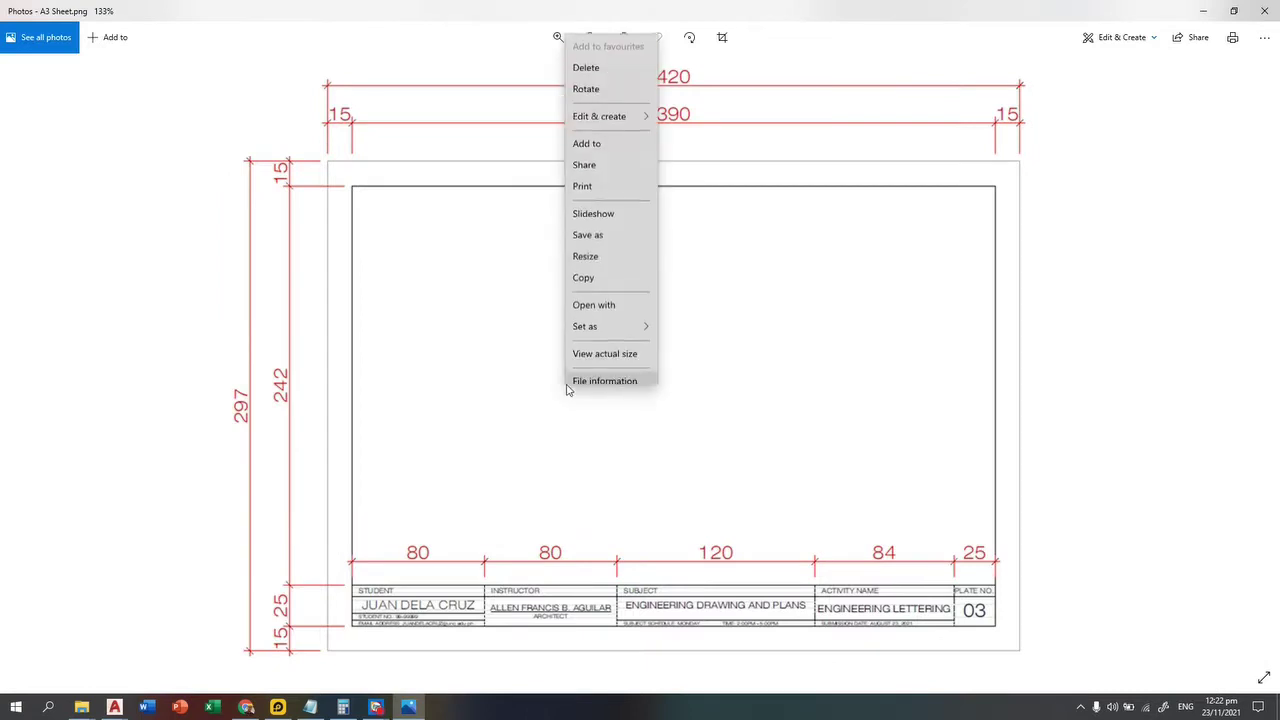
{"action": "left_click", "coordinate": [598, 268]}
{"action": "mouse_move", "coordinate": [114, 707]}
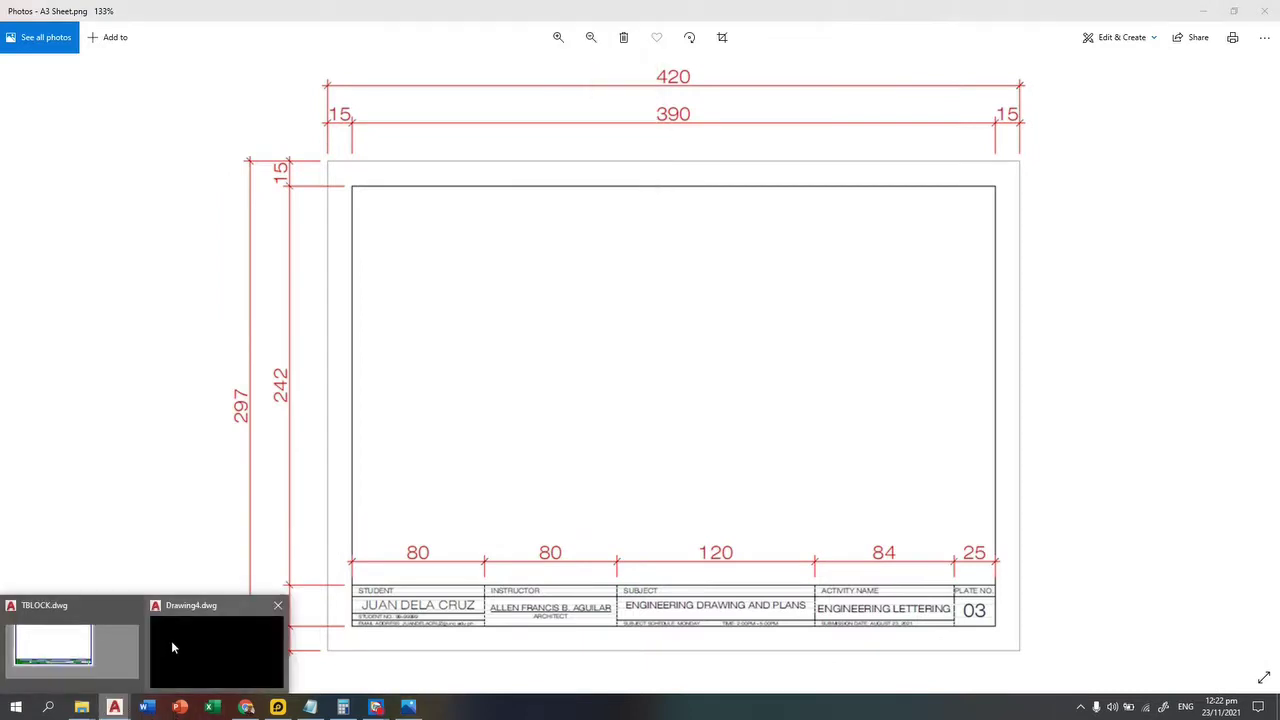
{"action": "left_click", "coordinate": [200, 645]}
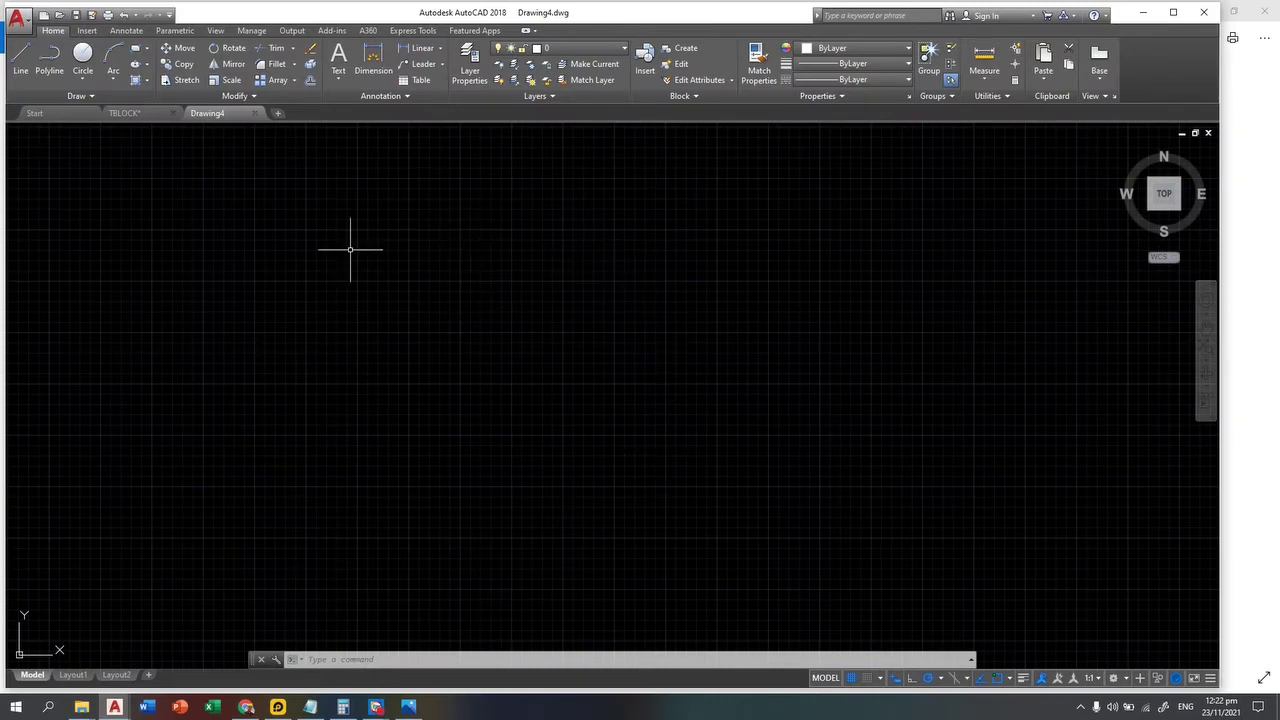
Step: Switch to the Layout1 paper-space sheet and pan it into view
{"action": "left_click", "coordinate": [68, 677]}
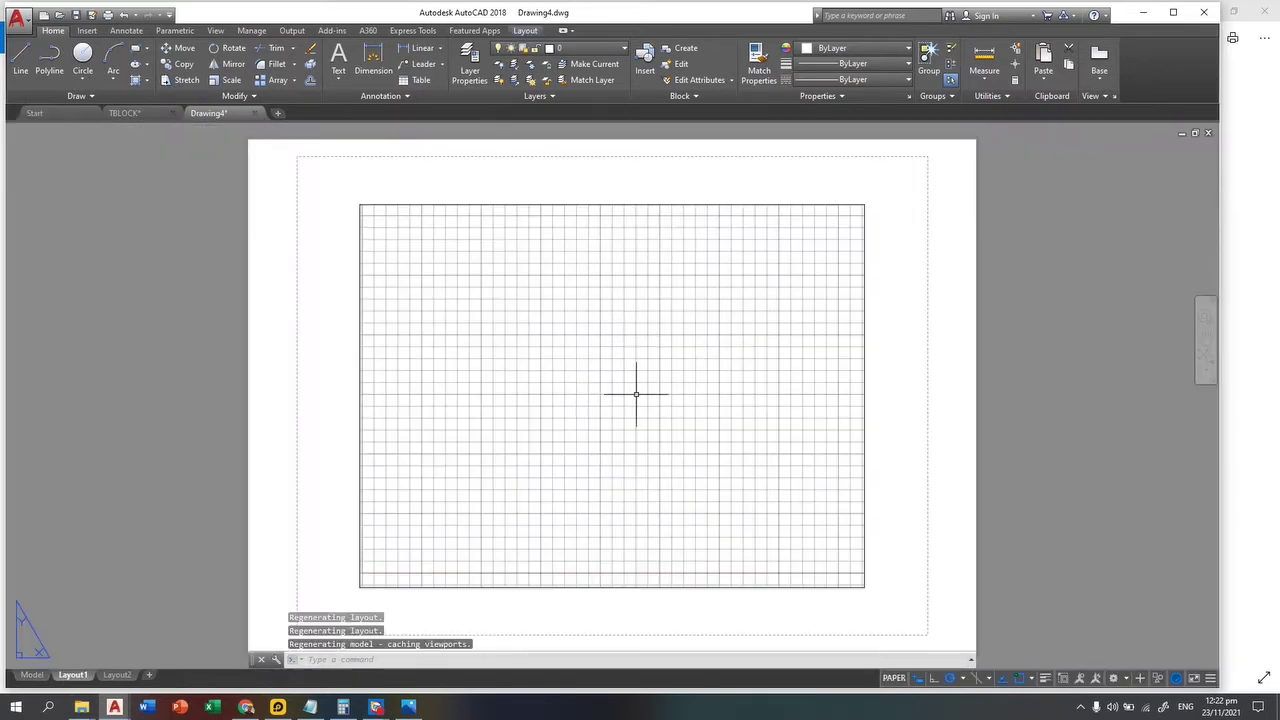
{"action": "scroll", "coordinate": [772, 441], "scroll_direction": "down", "scroll_amount": 2}
{"action": "middle_click_drag", "start_coordinate": [772, 441], "coordinate": [608, 417]}
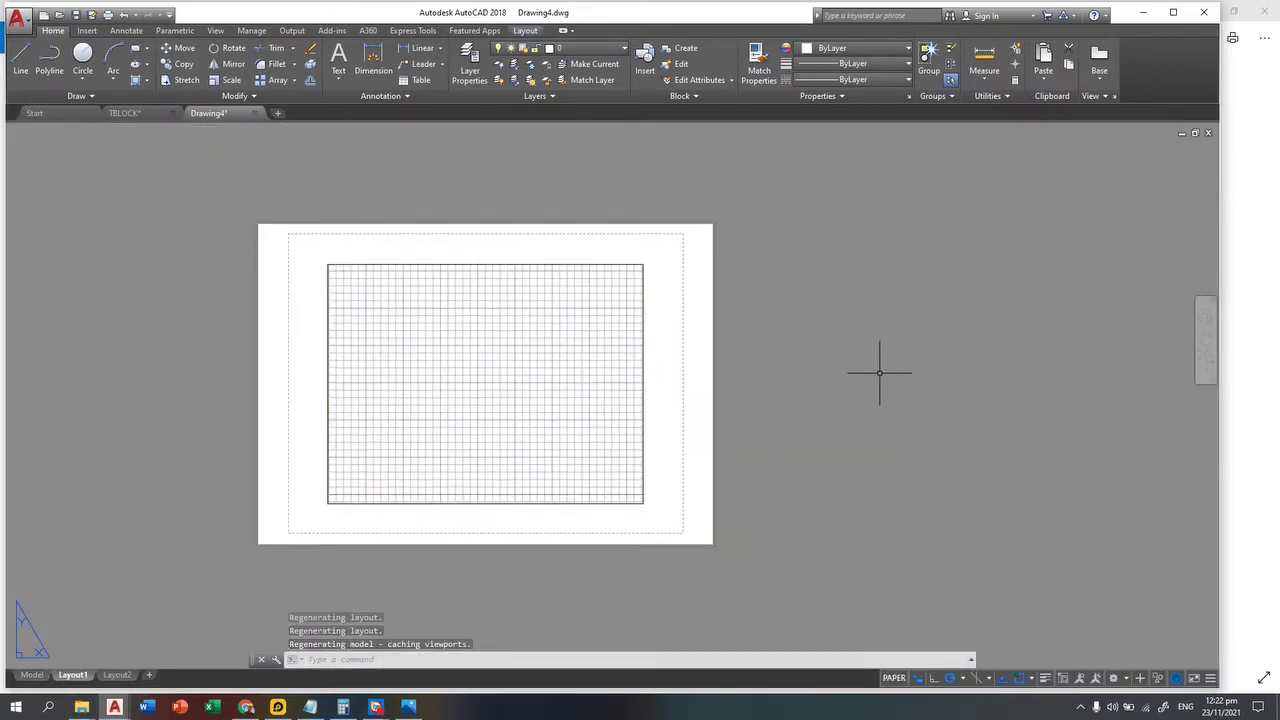
Step: Paste the A3 title-block image beside the sheet at scale 1 with 0 rotation
{"action": "key", "text": "ctrl+v"}
{"action": "scroll", "coordinate": [780, 447], "scroll_direction": "down", "scroll_amount": 2}
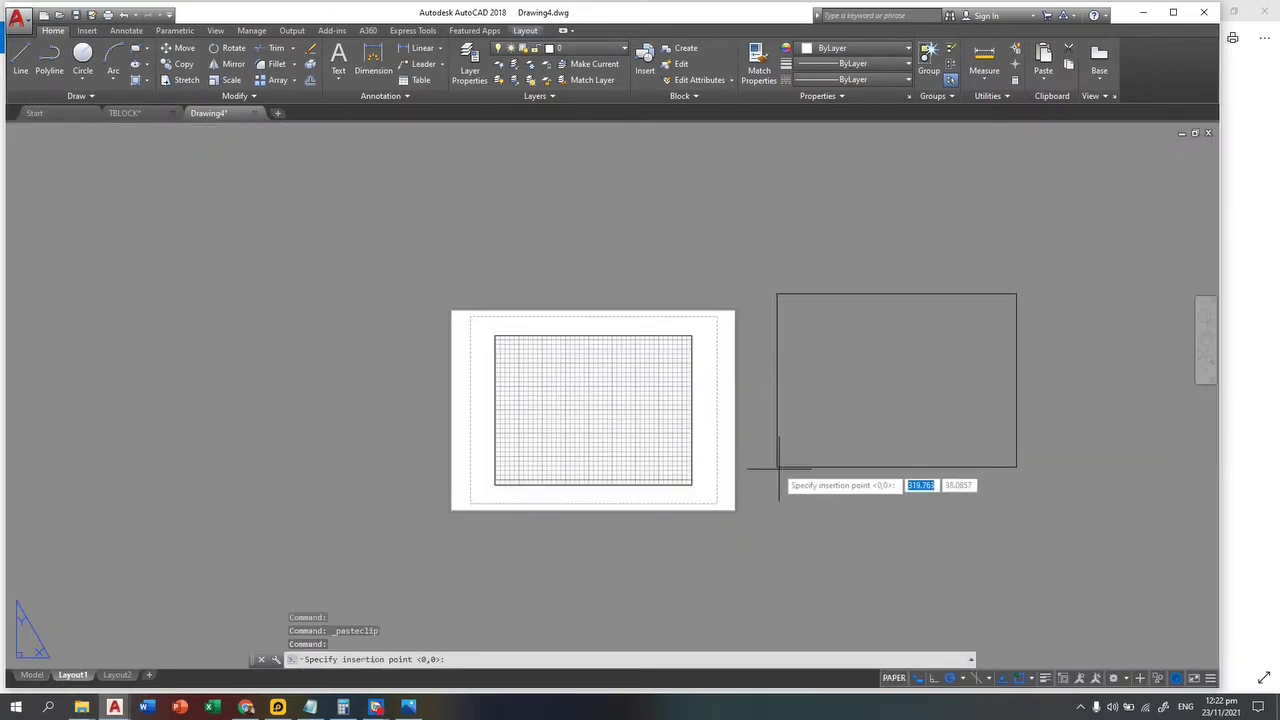
{"action": "scroll", "coordinate": [780, 470], "scroll_direction": "up", "scroll_amount": 2}
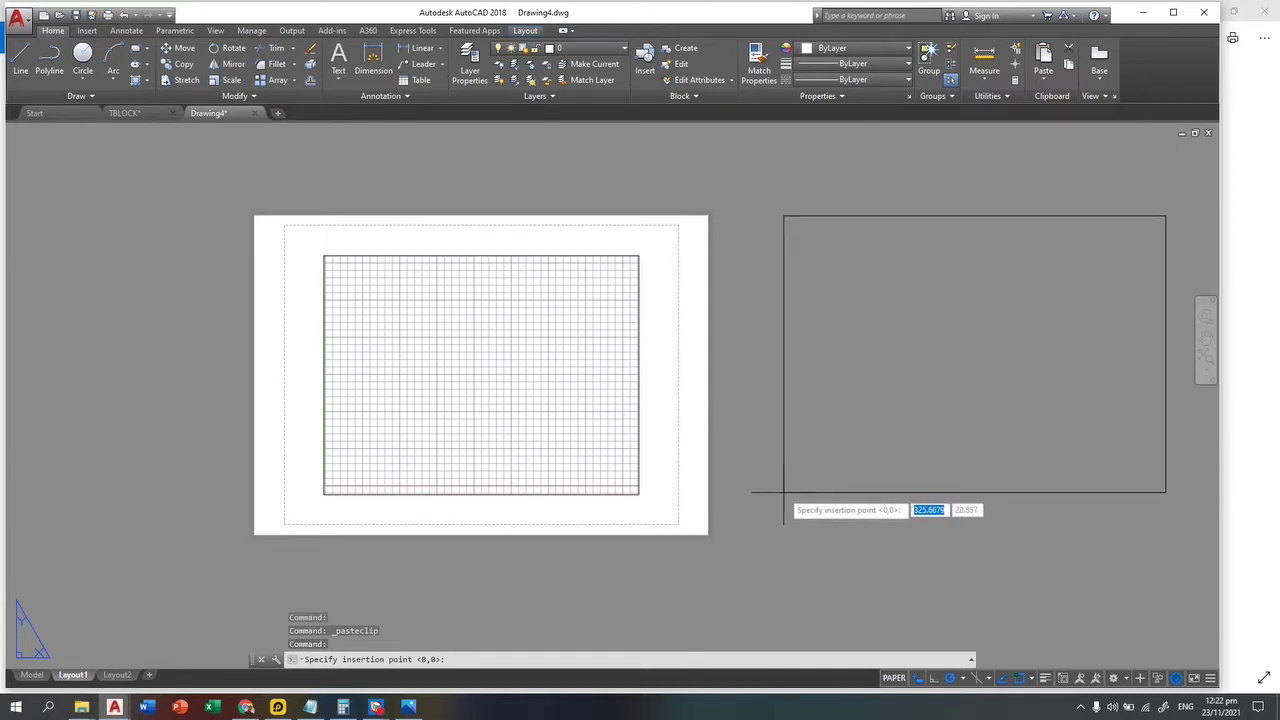
{"action": "left_click", "coordinate": [815, 476]}
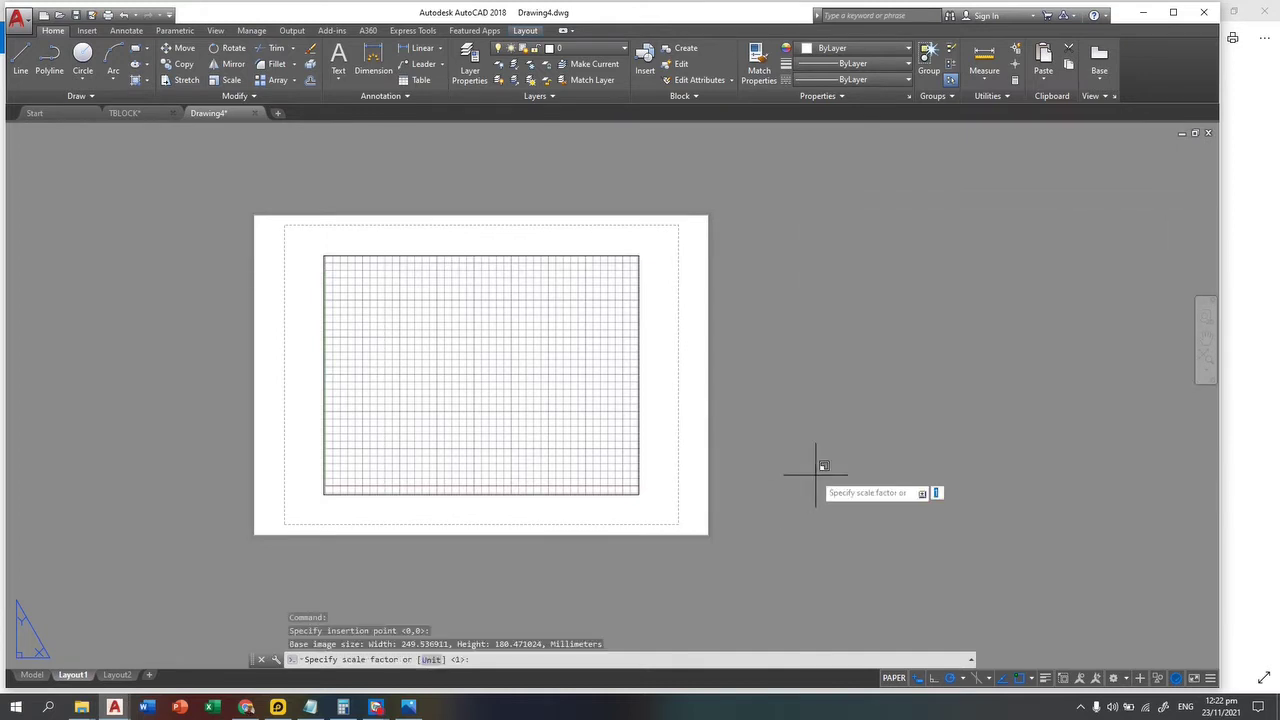
{"action": "key", "text": "Return"}
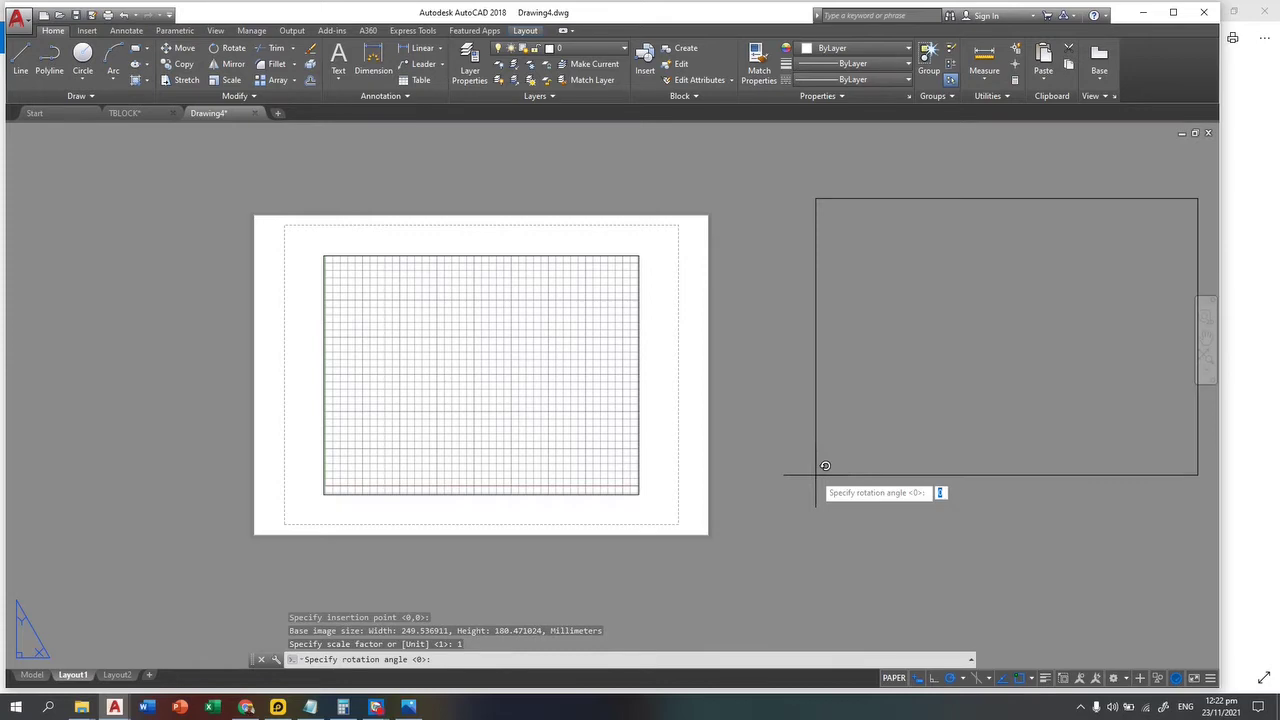
{"action": "key", "text": "Return"}
{"action": "scroll", "coordinate": [808, 400], "scroll_direction": "up", "scroll_amount": 3}
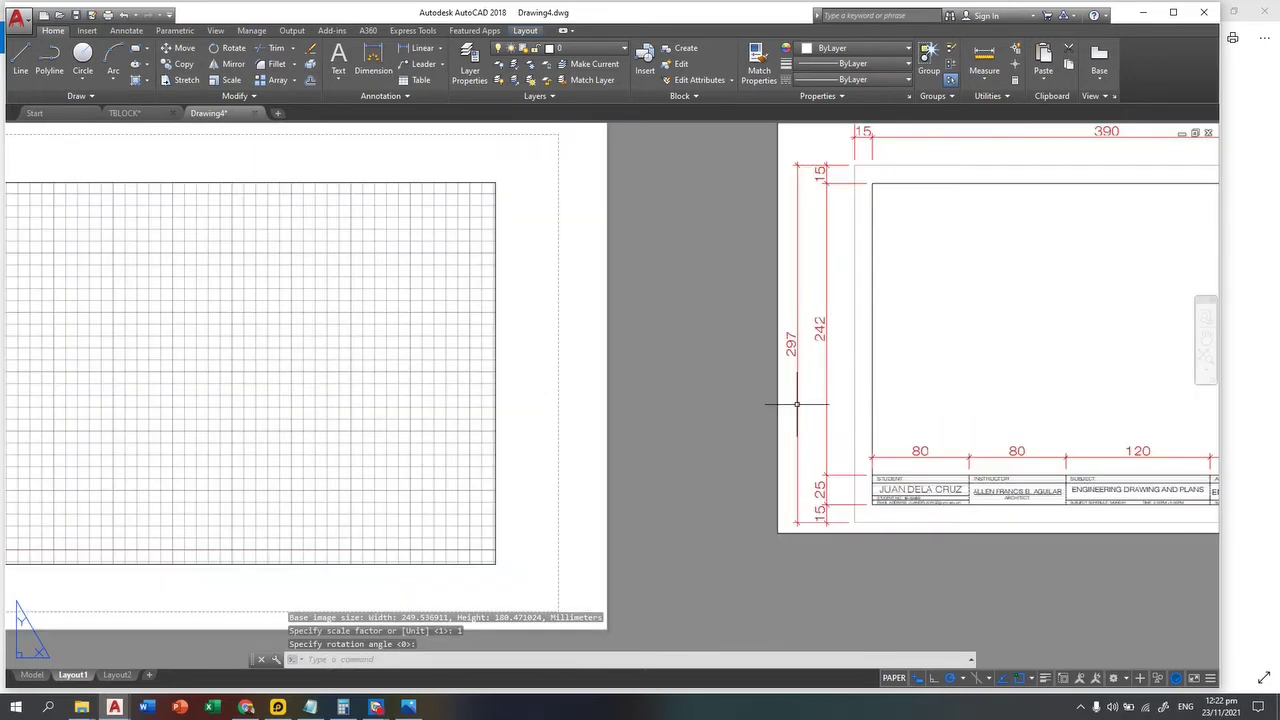
{"action": "scroll", "coordinate": [688, 370], "scroll_direction": "down", "scroll_amount": 2}
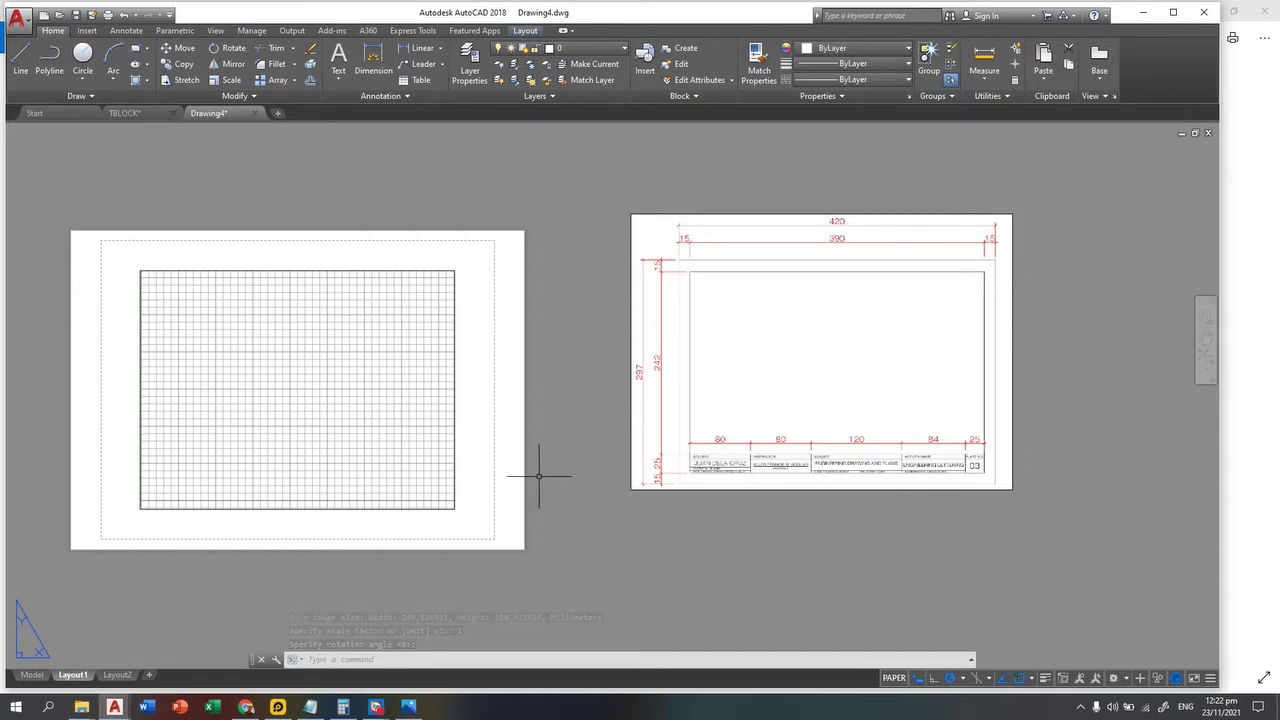
{"action": "middle_click_drag", "start_coordinate": [543, 477], "coordinate": [663, 471]}
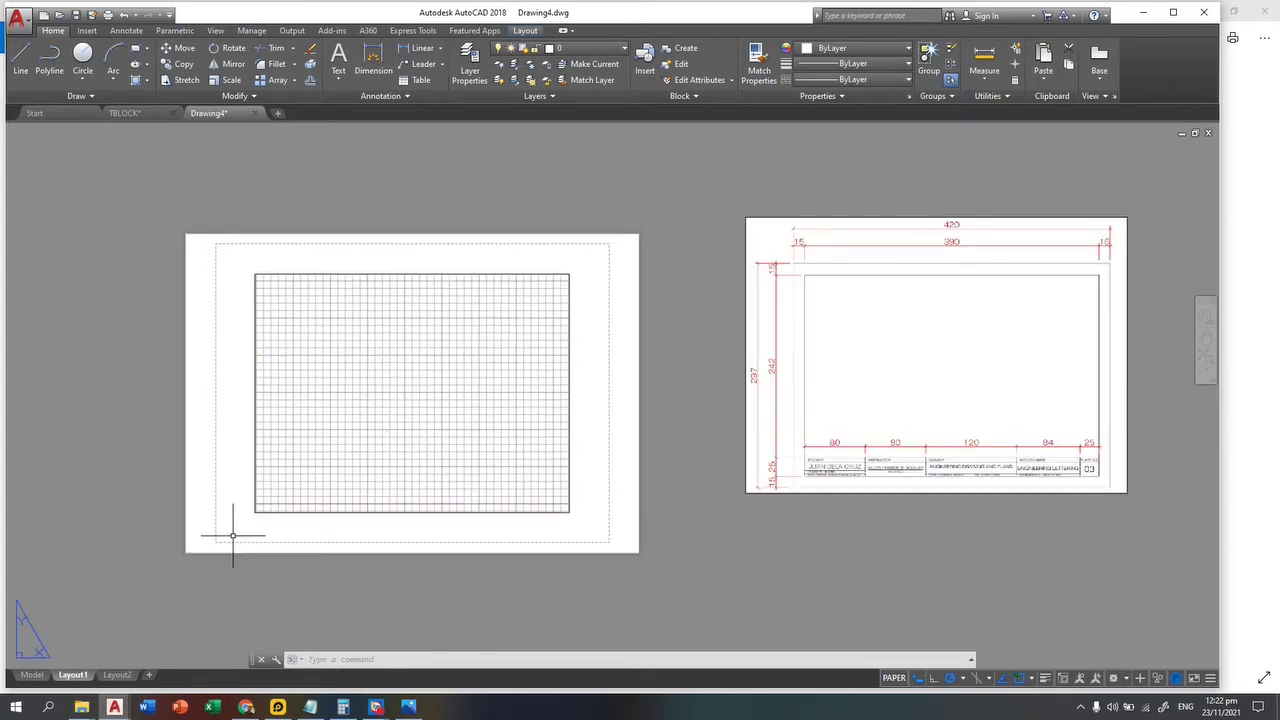
{"action": "middle_click_drag", "start_coordinate": [229, 529], "coordinate": [380, 534]}
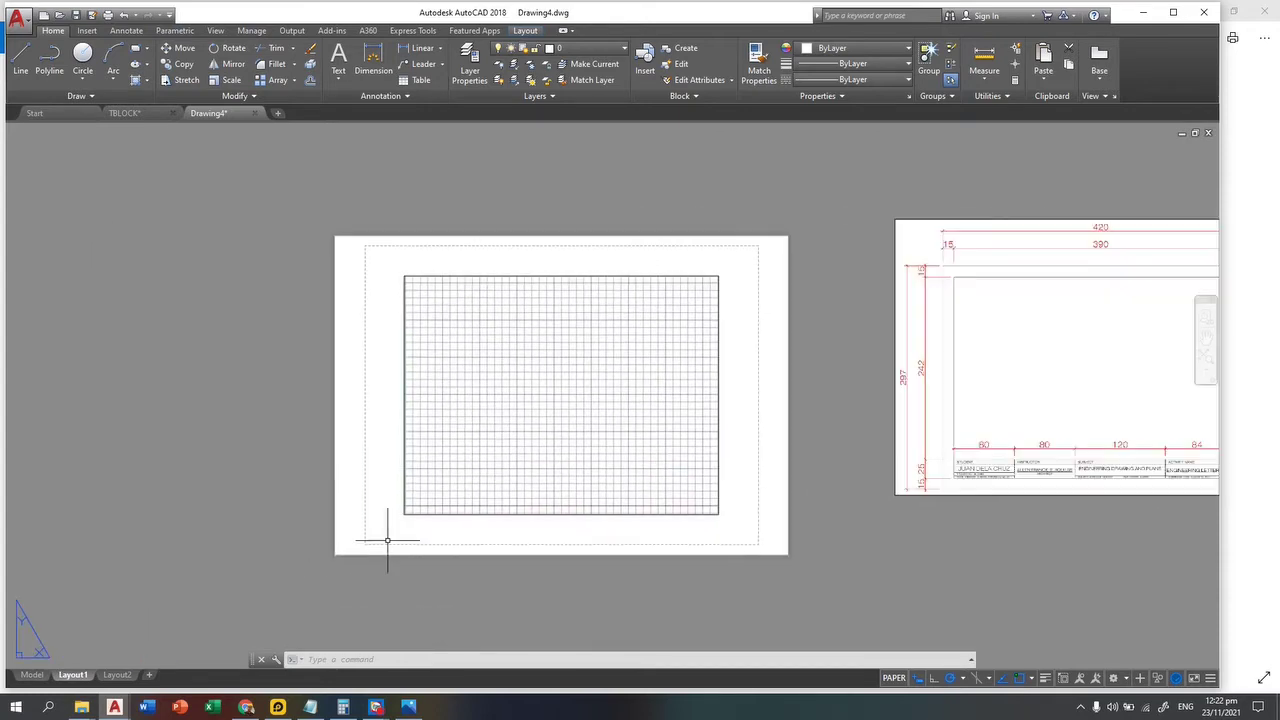
Step: Rename the Layout1 tab to TitleBlockA3
{"action": "right_click", "coordinate": [74, 676]}
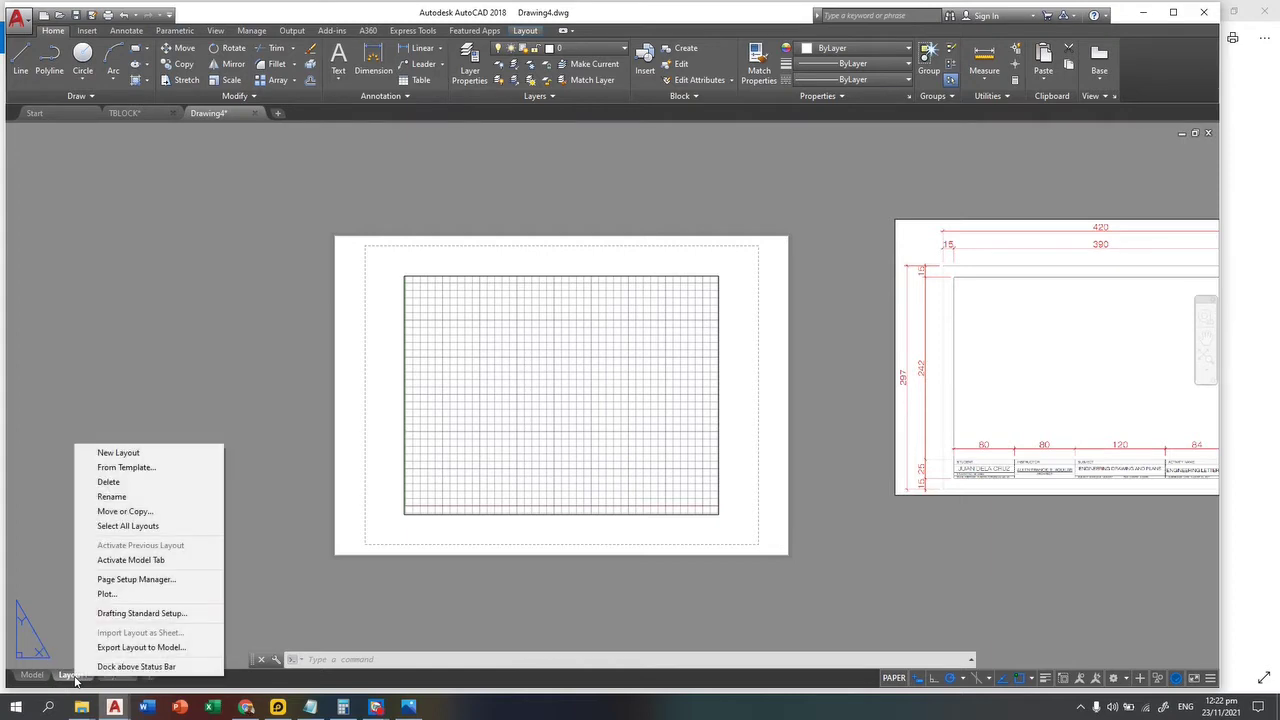
{"action": "left_click", "coordinate": [141, 498]}
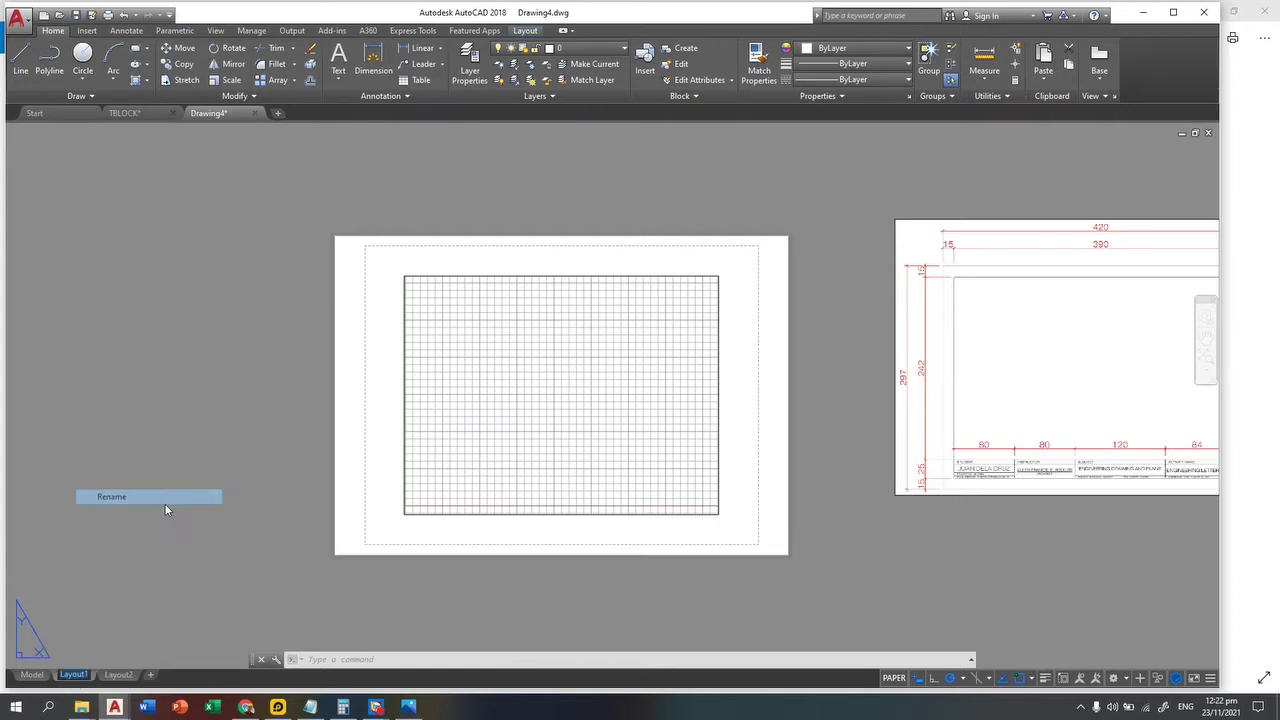
{"action": "type", "text": "Titl"}
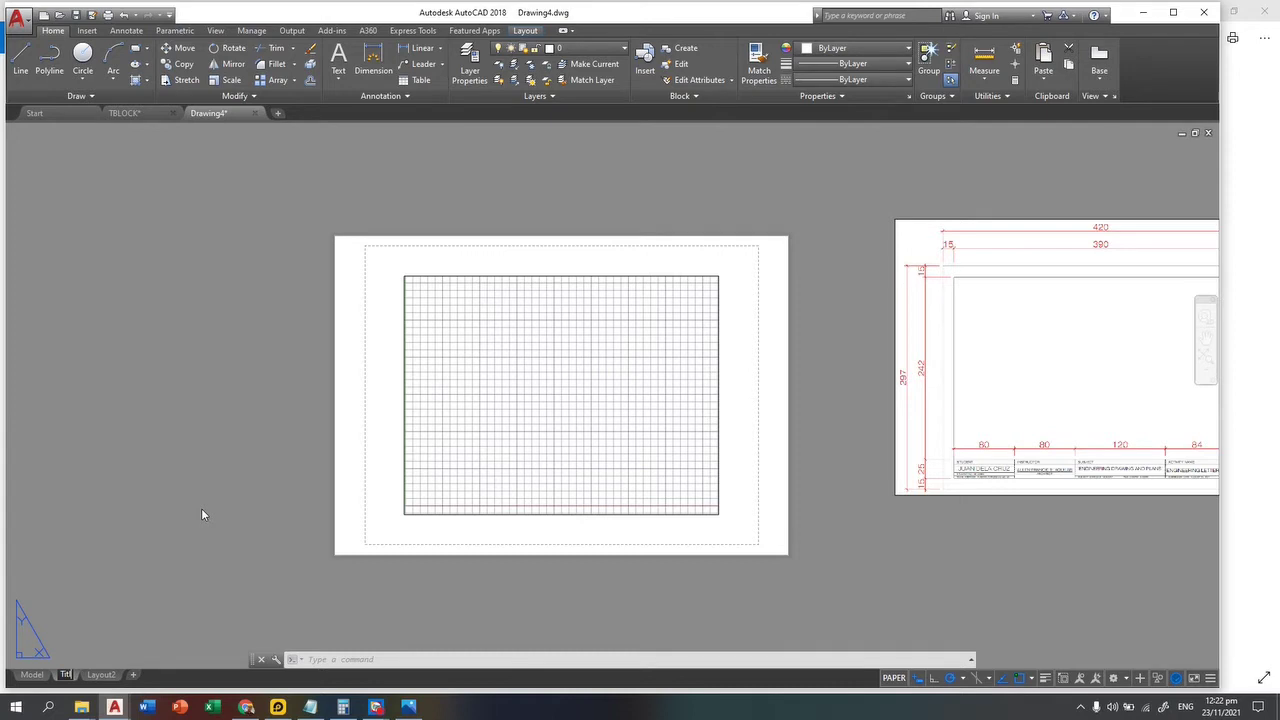
{"action": "type", "text": "eBlockA3"}
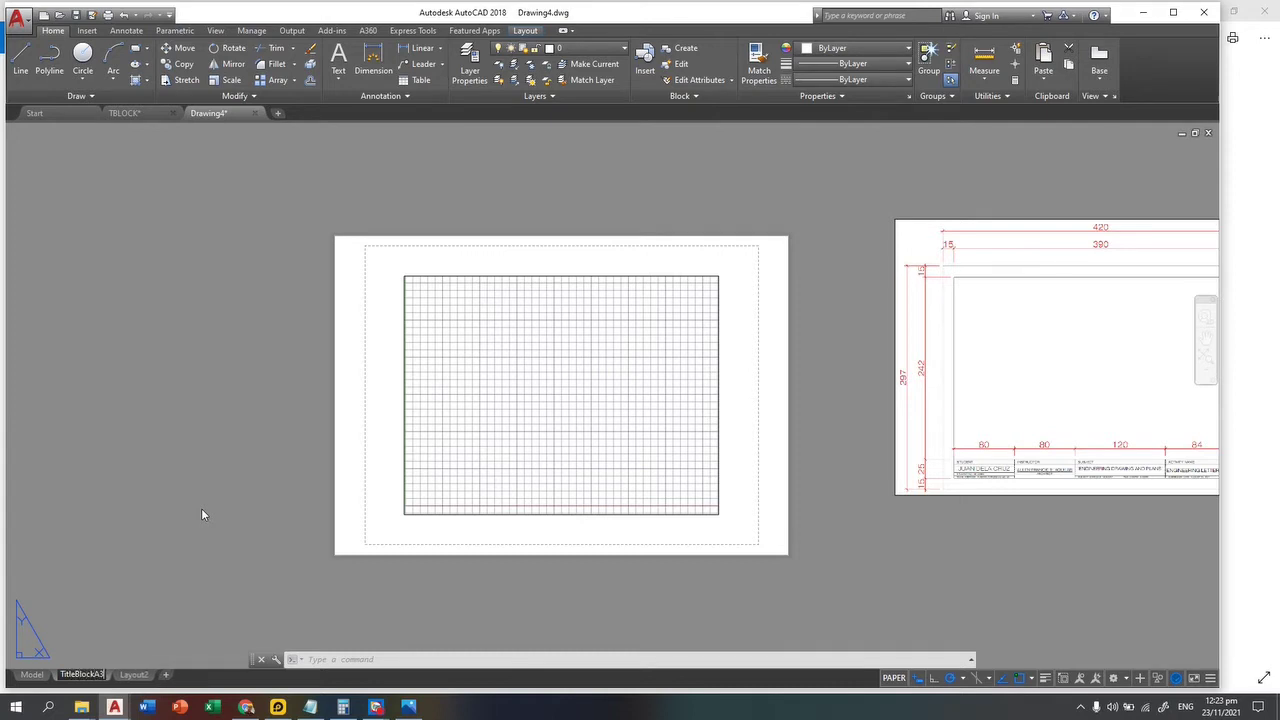
{"action": "key", "text": "Return"}
{"action": "left_click", "coordinate": [190, 537]}
{"action": "left_click", "coordinate": [114, 643]}
{"action": "right_click", "coordinate": [96, 676]}
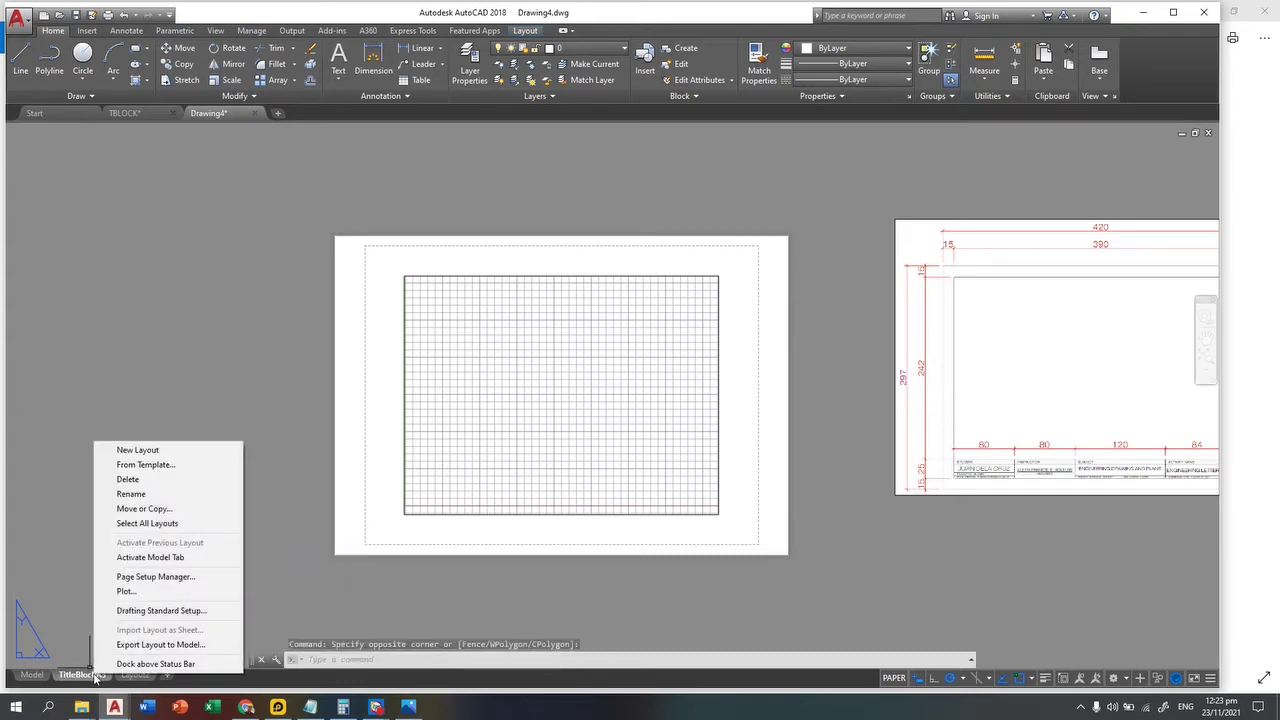
Step: In TitleBlockA3's page setup, choose AutoCAD PDF (High Quality Print).pc3 and ISO full bleed A3 paper
{"action": "left_click", "coordinate": [150, 577]}
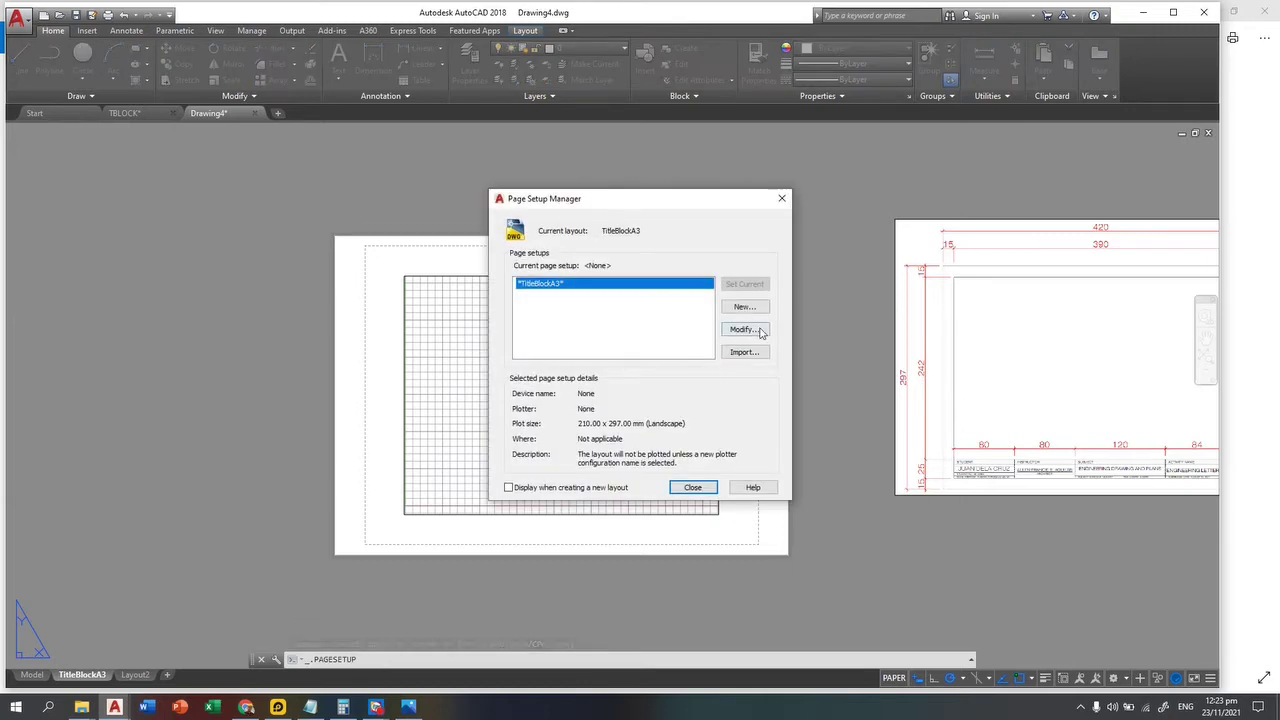
{"action": "left_click", "coordinate": [757, 332]}
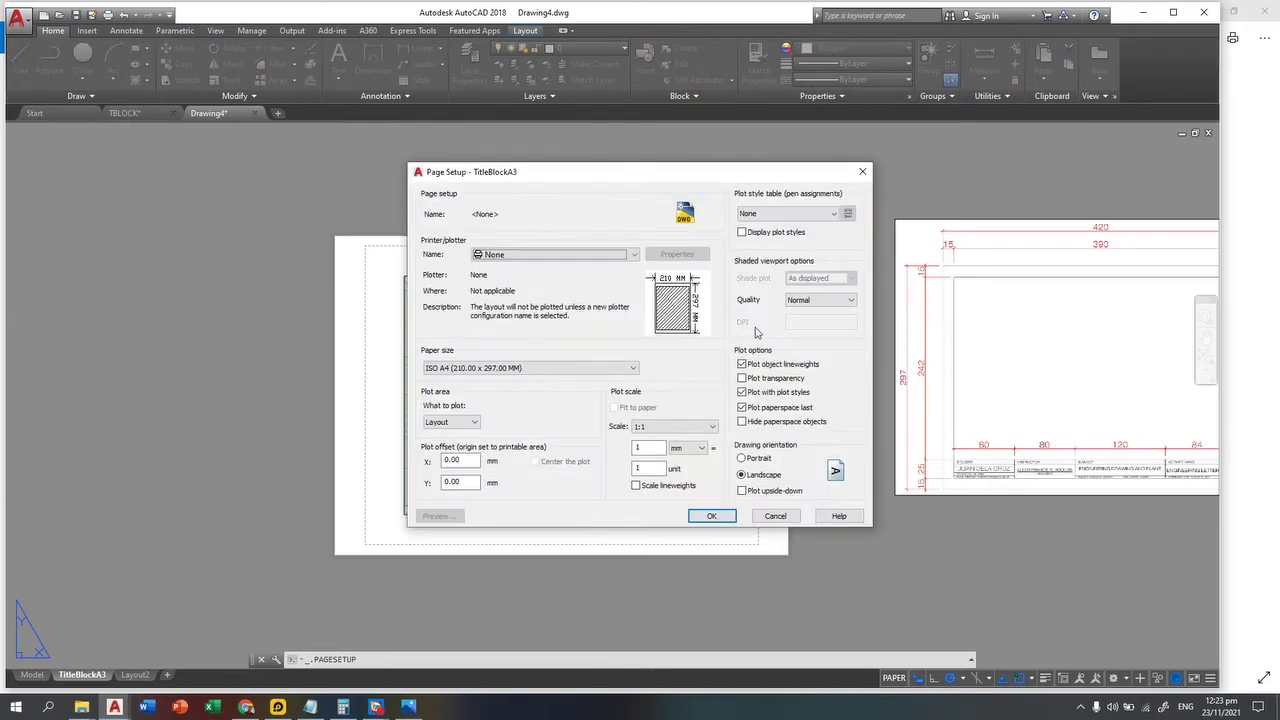
{"action": "left_click", "coordinate": [553, 256]}
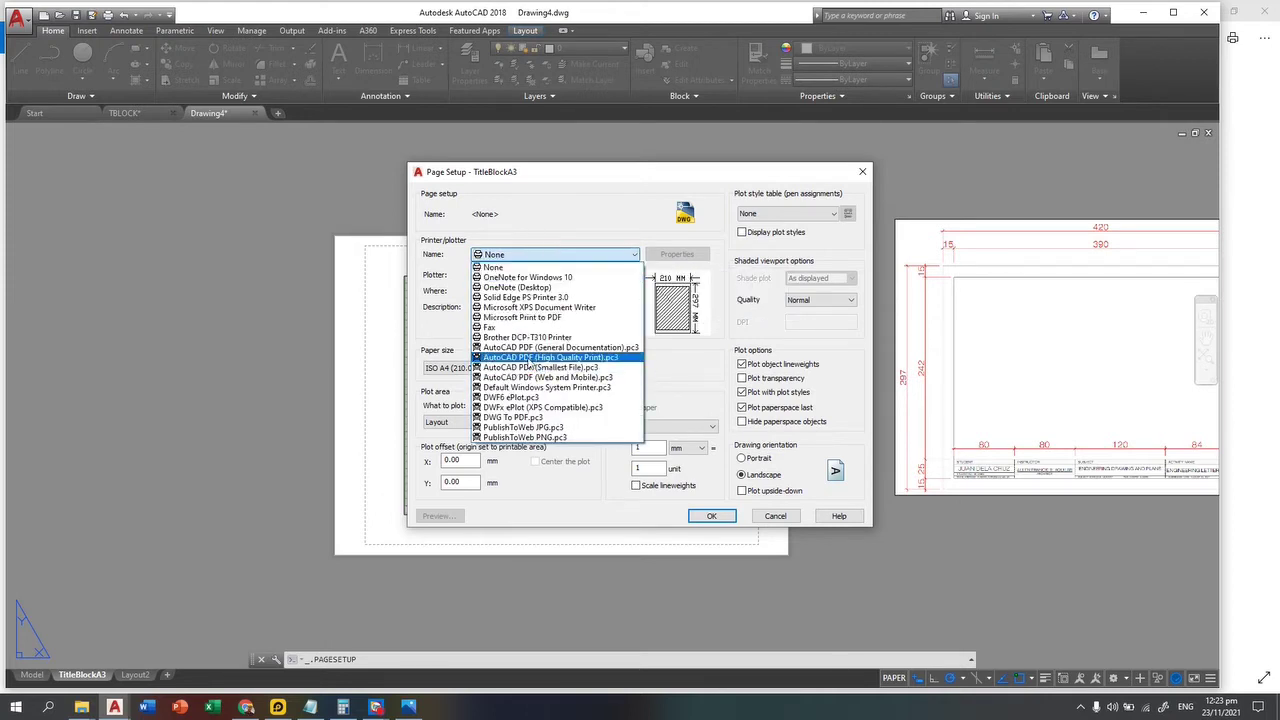
{"action": "left_click", "coordinate": [528, 360]}
{"action": "left_click", "coordinate": [530, 368]}
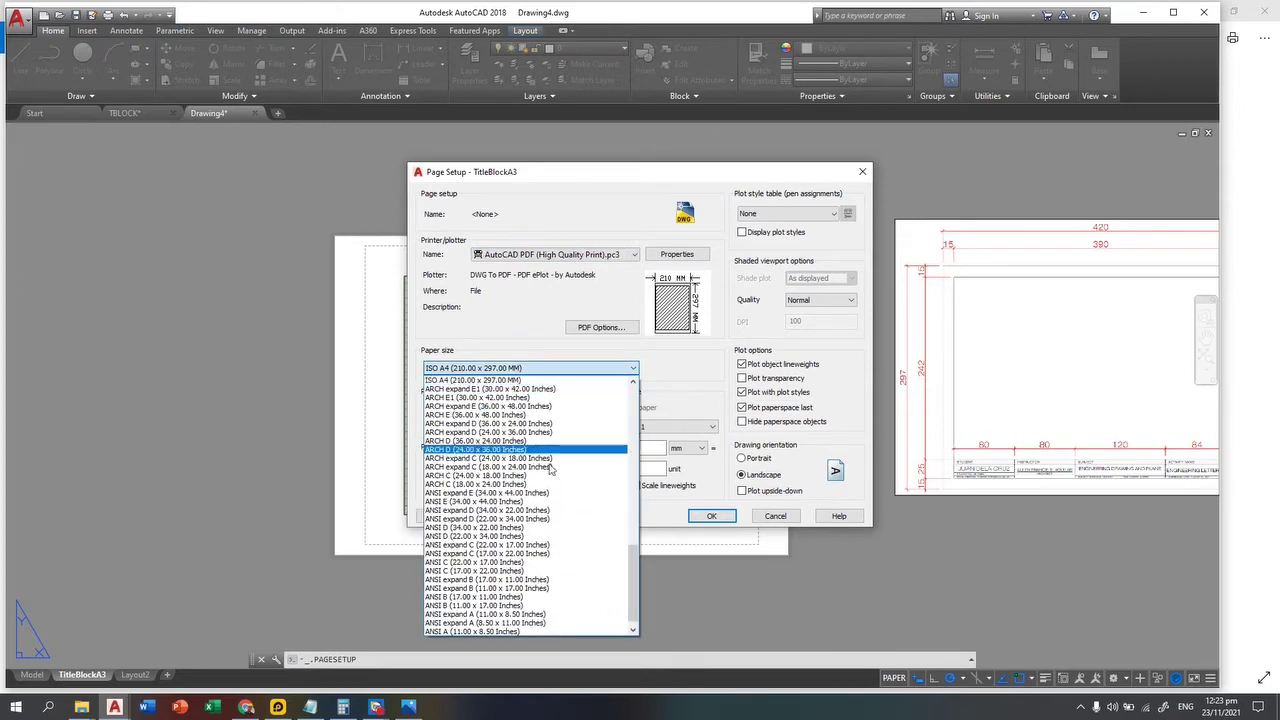
{"action": "scroll", "coordinate": [545, 480], "scroll_direction": "up", "scroll_amount": 2}
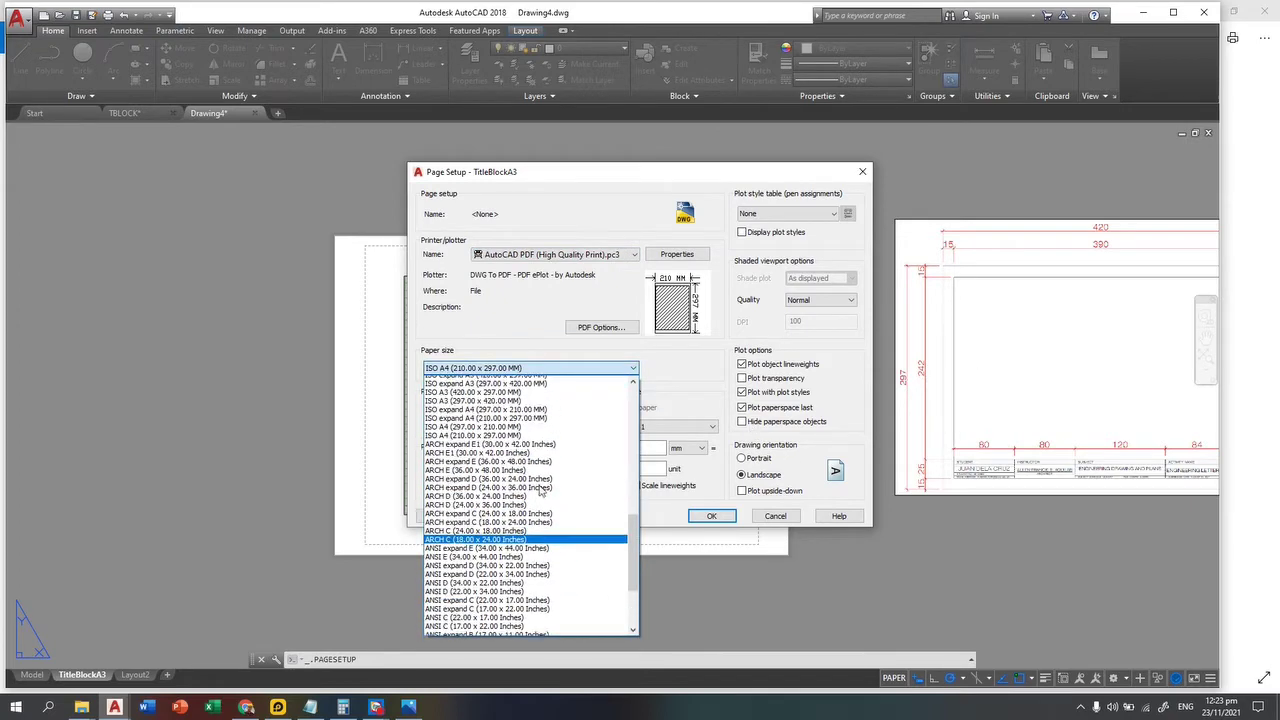
{"action": "scroll", "coordinate": [541, 487], "scroll_direction": "up", "scroll_amount": 15}
{"action": "scroll", "coordinate": [543, 484], "scroll_direction": "up", "scroll_amount": 3}
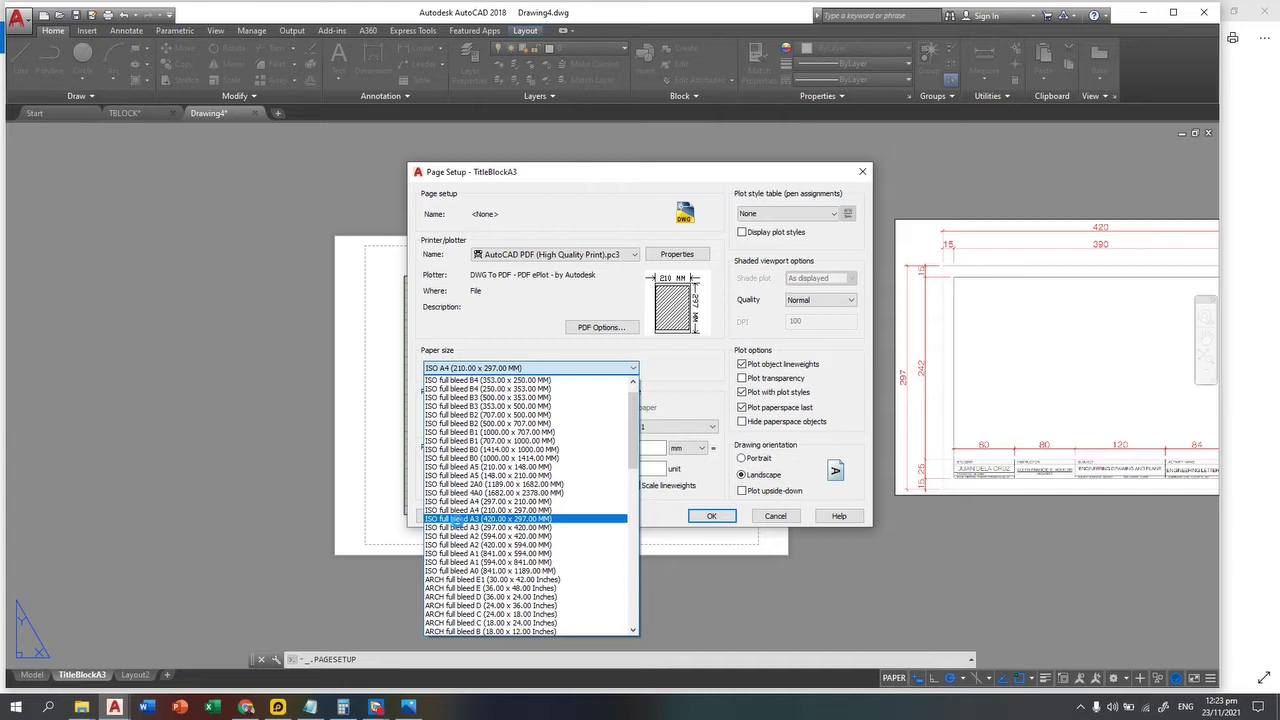
{"action": "left_click", "coordinate": [458, 519]}
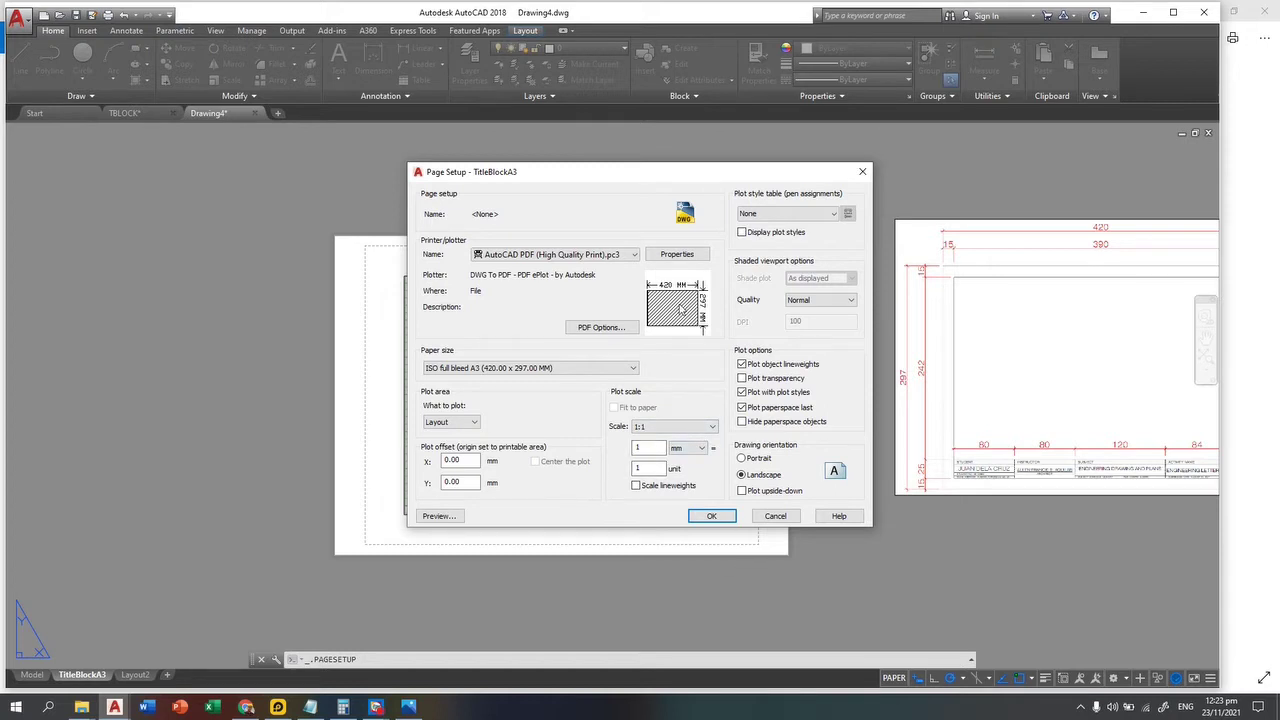
{"action": "left_click_drag", "start_coordinate": [676, 172], "coordinate": [648, 172]}
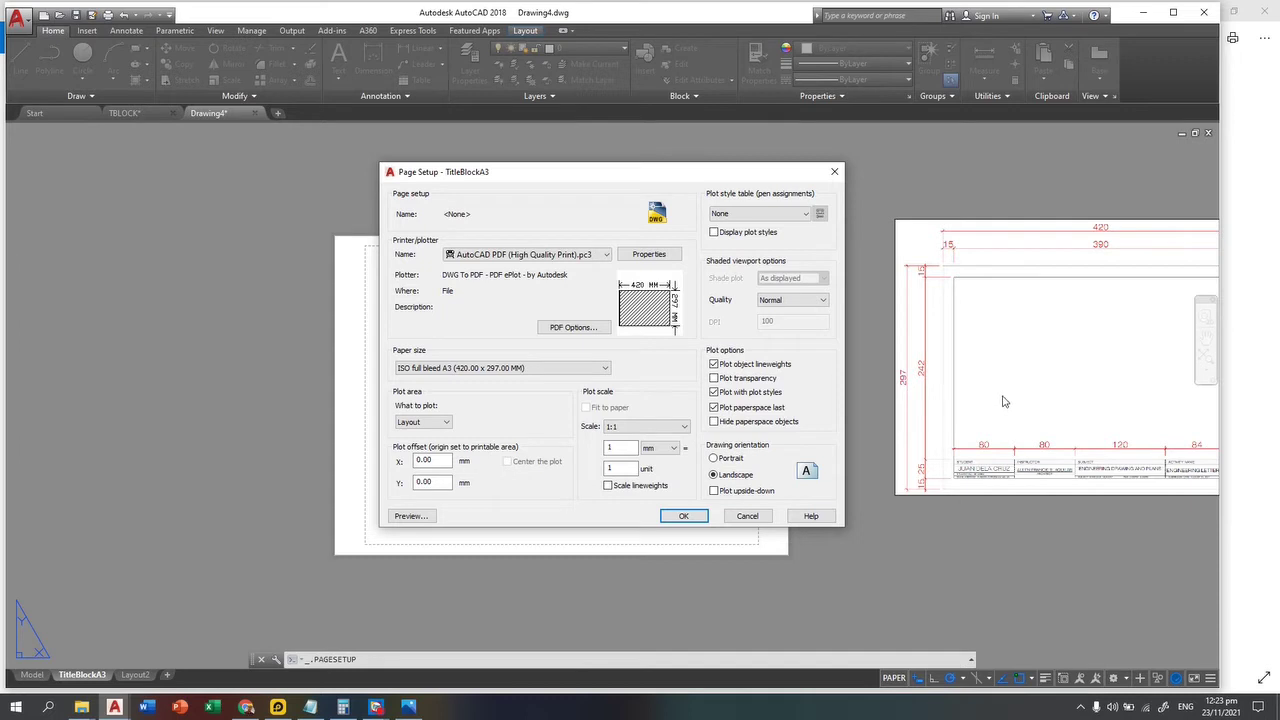
{"action": "left_click", "coordinate": [768, 214]}
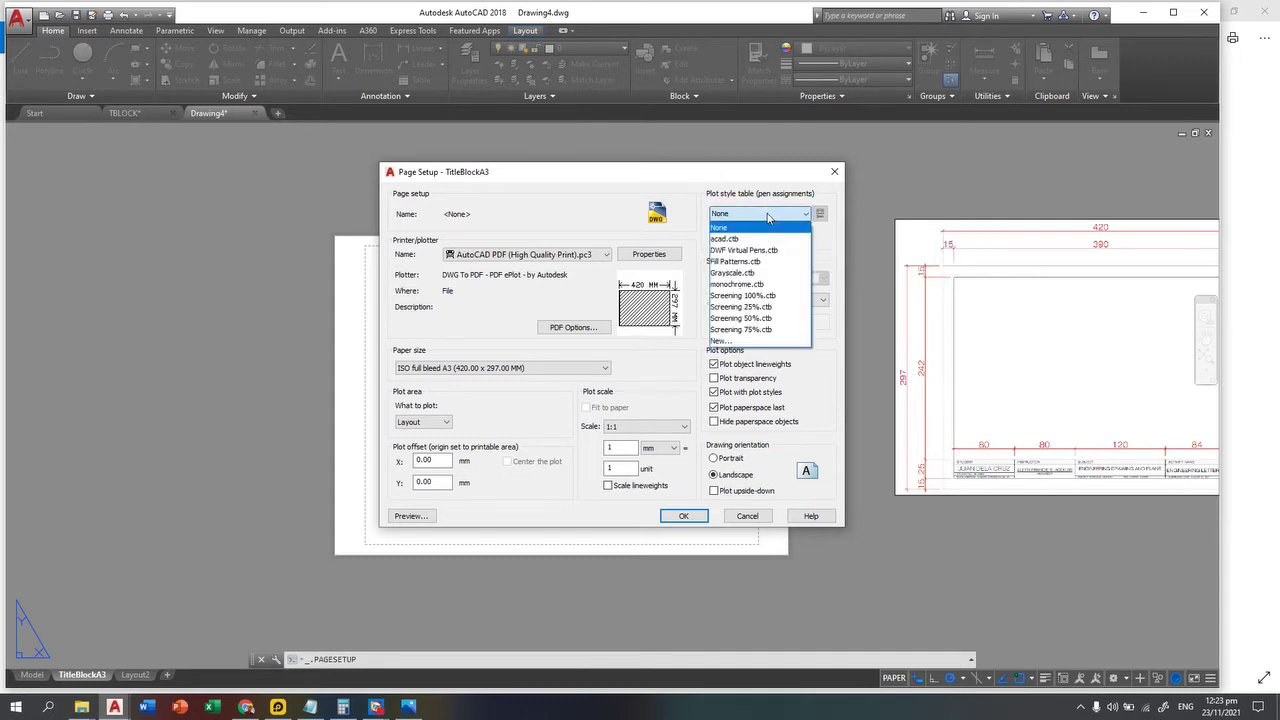
Step: Apply the monochrome.ctb plot style table and confirm the page setup
{"action": "left_click", "coordinate": [740, 284]}
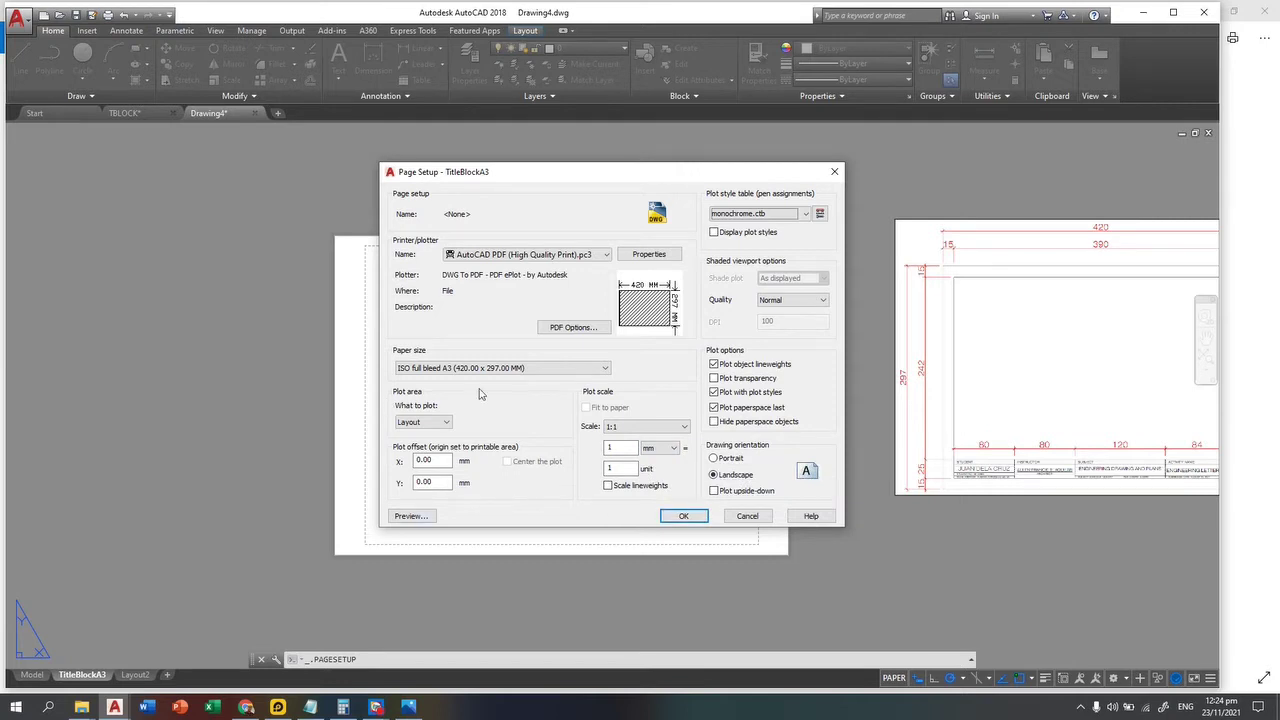
{"action": "left_click", "coordinate": [678, 519]}
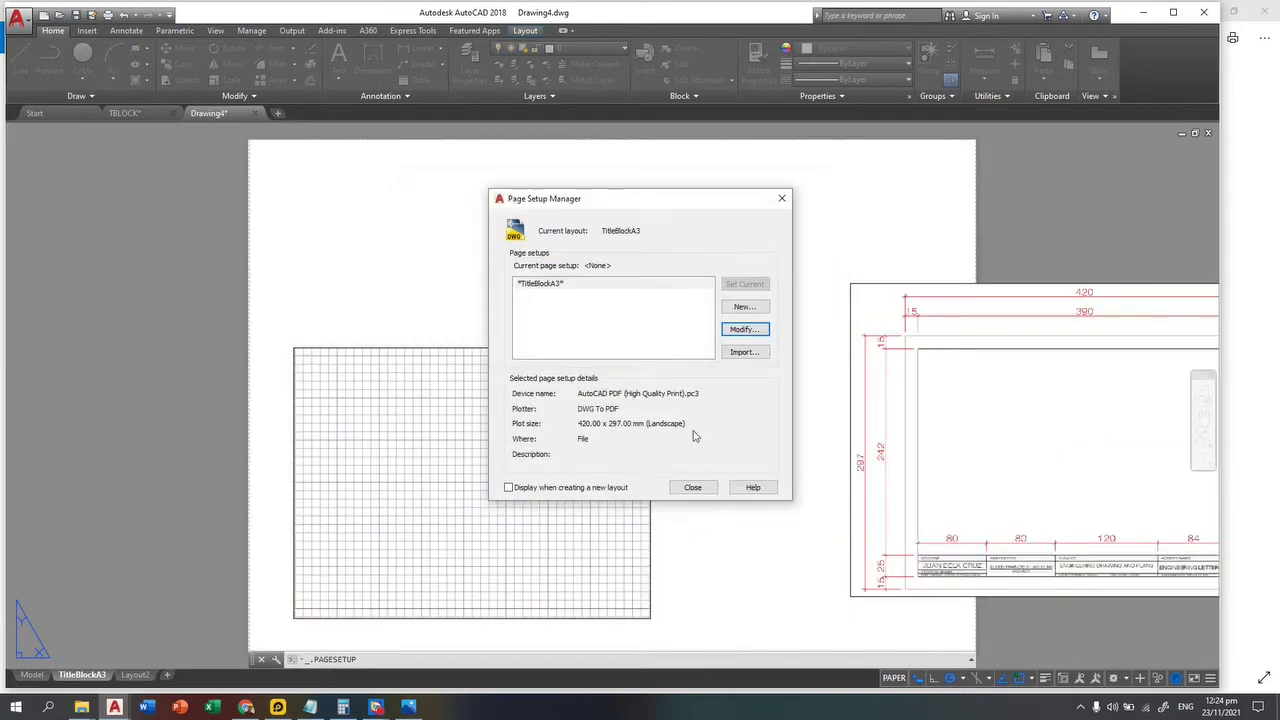
Step: Close the Page Setup Manager and erase the grid viewport from the layout
{"action": "left_click", "coordinate": [694, 487]}
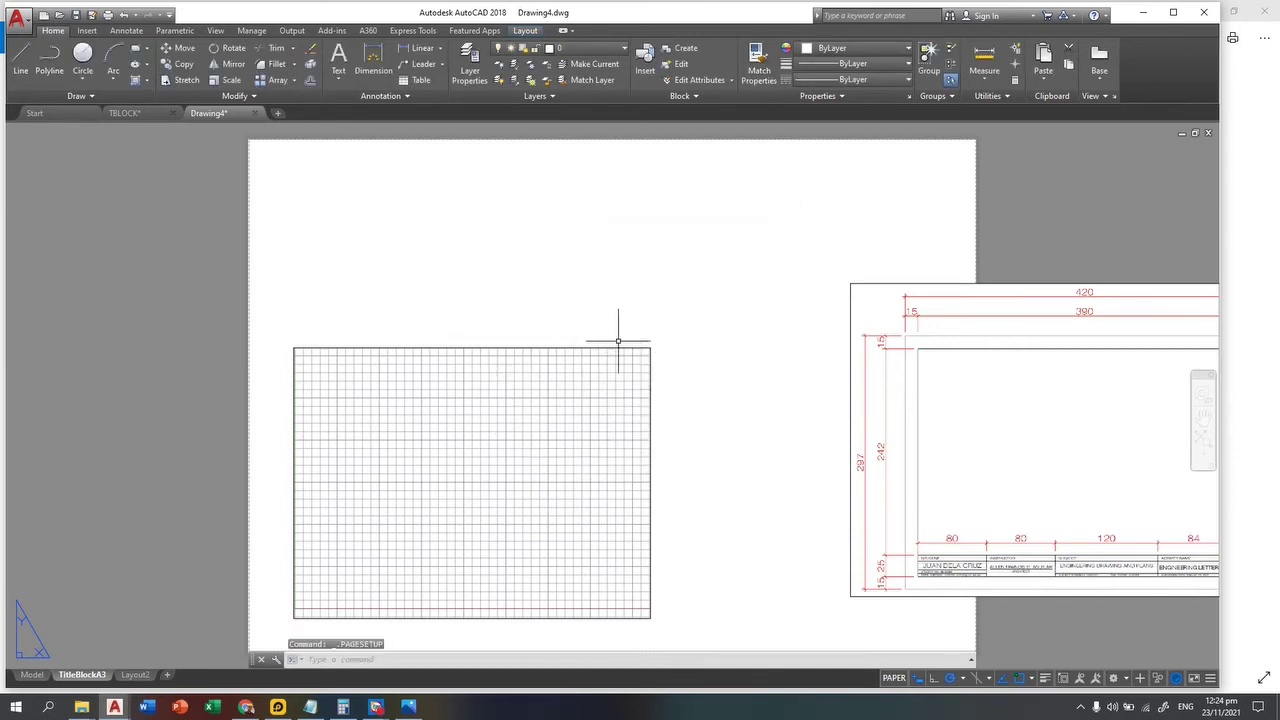
{"action": "left_click", "coordinate": [673, 311]}
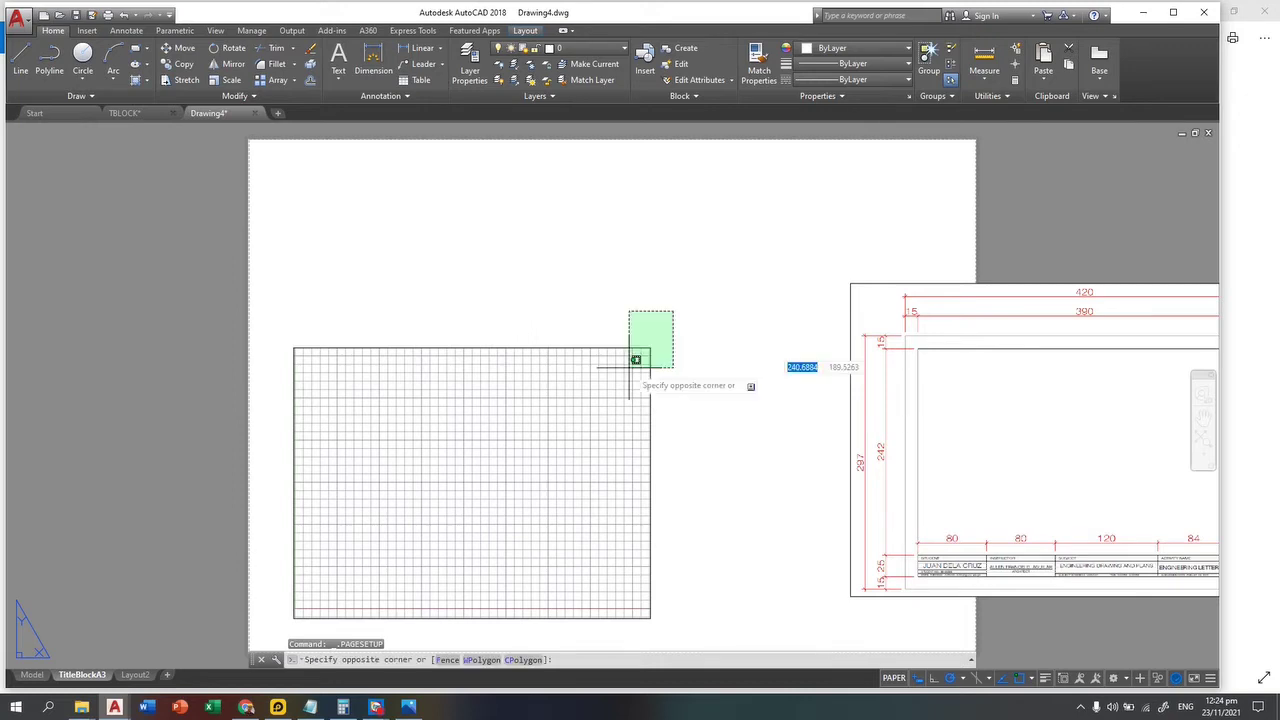
{"action": "left_click", "coordinate": [506, 413]}
{"action": "key", "text": "Delete"}
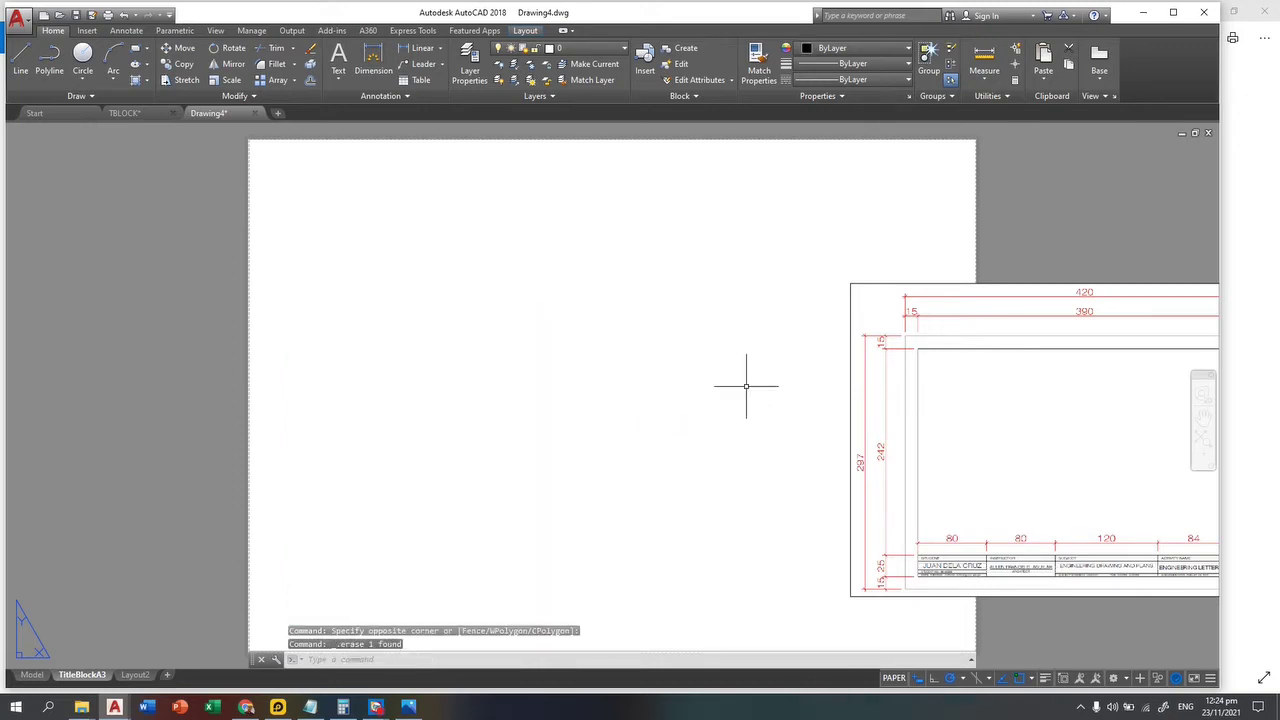
Step: Move the title-block viewport to the left of the blank sheet with MOVE
{"action": "middle_click_drag", "start_coordinate": [749, 386], "coordinate": [603, 369]}
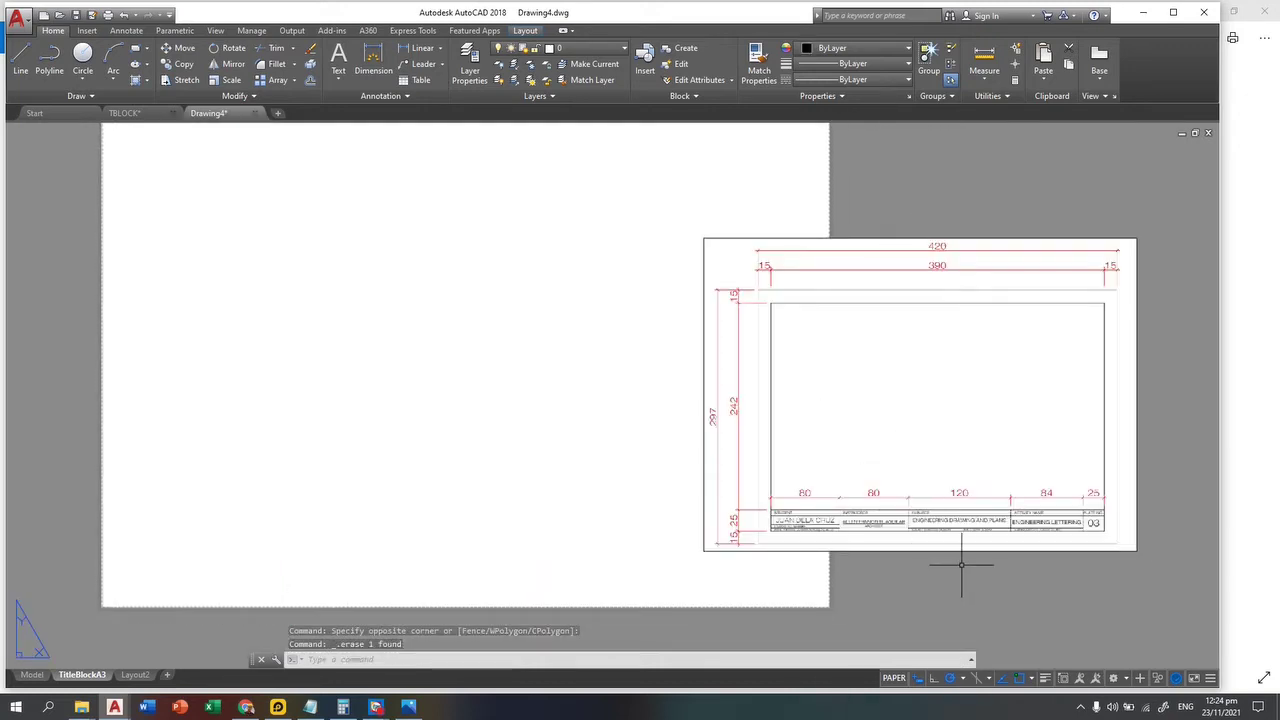
{"action": "left_click", "coordinate": [963, 565]}
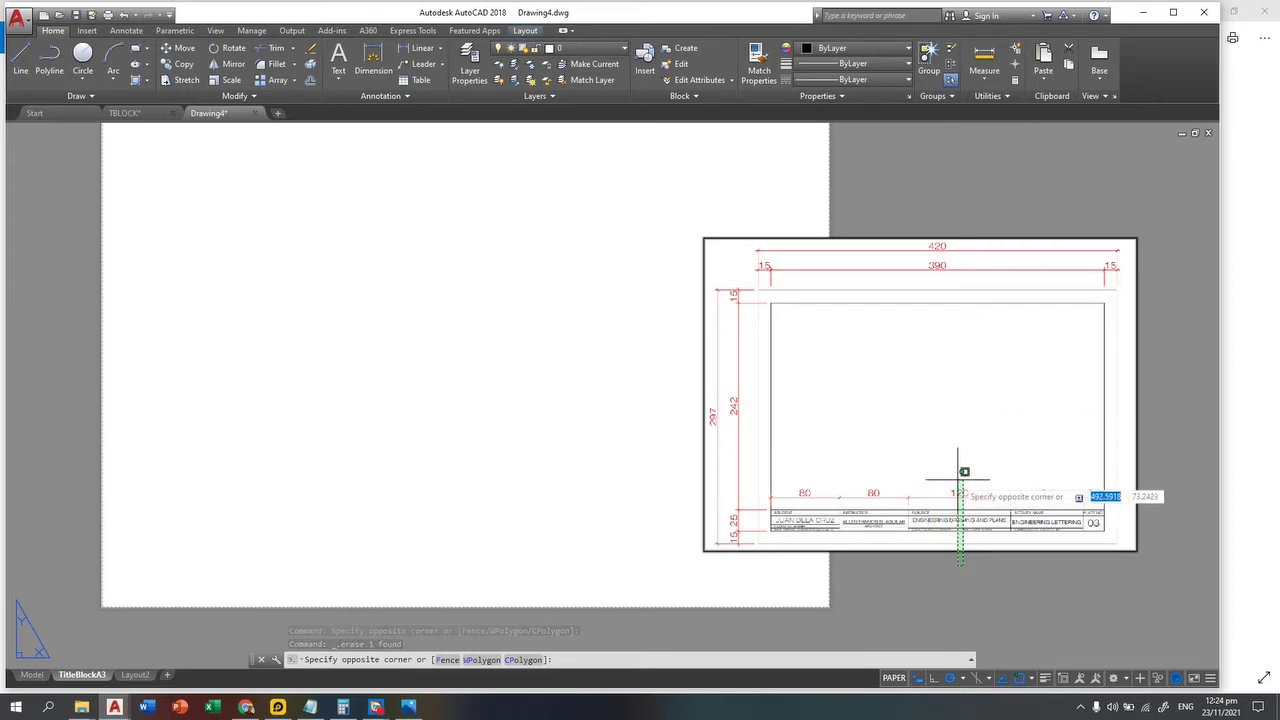
{"action": "key", "text": "Escape"}
{"action": "type", "text": "m"}
{"action": "key", "text": "Return"}
{"action": "left_click", "coordinate": [996, 568]}
{"action": "left_click", "coordinate": [957, 480]}
{"action": "key", "text": "Return"}
{"action": "left_click", "coordinate": [919, 410]}
{"action": "middle_click_drag", "start_coordinate": [518, 299], "coordinate": [781, 485]}
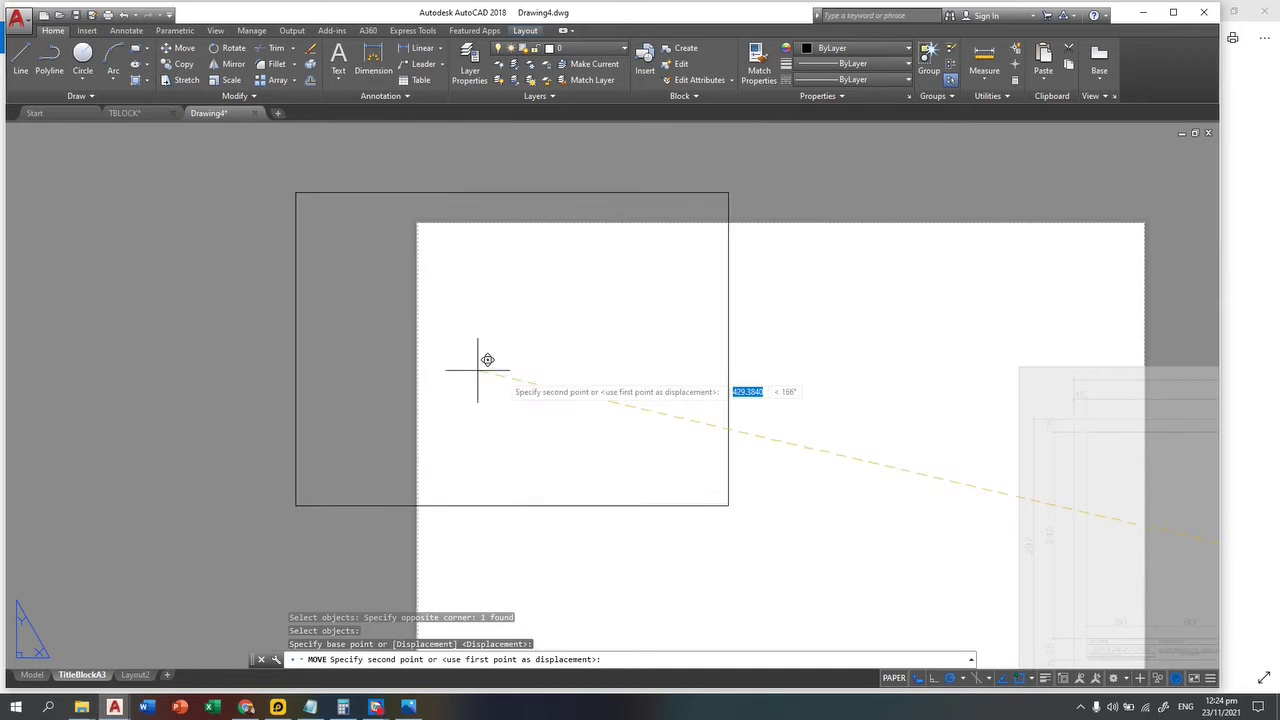
{"action": "middle_click_drag", "start_coordinate": [194, 357], "coordinate": [253, 305]}
{"action": "scroll", "coordinate": [248, 373], "scroll_direction": "down", "scroll_amount": 2}
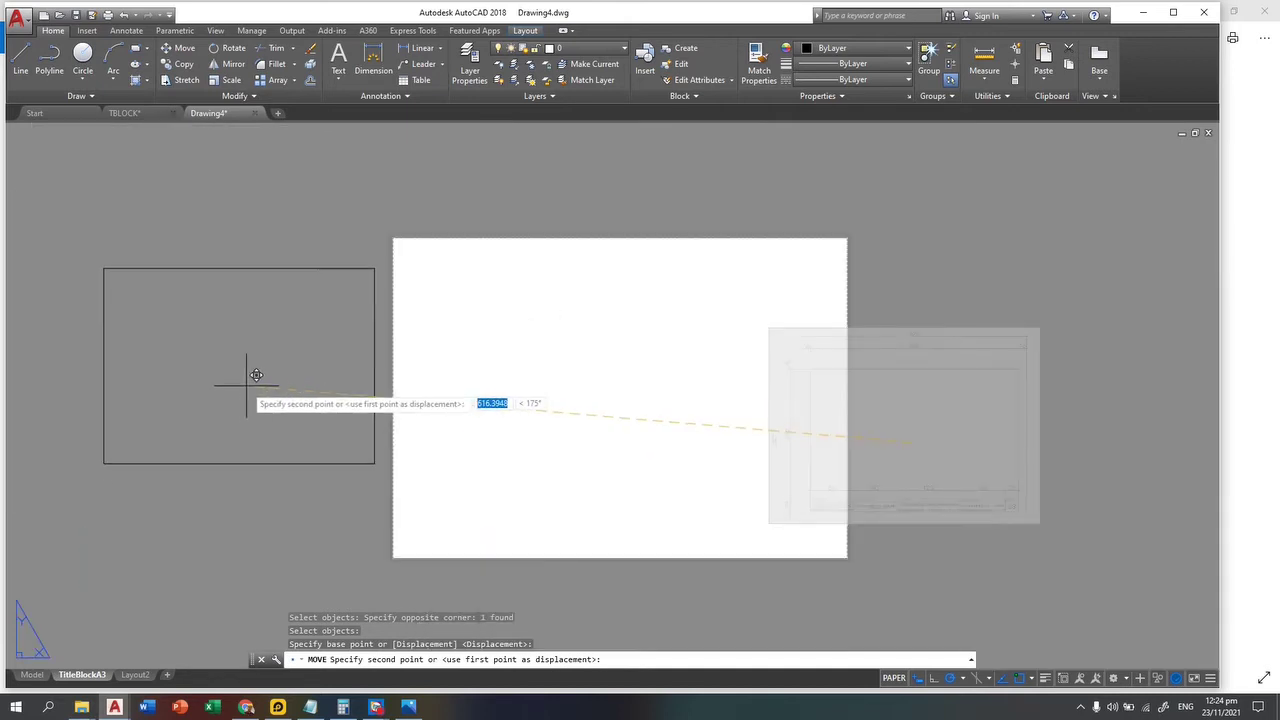
{"action": "left_click", "coordinate": [257, 375]}
{"action": "scroll", "coordinate": [185, 390], "scroll_direction": "up", "scroll_amount": 5}
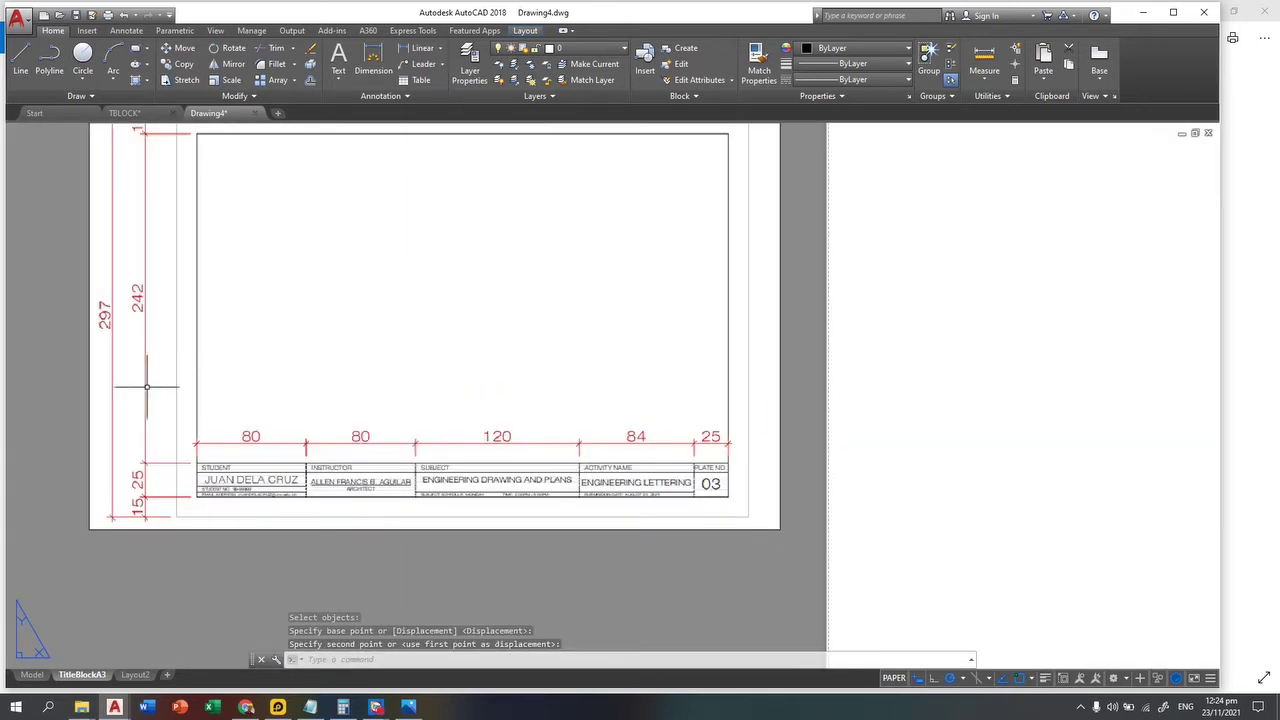
{"action": "scroll", "coordinate": [191, 516], "scroll_direction": "up", "scroll_amount": 2}
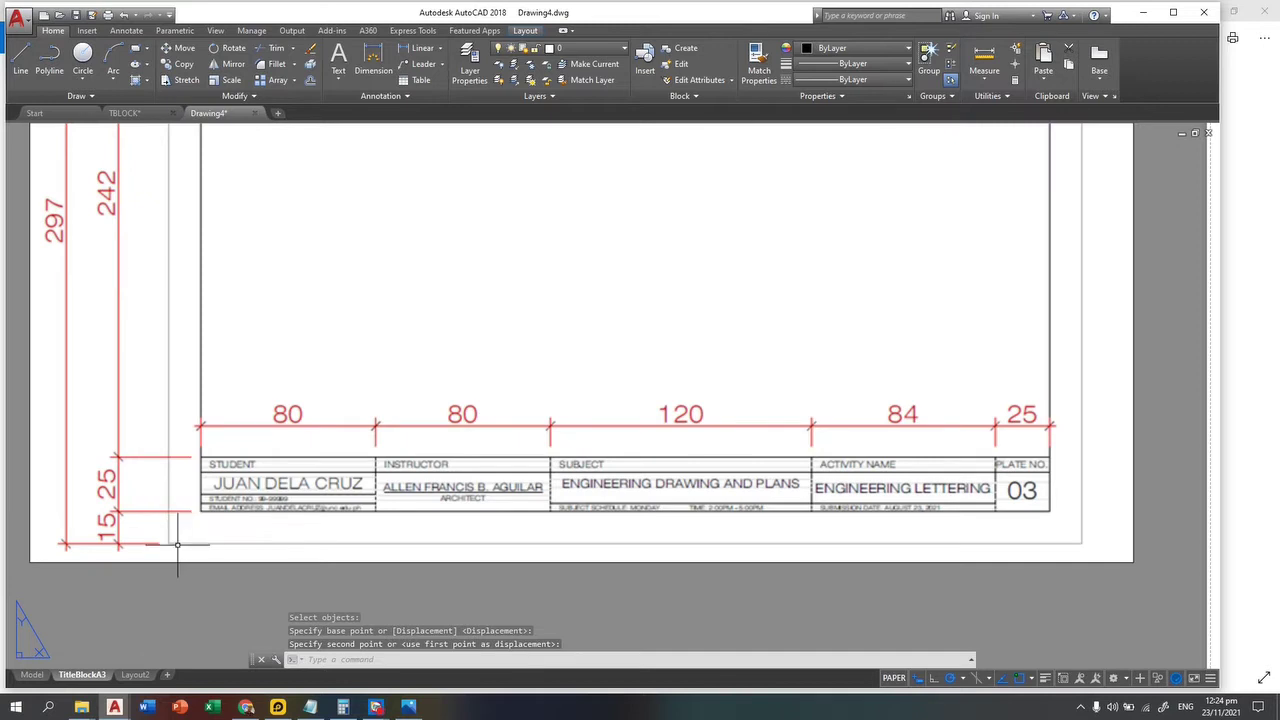
{"action": "scroll", "coordinate": [167, 518], "scroll_direction": "down", "scroll_amount": 2}
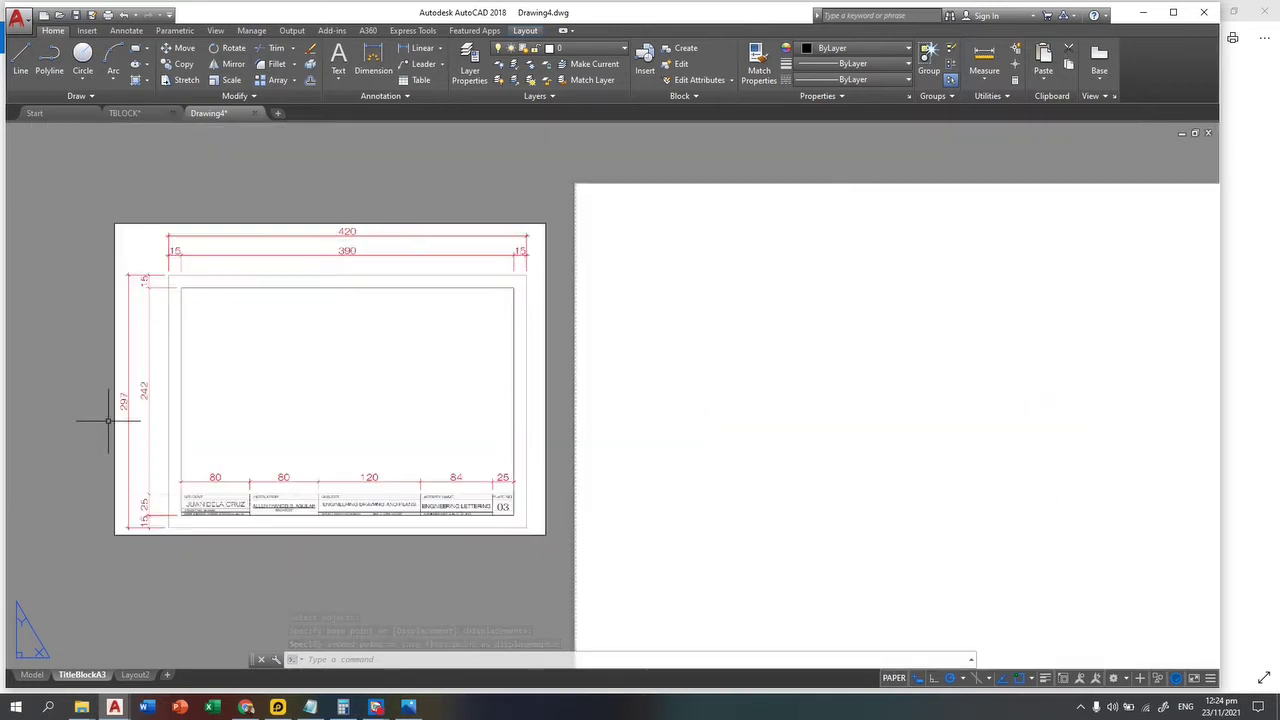
{"action": "left_click", "coordinate": [137, 48]}
Step: Draw a 420 × 297 rectangle from the paper's top-left corner to outline the A3 sheet
{"action": "scroll", "coordinate": [603, 253], "scroll_direction": "up", "scroll_amount": 4}
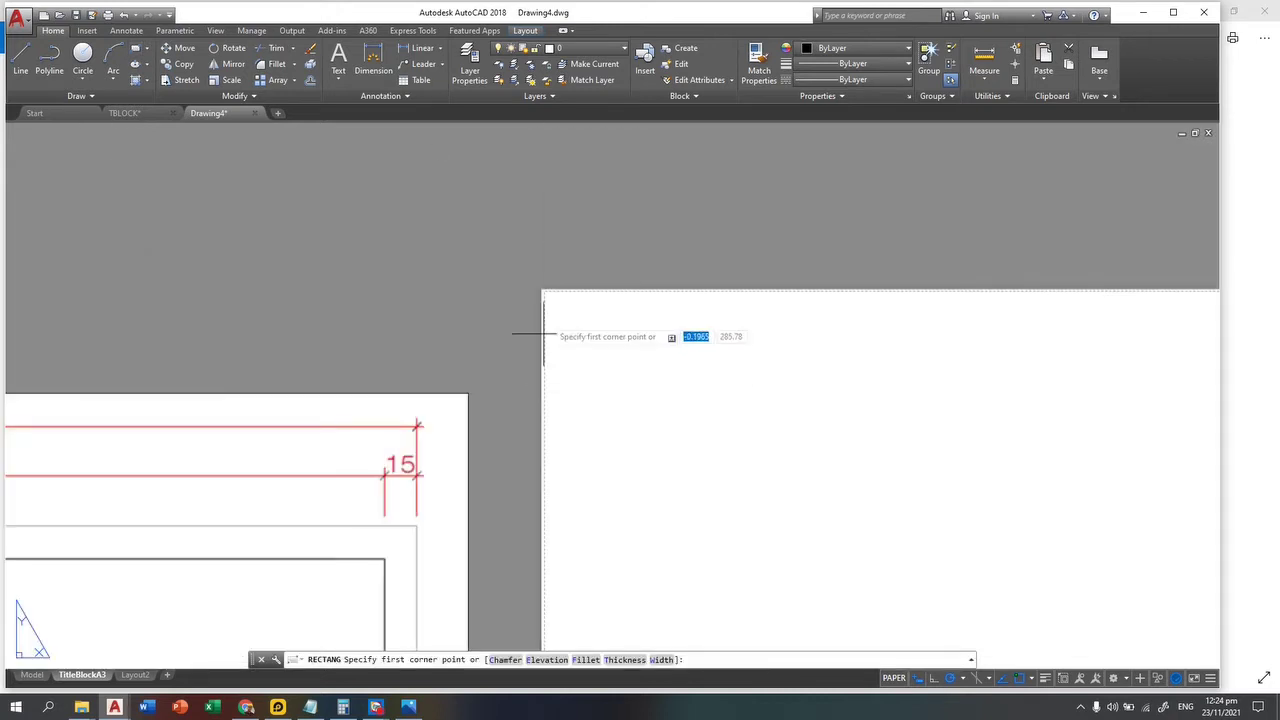
{"action": "scroll", "coordinate": [473, 245], "scroll_direction": "up", "scroll_amount": 2}
{"action": "scroll", "coordinate": [475, 241], "scroll_direction": "up", "scroll_amount": 2}
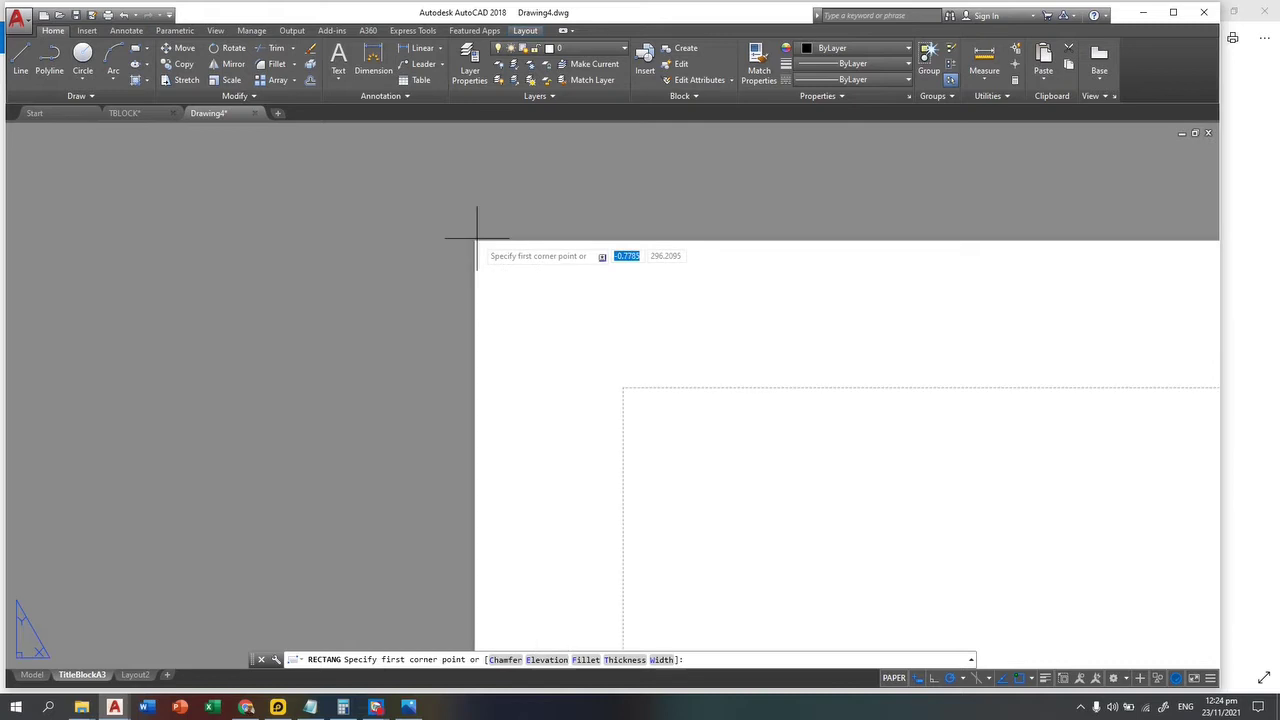
{"action": "left_click", "coordinate": [476, 240]}
{"action": "scroll", "coordinate": [504, 287], "scroll_direction": "down", "scroll_amount": 6}
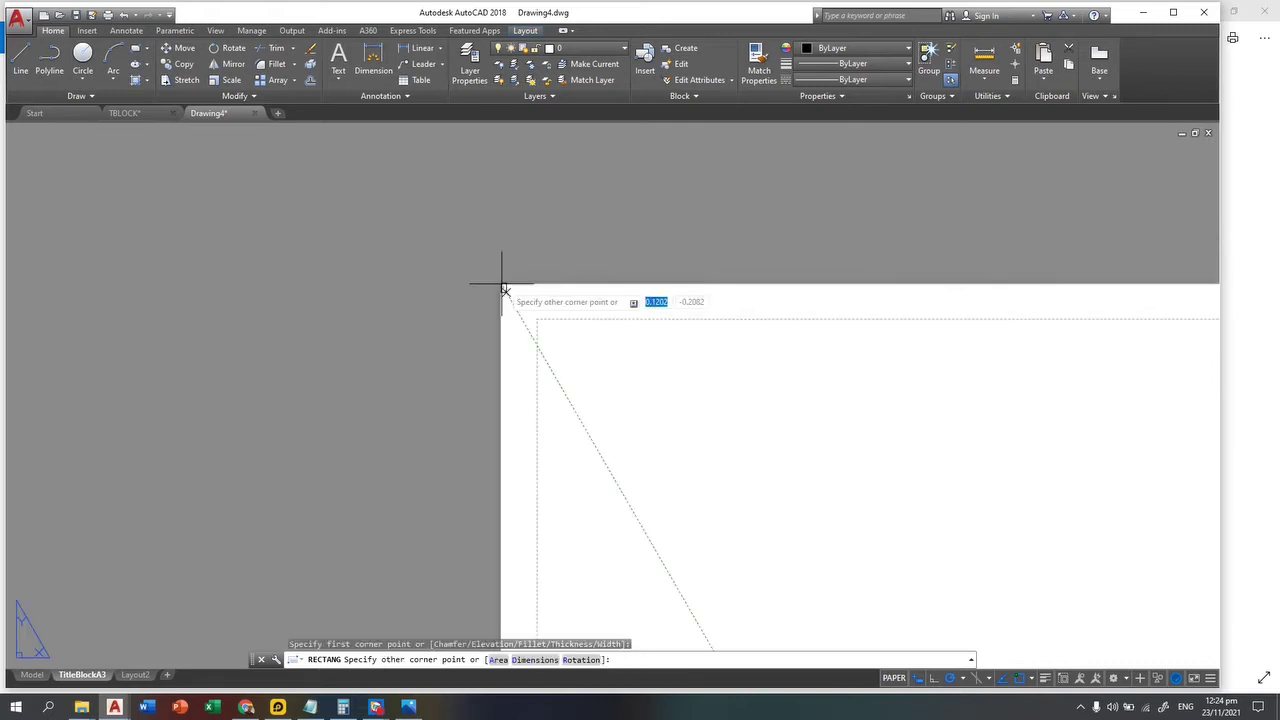
{"action": "middle_click_drag", "start_coordinate": [943, 576], "coordinate": [694, 369]}
{"action": "scroll", "coordinate": [943, 537], "scroll_direction": "down", "scroll_amount": 5}
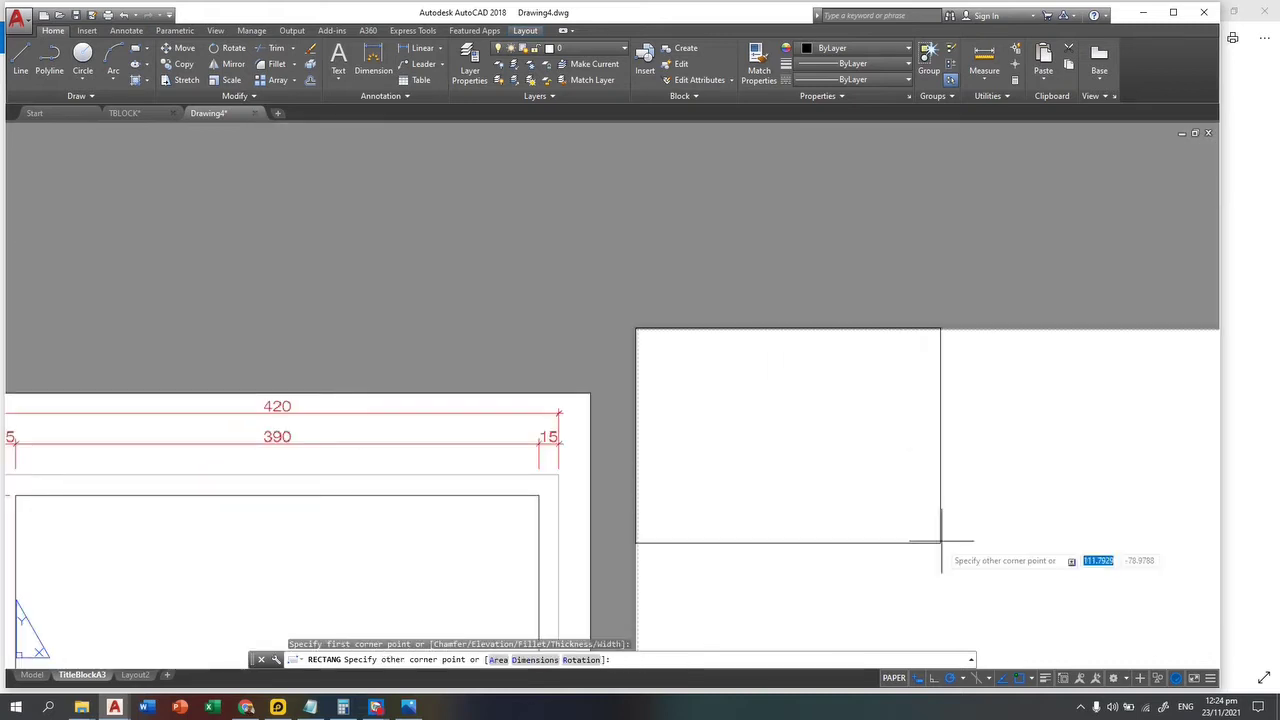
{"action": "scroll", "coordinate": [497, 294], "scroll_direction": "down", "scroll_amount": 2}
{"action": "middle_click_drag", "start_coordinate": [664, 434], "coordinate": [812, 624]}
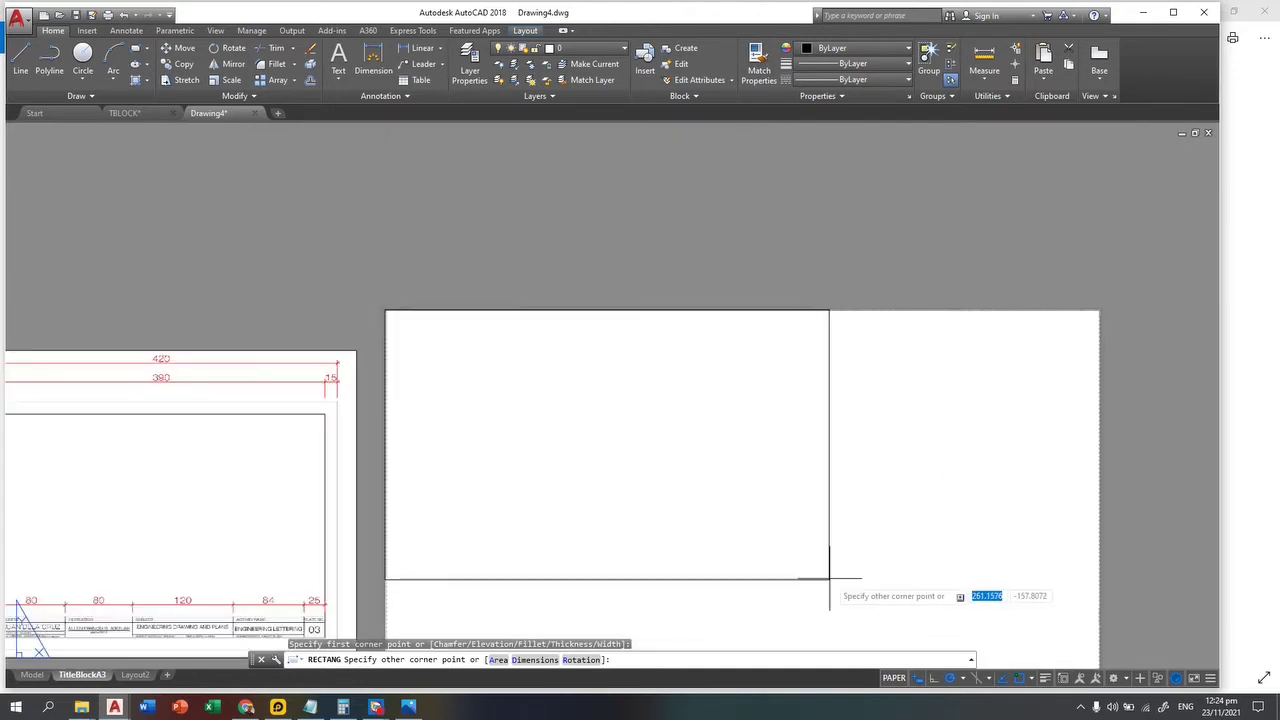
{"action": "type", "text": "420"}
{"action": "key", "text": "Tab"}
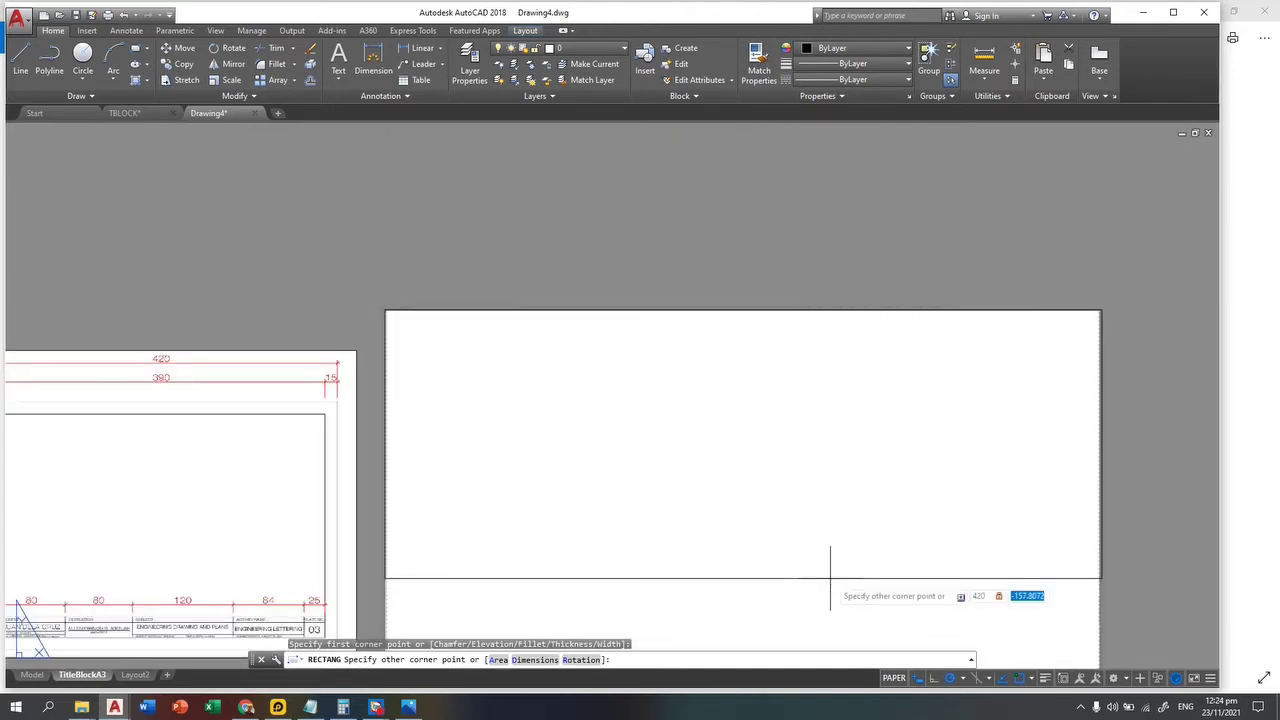
{"action": "type", "text": "-297"}
{"action": "key", "text": "Return"}
{"action": "scroll", "coordinate": [749, 199], "scroll_direction": "down", "scroll_amount": 2}
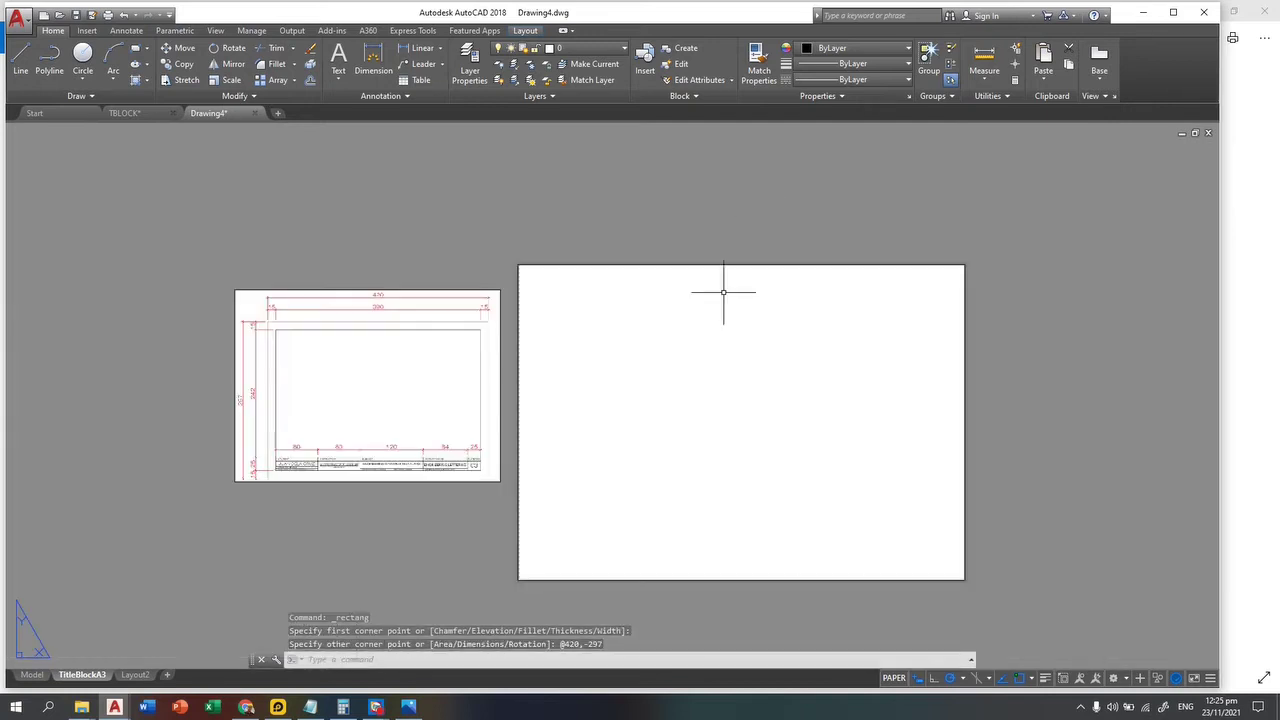
Step: Create a new layer named tblock coloured blue
{"action": "left_click", "coordinate": [469, 65]}
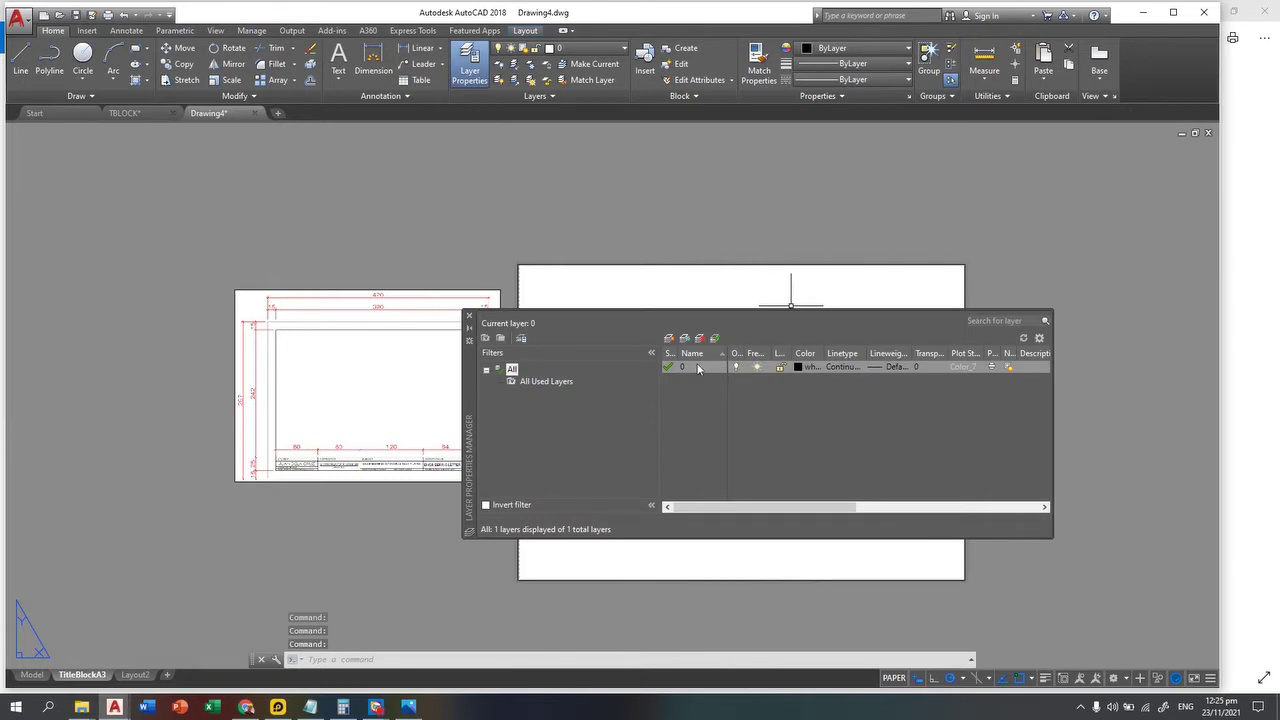
{"action": "left_click", "coordinate": [668, 339]}
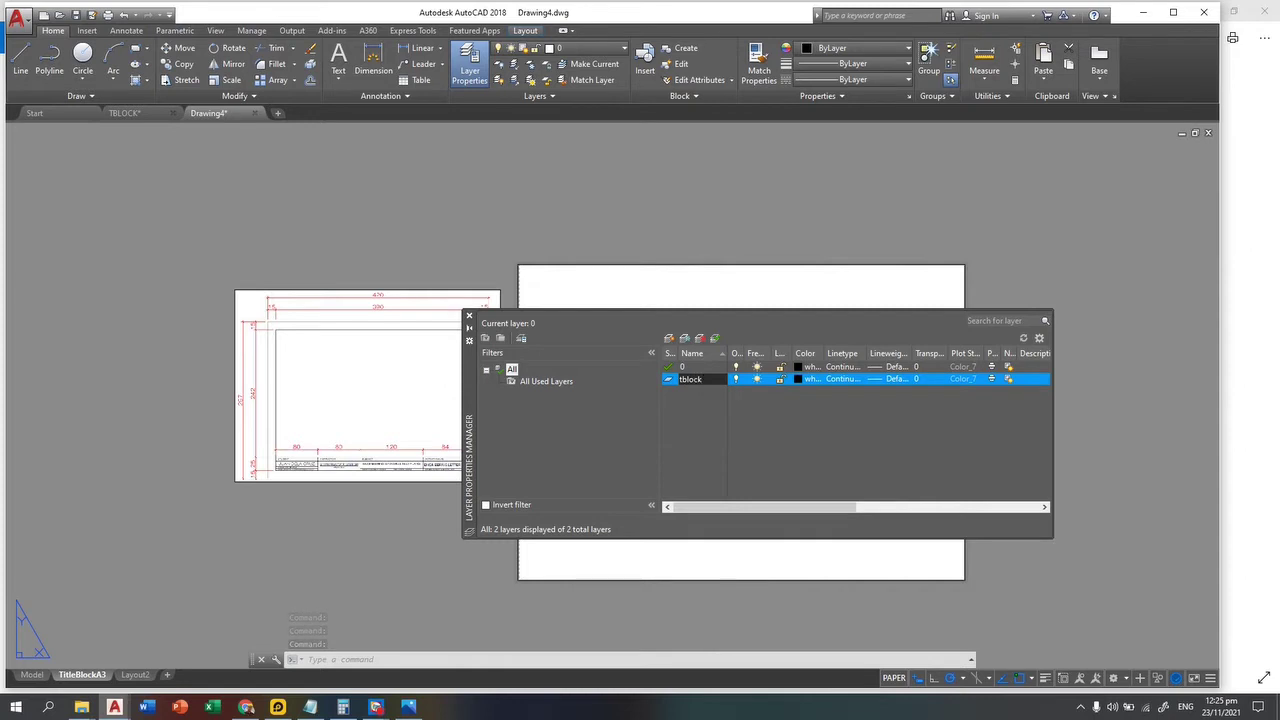
{"action": "key", "text": "Return"}
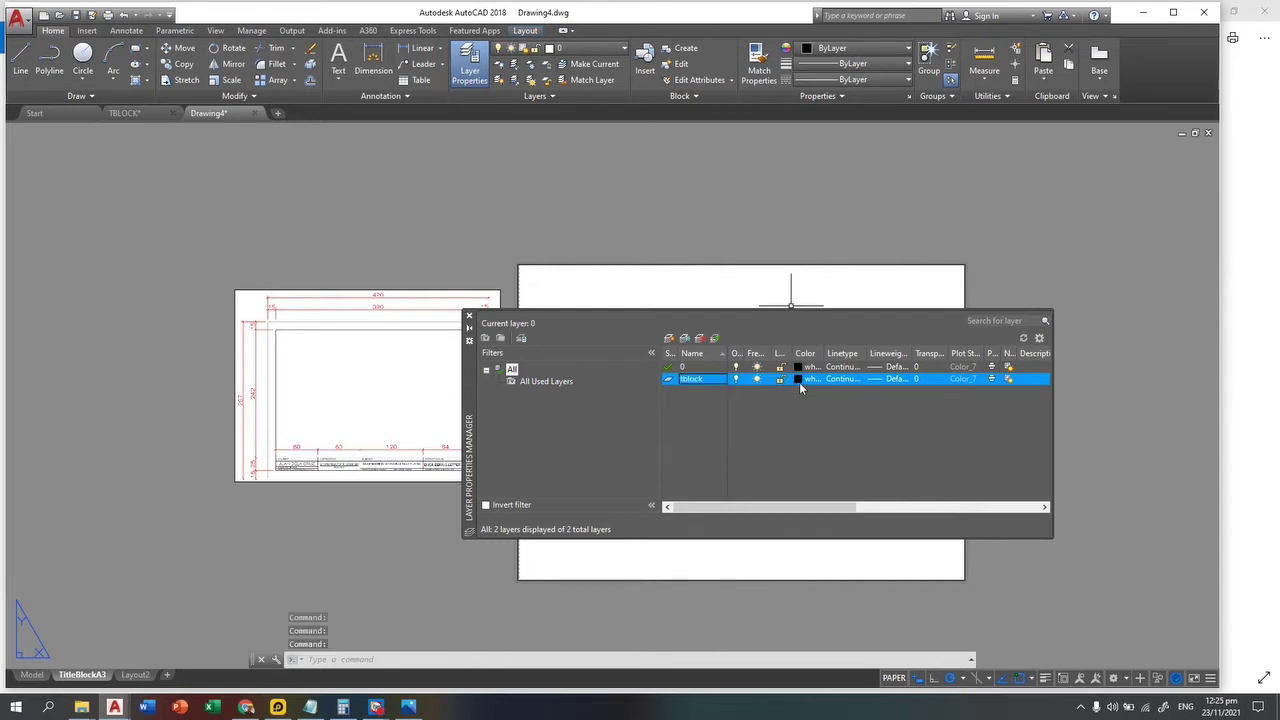
{"action": "left_click", "coordinate": [803, 379]}
{"action": "left_click", "coordinate": [665, 395]}
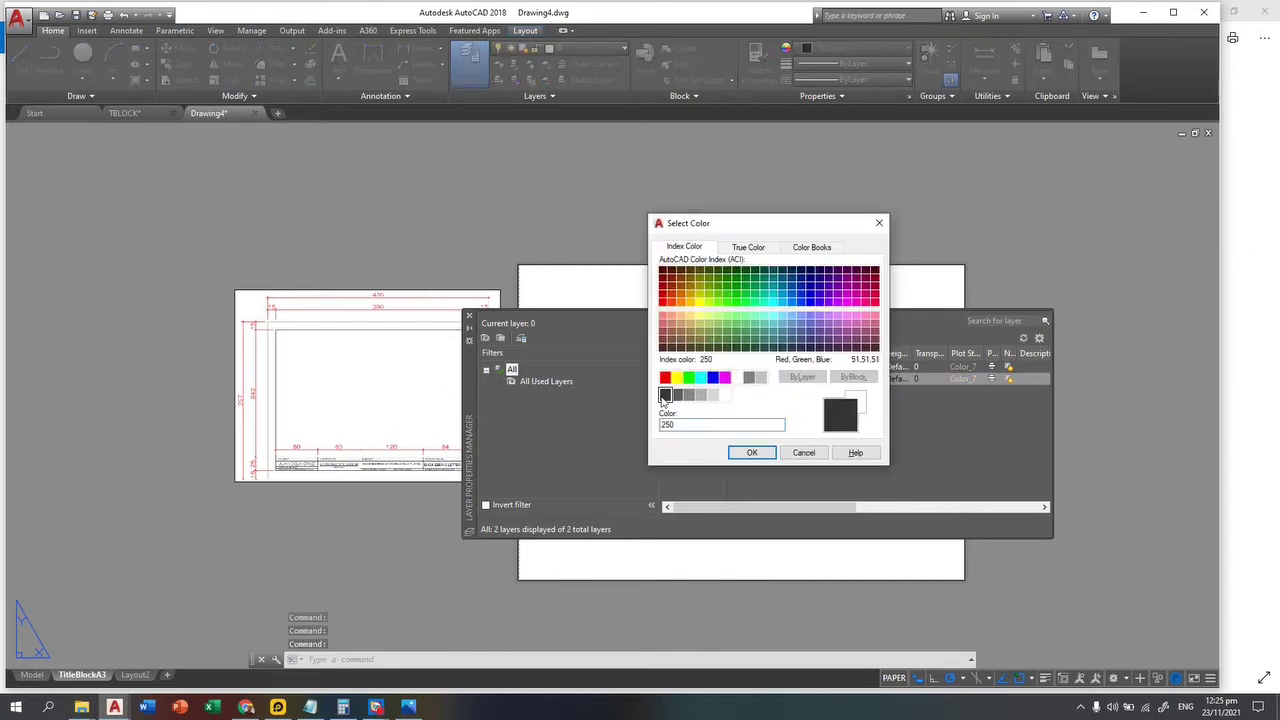
{"action": "left_click", "coordinate": [712, 377]}
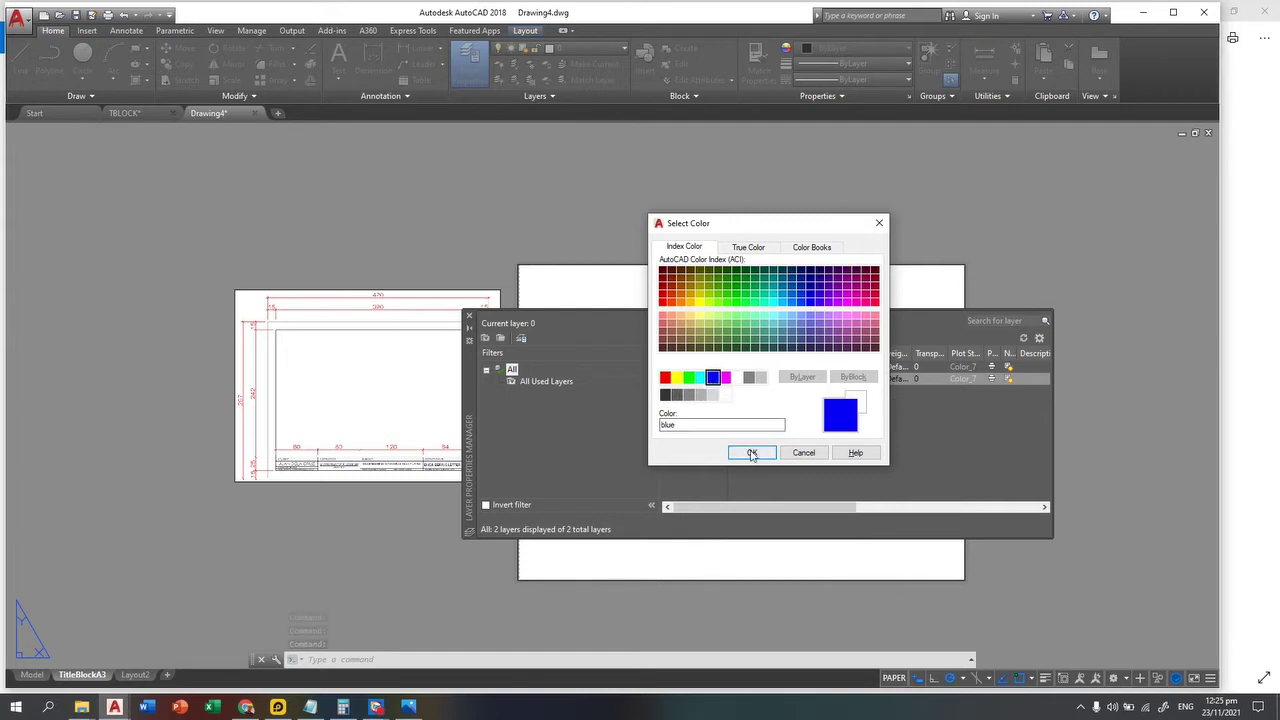
{"action": "left_click", "coordinate": [751, 452]}
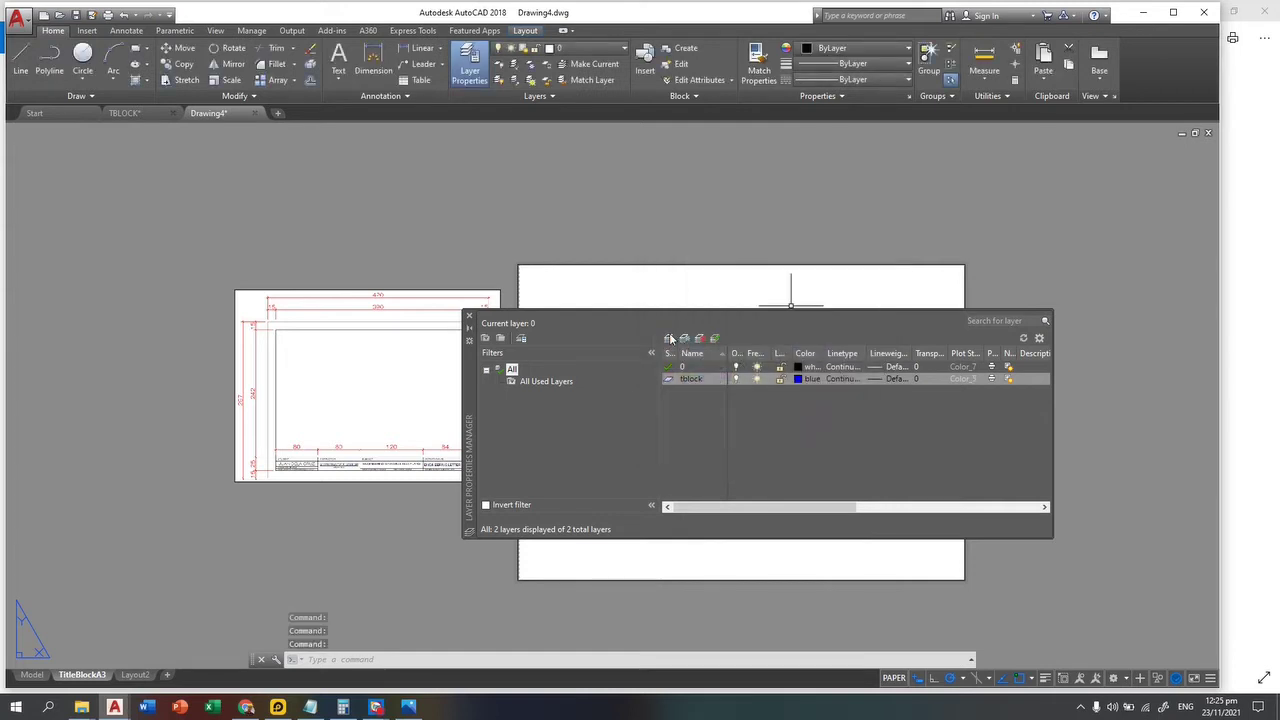
Step: Add a defpoints layer with grey colour 253
{"action": "key", "text": "alt+n"}
{"action": "type", "text": "defpoints"}
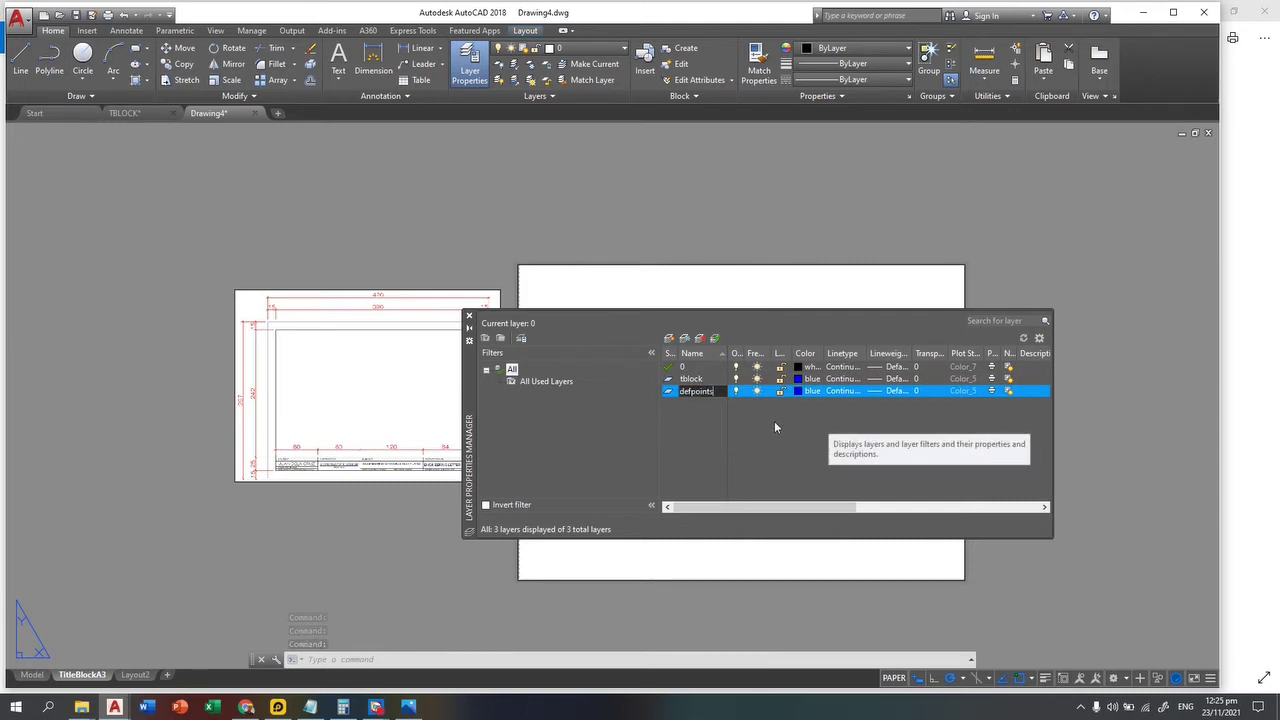
{"action": "key", "text": "Return"}
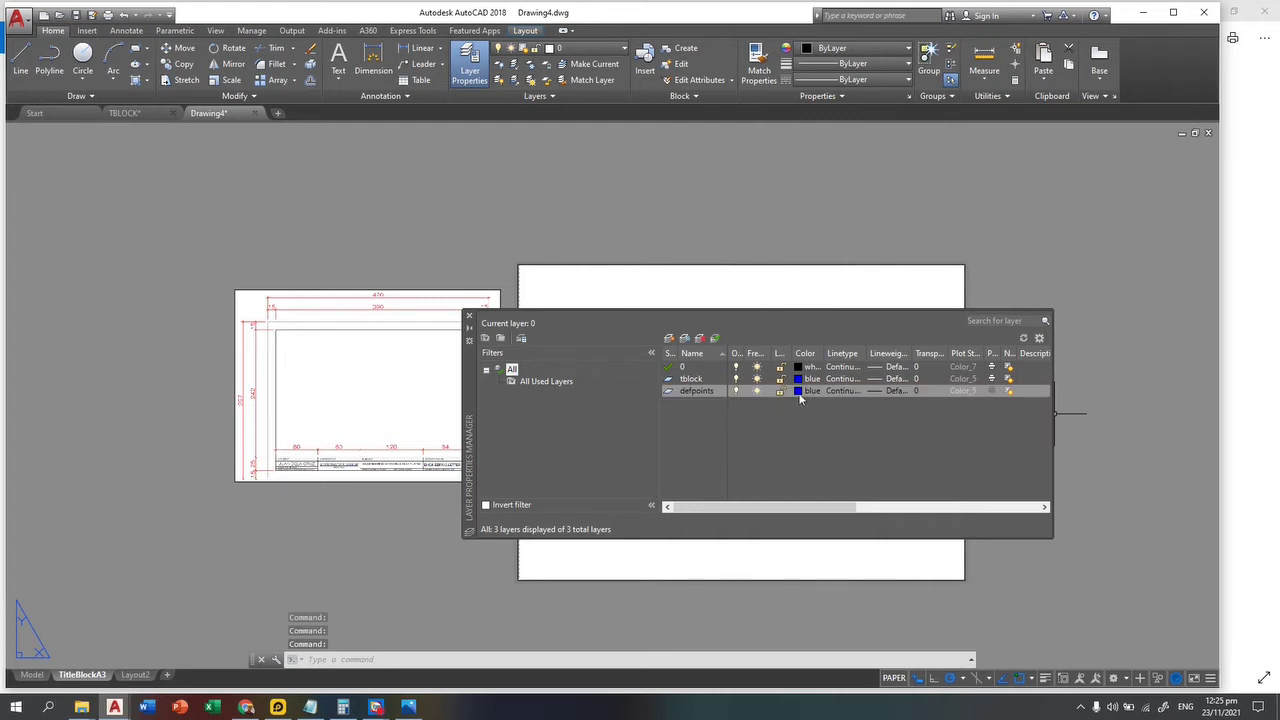
{"action": "left_click", "coordinate": [802, 391]}
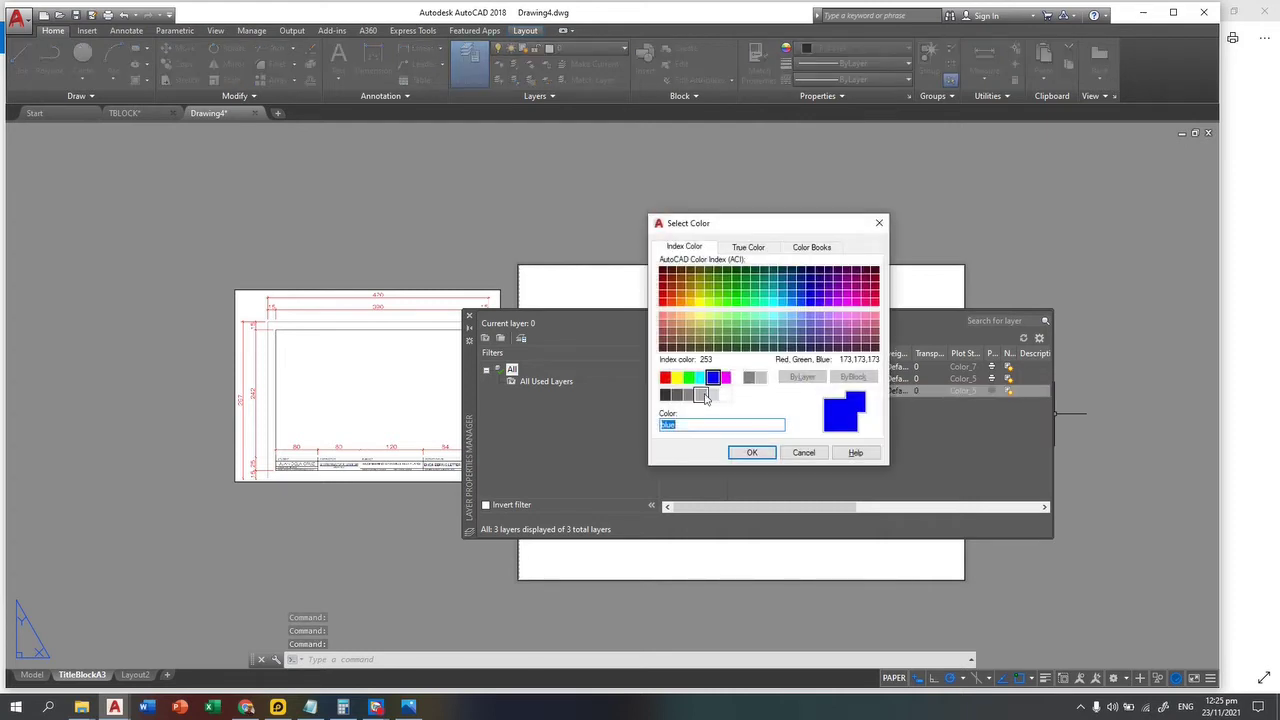
{"action": "left_click", "coordinate": [702, 395]}
{"action": "left_click", "coordinate": [751, 452]}
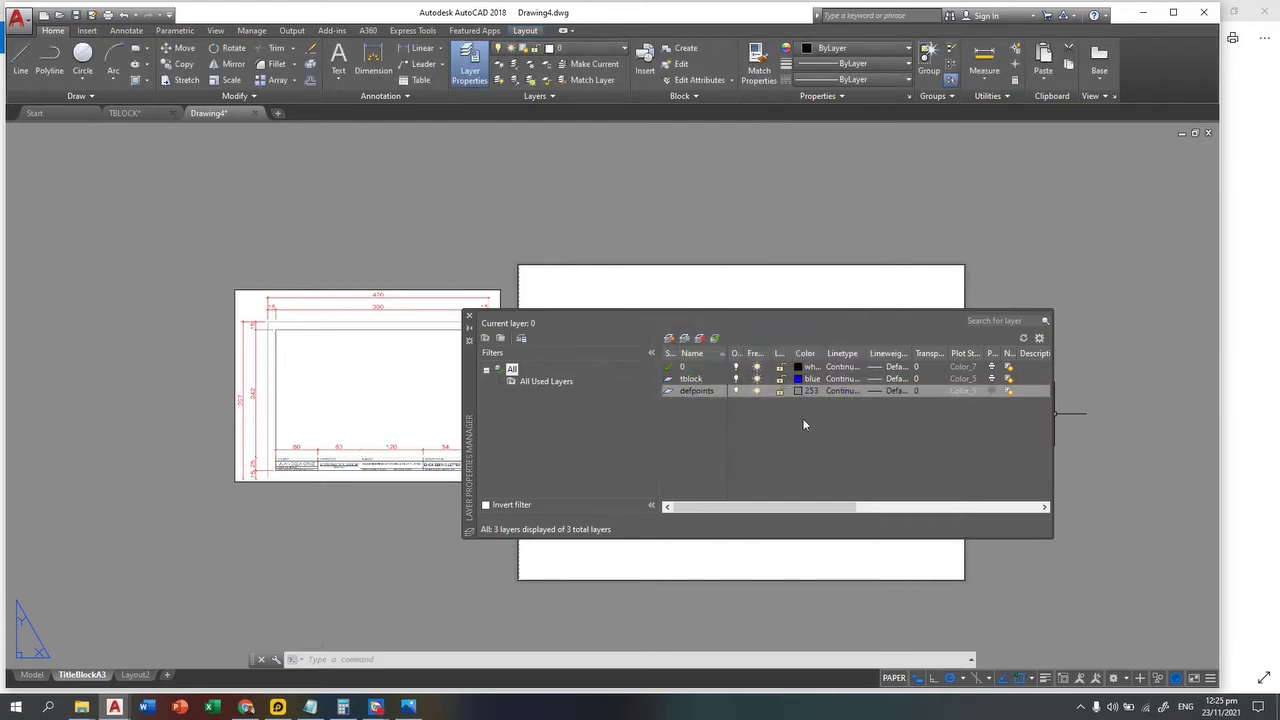
{"action": "left_click", "coordinate": [877, 379]}
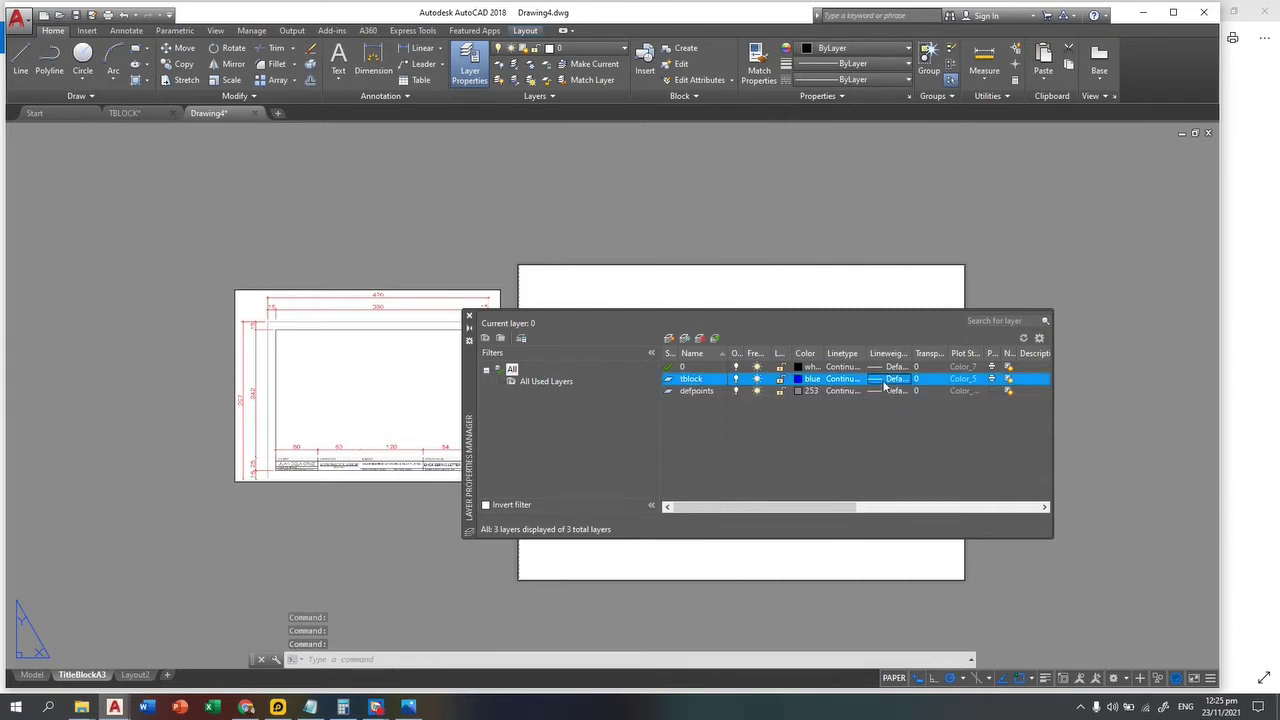
Step: Set the tblock layer's lineweight to 0.50 mm
{"action": "scroll", "coordinate": [871, 419], "scroll_direction": "down", "scroll_amount": 1}
{"action": "left_click", "coordinate": [870, 412]}
{"action": "left_click", "coordinate": [841, 487]}
Step: Add a green 'text' layer with 0.30 mm lineweight and close the layer list
{"action": "left_click", "coordinate": [669, 338]}
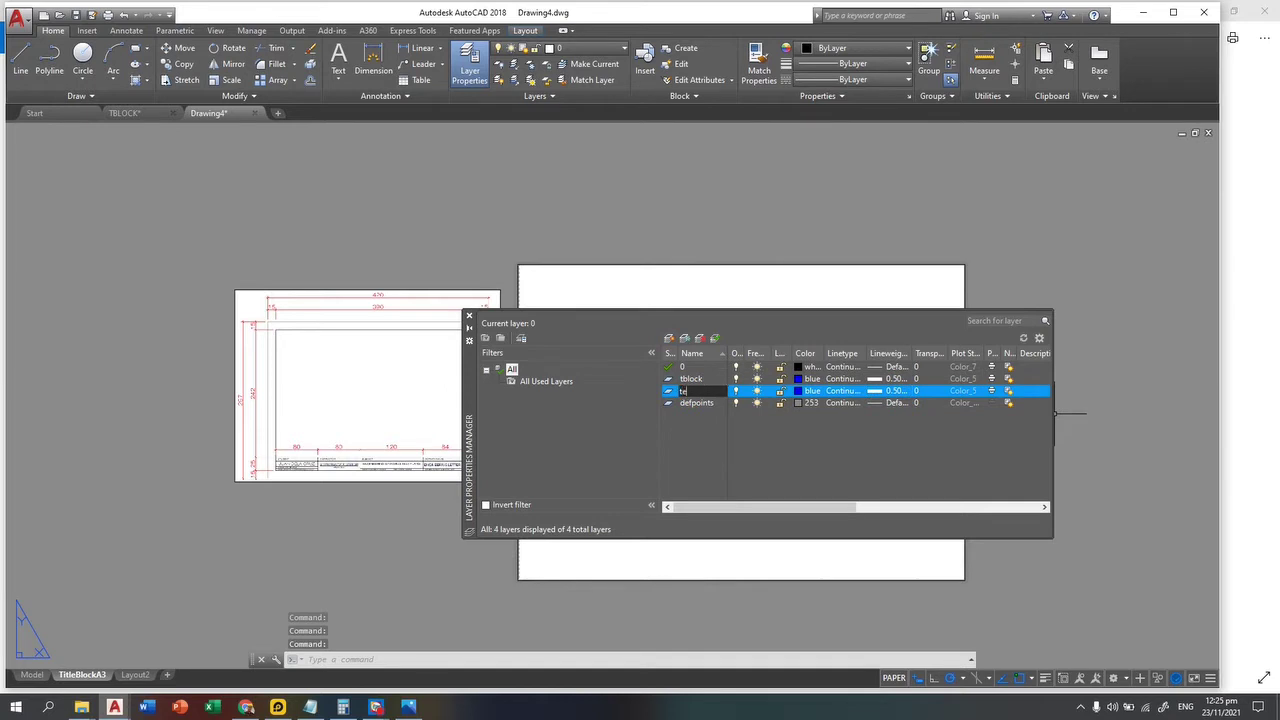
{"action": "key", "text": "Return"}
{"action": "left_click", "coordinate": [801, 390]}
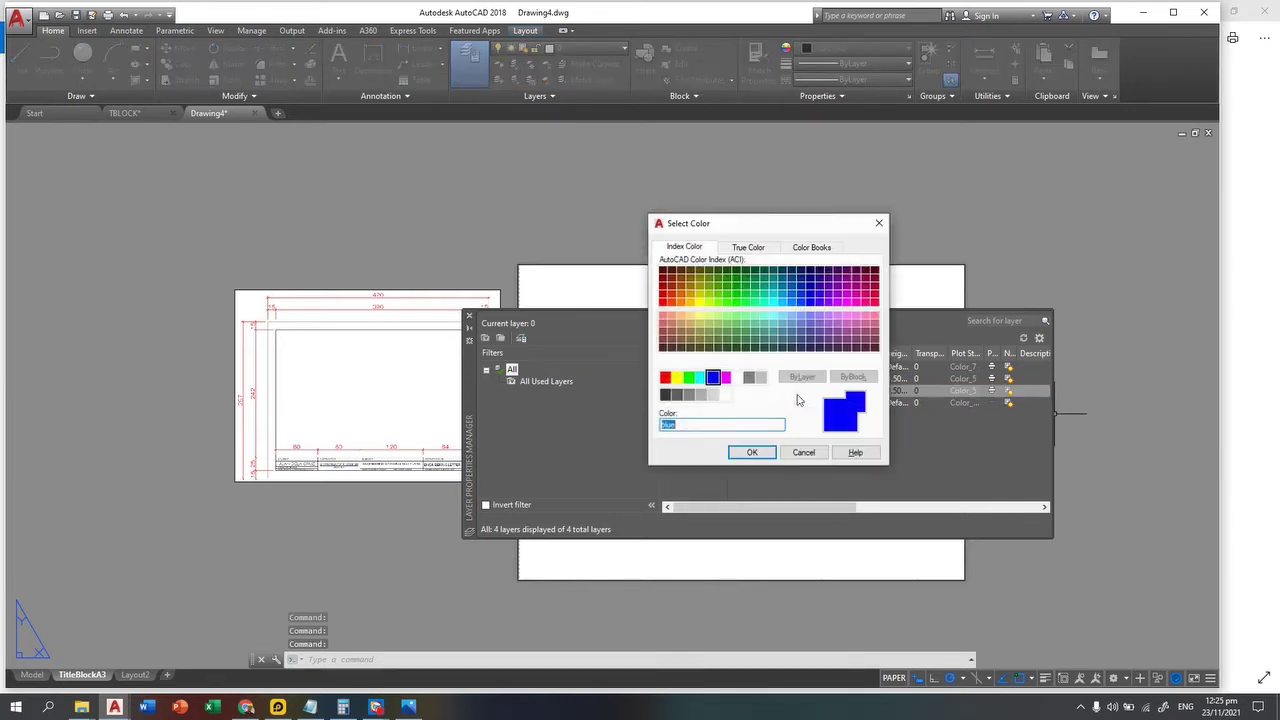
{"action": "left_click", "coordinate": [689, 377]}
{"action": "left_click", "coordinate": [745, 453]}
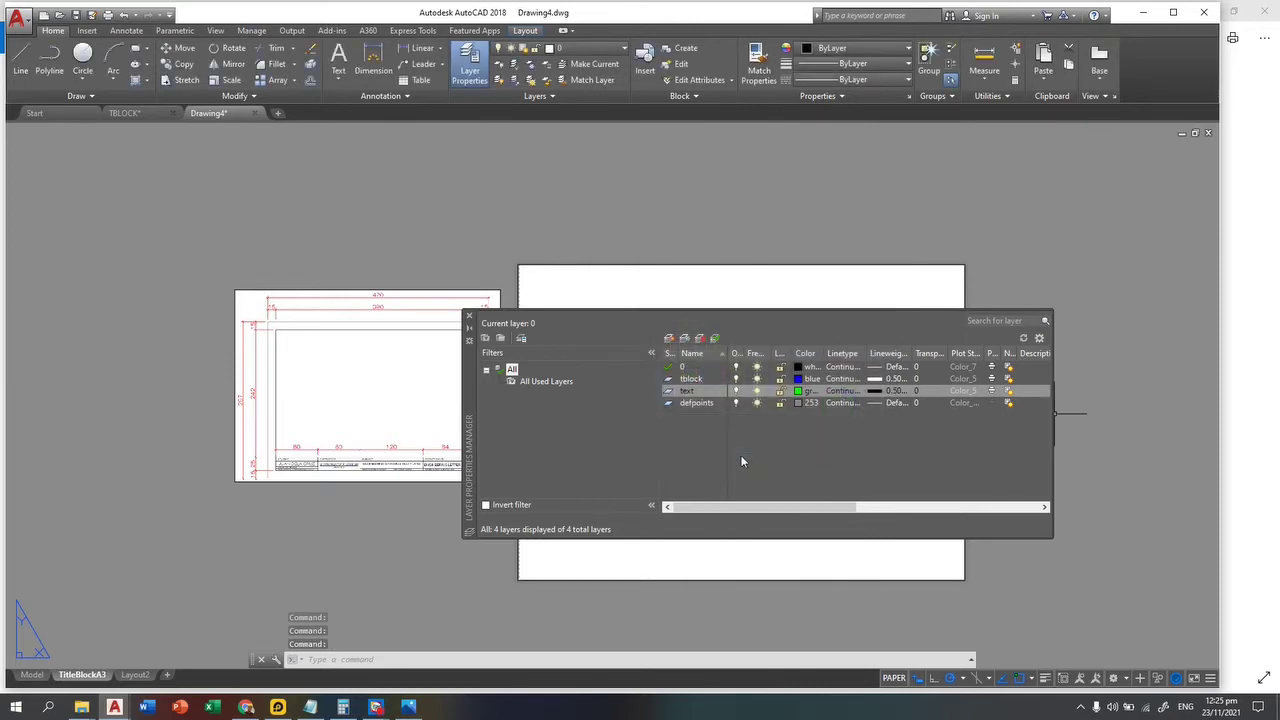
{"action": "left_click", "coordinate": [878, 392]}
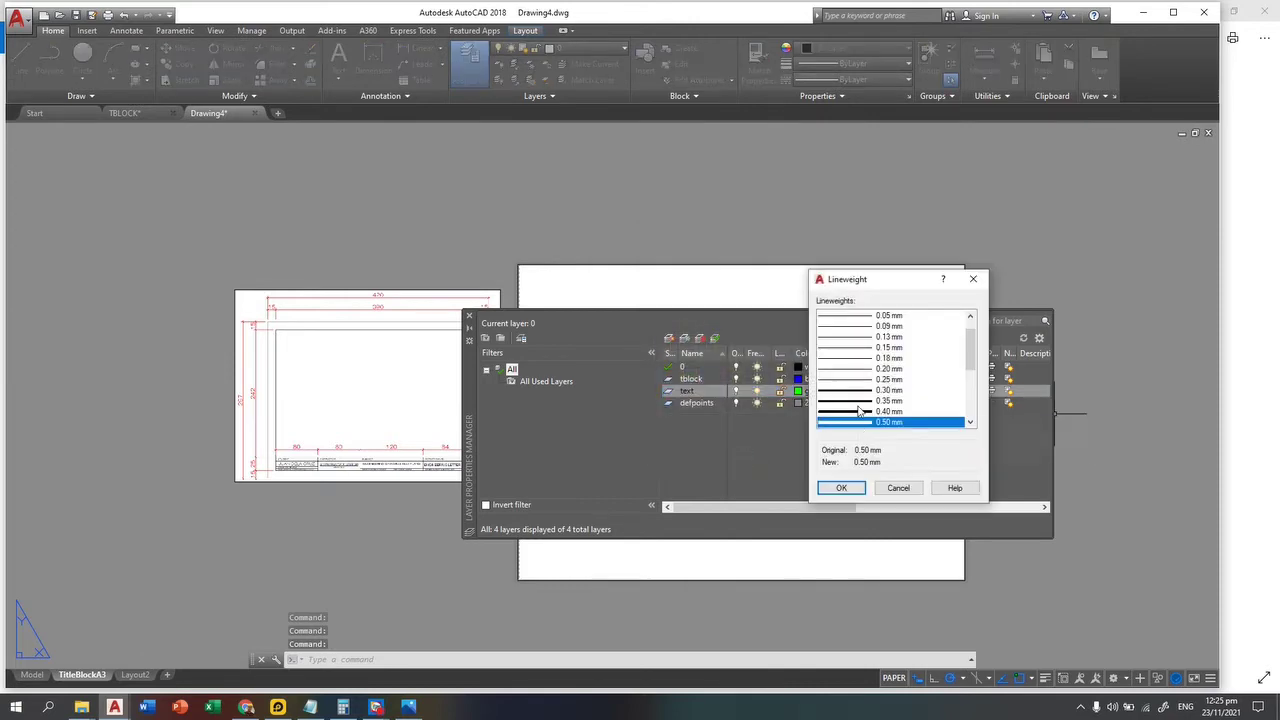
{"action": "left_click", "coordinate": [868, 391]}
{"action": "left_click", "coordinate": [841, 488]}
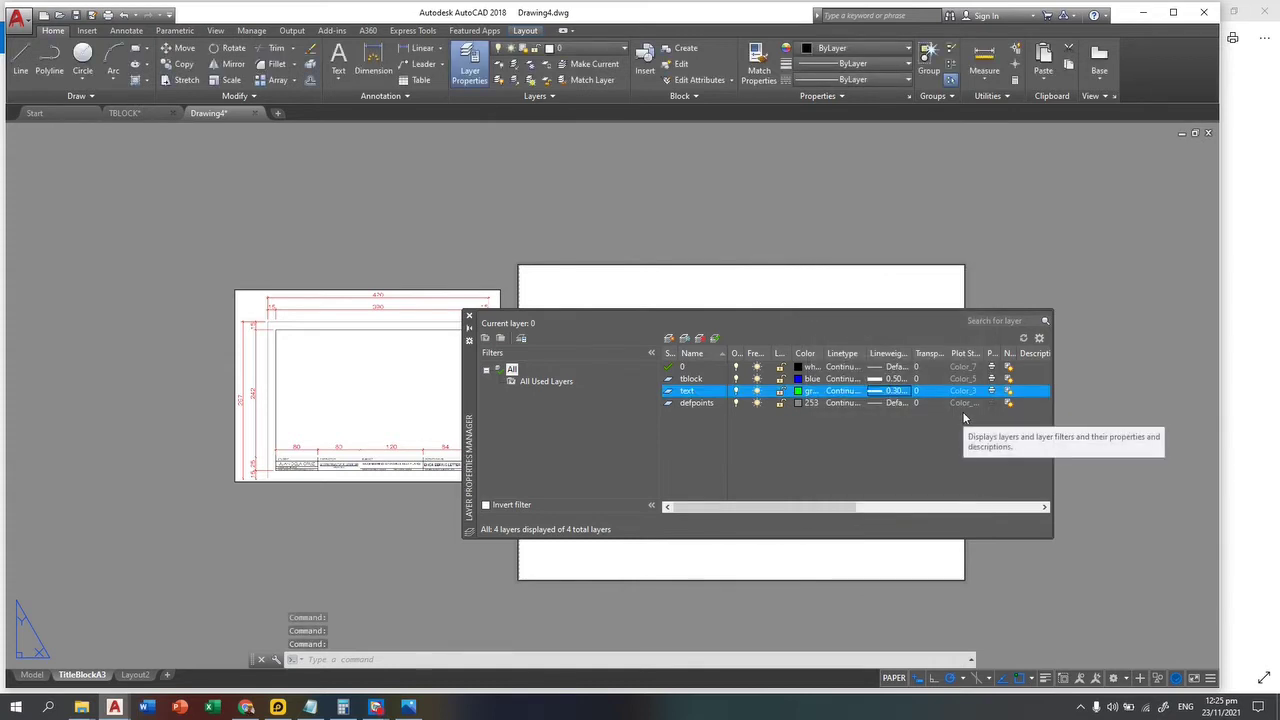
{"action": "left_click", "coordinate": [469, 317]}
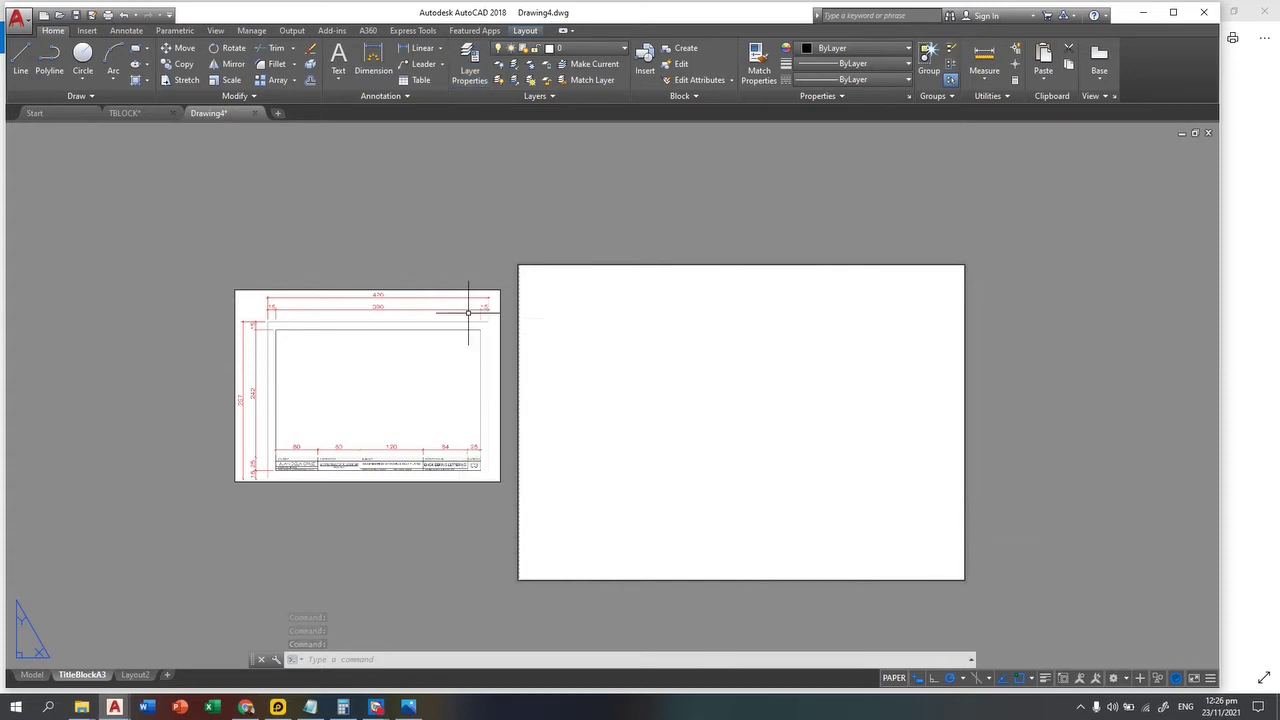
Step: Put the layout viewport on the defpoints layer
{"action": "left_click", "coordinate": [988, 235]}
{"action": "left_click", "coordinate": [812, 328]}
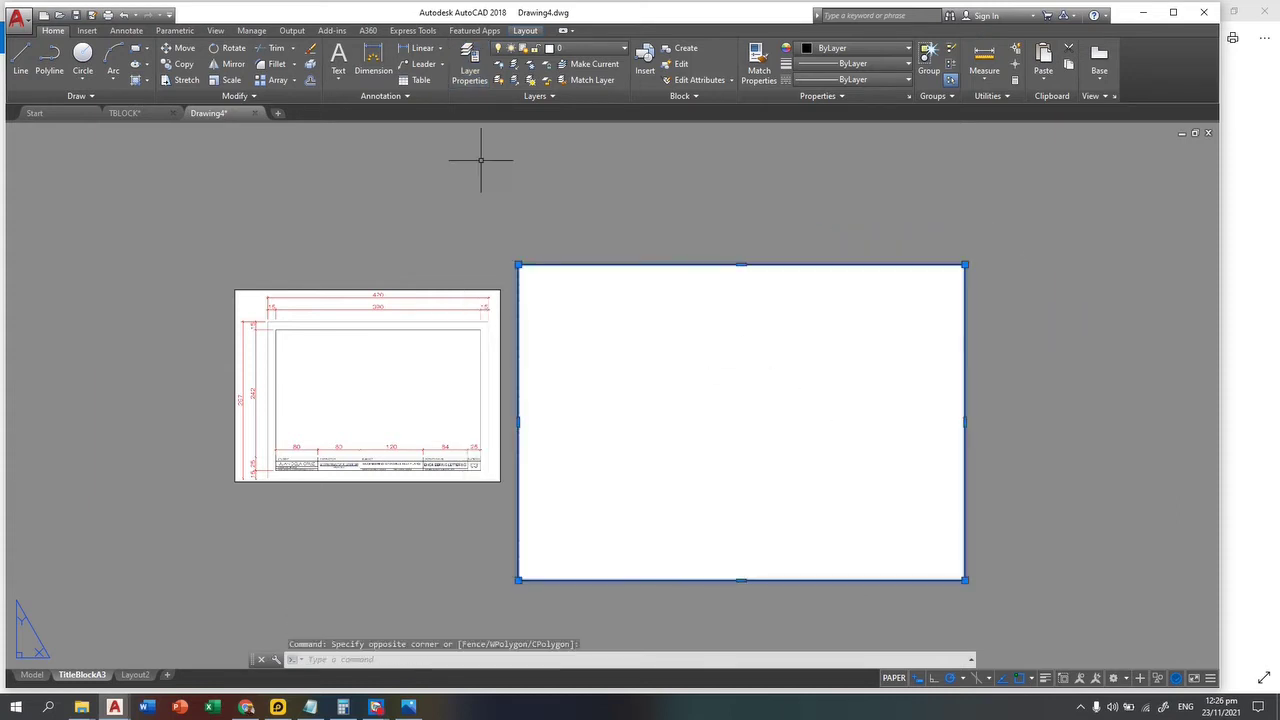
{"action": "left_click", "coordinate": [585, 48]}
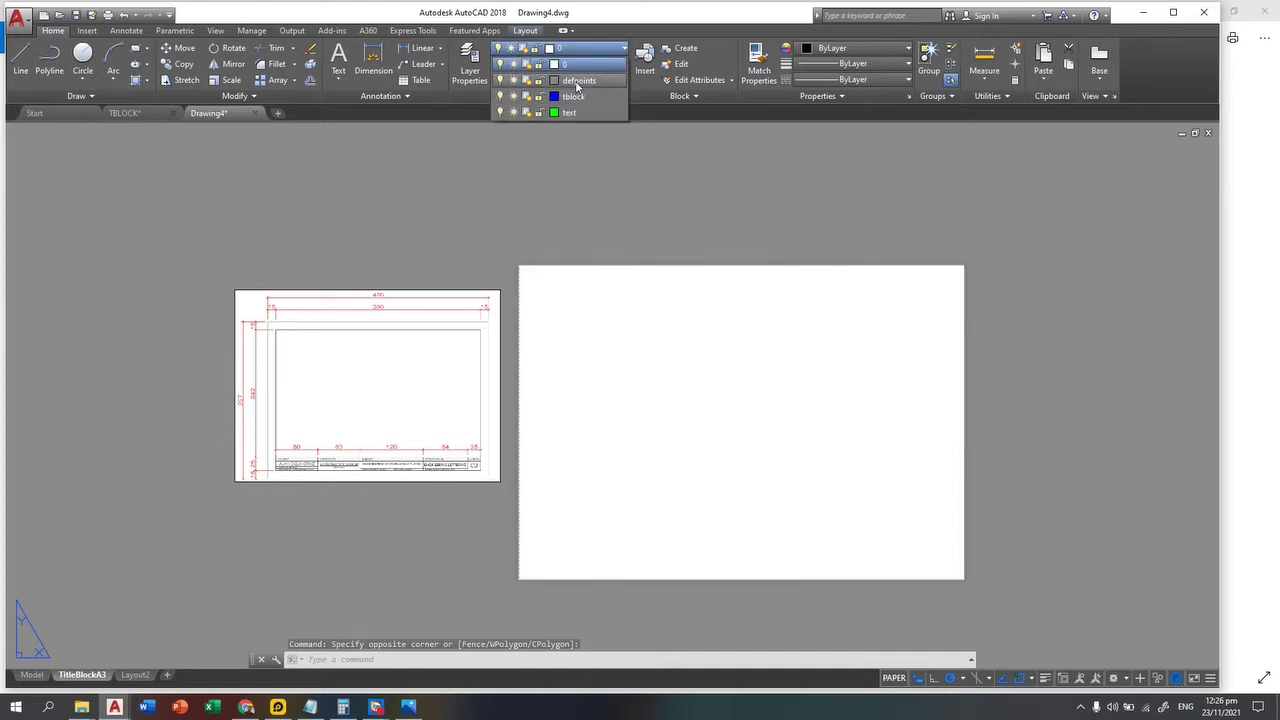
{"action": "left_click", "coordinate": [578, 80]}
{"action": "key", "text": "Escape"}
{"action": "key", "text": "Escape"}
{"action": "key", "text": "Escape"}
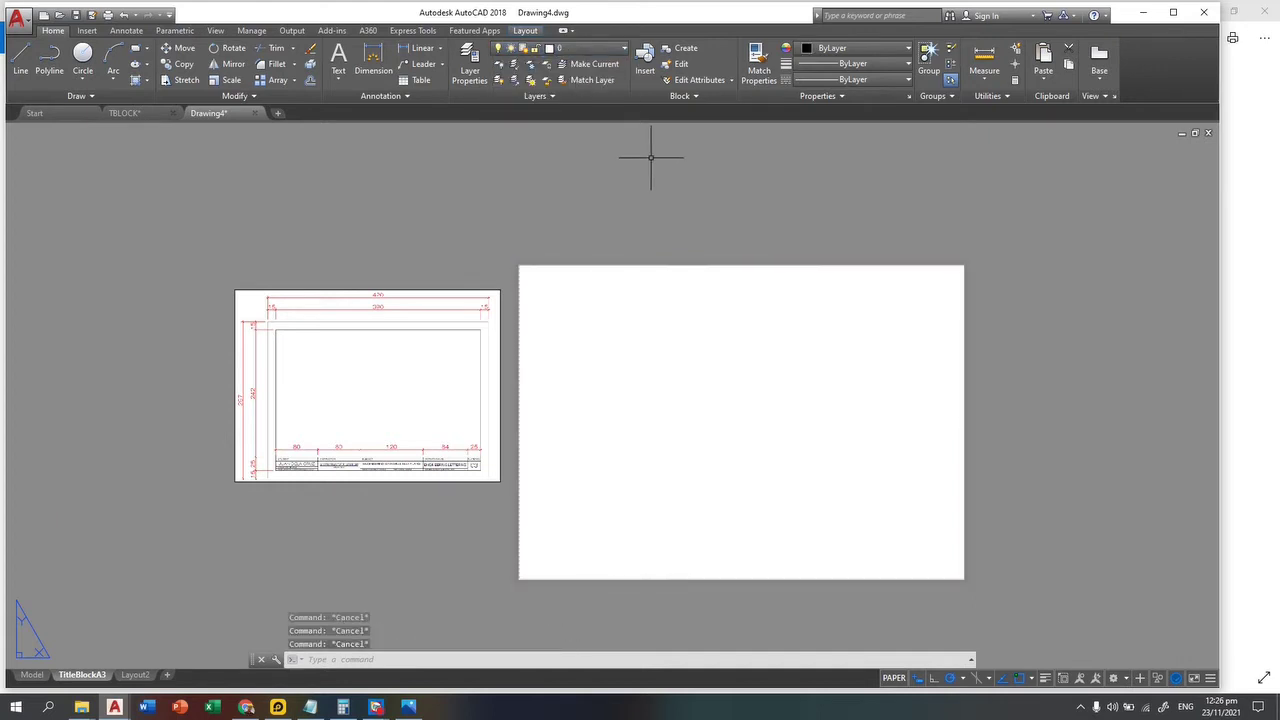
Step: Offset the sheet border 15 inward with OFFSET to form the drawing frame
{"action": "scroll", "coordinate": [257, 421], "scroll_direction": "up", "scroll_amount": 2}
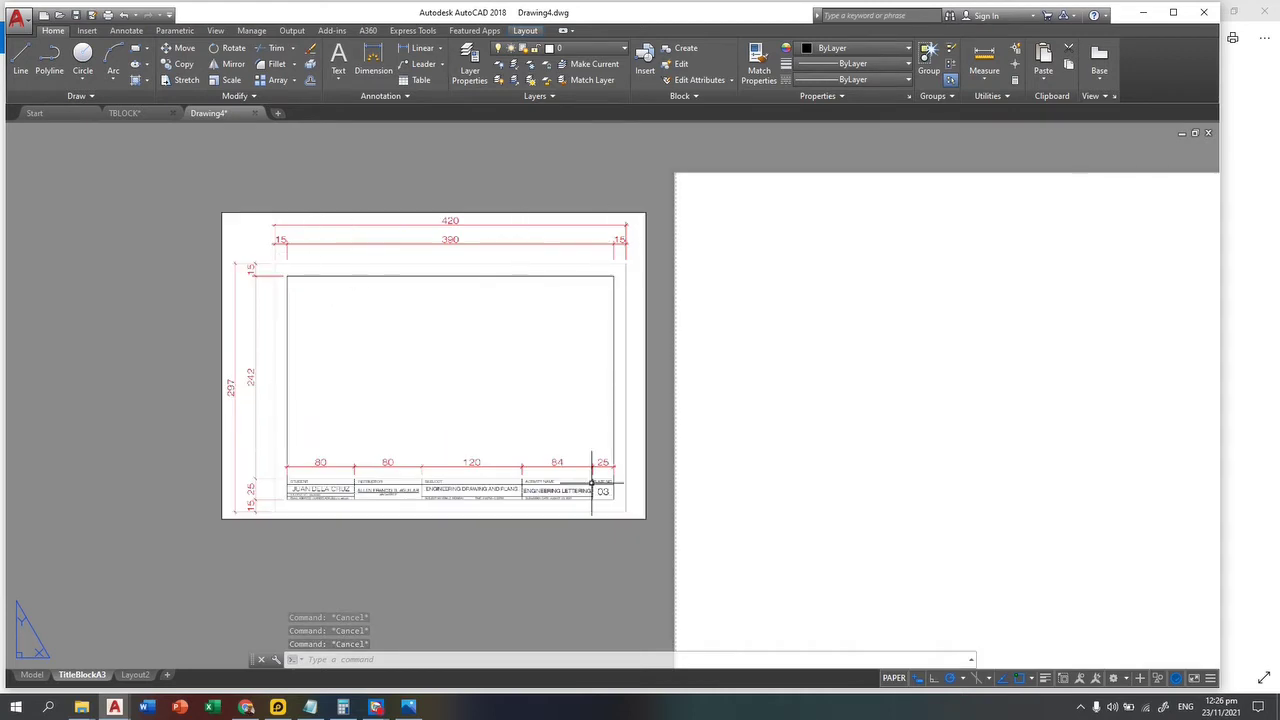
{"action": "scroll", "coordinate": [600, 329], "scroll_direction": "down", "scroll_amount": 3}
{"action": "type", "text": "o"}
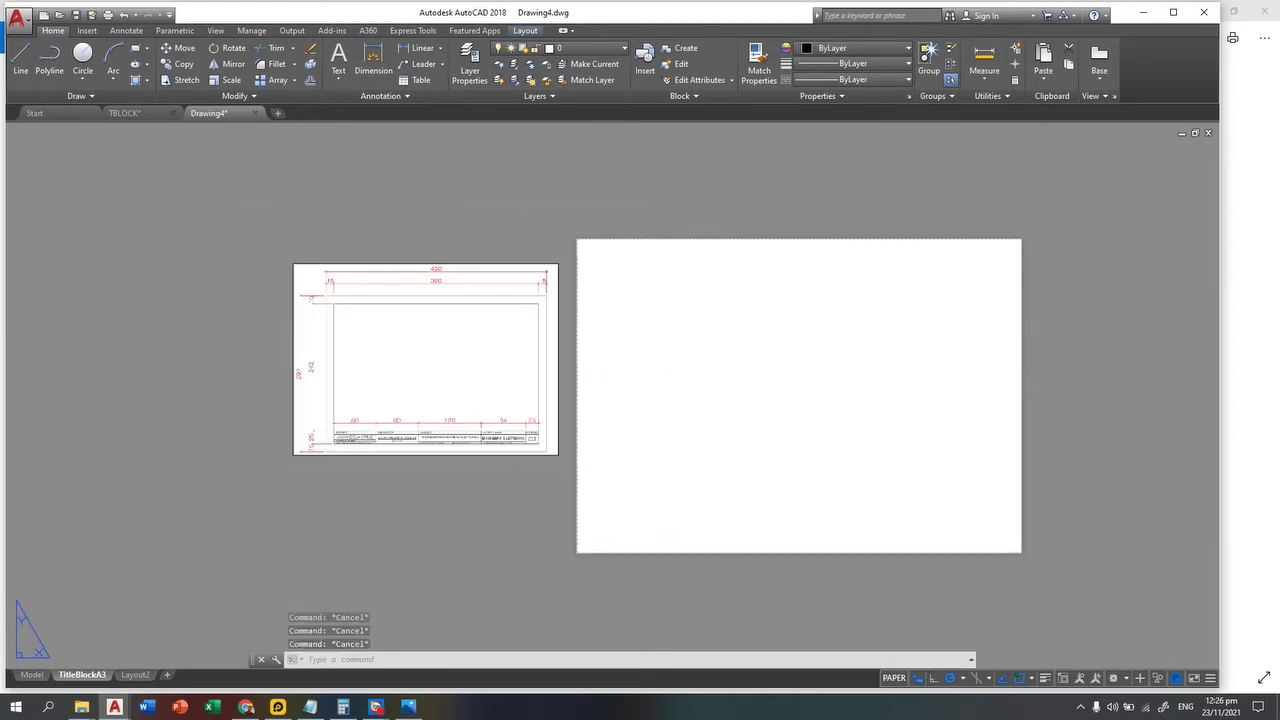
{"action": "key", "text": "Return"}
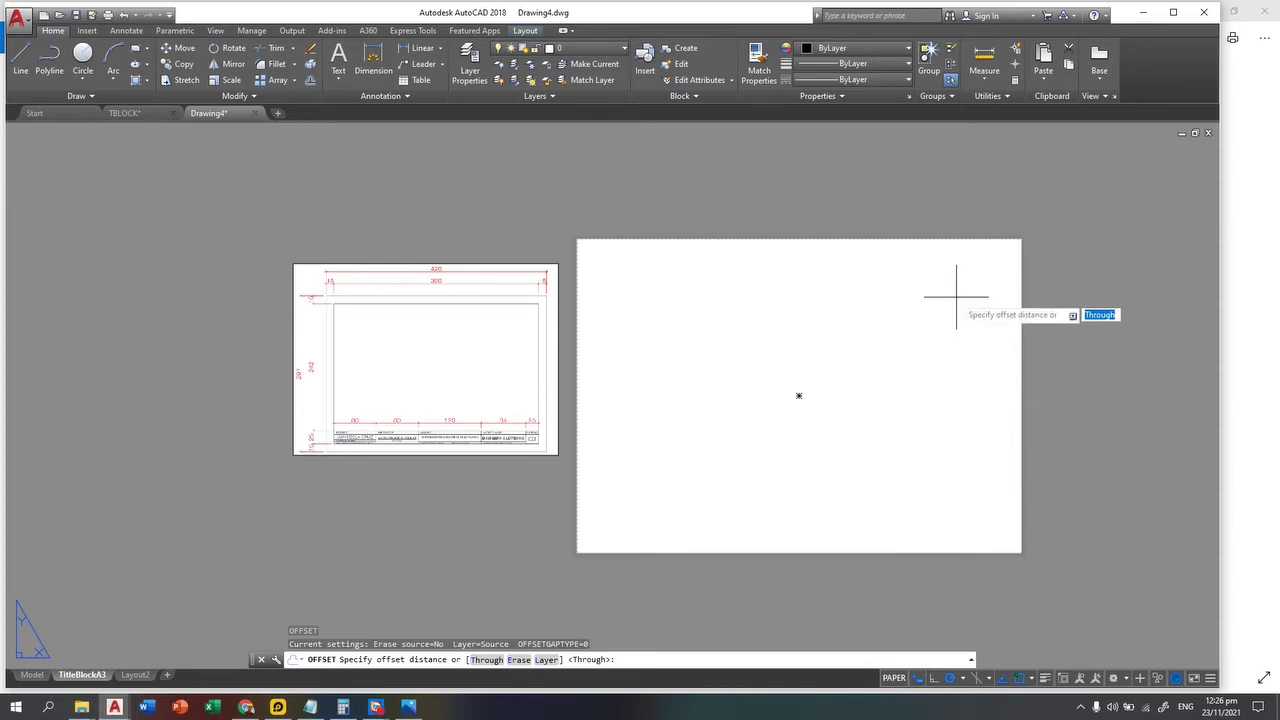
{"action": "type", "text": "15"}
{"action": "key", "text": "Return"}
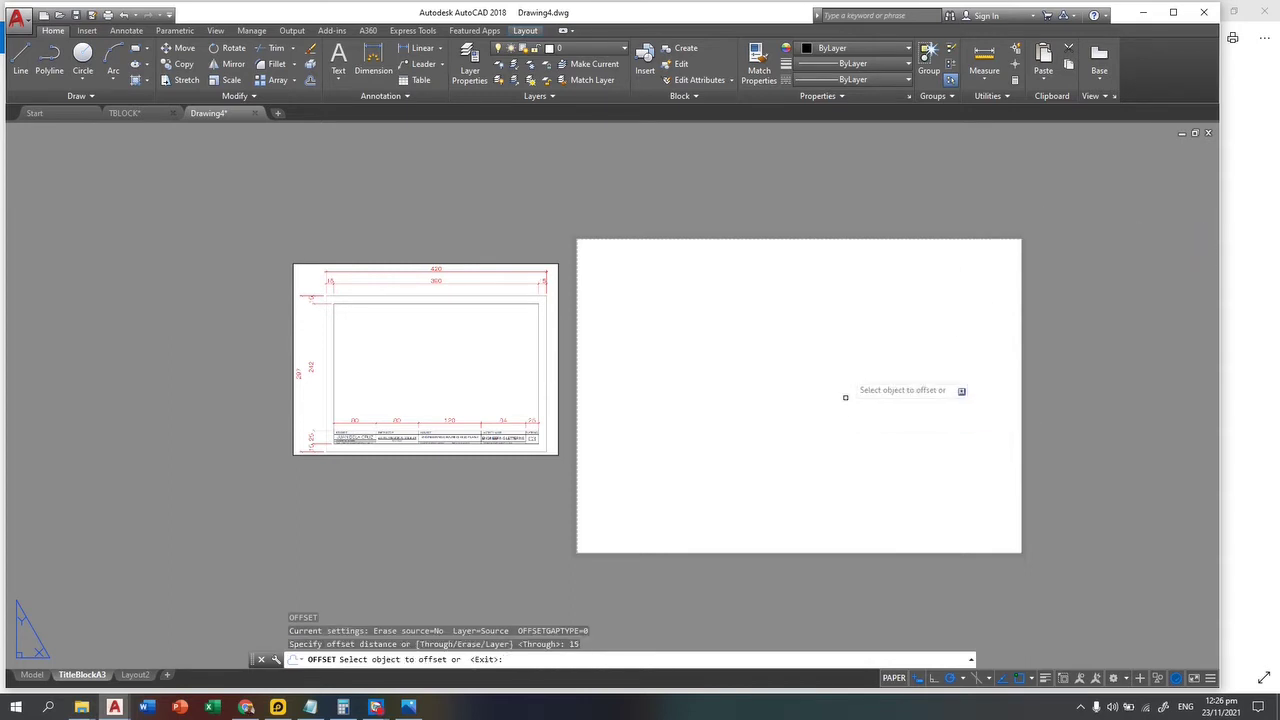
{"action": "left_click", "coordinate": [884, 238]}
{"action": "left_click", "coordinate": [797, 394]}
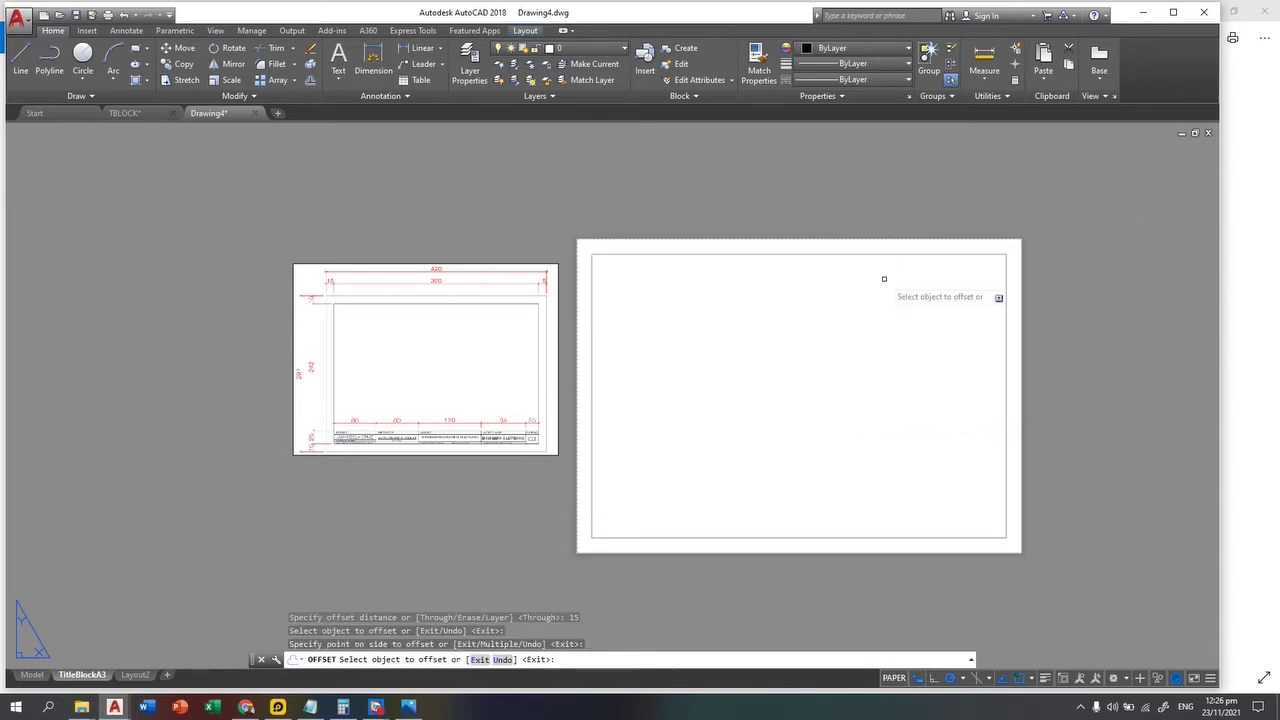
{"action": "key", "text": "Escape"}
{"action": "left_click", "coordinate": [729, 254]}
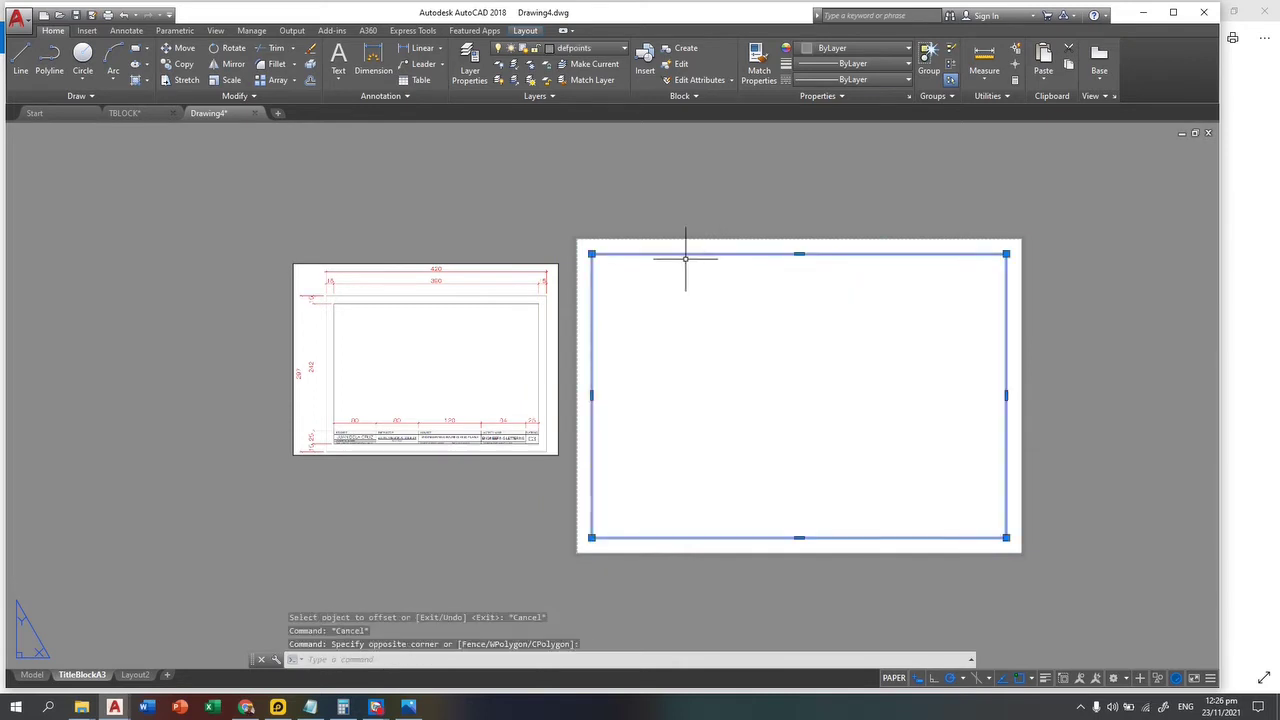
Step: Put the inner 15 mm offset rectangle on the blue tblock layer and deselect it
{"action": "left_click", "coordinate": [600, 48]}
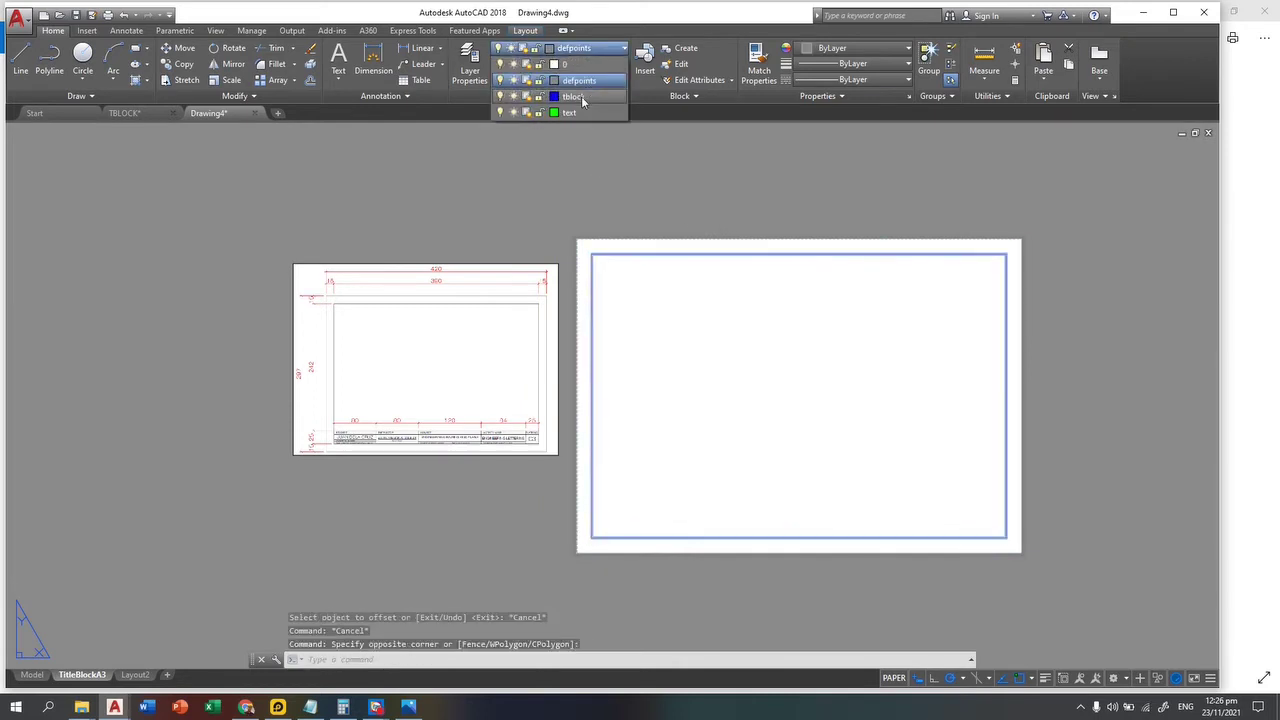
{"action": "left_click", "coordinate": [573, 96]}
{"action": "key", "text": "Escape"}
{"action": "key", "text": "Escape"}
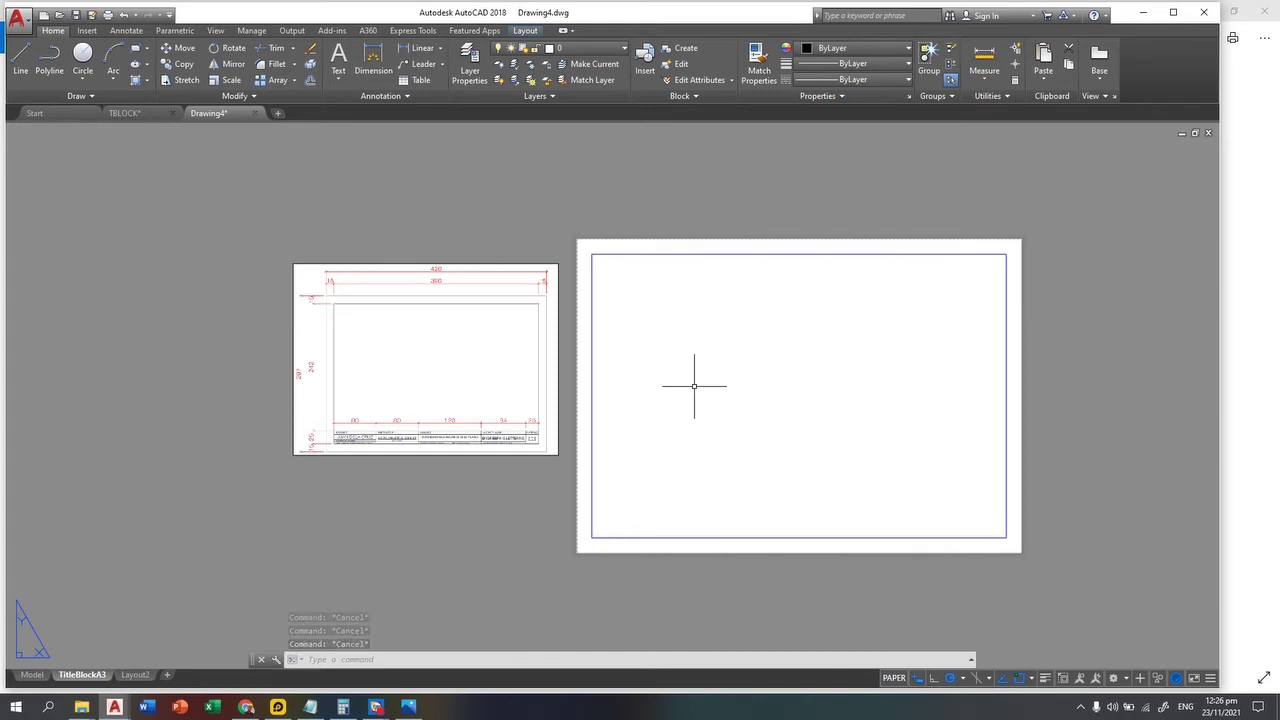
Step: Zoom in on the reference title block
{"action": "scroll", "coordinate": [600, 490], "scroll_direction": "up", "scroll_amount": 2}
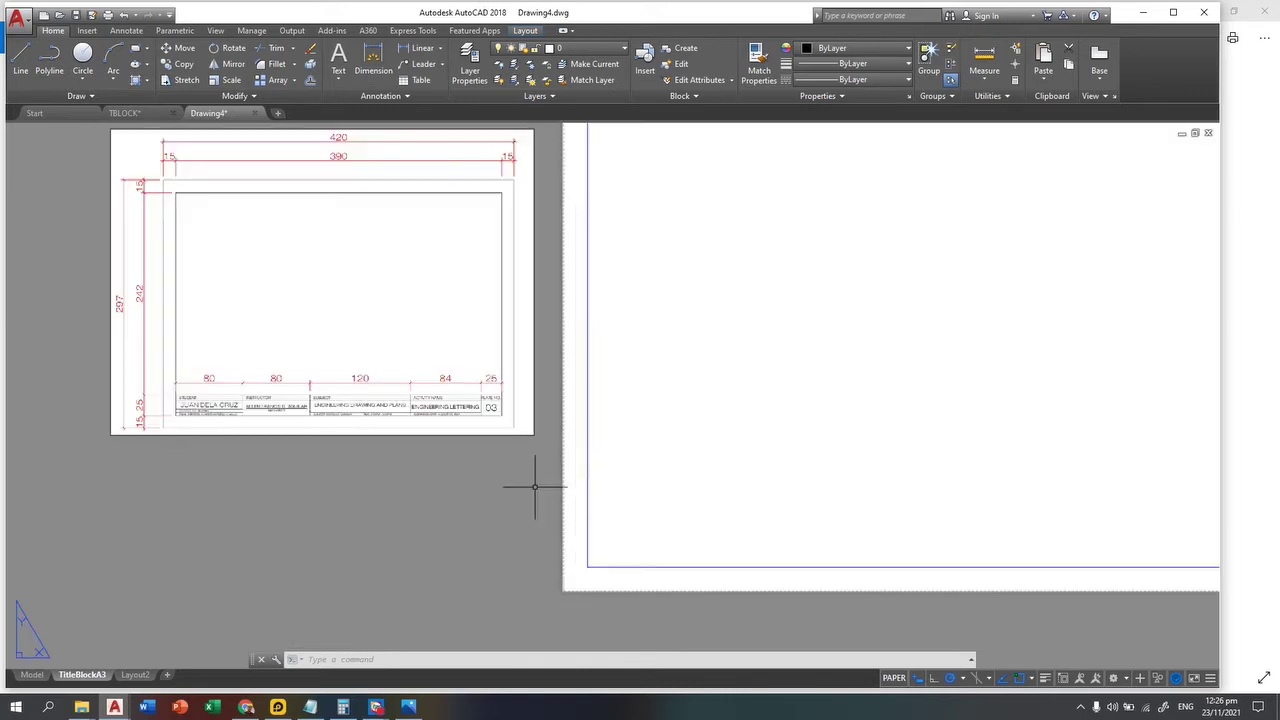
{"action": "scroll", "coordinate": [330, 448], "scroll_direction": "up", "scroll_amount": 2}
{"action": "scroll", "coordinate": [213, 398], "scroll_direction": "up", "scroll_amount": 2}
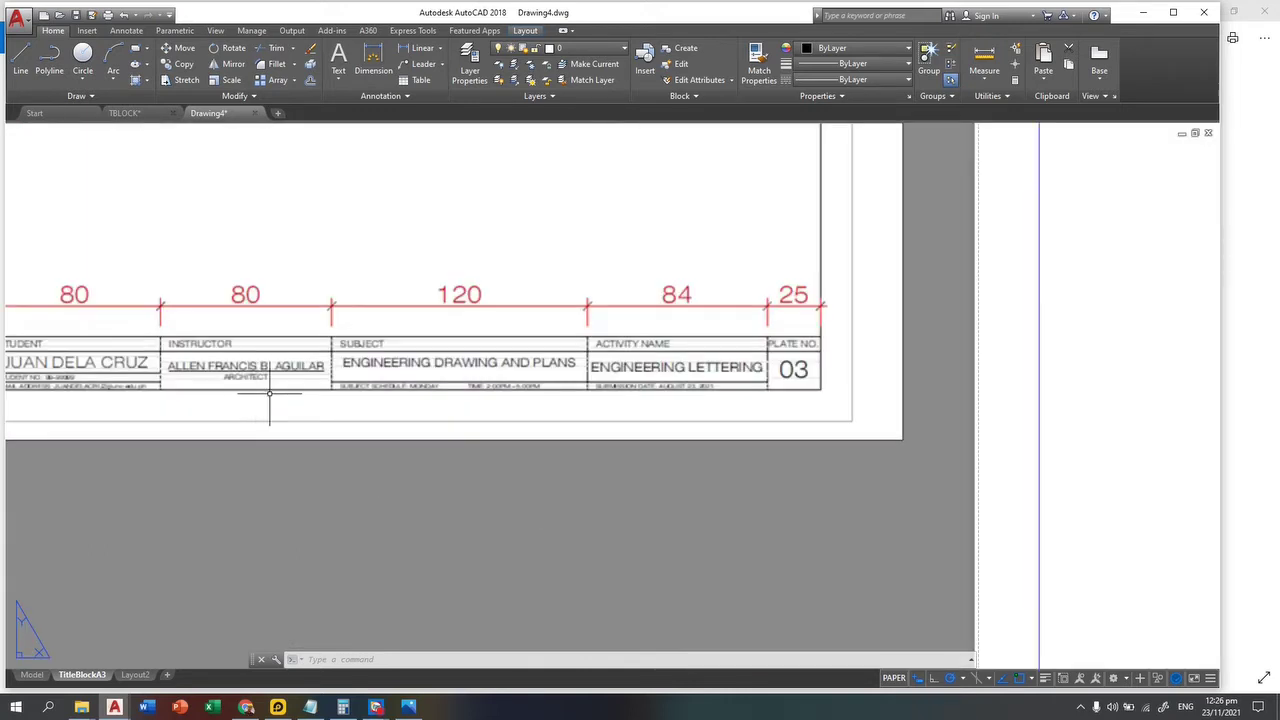
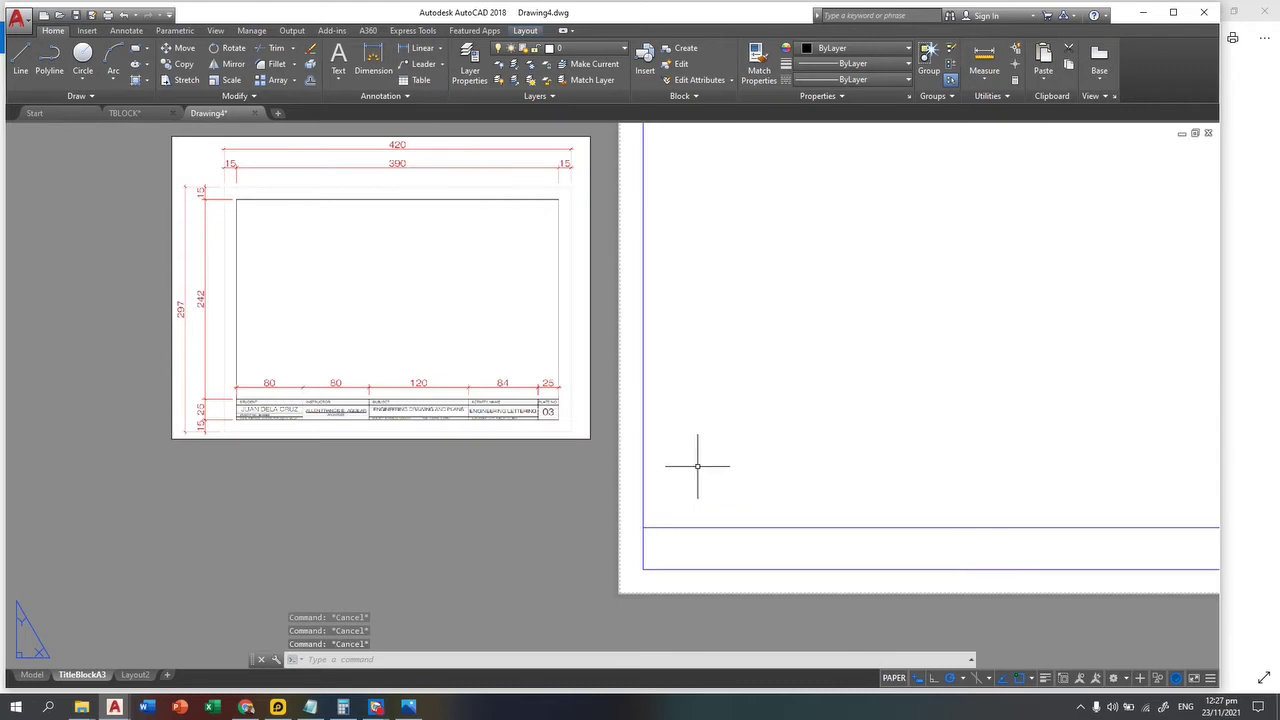
Step: Offset the left border 80 units right, then offset that copy another 80, creating the first two dividers
{"action": "key", "text": "Return"}
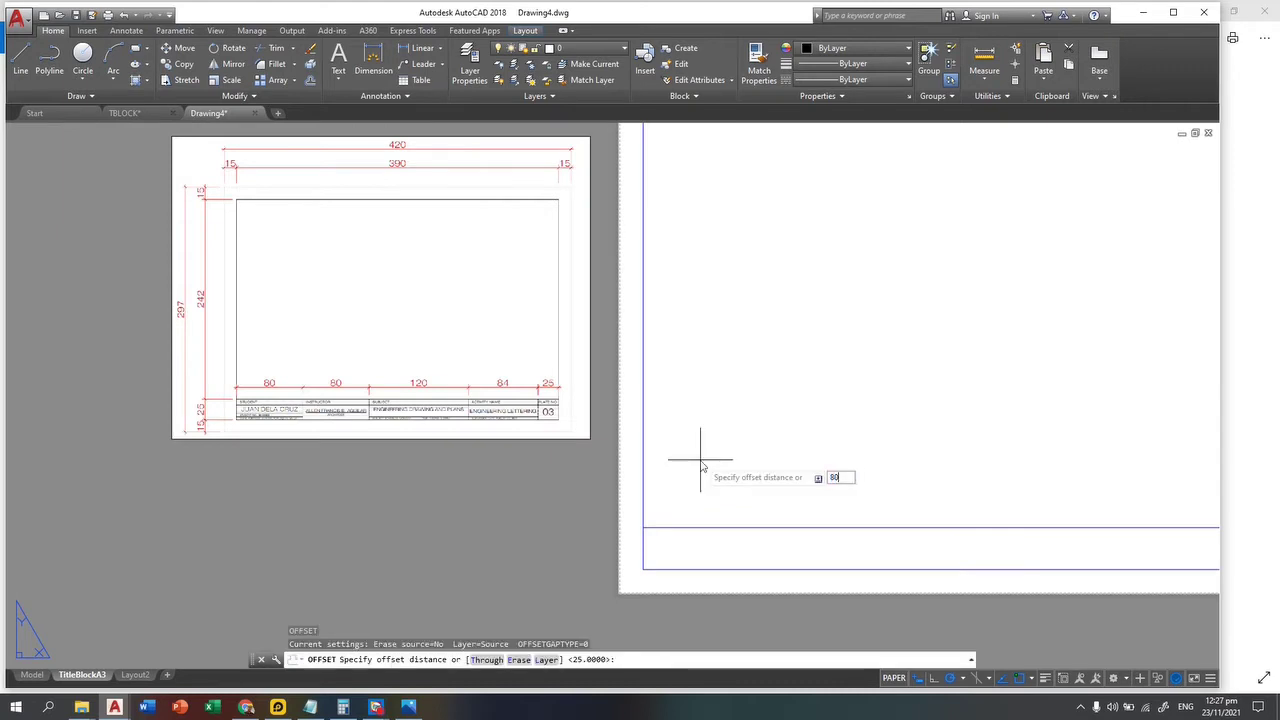
{"action": "type", "text": "80"}
{"action": "key", "text": "Return"}
{"action": "left_click", "coordinate": [646, 464]}
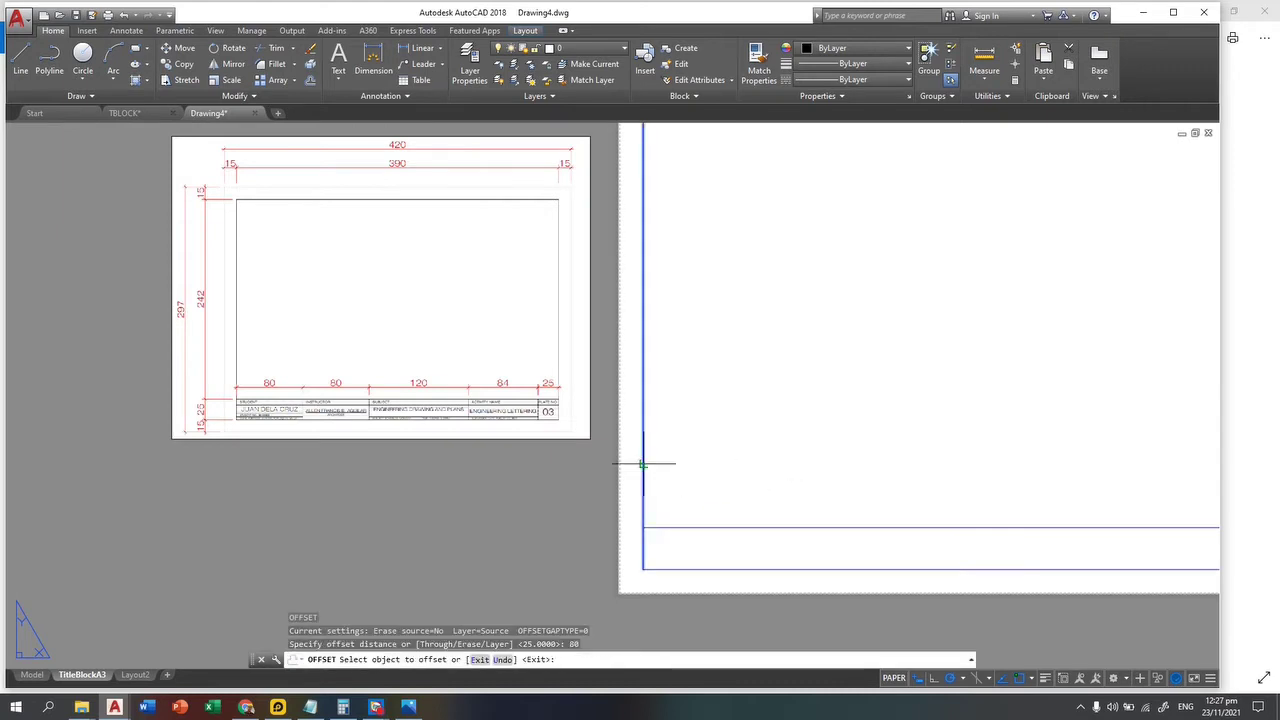
{"action": "left_click", "coordinate": [736, 473]}
{"action": "left_click", "coordinate": [776, 474]}
{"action": "left_click", "coordinate": [949, 457]}
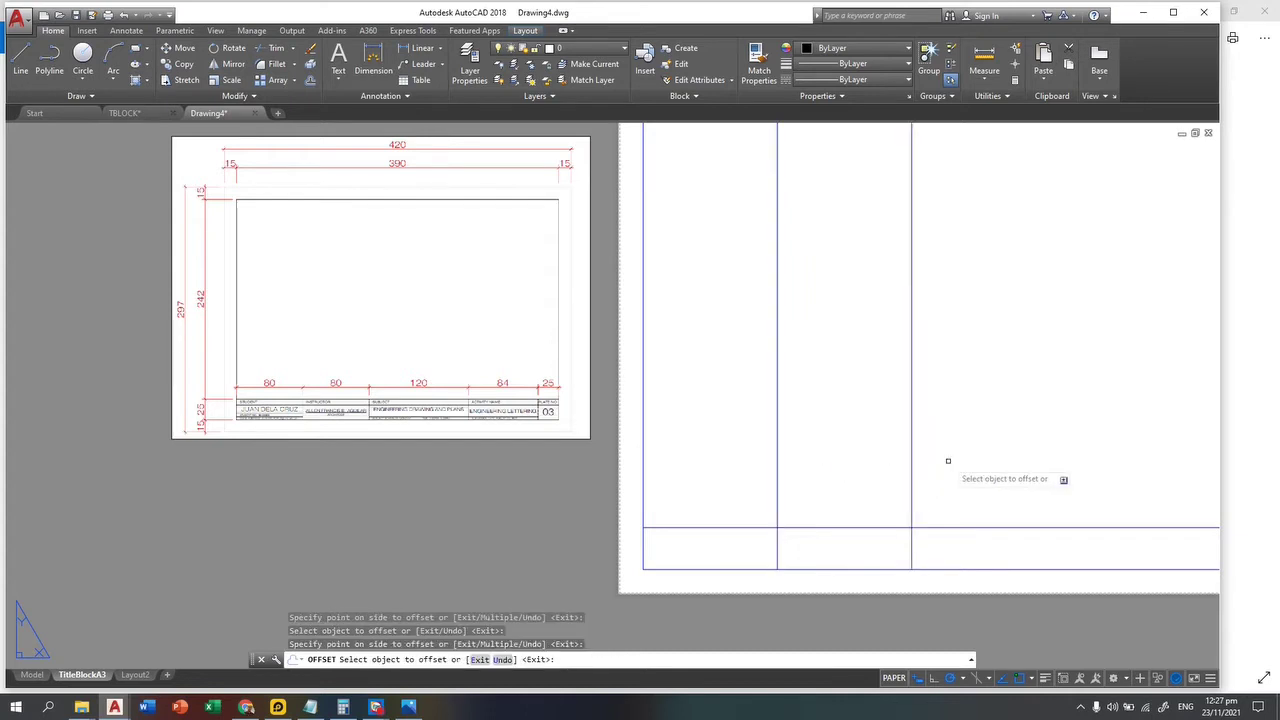
{"action": "middle_click_drag", "start_coordinate": [929, 451], "coordinate": [764, 451]}
{"action": "key", "text": "Escape"}
{"action": "key", "text": "Escape"}
{"action": "key", "text": "Escape"}
Step: Offset the third divider 120 units to the right
{"action": "type", "text": "o"}
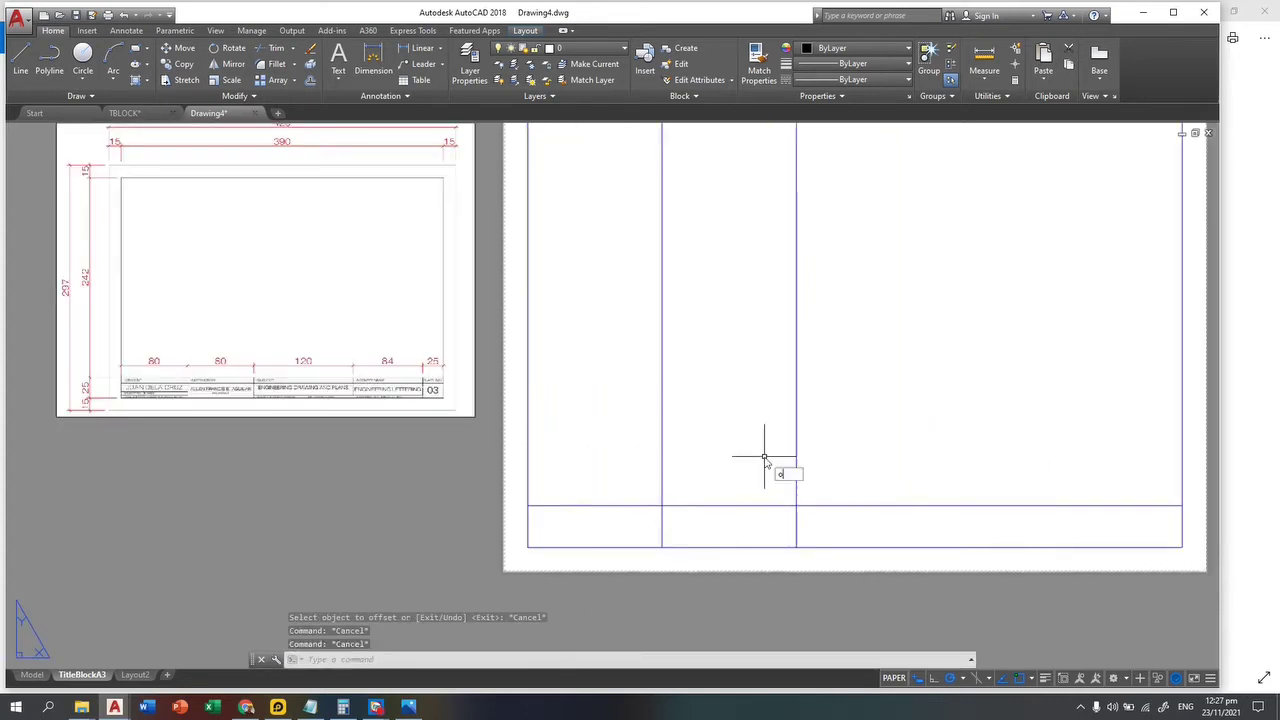
{"action": "key", "text": "Return"}
{"action": "type", "text": "12"}
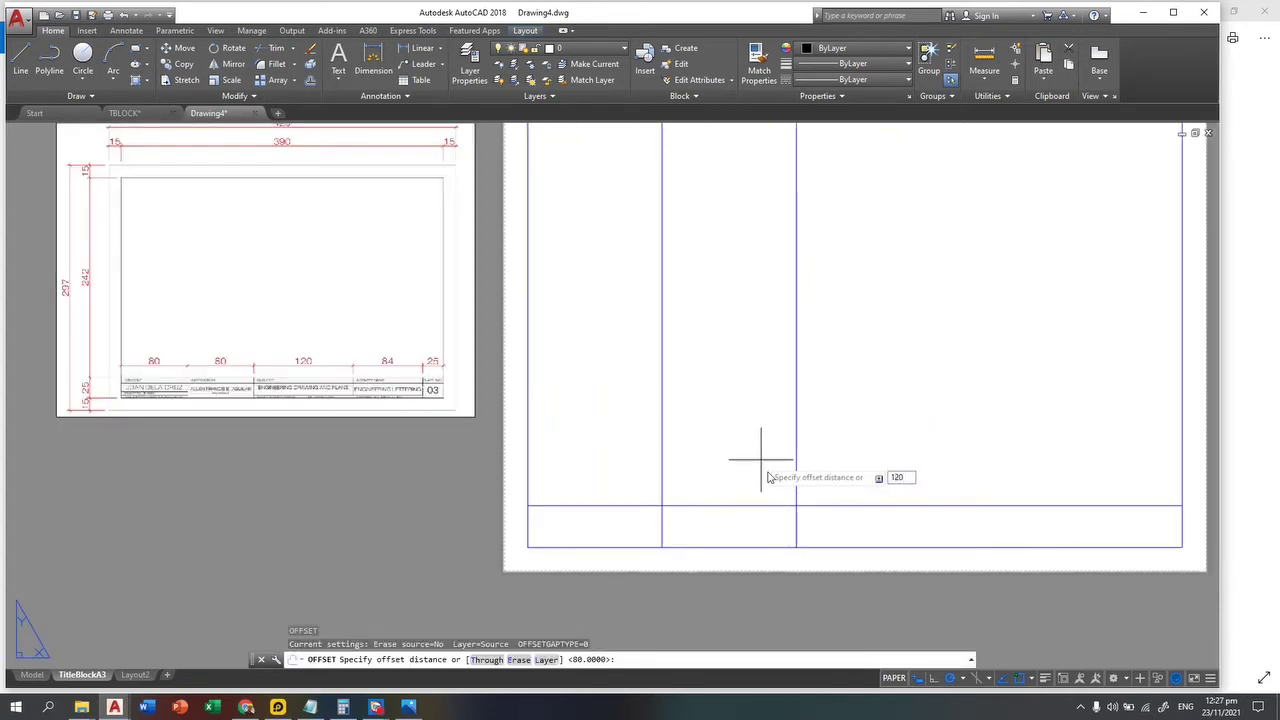
{"action": "type", "text": "0"}
{"action": "middle_click_drag", "start_coordinate": [897, 437], "coordinate": [827, 448]}
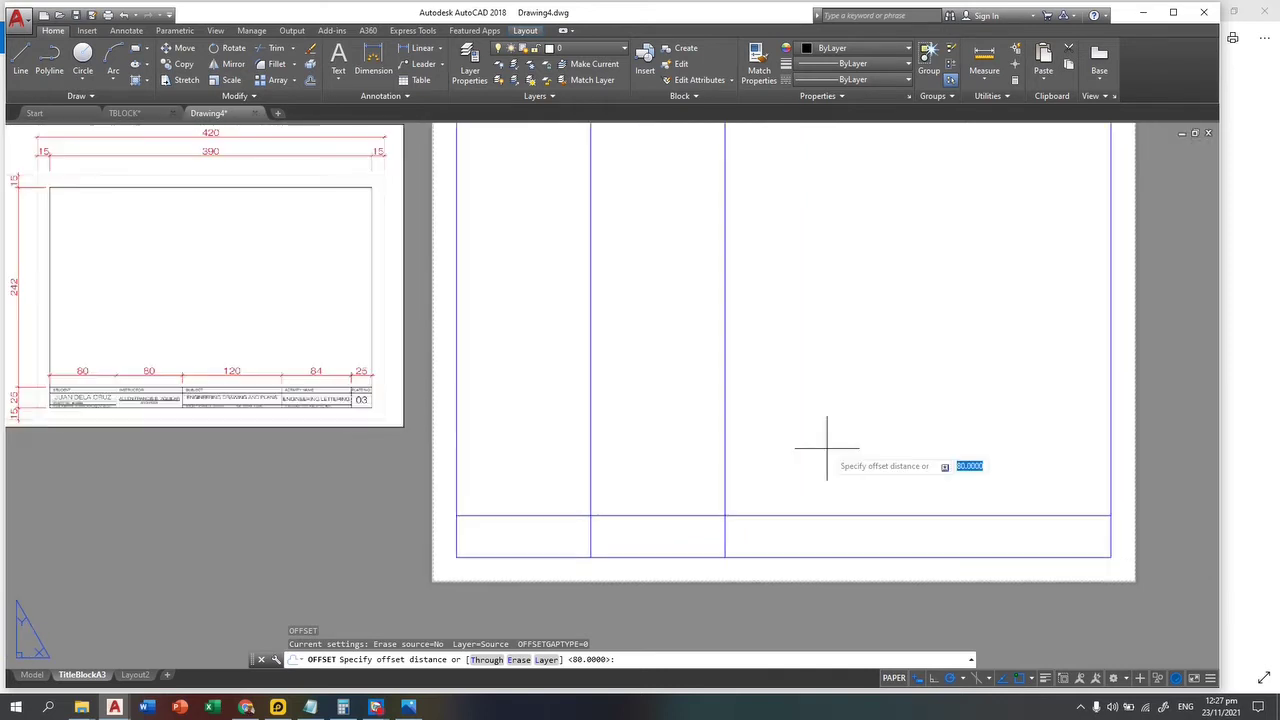
{"action": "key", "text": "Escape"}
{"action": "key", "text": "Escape"}
{"action": "key", "text": "Escape"}
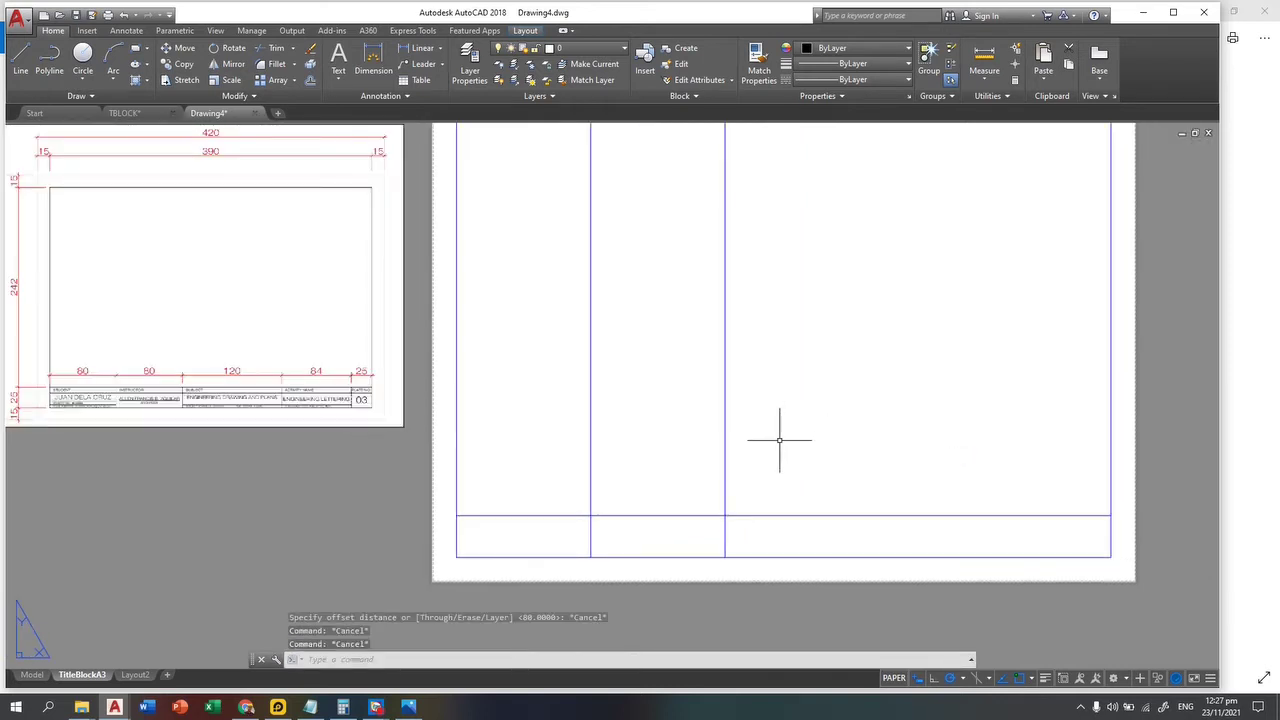
{"action": "key", "text": "Return"}
{"action": "type", "text": "12"}
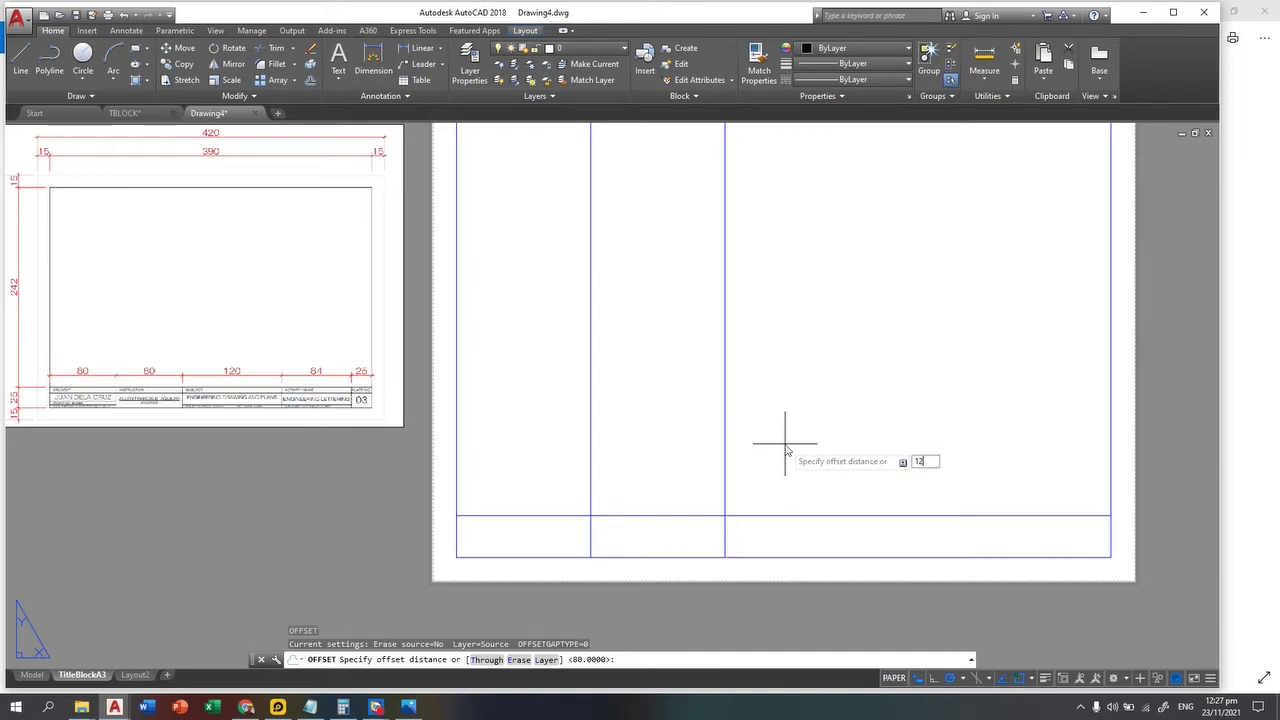
{"action": "type", "text": "0"}
{"action": "key", "text": "Return"}
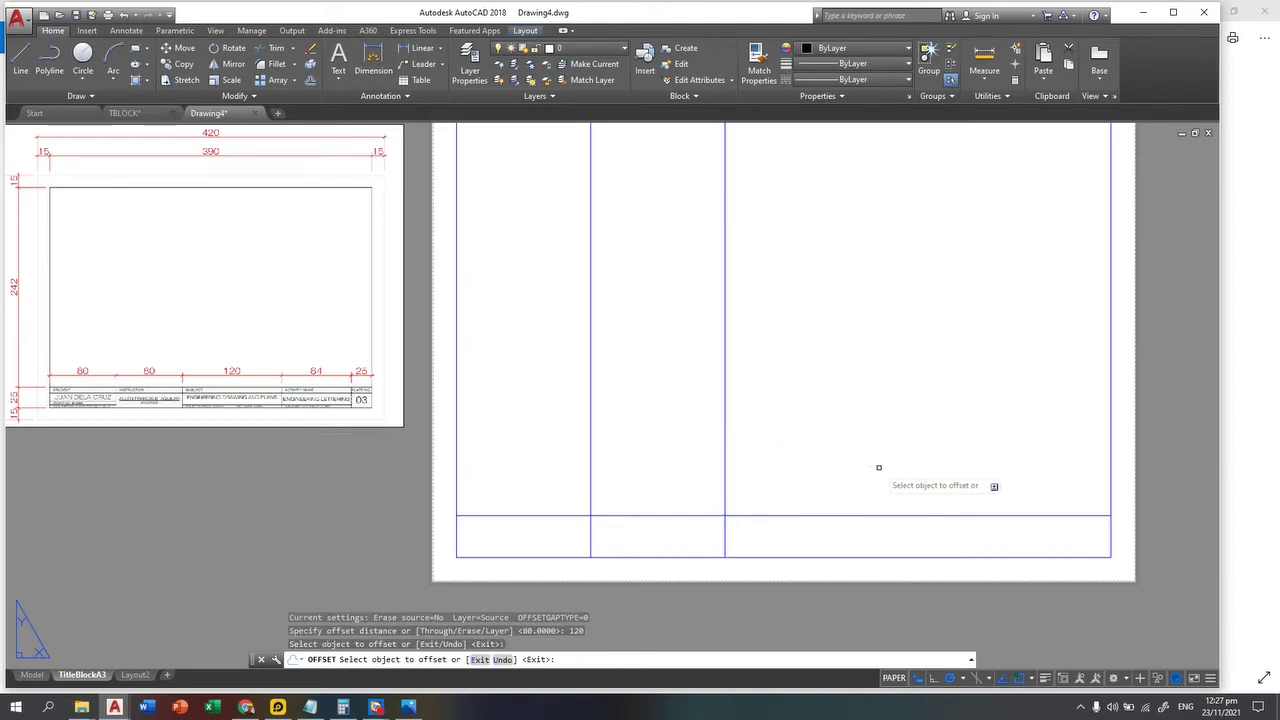
{"action": "left_click", "coordinate": [724, 463]}
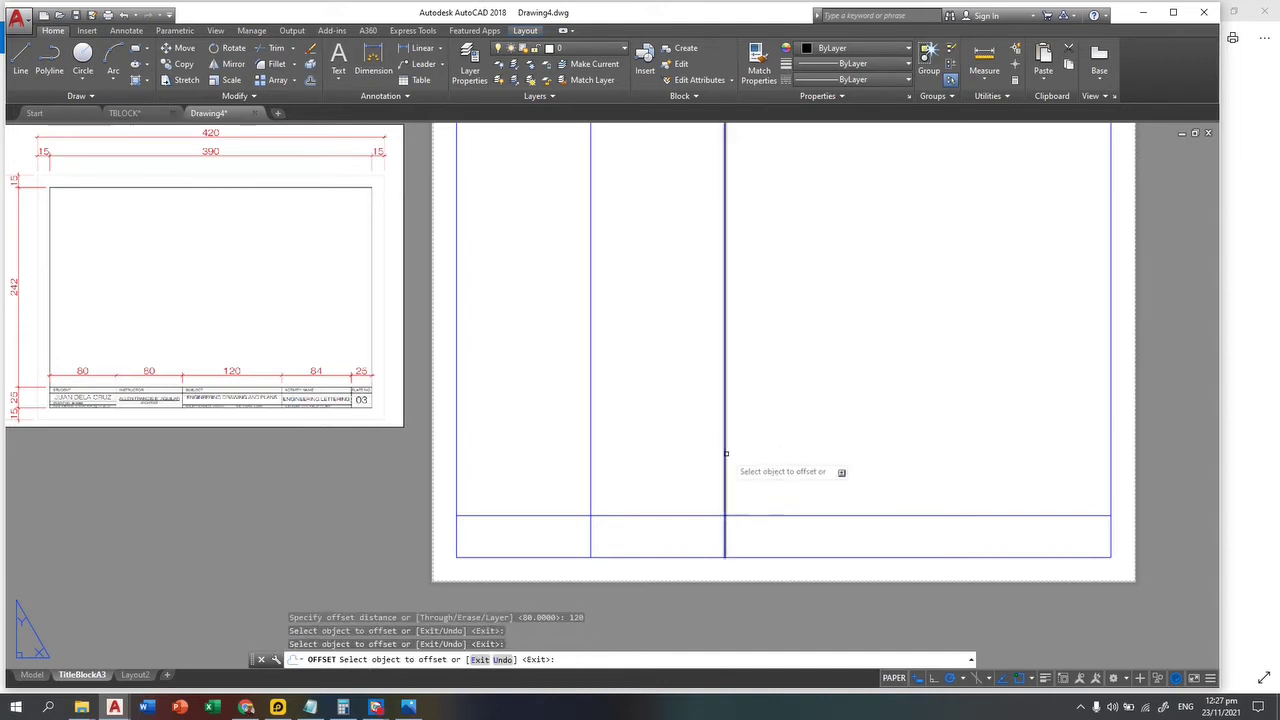
{"action": "left_click", "coordinate": [835, 448]}
{"action": "key", "text": "Escape"}
{"action": "key", "text": "Escape"}
{"action": "key", "text": "Escape"}
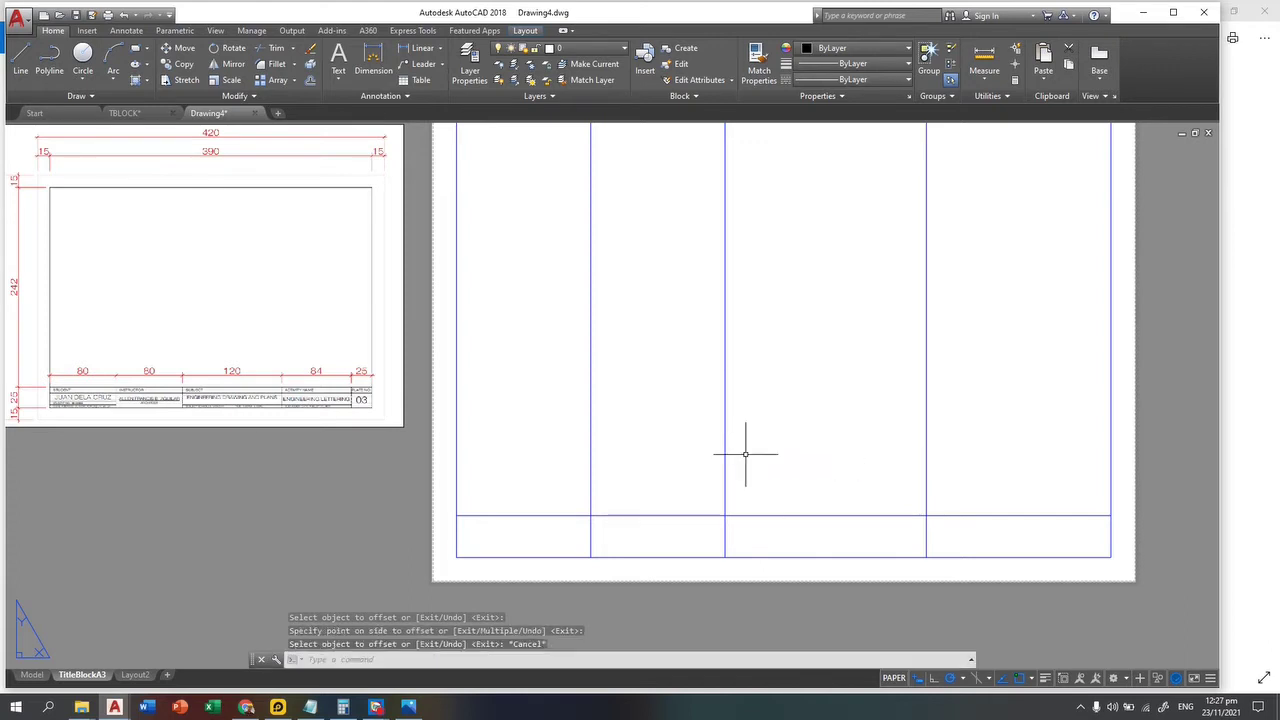
Step: Offset the newest divider 84 units to the right to close the last column
{"action": "key", "text": "Return"}
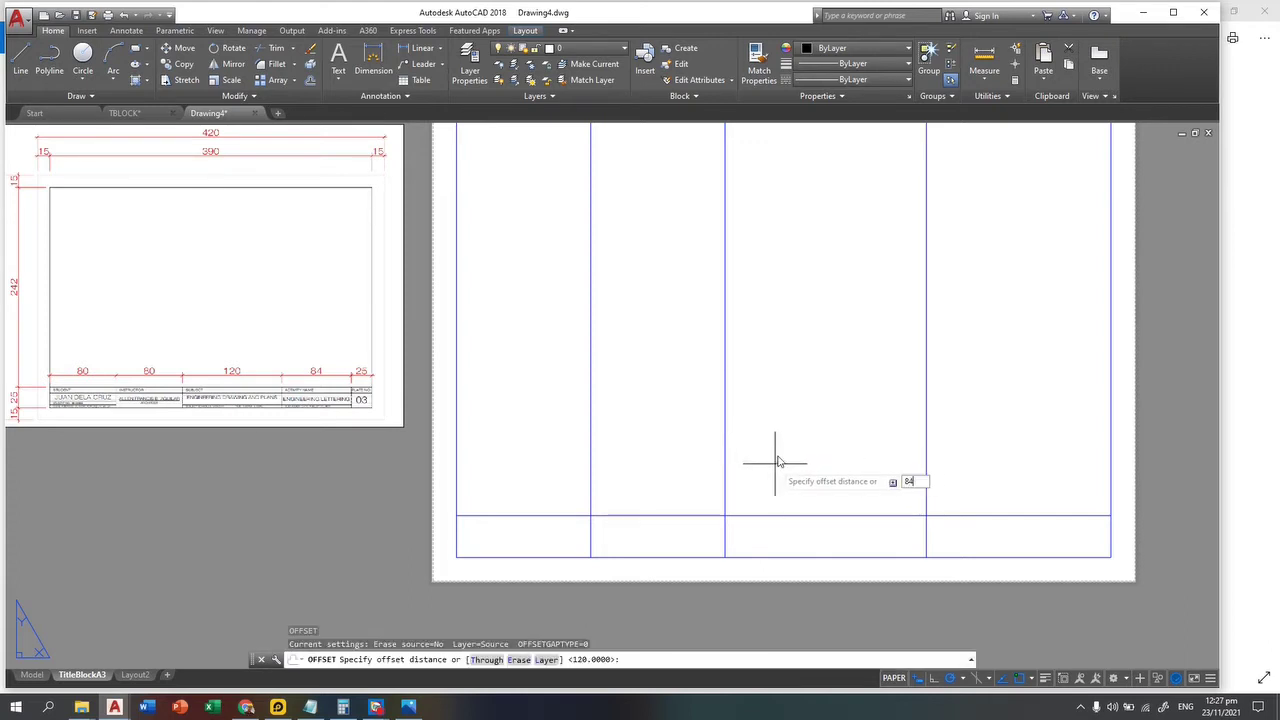
{"action": "type", "text": "84"}
{"action": "key", "text": "Return"}
{"action": "left_click", "coordinate": [926, 470]}
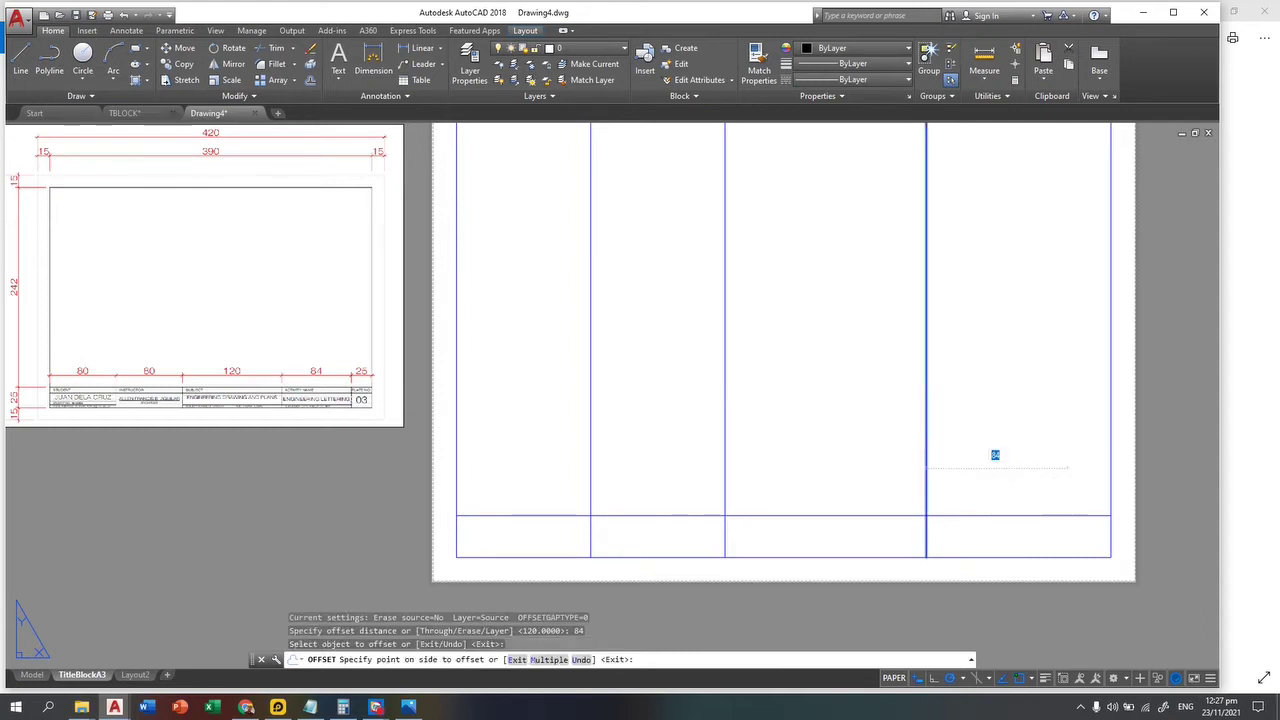
{"action": "left_click", "coordinate": [995, 455]}
{"action": "key", "text": "Escape"}
{"action": "key", "text": "Escape"}
{"action": "key", "text": "Escape"}
{"action": "key", "text": "Return"}
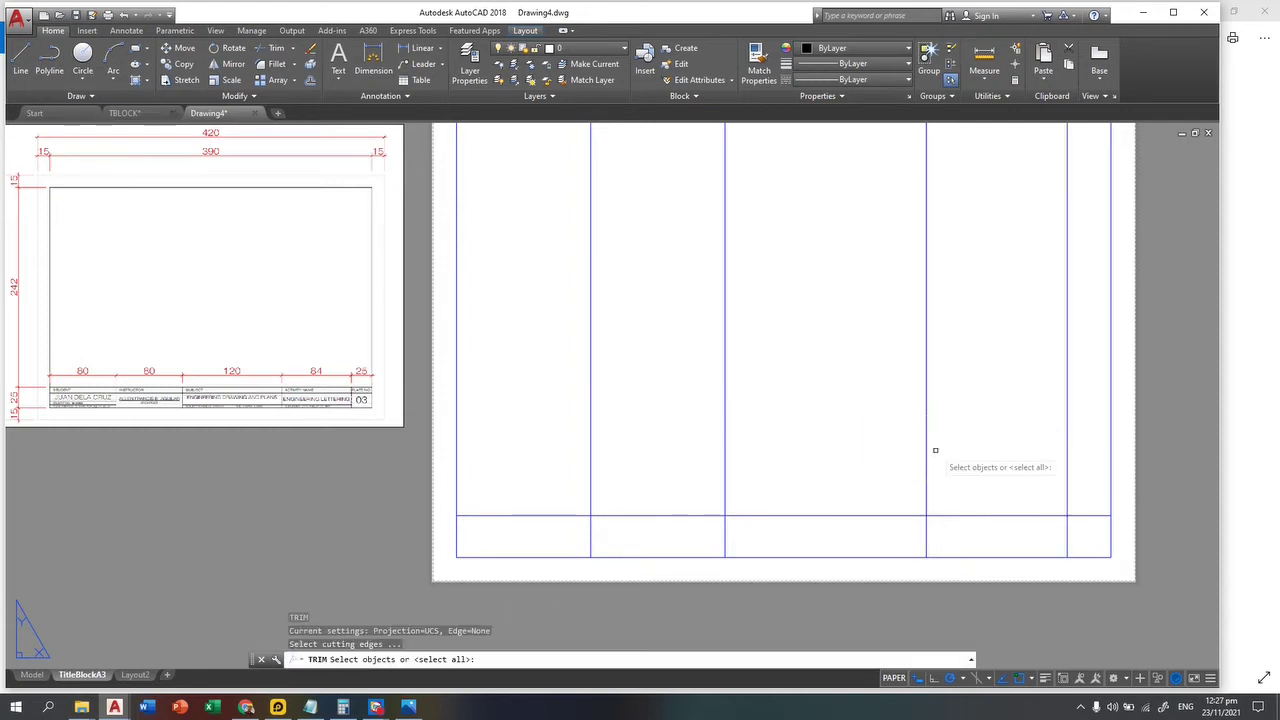
Step: Trim the divider portions sticking out above the title strip using a crossing window
{"action": "key", "text": "Return"}
{"action": "left_click", "coordinate": [1096, 352]}
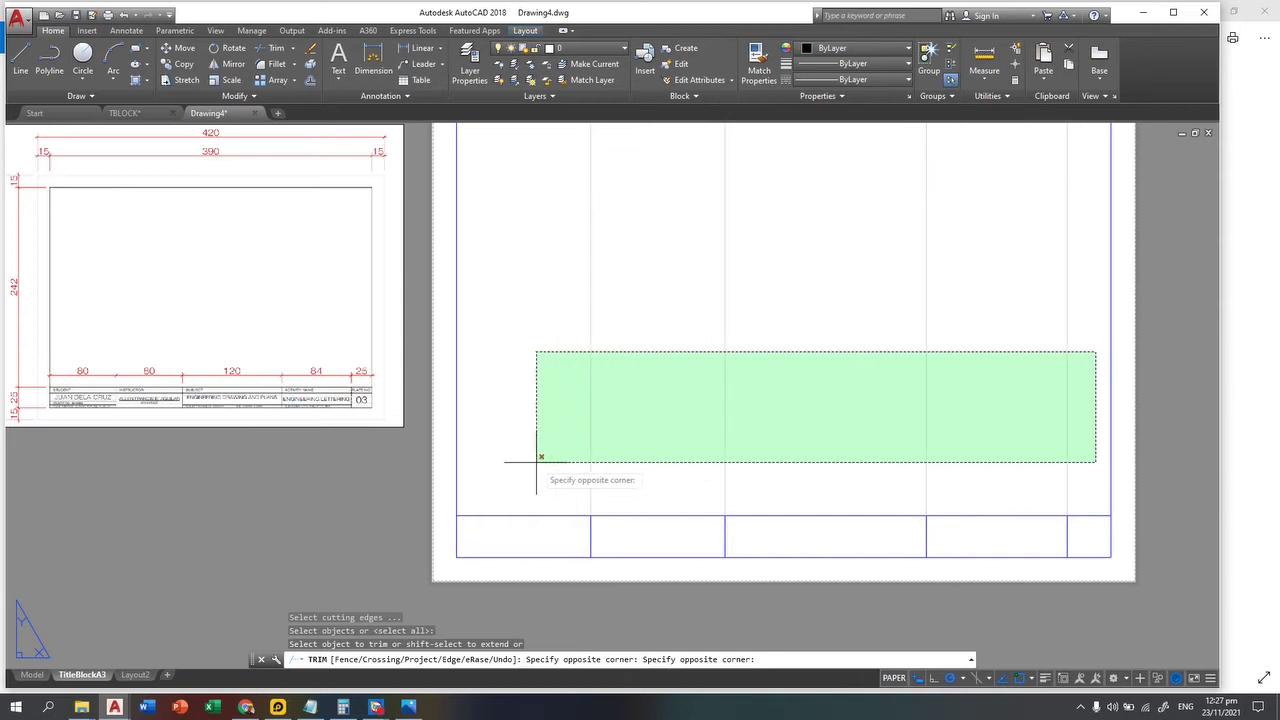
{"action": "left_click", "coordinate": [534, 457]}
{"action": "scroll", "coordinate": [429, 549], "scroll_direction": "up", "scroll_amount": 4}
{"action": "scroll", "coordinate": [233, 356], "scroll_direction": "up", "scroll_amount": 3}
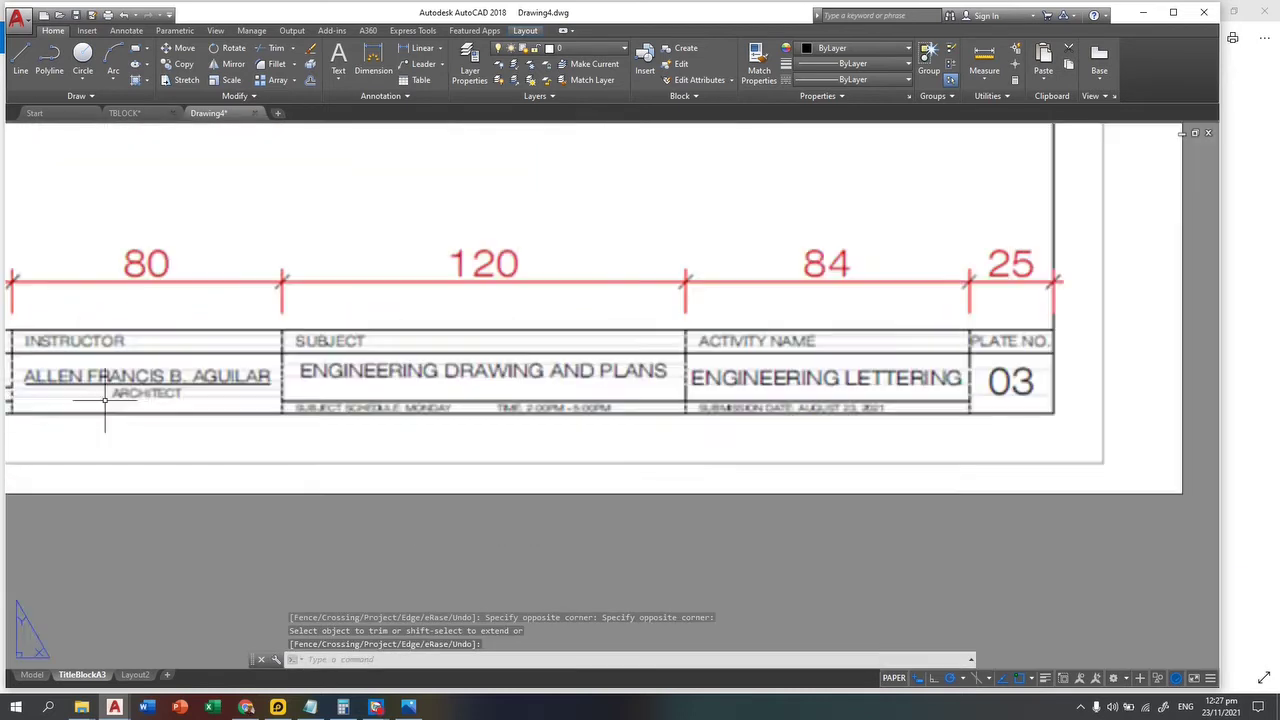
{"action": "middle_click_drag", "start_coordinate": [116, 394], "coordinate": [632, 417]}
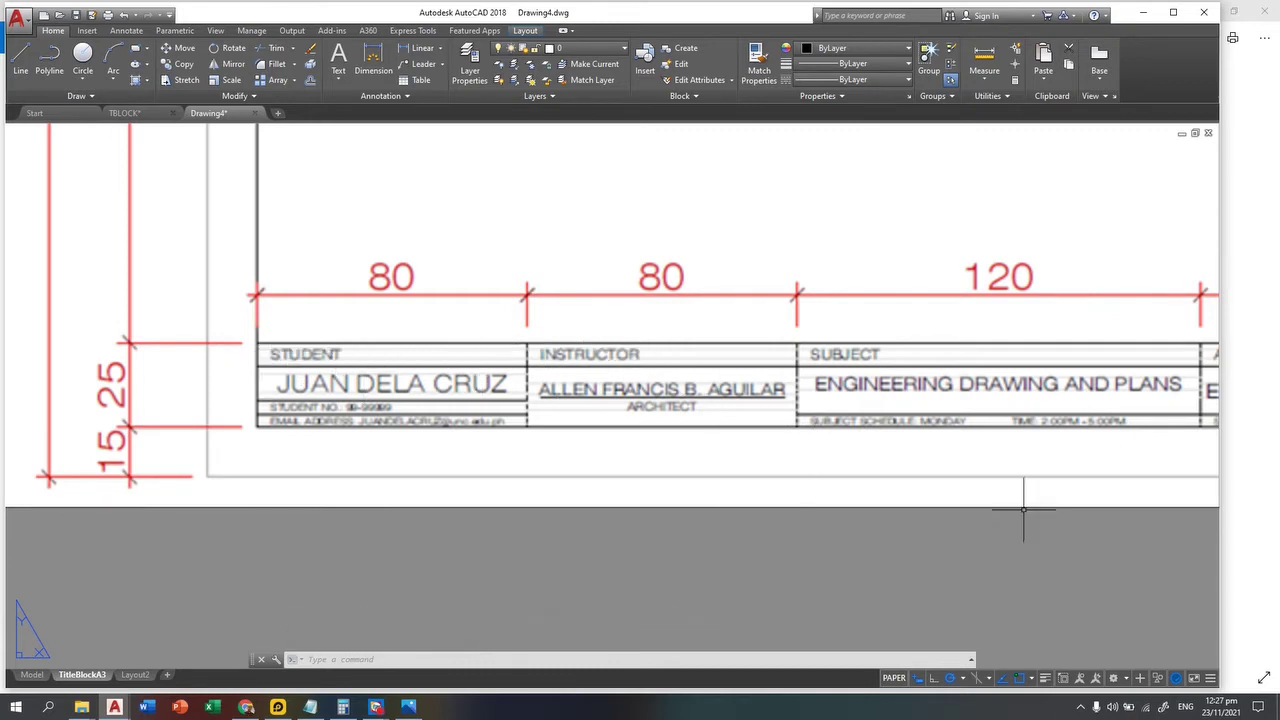
{"action": "scroll", "coordinate": [857, 515], "scroll_direction": "down", "scroll_amount": 2}
{"action": "middle_click_drag", "start_coordinate": [1043, 560], "coordinate": [443, 380]}
{"action": "scroll", "coordinate": [711, 465], "scroll_direction": "down", "scroll_amount": 3}
{"action": "middle_click_drag", "start_coordinate": [971, 557], "coordinate": [513, 448]}
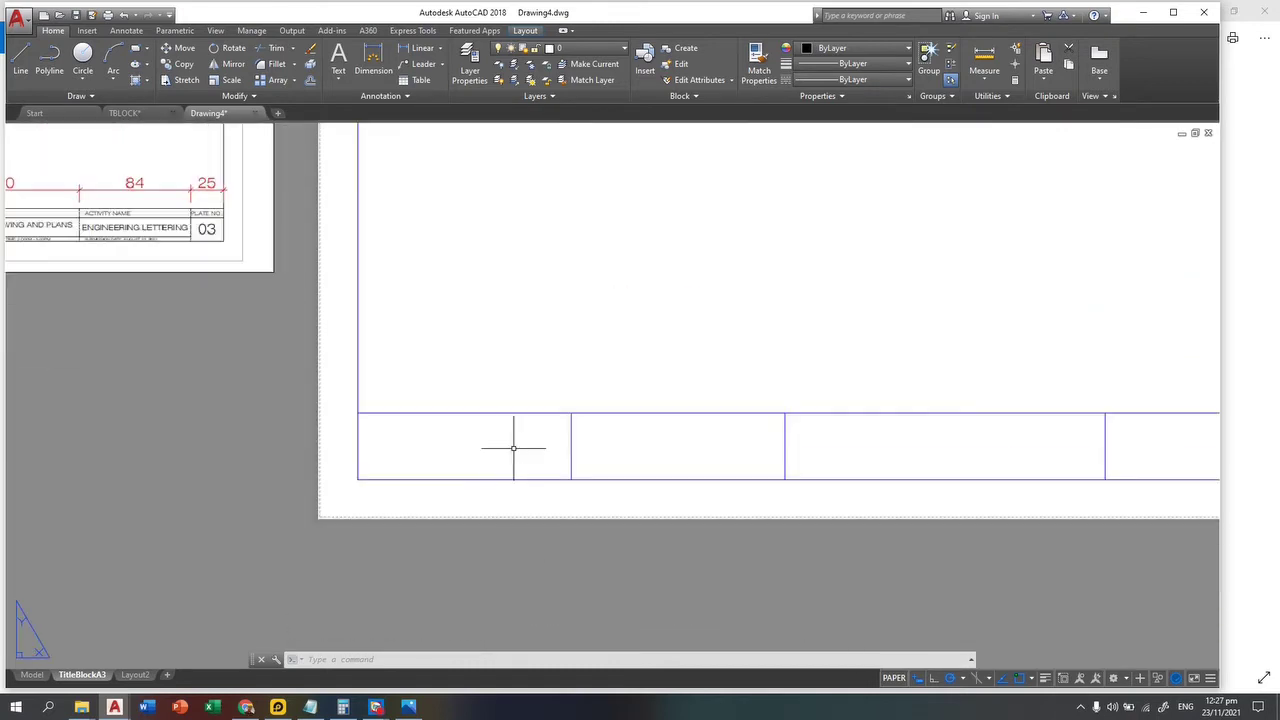
{"action": "key", "text": "Escape"}
{"action": "key", "text": "Escape"}
Step: Offset the strip's top line 7.5 units downward to form the label row
{"action": "type", "text": "o"}
{"action": "key", "text": "Return"}
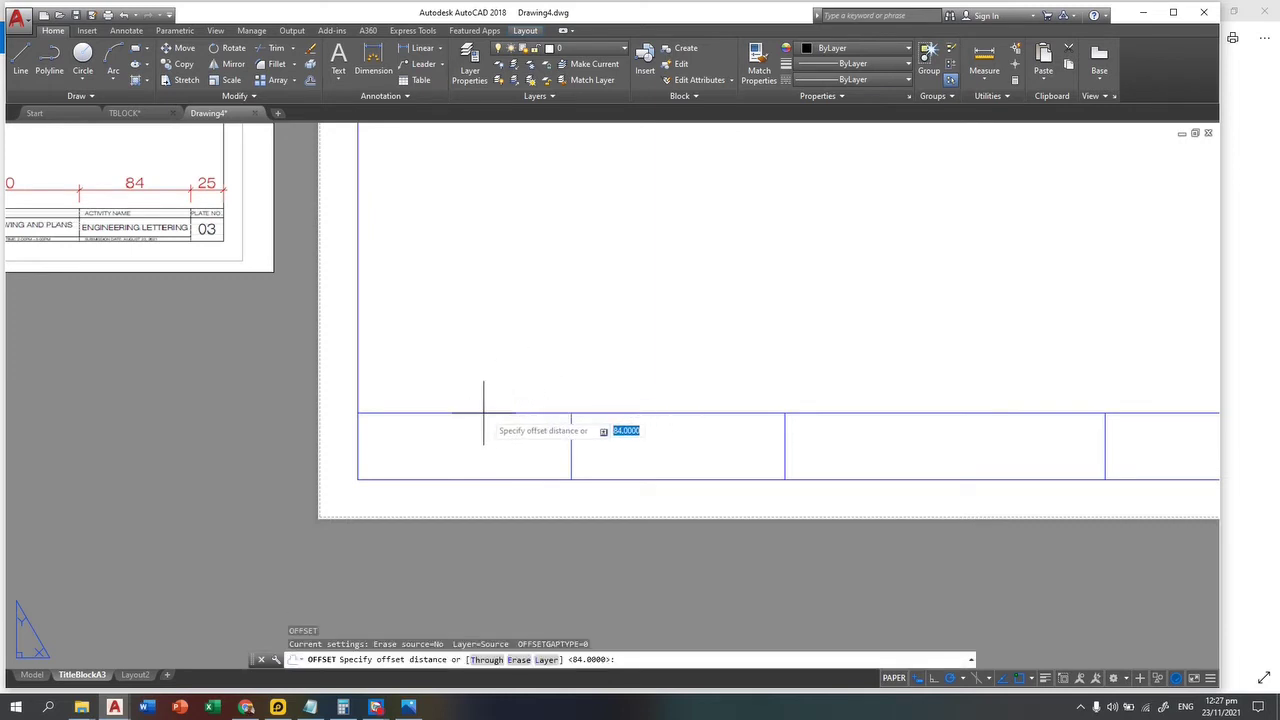
{"action": "middle_click_drag", "start_coordinate": [406, 364], "coordinate": [632, 460]}
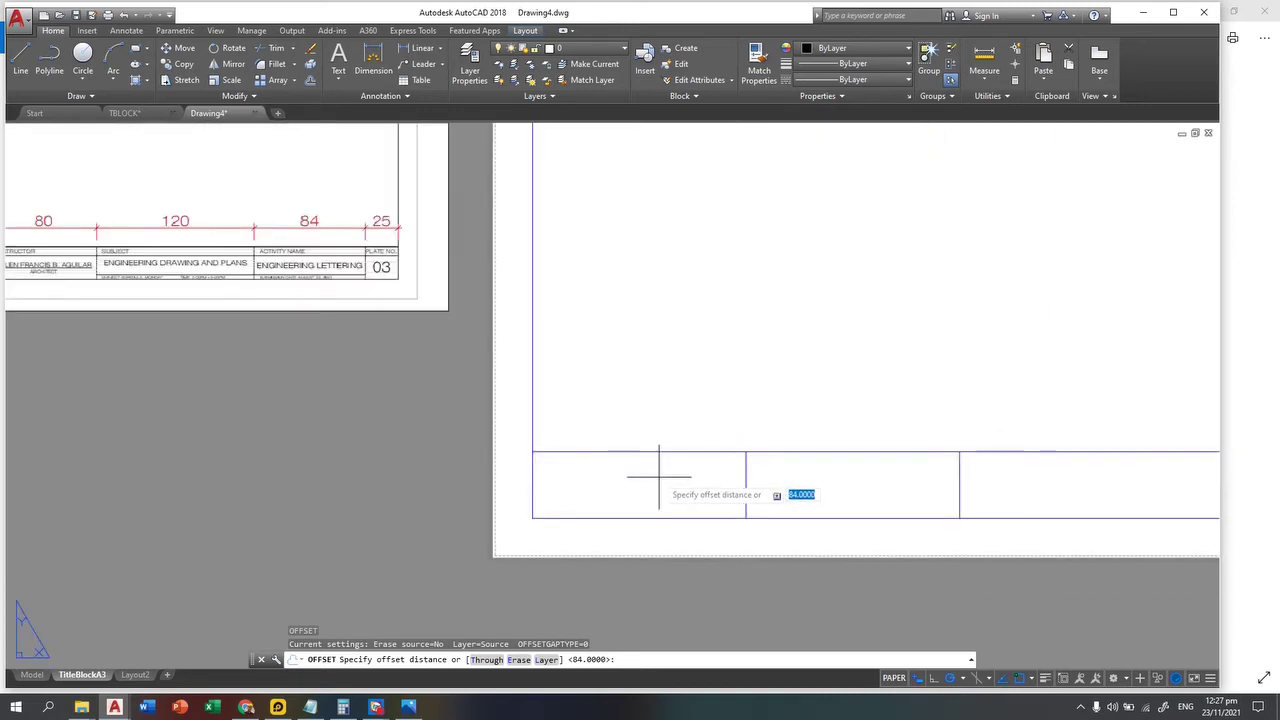
{"action": "type", "text": "5"}
{"action": "key", "text": "Return"}
{"action": "left_click", "coordinate": [667, 452]}
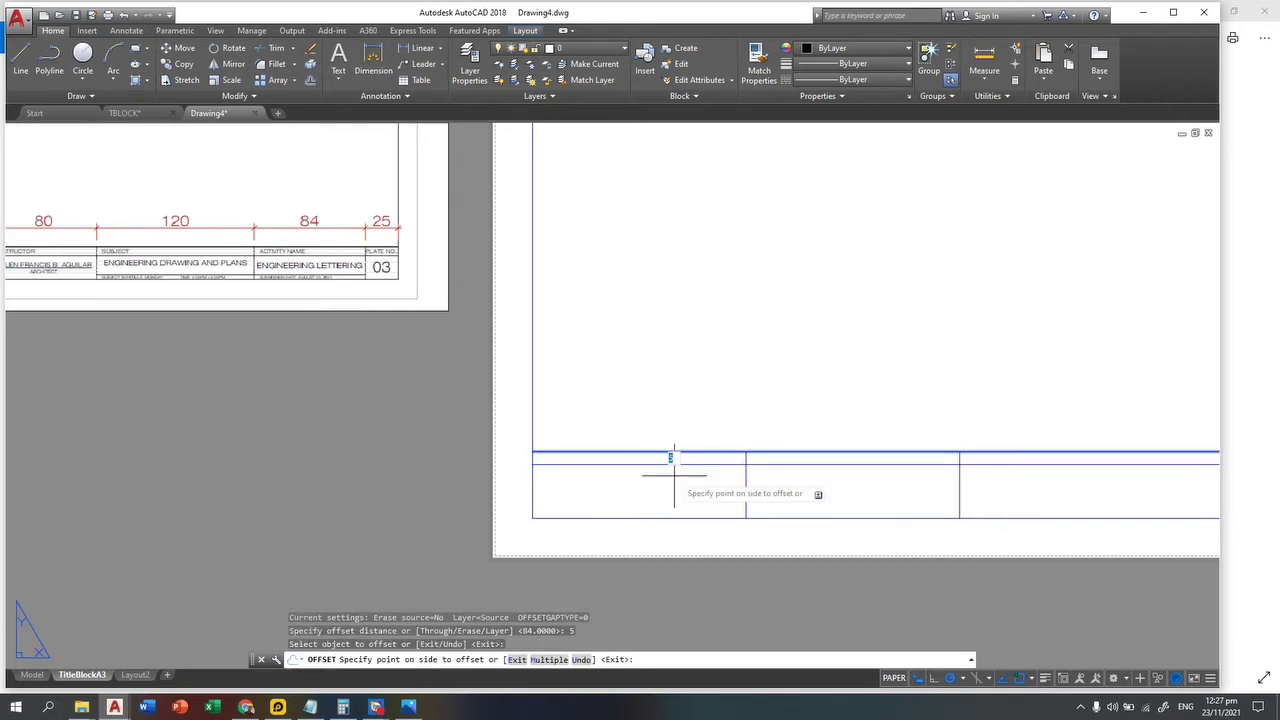
{"action": "key", "text": "Escape"}
{"action": "key", "text": "Escape"}
{"action": "key", "text": "Escape"}
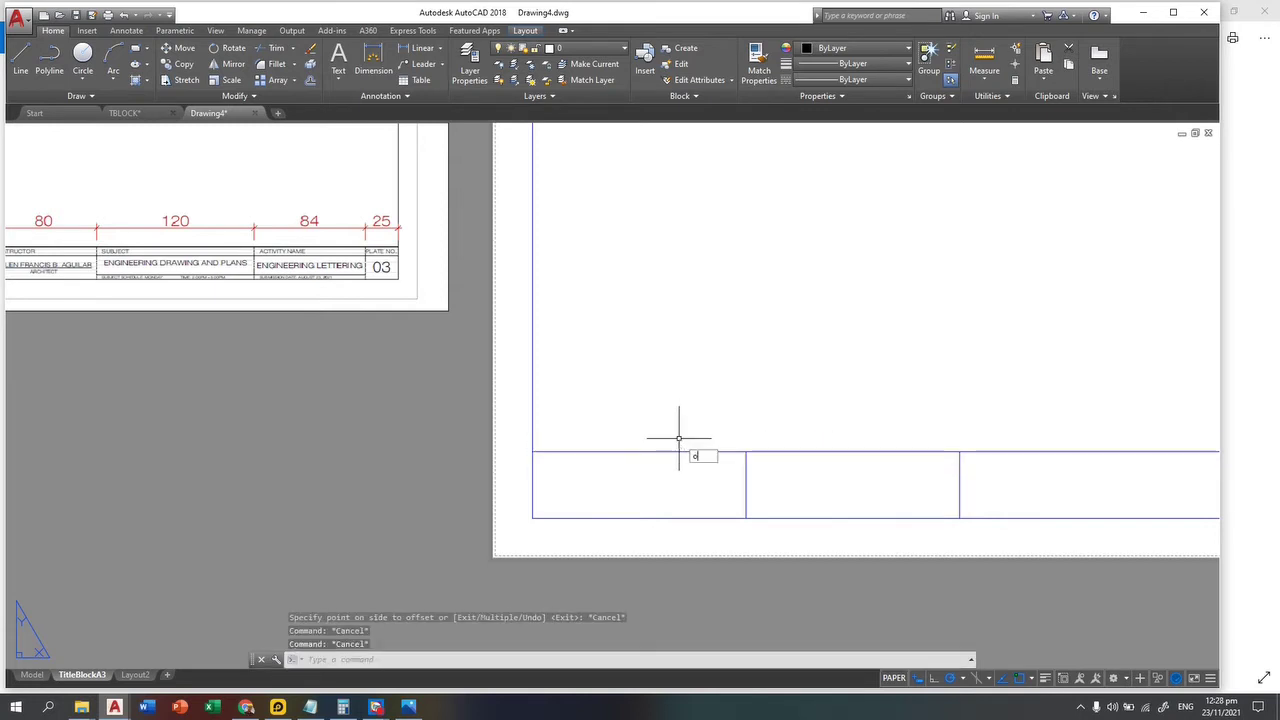
{"action": "key", "text": "Return"}
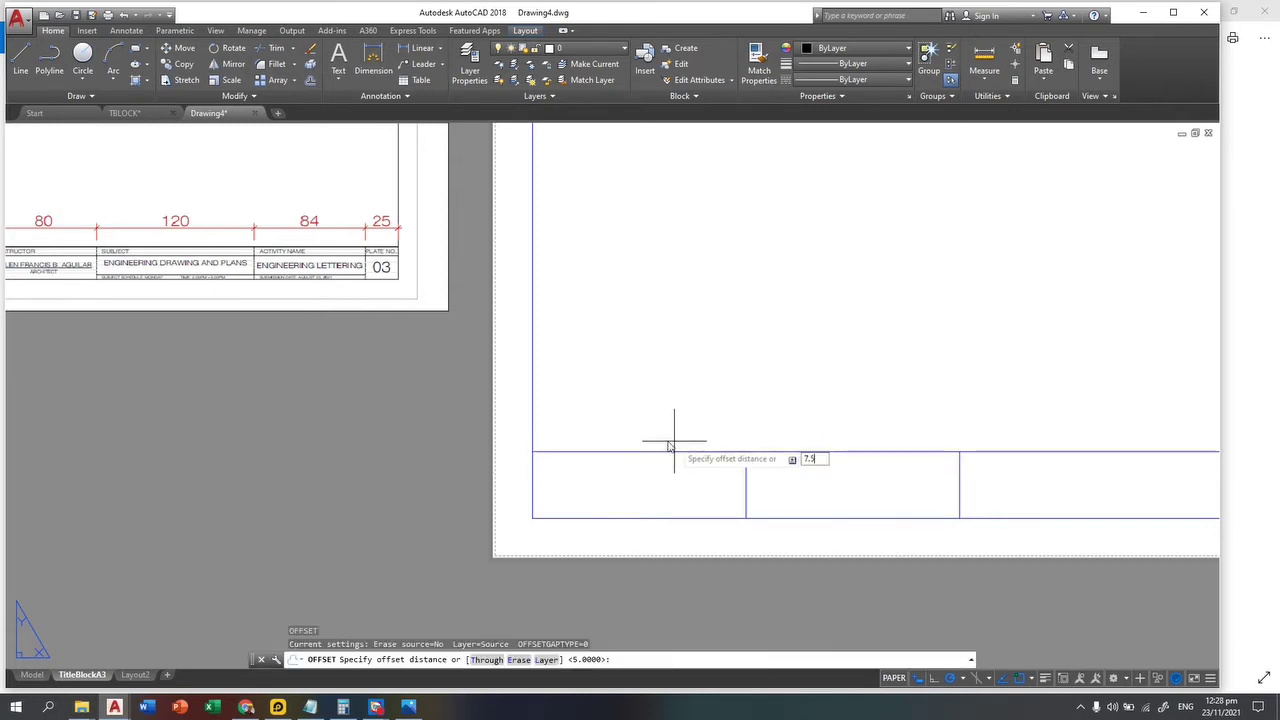
{"action": "type", "text": "7.5"}
{"action": "key", "text": "Return"}
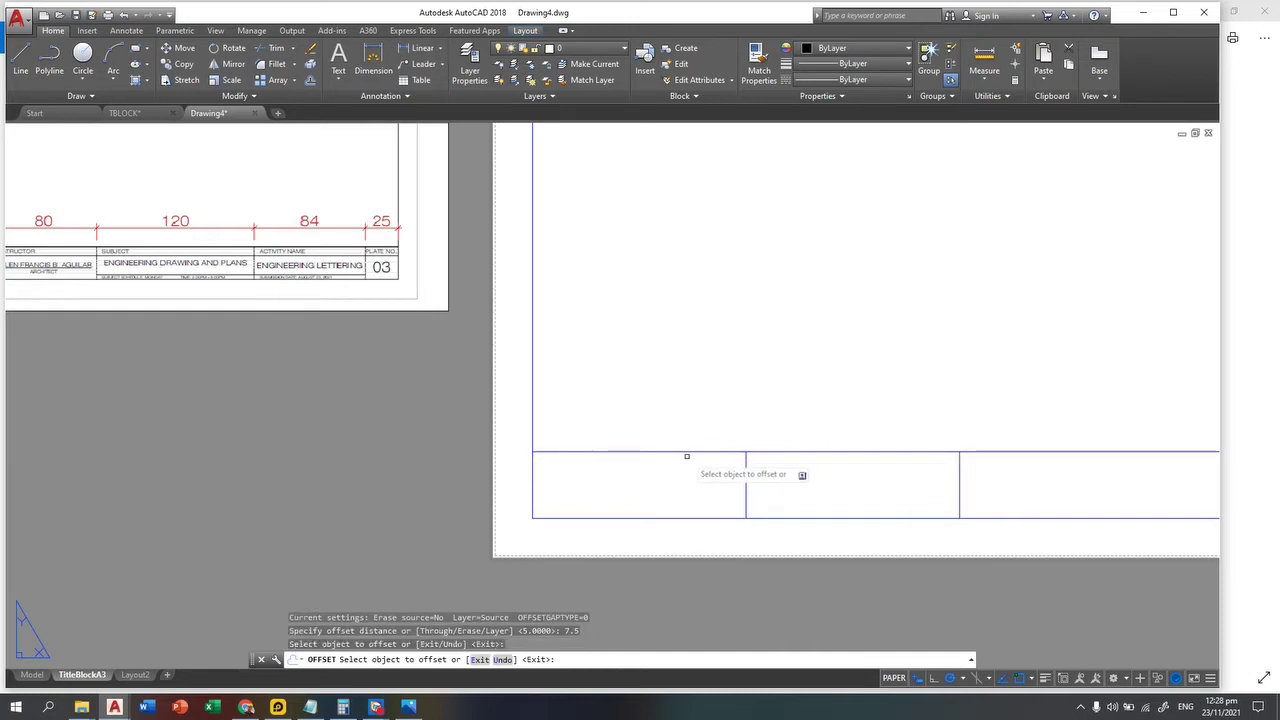
{"action": "left_click", "coordinate": [687, 452]}
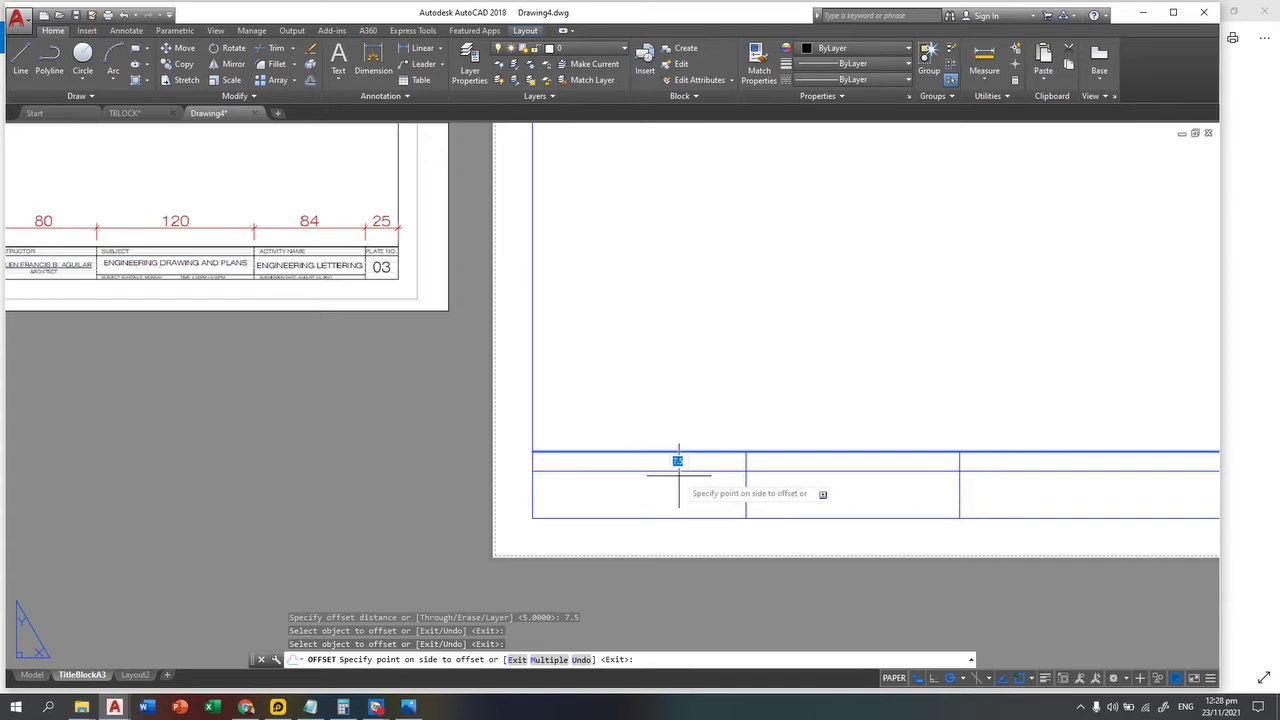
{"action": "left_click", "coordinate": [681, 475]}
{"action": "key", "text": "Escape"}
{"action": "key", "text": "Escape"}
{"action": "scroll", "coordinate": [90, 325], "scroll_direction": "up", "scroll_amount": 2}
{"action": "middle_click_drag", "start_coordinate": [56, 200], "coordinate": [323, 270]}
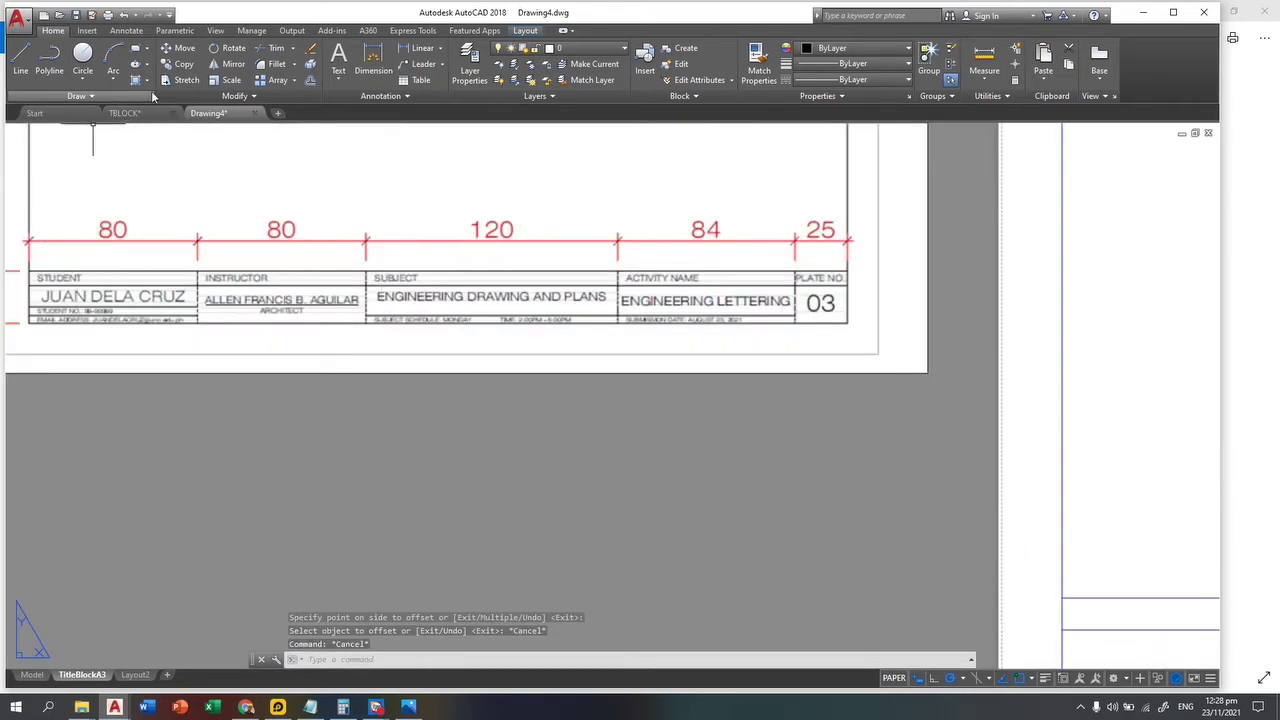
Step: Draw a multiline text box over the first label cell and enter STUDENT
{"action": "left_click", "coordinate": [86, 31]}
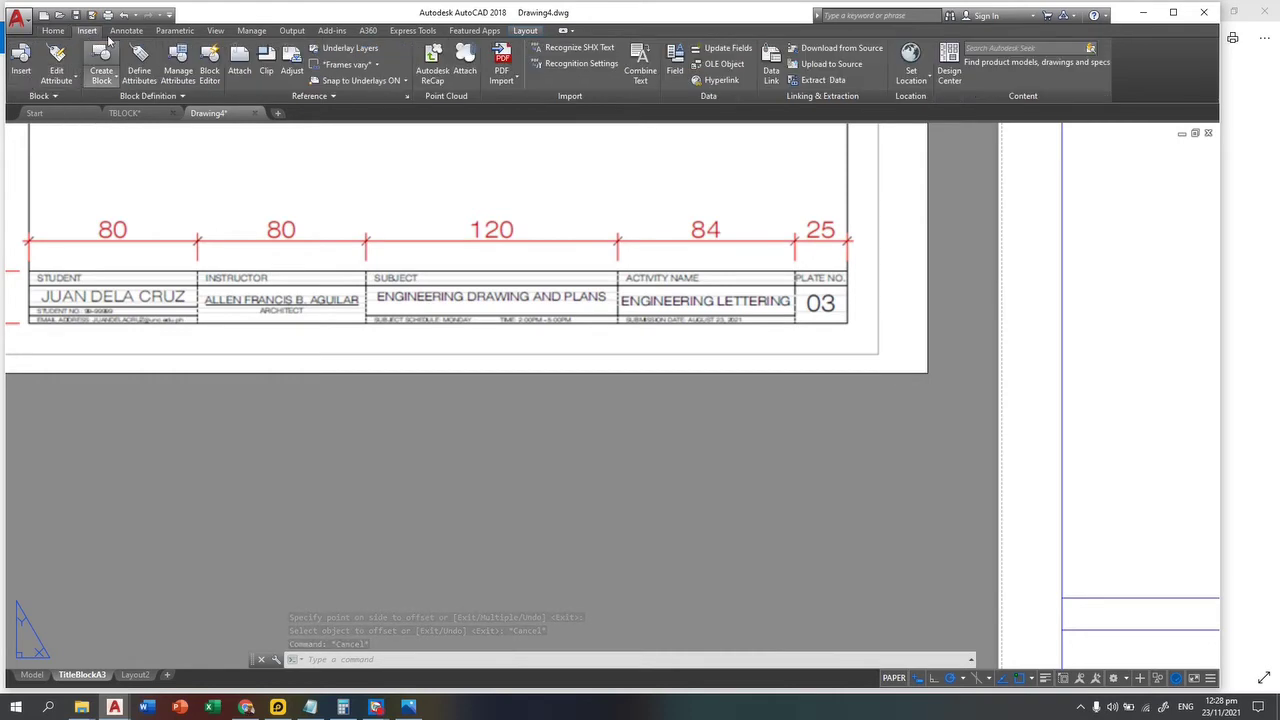
{"action": "left_click", "coordinate": [126, 30]}
{"action": "left_click", "coordinate": [39, 84]}
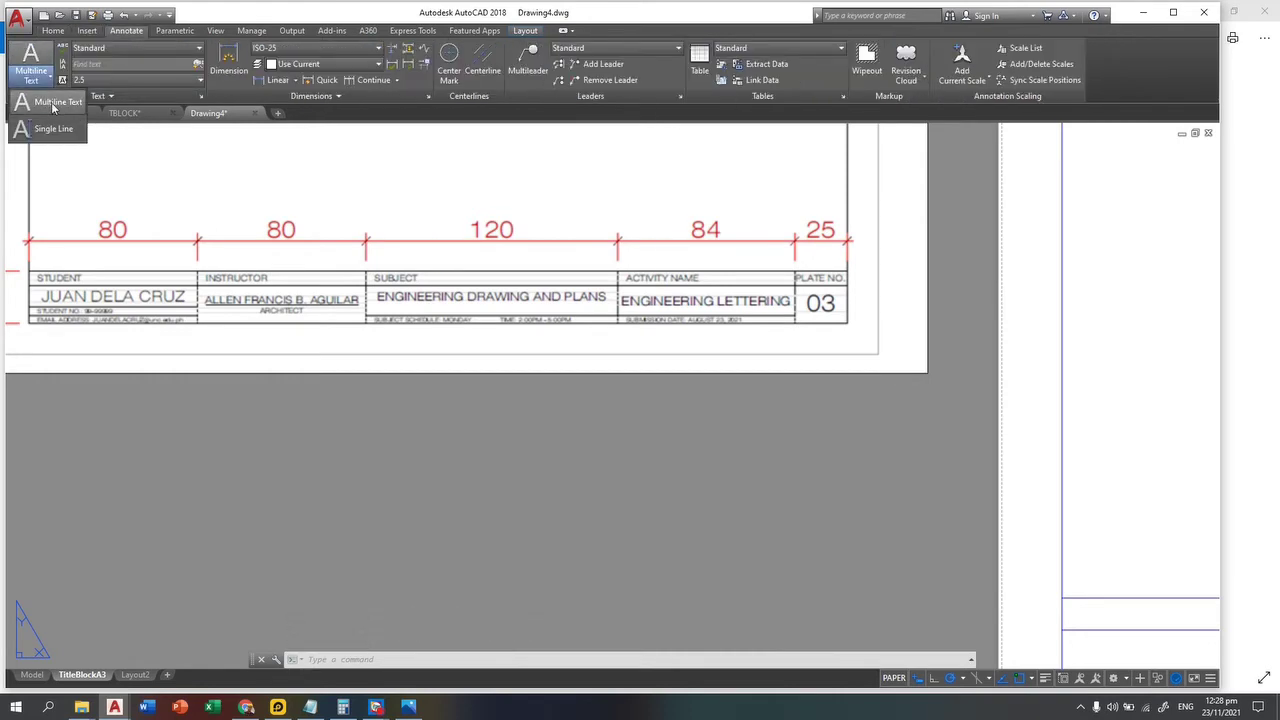
{"action": "left_click", "coordinate": [52, 103]}
{"action": "scroll", "coordinate": [829, 551], "scroll_direction": "up", "scroll_amount": 5}
{"action": "scroll", "coordinate": [320, 371], "scroll_direction": "up", "scroll_amount": 2}
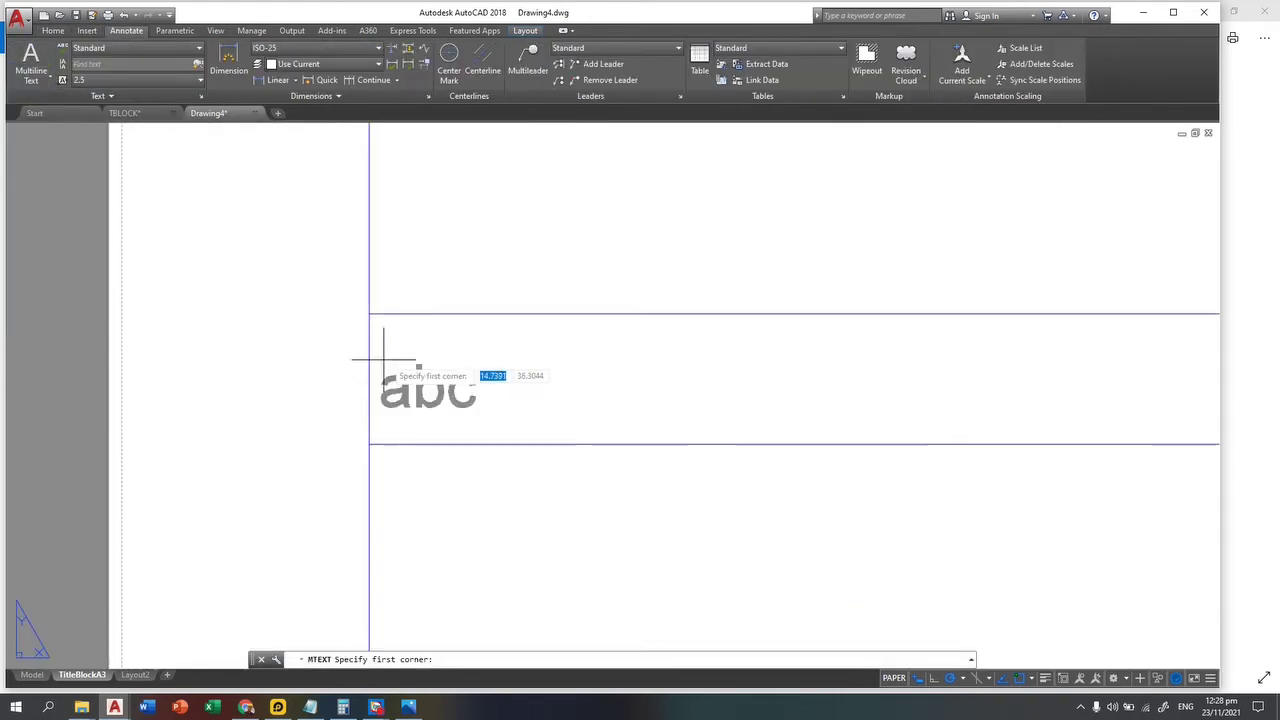
{"action": "left_click", "coordinate": [389, 327]}
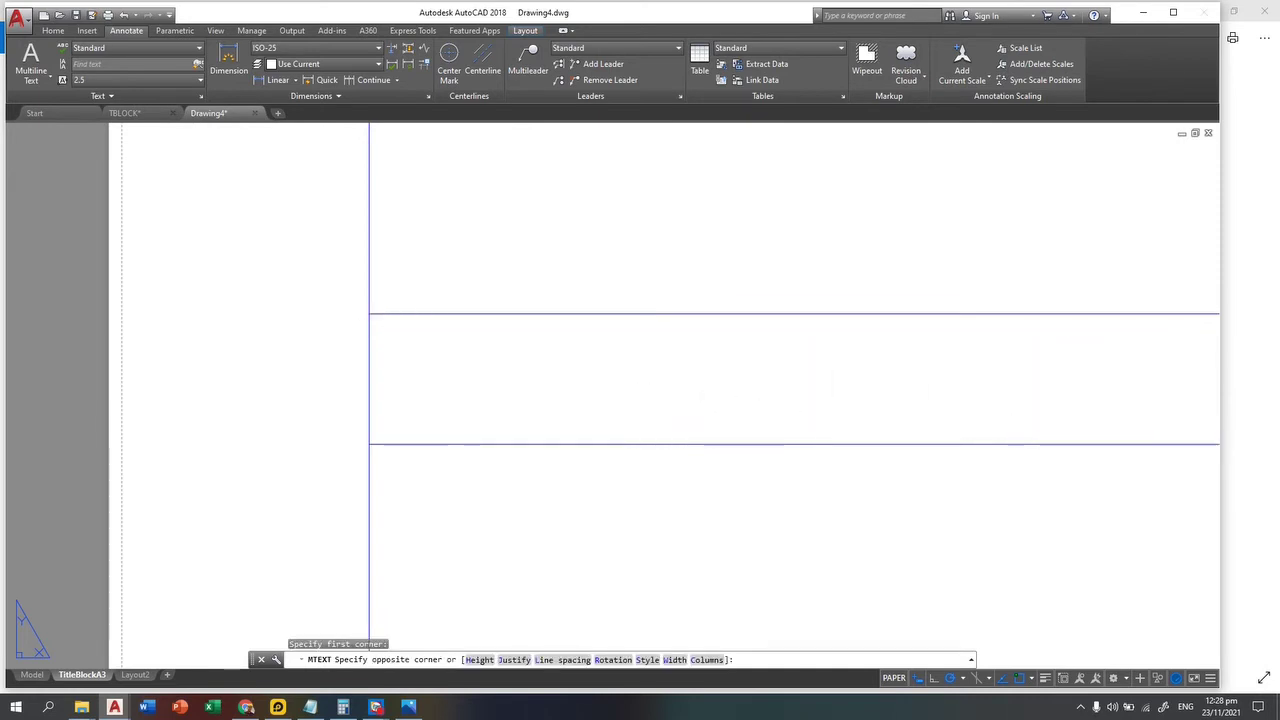
{"action": "left_click", "coordinate": [1189, 400]}
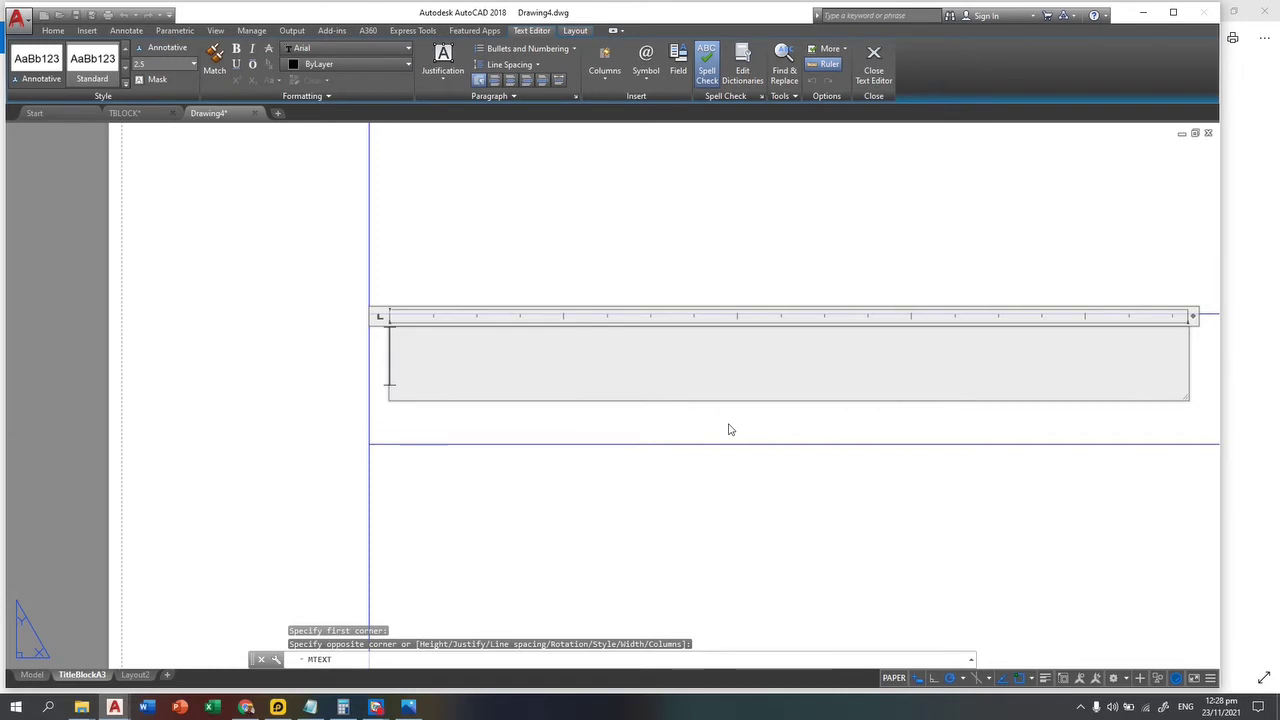
{"action": "type", "text": "STUD"}
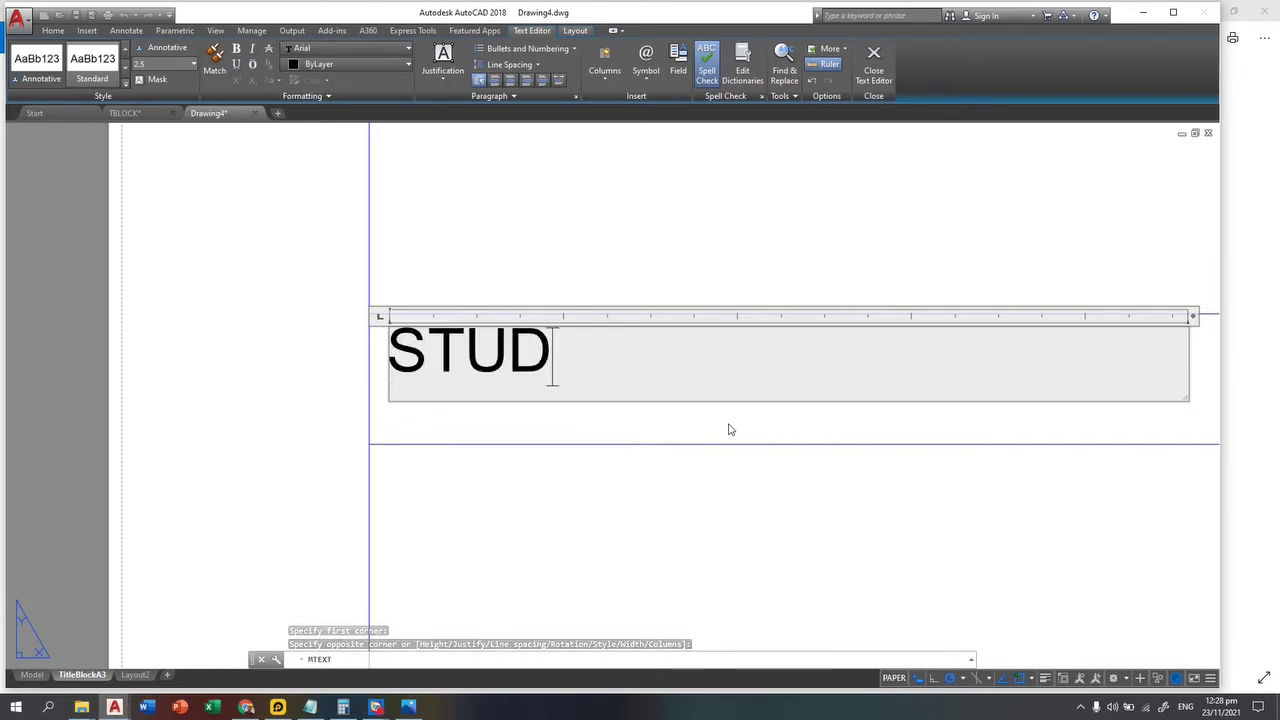
{"action": "type", "text": "ENT"}
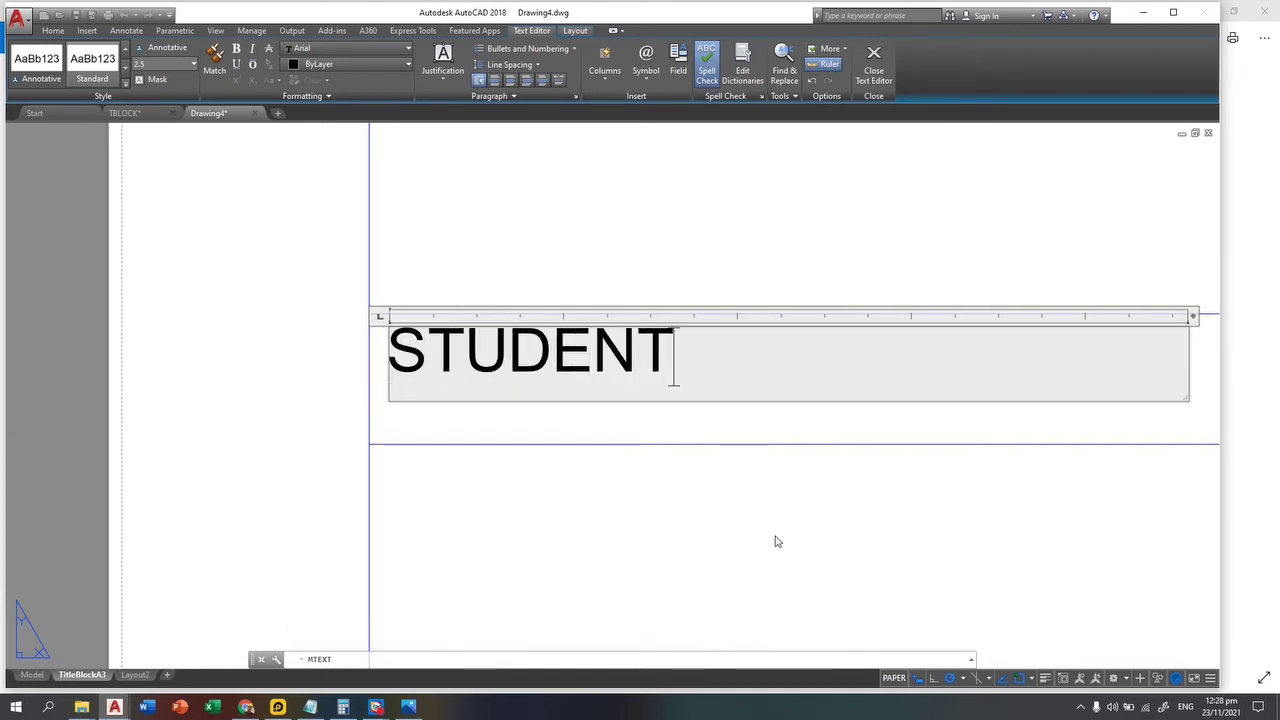
{"action": "left_click", "coordinate": [873, 68]}
{"action": "scroll", "coordinate": [749, 409], "scroll_direction": "down", "scroll_amount": 4}
{"action": "middle_click_drag", "start_coordinate": [786, 503], "coordinate": [530, 478]}
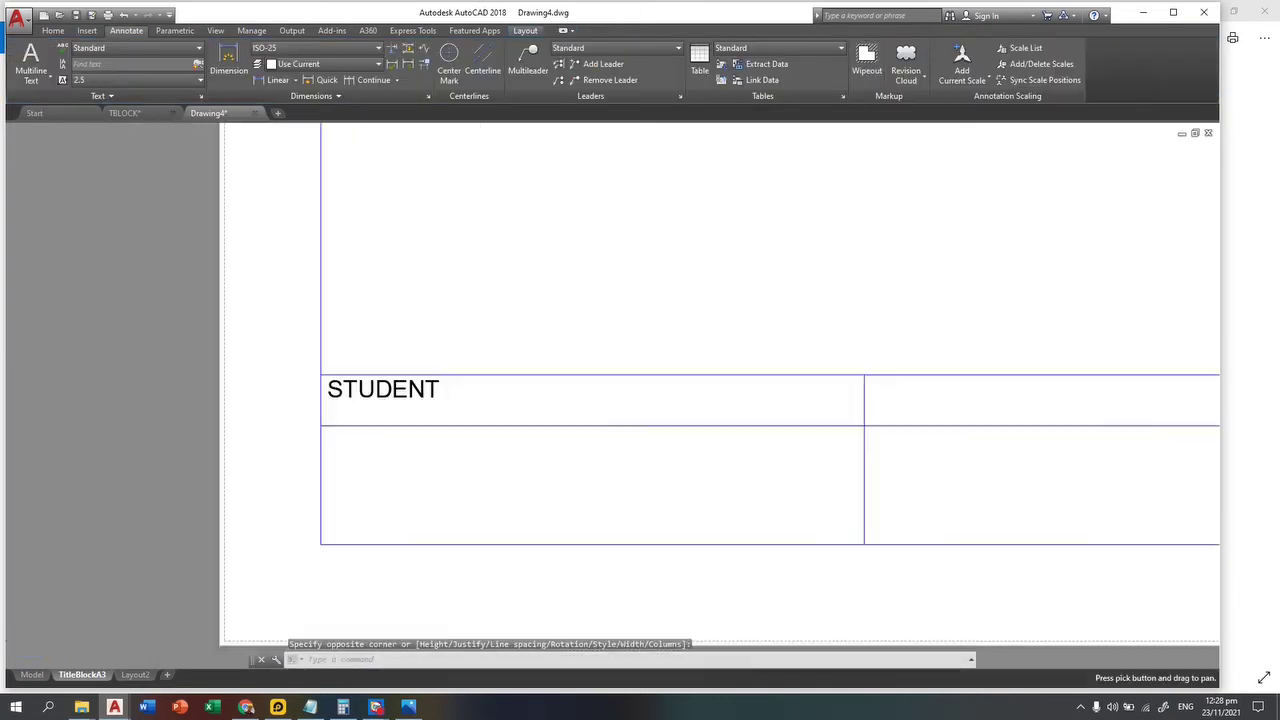
Step: Change the STUDENT text height to 5
{"action": "scroll", "coordinate": [375, 423], "scroll_direction": "up", "scroll_amount": 4}
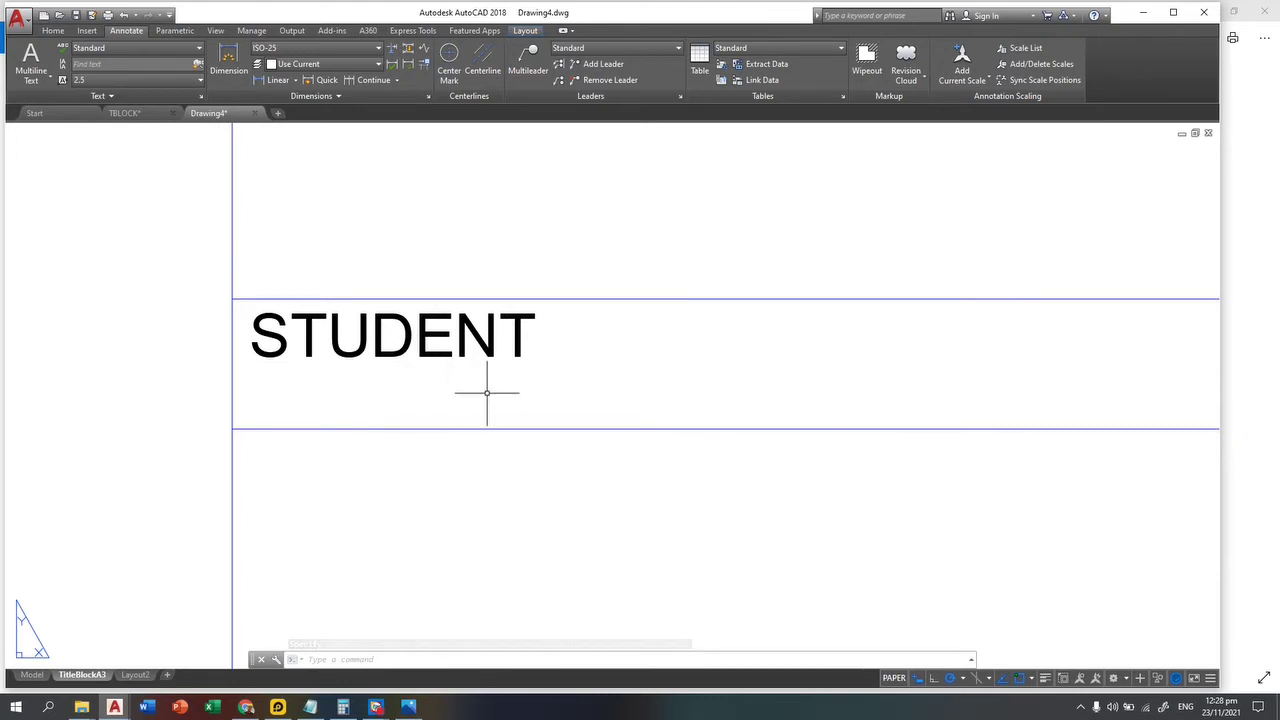
{"action": "scroll", "coordinate": [503, 420], "scroll_direction": "down", "scroll_amount": 4}
{"action": "scroll", "coordinate": [449, 418], "scroll_direction": "up", "scroll_amount": 2}
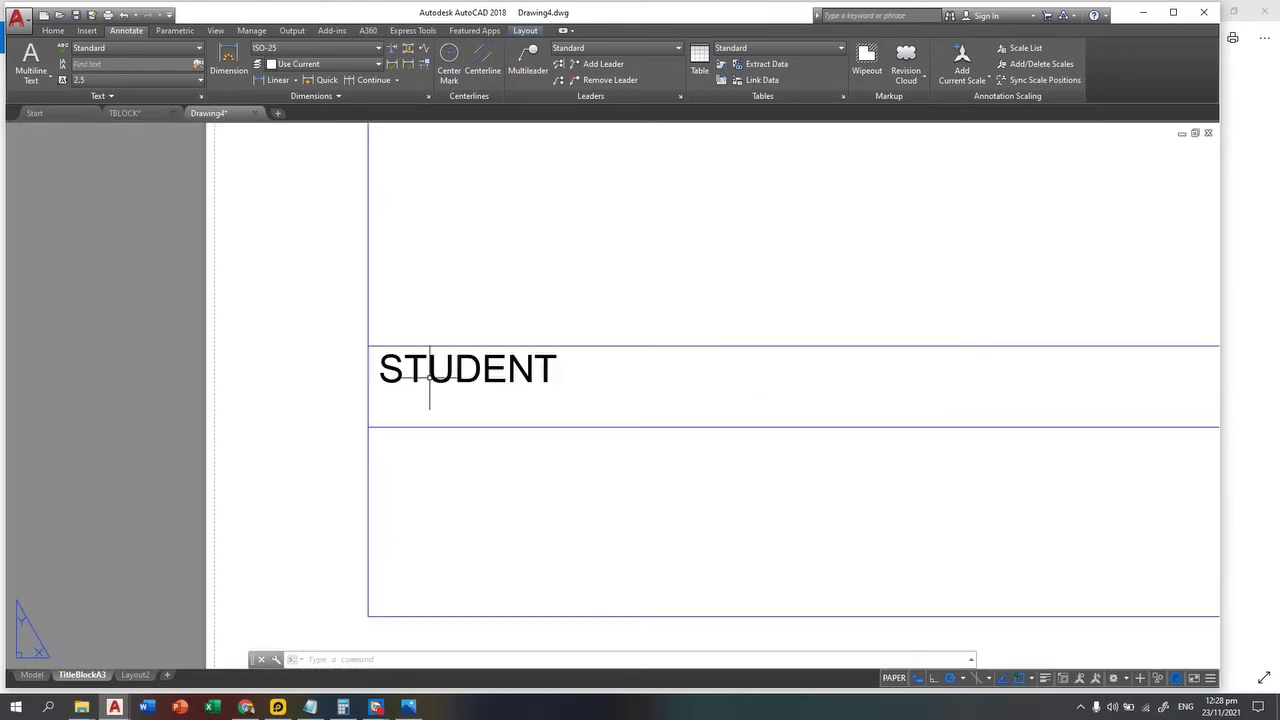
{"action": "left_click", "coordinate": [571, 394]}
{"action": "left_click", "coordinate": [517, 371]}
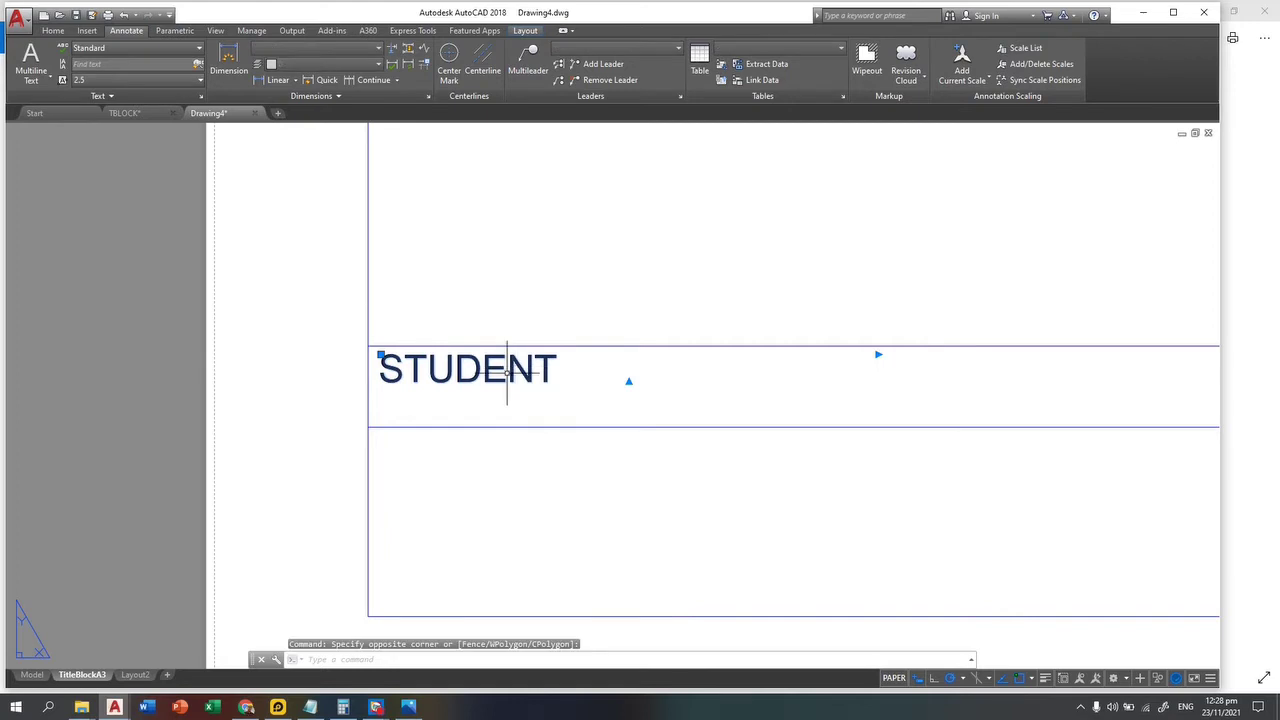
{"action": "double_click", "coordinate": [477, 368]}
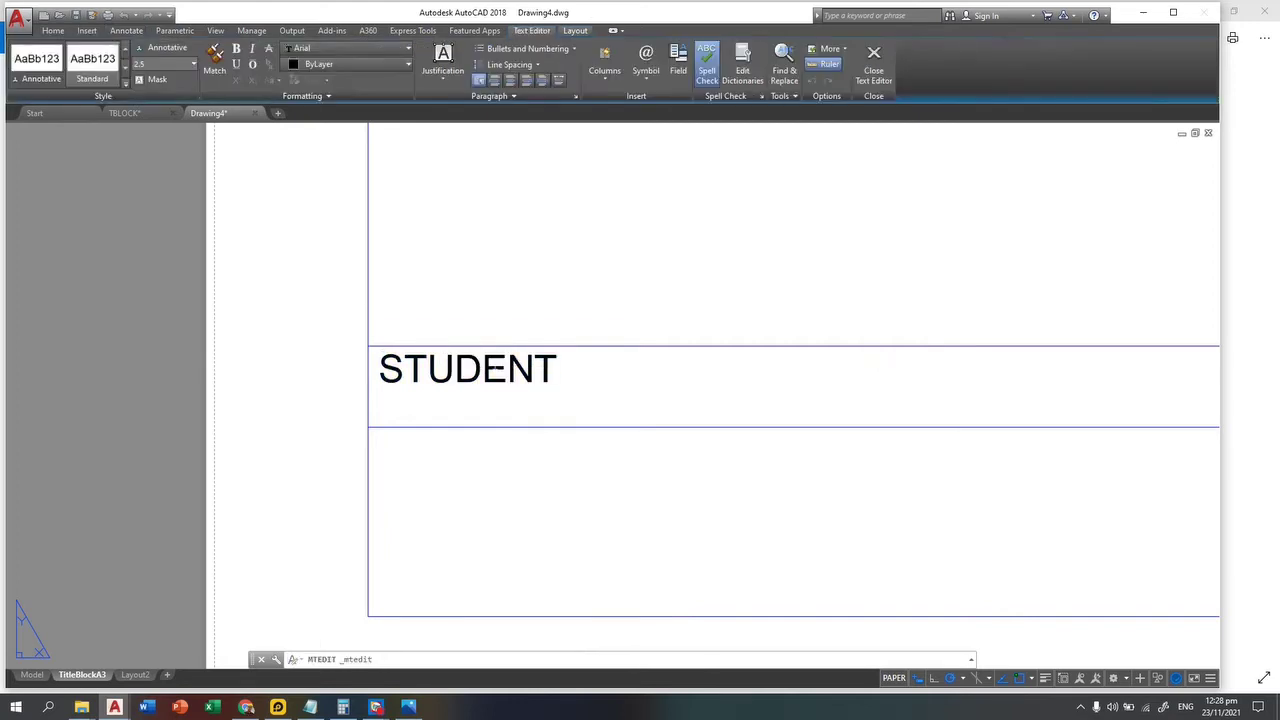
{"action": "key", "text": "ctrl+a"}
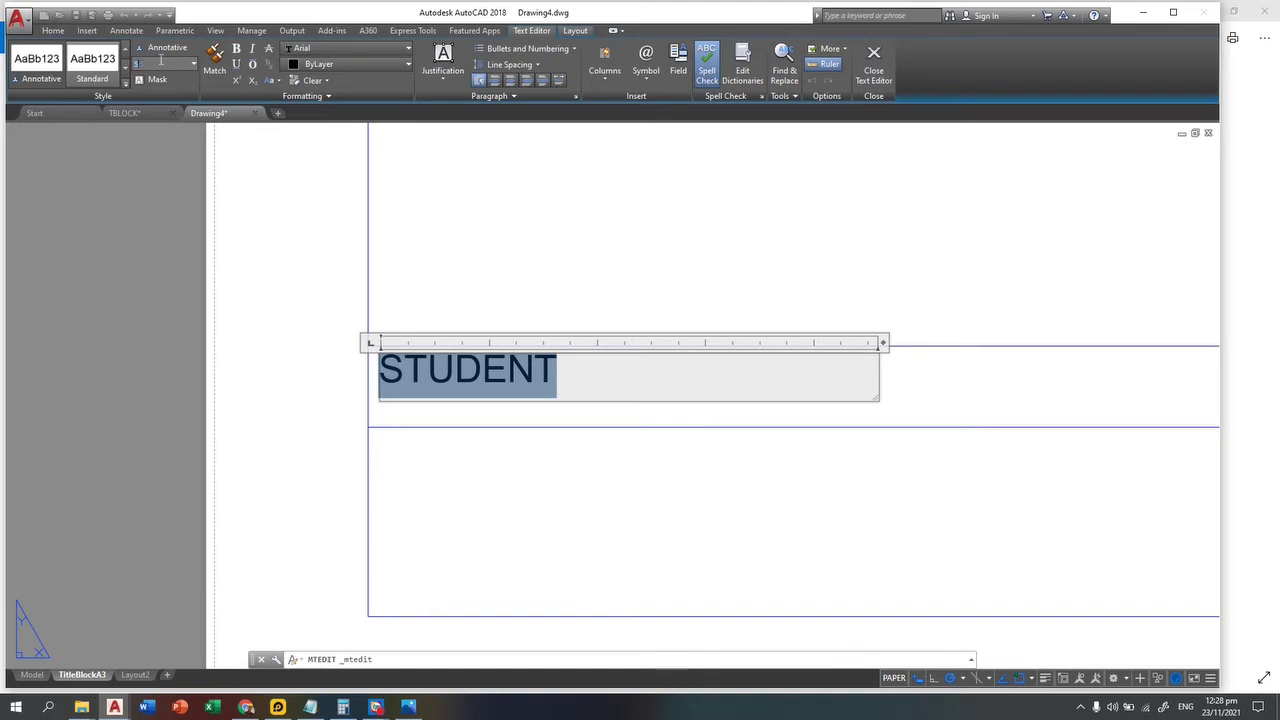
{"action": "type", "text": "5"}
{"action": "key", "text": "Return"}
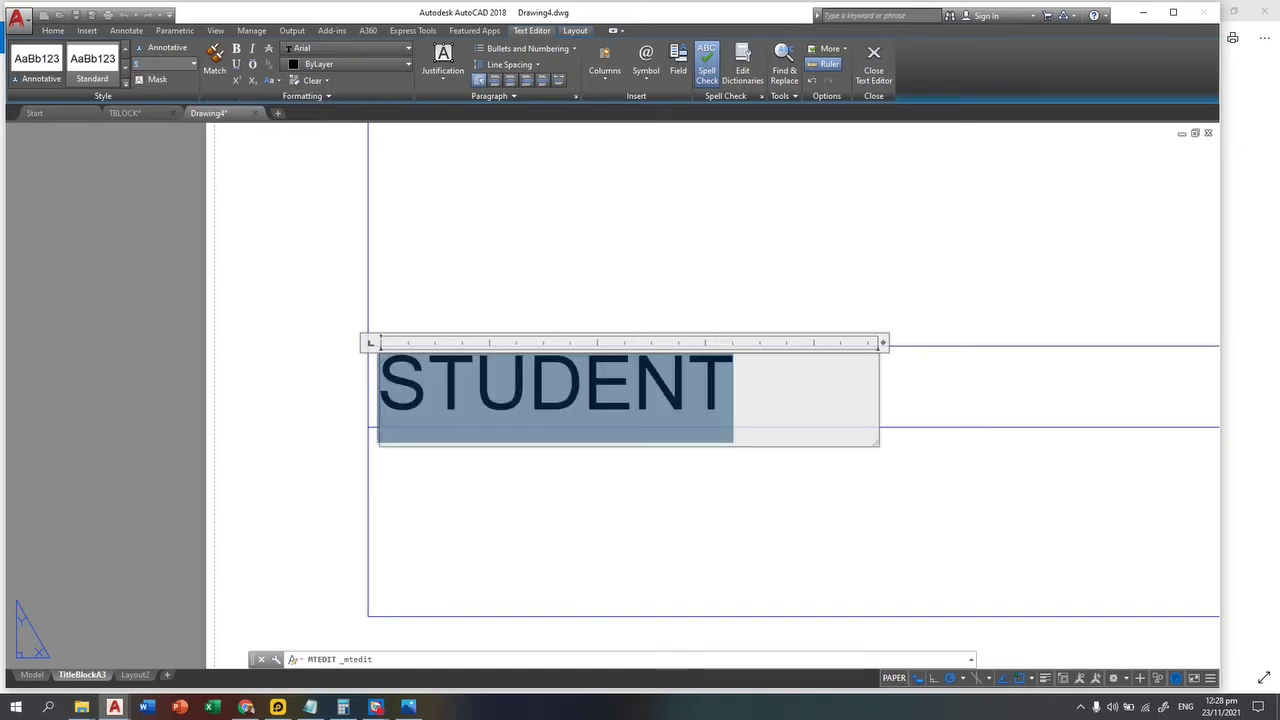
{"action": "left_click", "coordinate": [873, 62]}
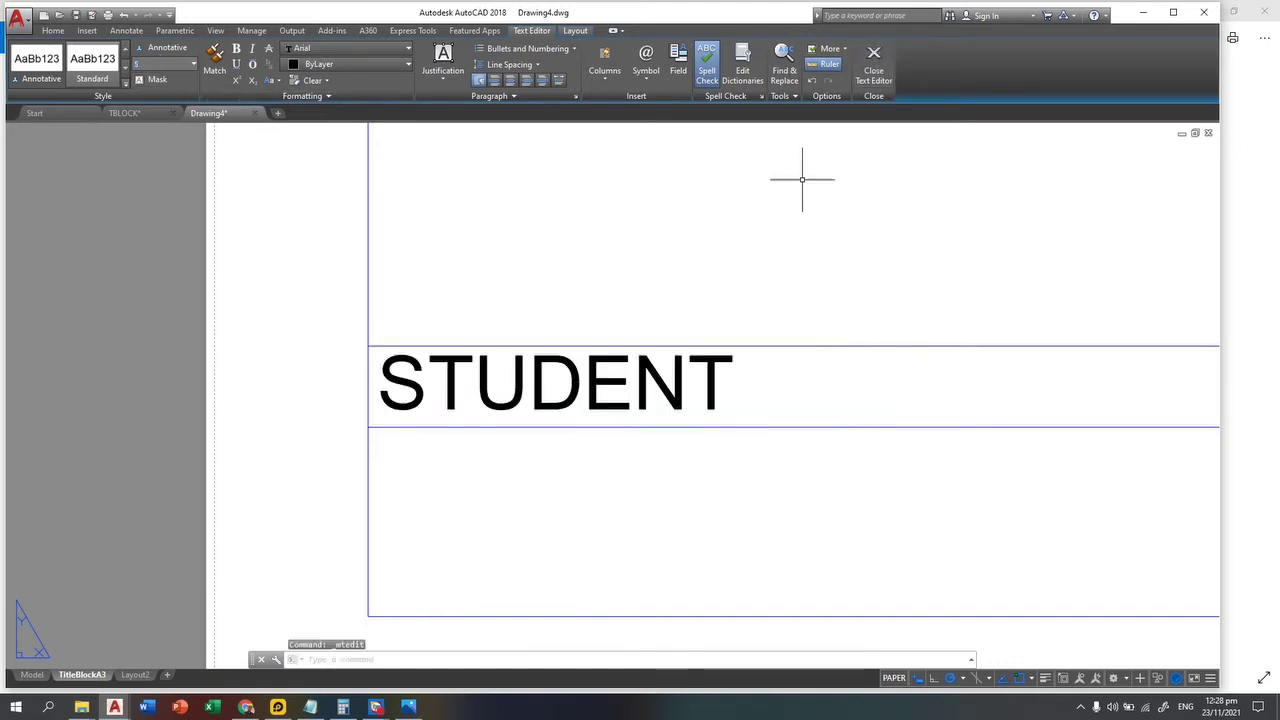
Step: Move the STUDENT label to its new spot inside the first cell
{"action": "scroll", "coordinate": [650, 460], "scroll_direction": "down", "scroll_amount": 3}
{"action": "key", "text": "Escape"}
{"action": "key", "text": "Escape"}
{"action": "middle_click_drag", "start_coordinate": [502, 360], "coordinate": [774, 503]}
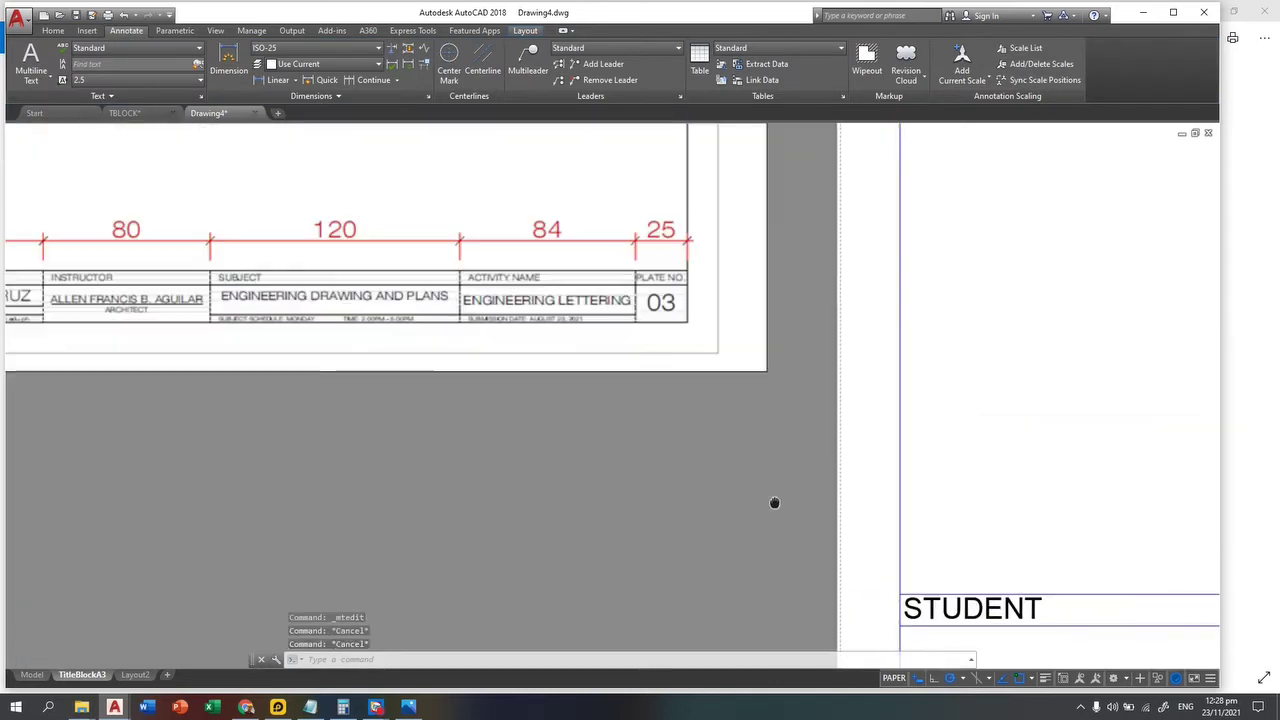
{"action": "scroll", "coordinate": [343, 366], "scroll_direction": "down", "scroll_amount": 2}
{"action": "middle_click_drag", "start_coordinate": [343, 366], "coordinate": [399, 370]}
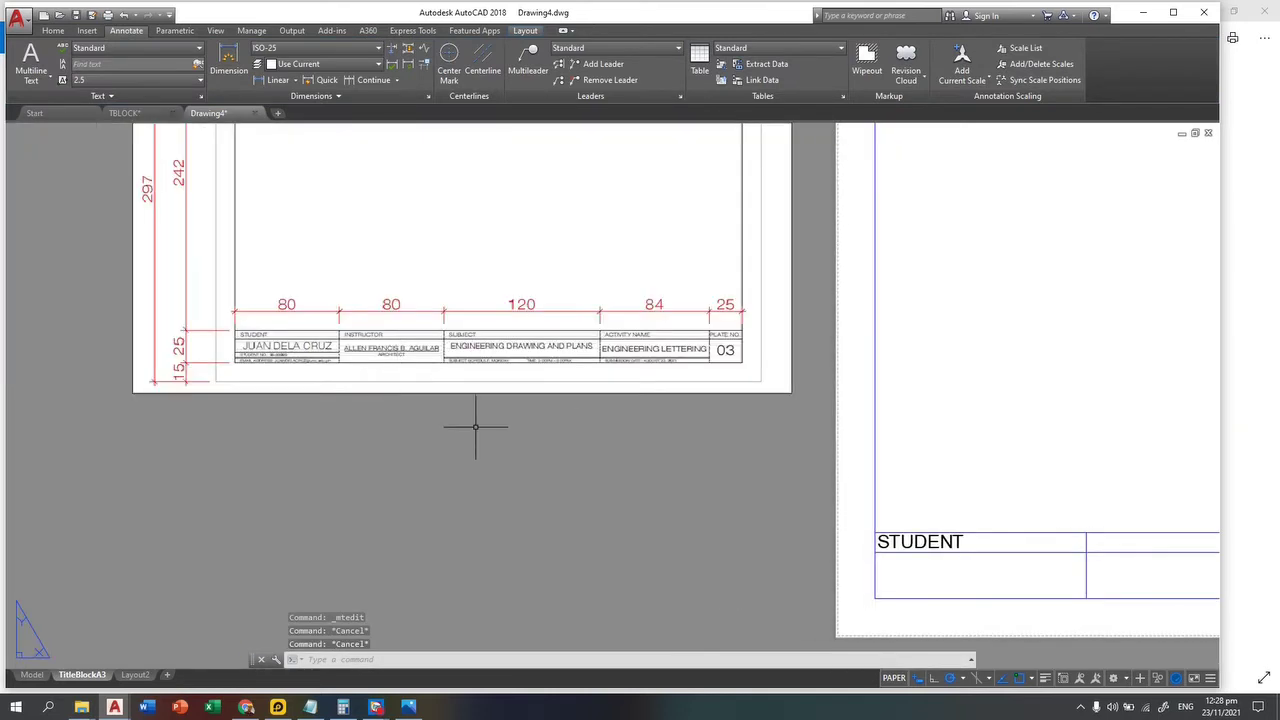
{"action": "scroll", "coordinate": [600, 485], "scroll_direction": "up", "scroll_amount": 5}
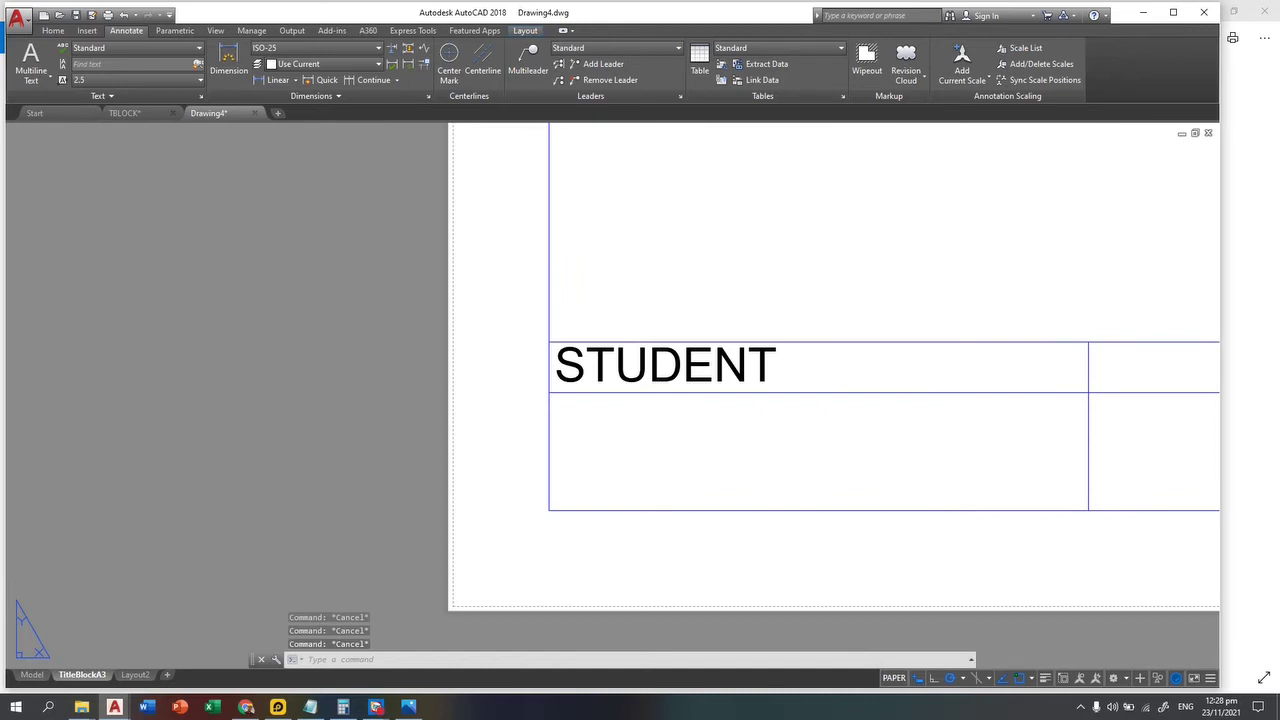
{"action": "scroll", "coordinate": [670, 401], "scroll_direction": "up", "scroll_amount": 3}
{"action": "type", "text": "m"}
{"action": "key", "text": "Return"}
{"action": "left_click", "coordinate": [940, 292]}
{"action": "key", "text": "Return"}
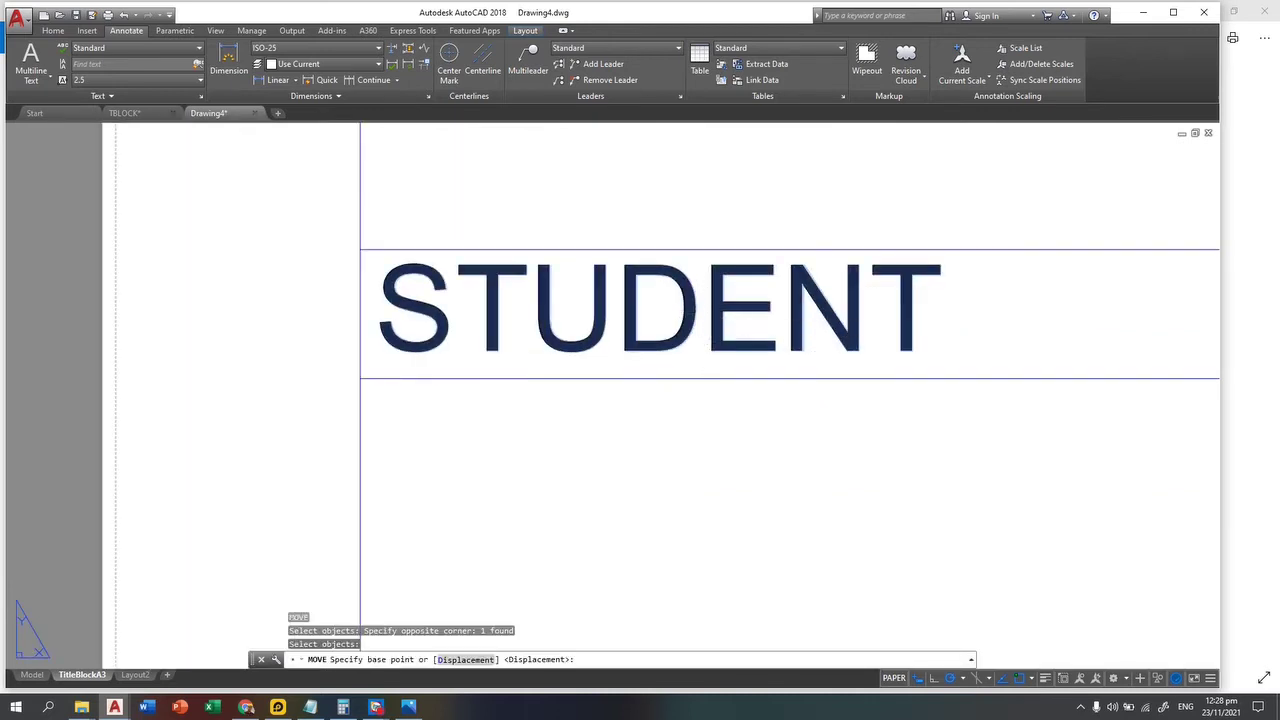
{"action": "left_click", "coordinate": [706, 302]}
{"action": "left_click", "coordinate": [768, 317]}
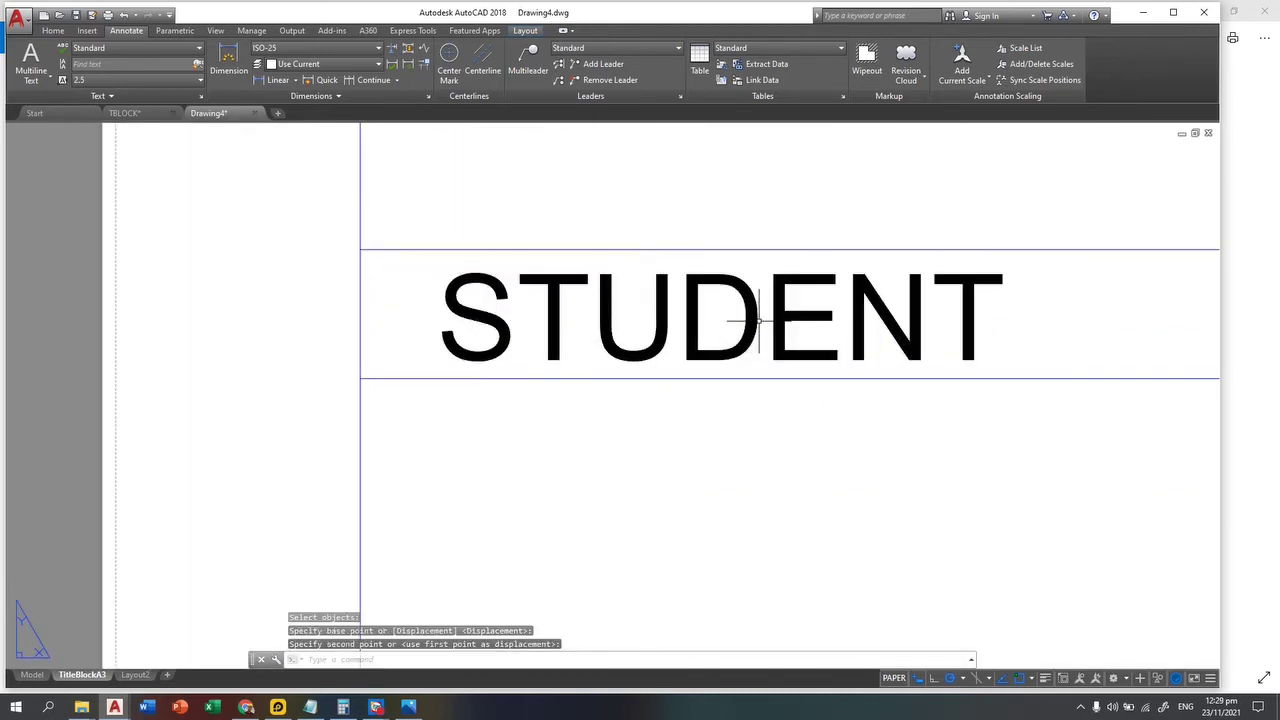
{"action": "scroll", "coordinate": [698, 348], "scroll_direction": "down", "scroll_amount": 8}
{"action": "scroll", "coordinate": [698, 348], "scroll_direction": "down", "scroll_amount": 5}
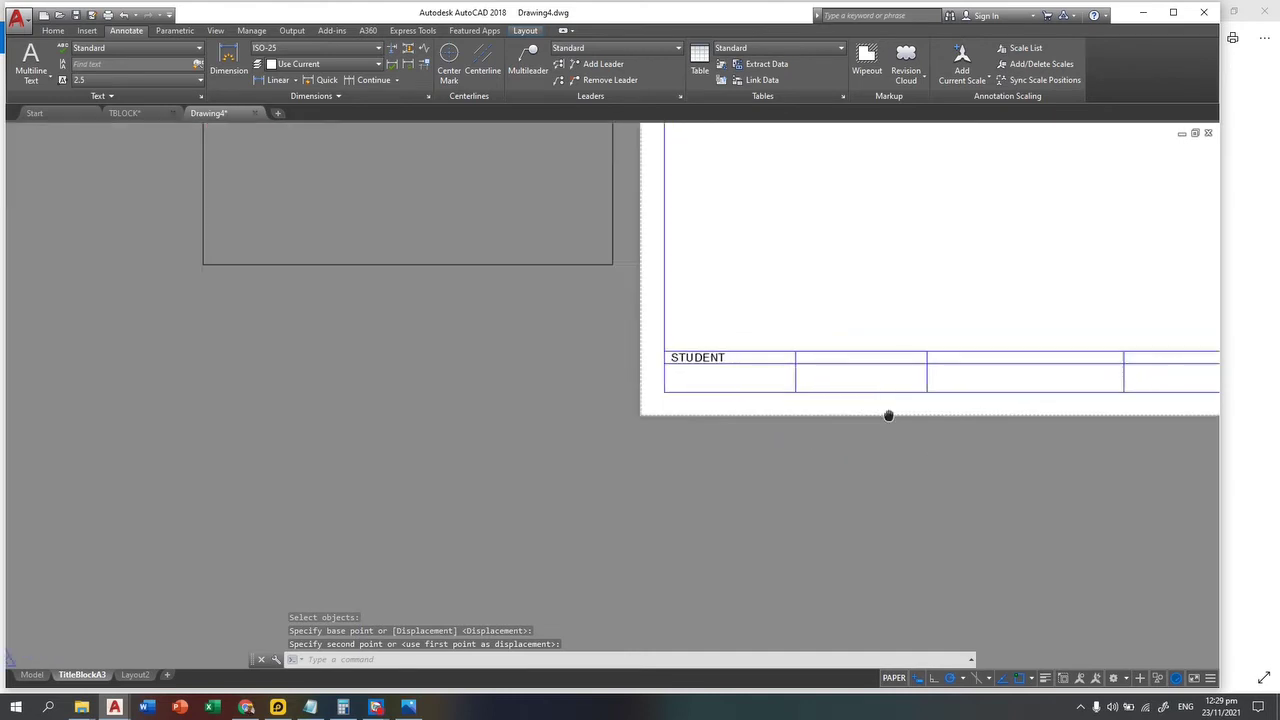
{"action": "scroll", "coordinate": [527, 512], "scroll_direction": "up", "scroll_amount": 6}
{"action": "key", "text": "Escape"}
{"action": "key", "text": "Escape"}
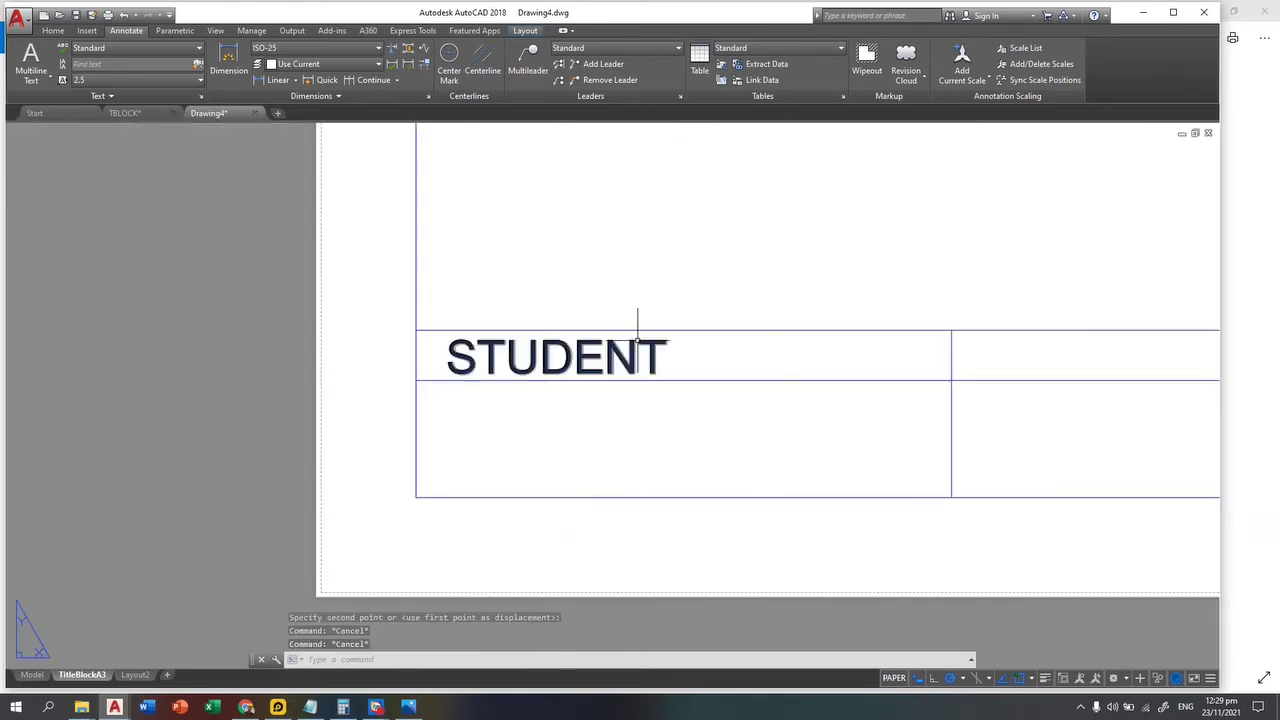
Step: Reduce the STUDENT text height to 4.2489
{"action": "double_click", "coordinate": [607, 357]}
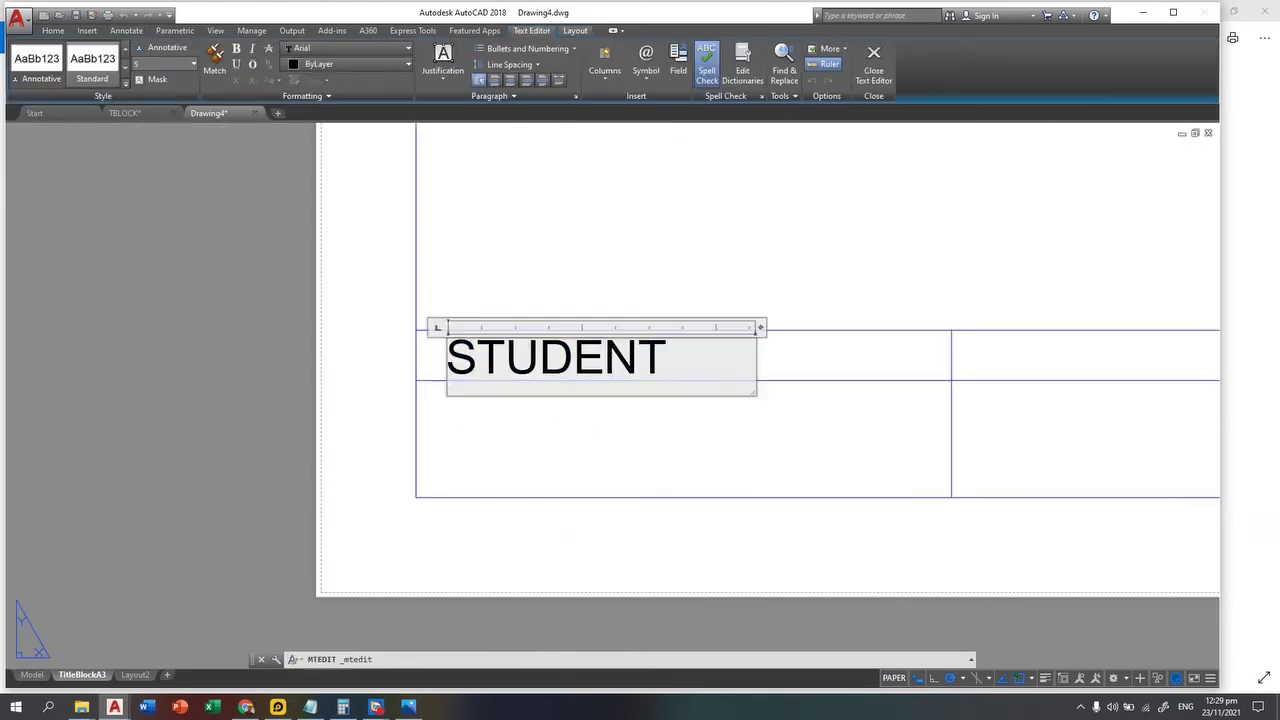
{"action": "left_click", "coordinate": [151, 65]}
{"action": "type", "text": "4.2489"}
{"action": "key", "text": "Return"}
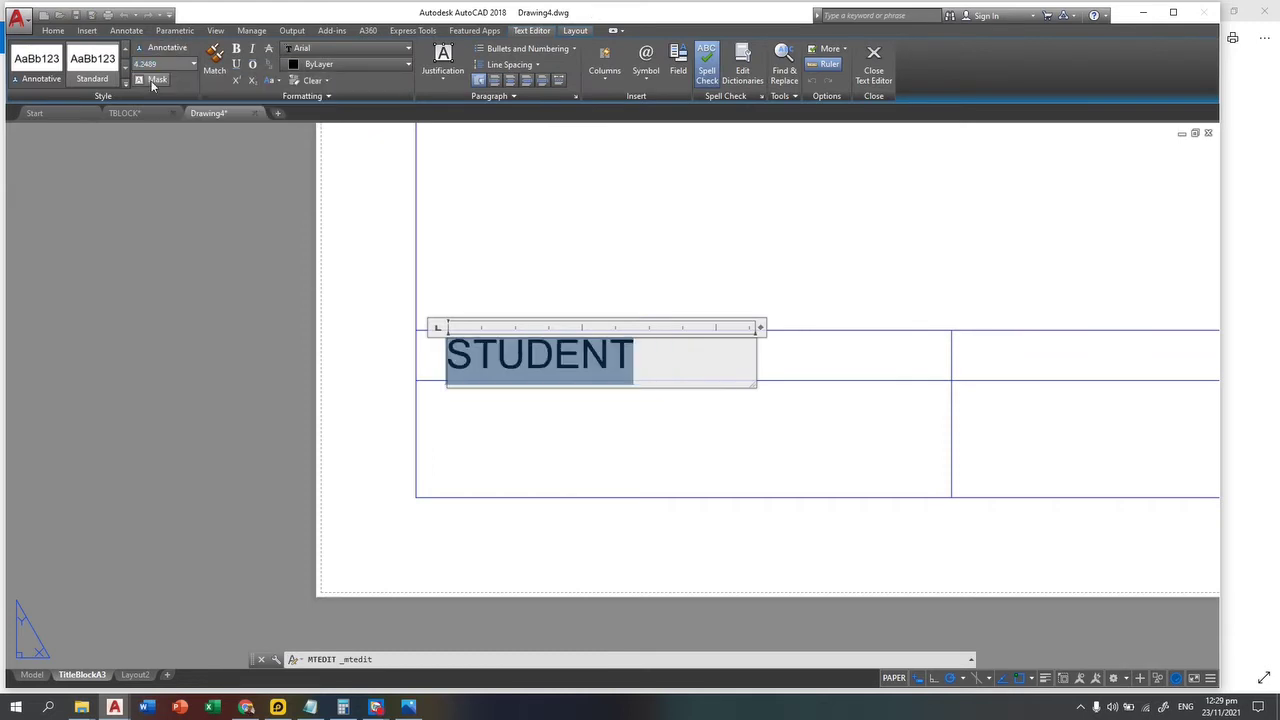
{"action": "left_click", "coordinate": [595, 432]}
{"action": "key", "text": "Escape"}
{"action": "key", "text": "Escape"}
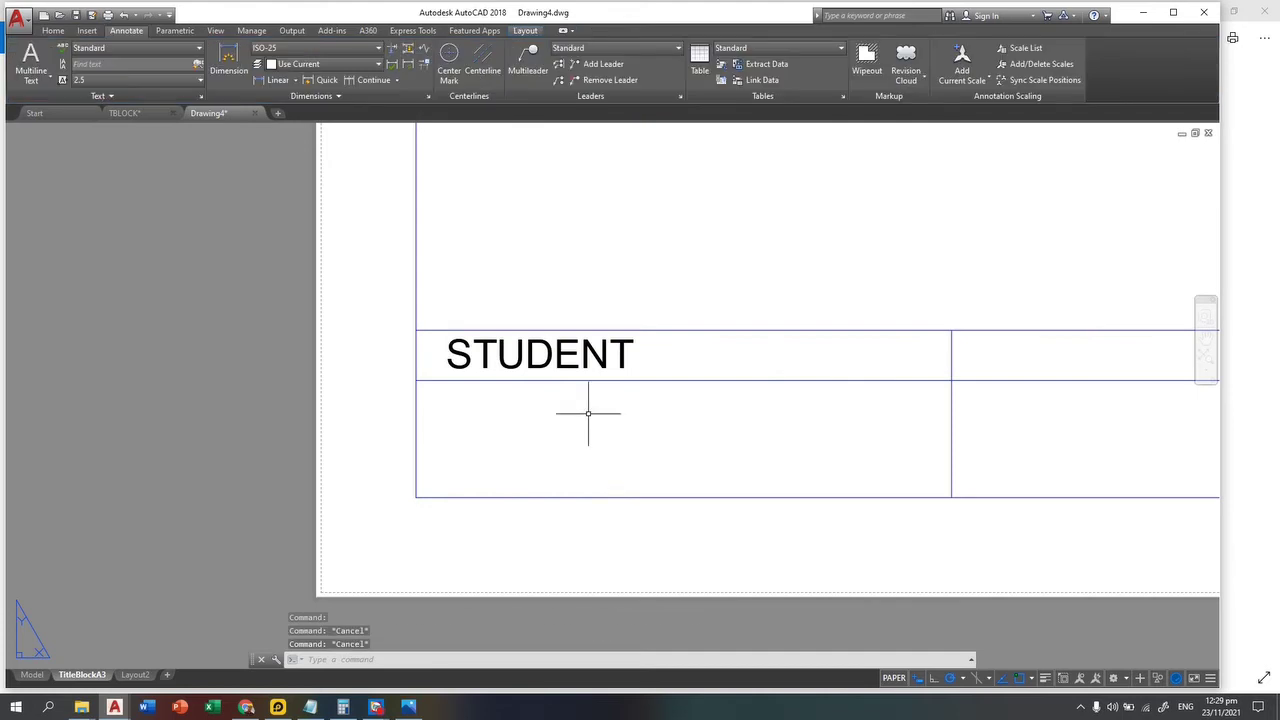
{"action": "type", "text": "co"}
{"action": "key", "text": "Return"}
Step: Copy the STUDENT label from its cell corner into the four remaining label cells
{"action": "left_click", "coordinate": [686, 388]}
{"action": "left_click", "coordinate": [530, 328]}
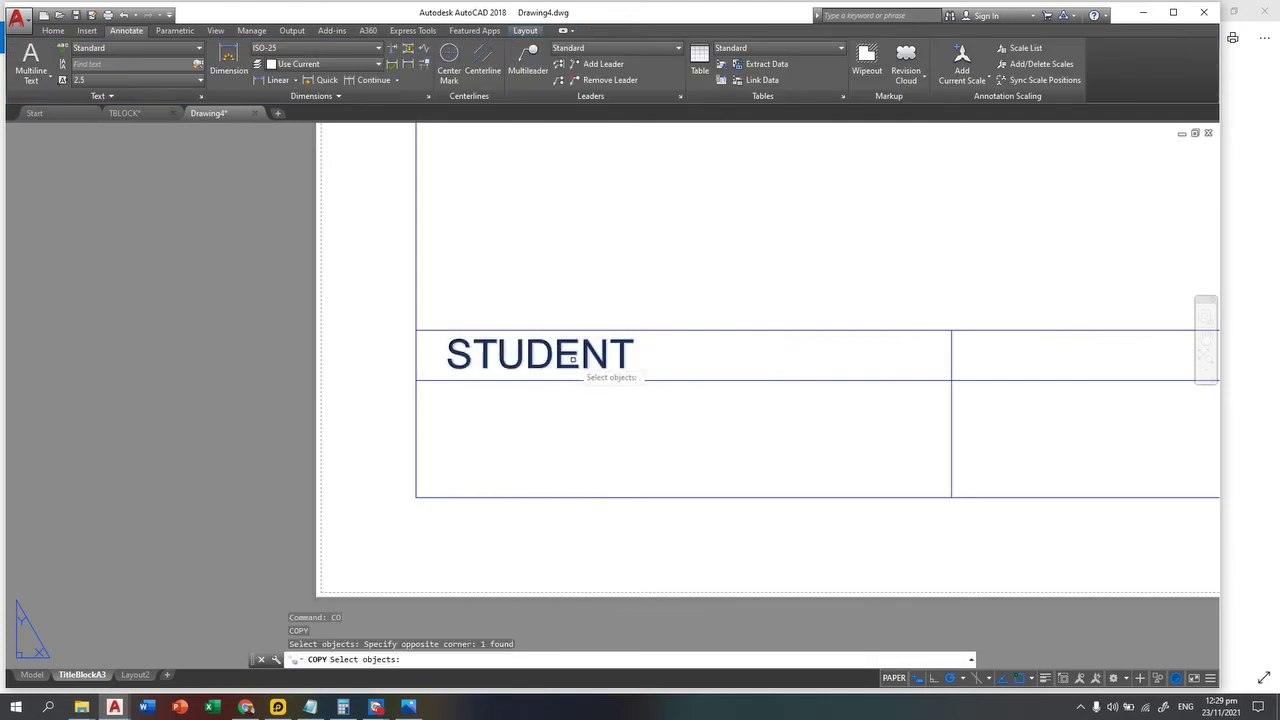
{"action": "key", "text": "Return"}
{"action": "left_click", "coordinate": [416, 329]}
{"action": "mouse_move", "coordinate": [423, 329]}
{"action": "middle_mouse_down"}
{"action": "mouse_move", "coordinate": [231, 397]}
{"action": "mouse_move", "coordinate": [270, 348]}
{"action": "middle_mouse_up"}
{"action": "left_click", "coordinate": [313, 338]}
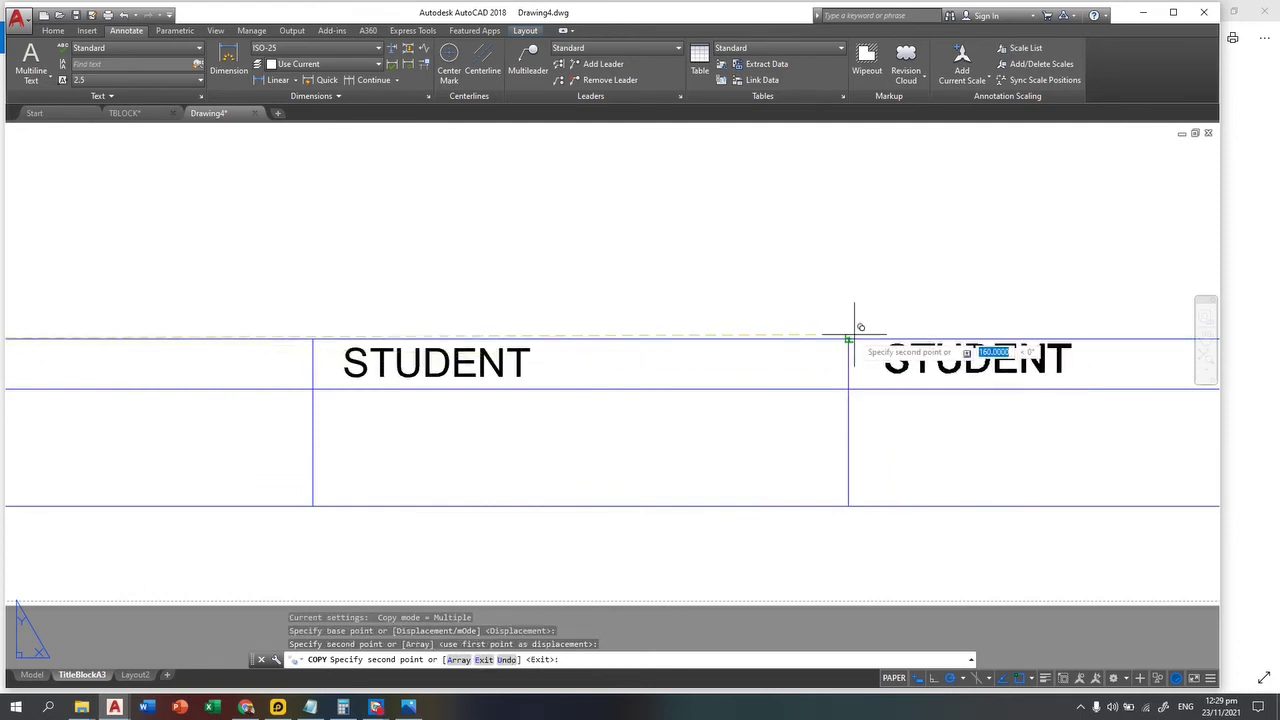
{"action": "left_click", "coordinate": [848, 338]}
{"action": "scroll", "coordinate": [960, 425], "scroll_direction": "down", "scroll_amount": 2}
{"action": "scroll", "coordinate": [449, 446], "scroll_direction": "down", "scroll_amount": 2}
{"action": "middle_click_drag", "start_coordinate": [808, 412], "coordinate": [694, 409]}
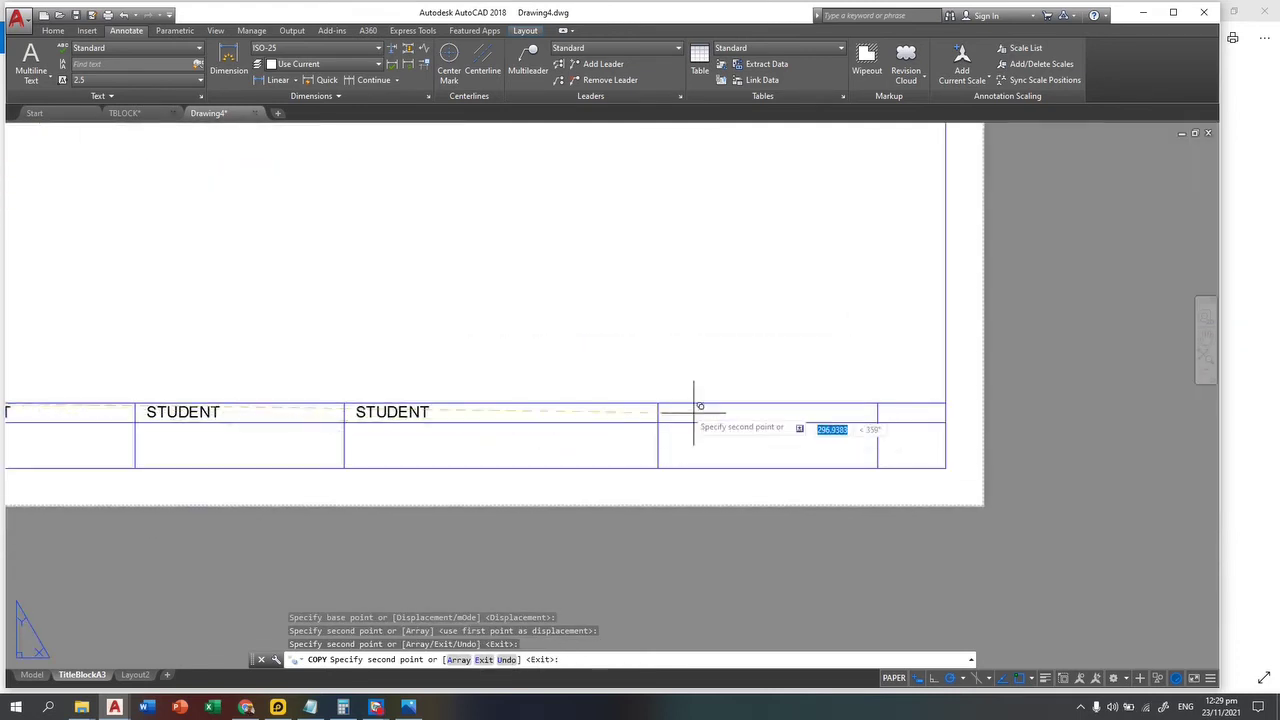
{"action": "left_click", "coordinate": [658, 404]}
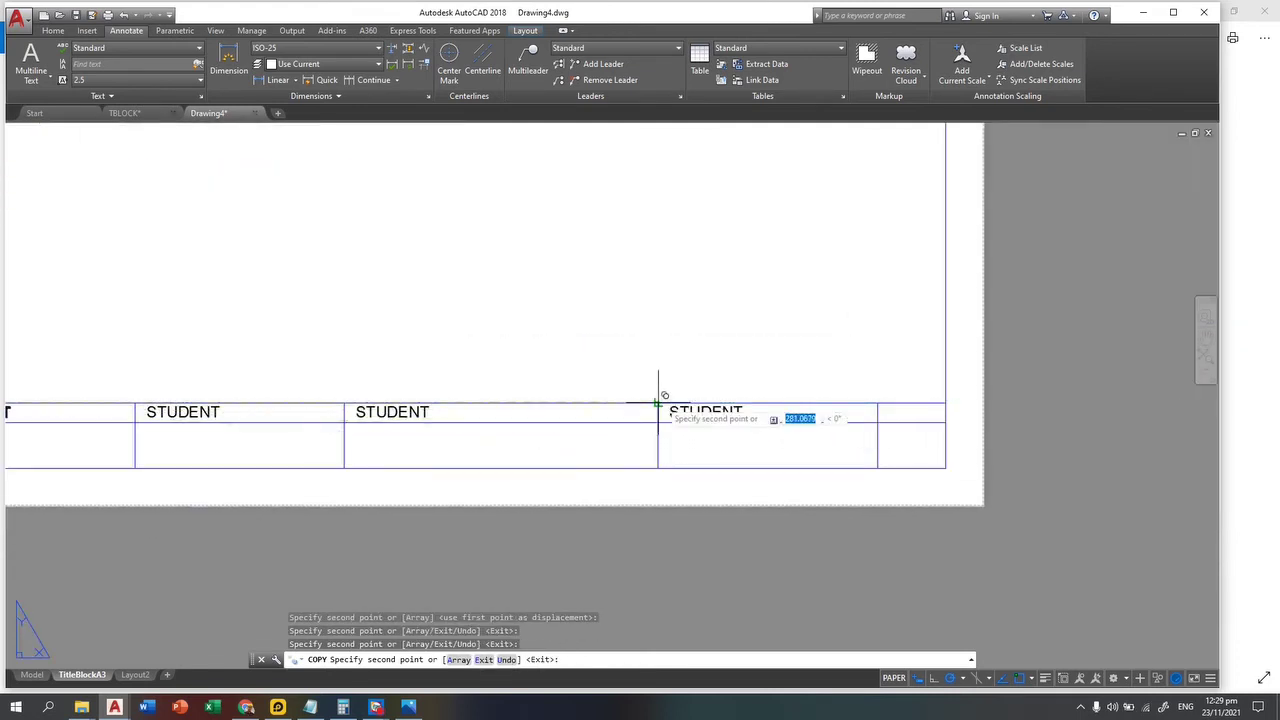
{"action": "left_click", "coordinate": [877, 402]}
{"action": "key", "text": "Return"}
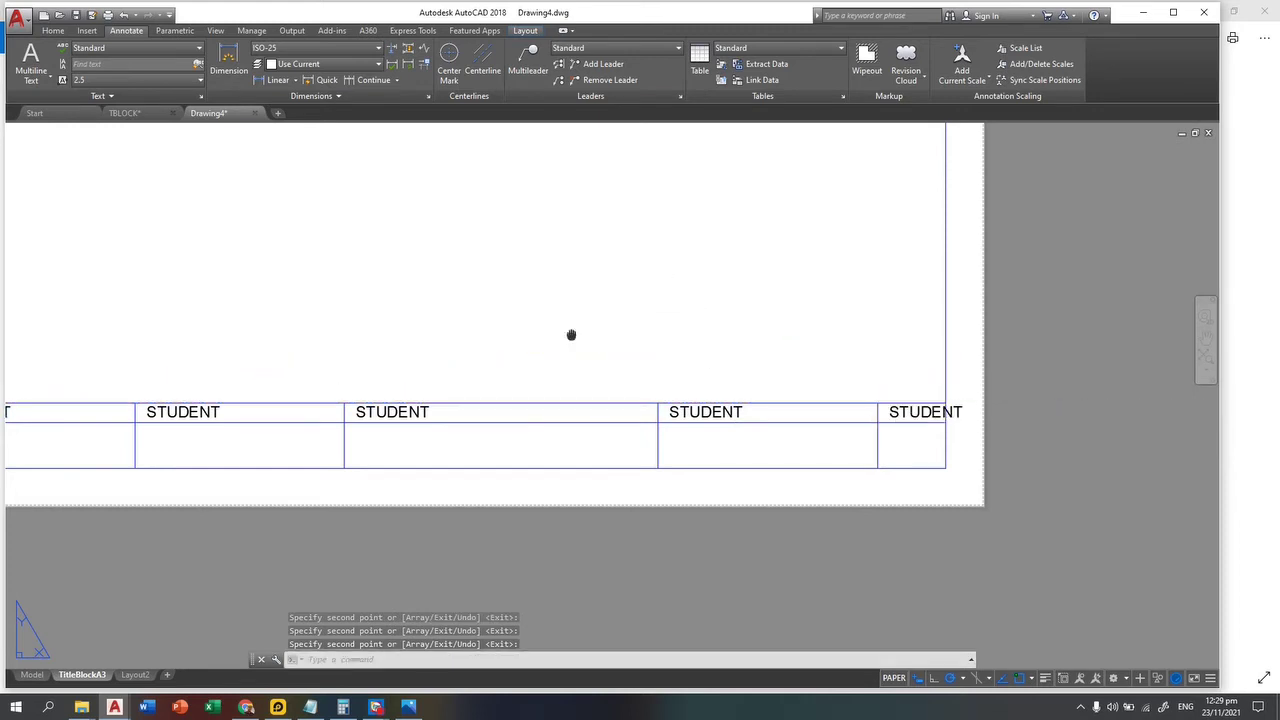
Step: Compare the copied labels with the reference title block and select the second STUDENT label
{"action": "middle_click_drag", "start_coordinate": [571, 329], "coordinate": [777, 438]}
{"action": "scroll", "coordinate": [447, 423], "scroll_direction": "down", "scroll_amount": 2}
{"action": "scroll", "coordinate": [394, 408], "scroll_direction": "up", "scroll_amount": 2}
{"action": "middle_click_drag", "start_coordinate": [394, 408], "coordinate": [613, 390]}
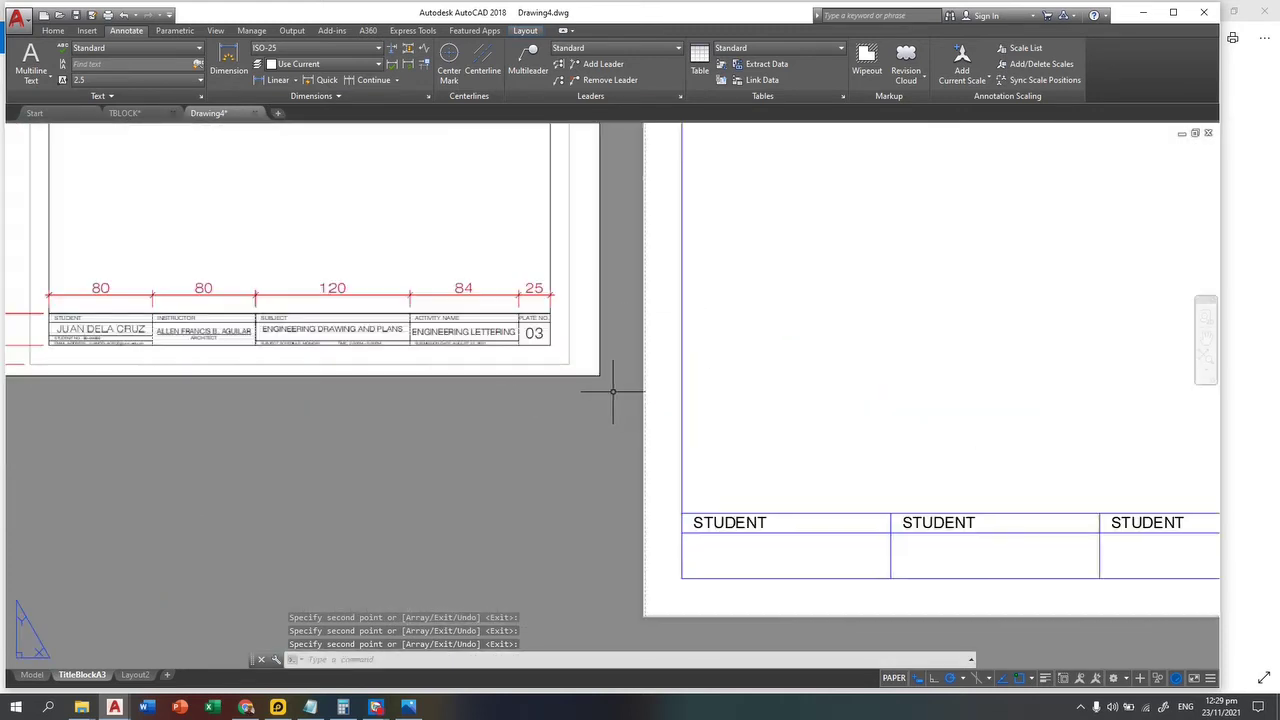
{"action": "middle_click_drag", "start_coordinate": [921, 510], "coordinate": [766, 517]}
{"action": "key", "text": "Escape"}
{"action": "left_click", "coordinate": [548, 492]}
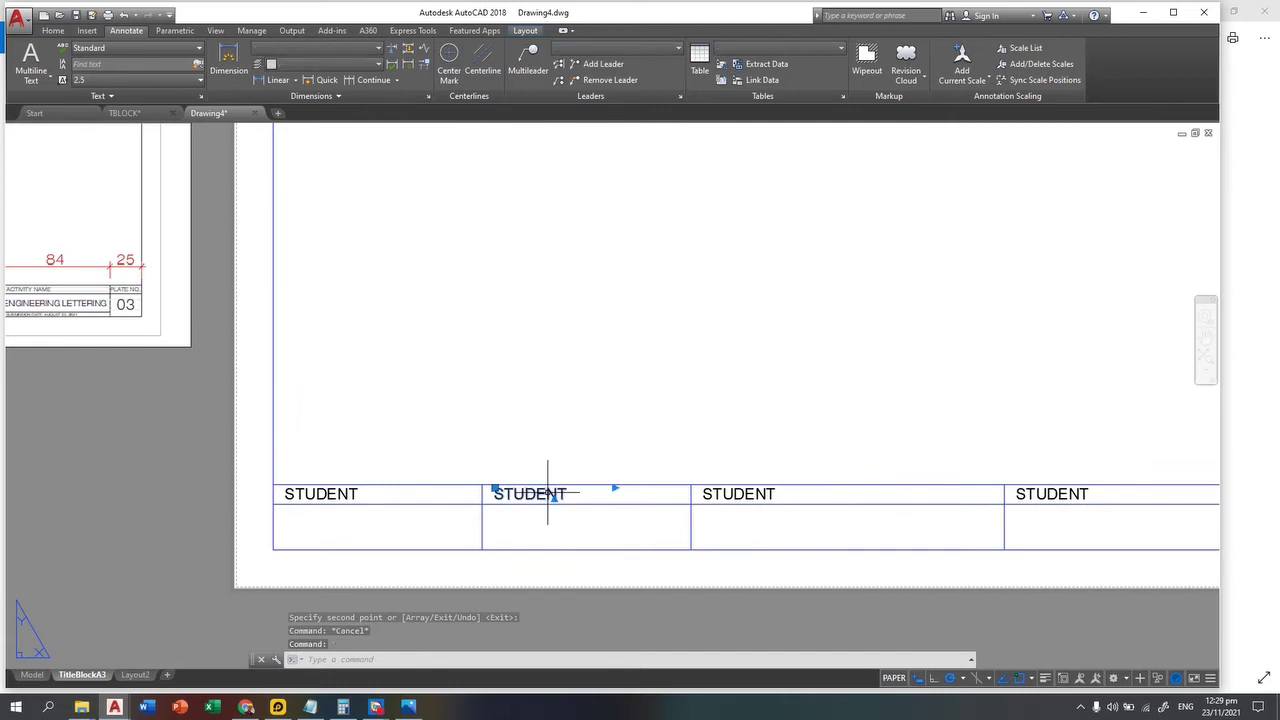
Step: Relabel the second and third copied STUDENT headers as INSTRUCTOR and SUBJECT
{"action": "double_click", "coordinate": [590, 505]}
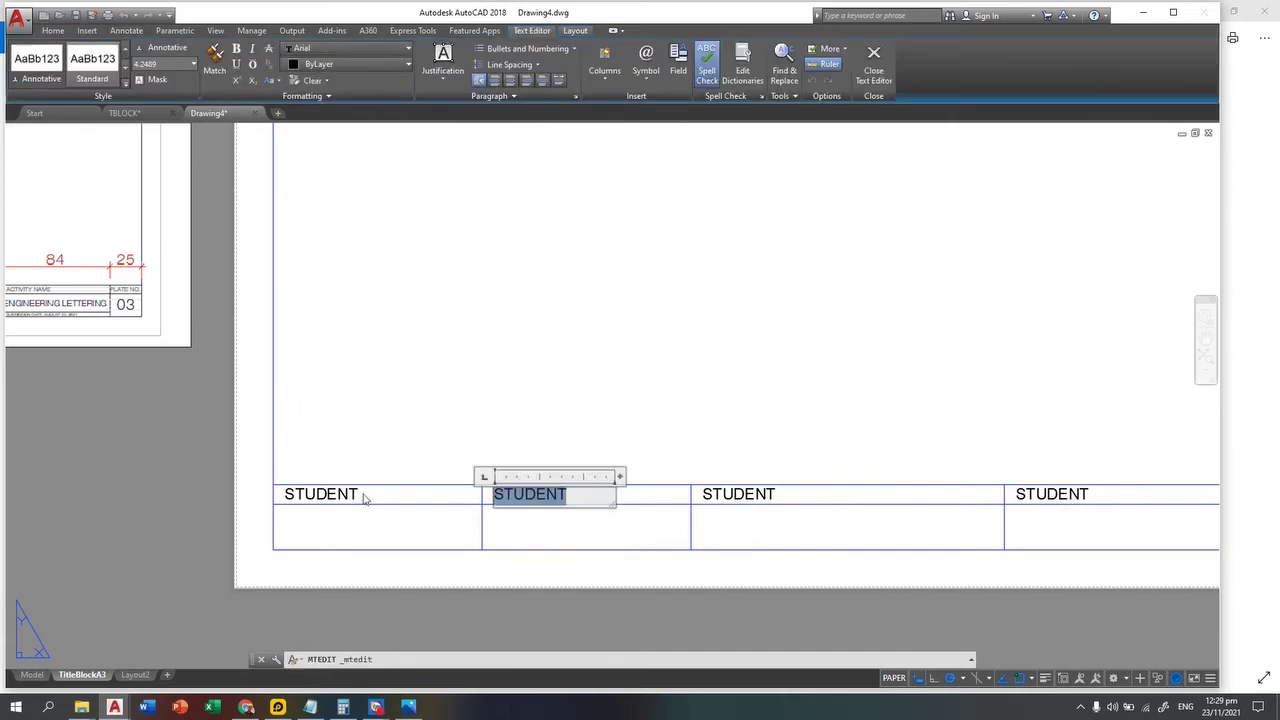
{"action": "type", "text": "in"}
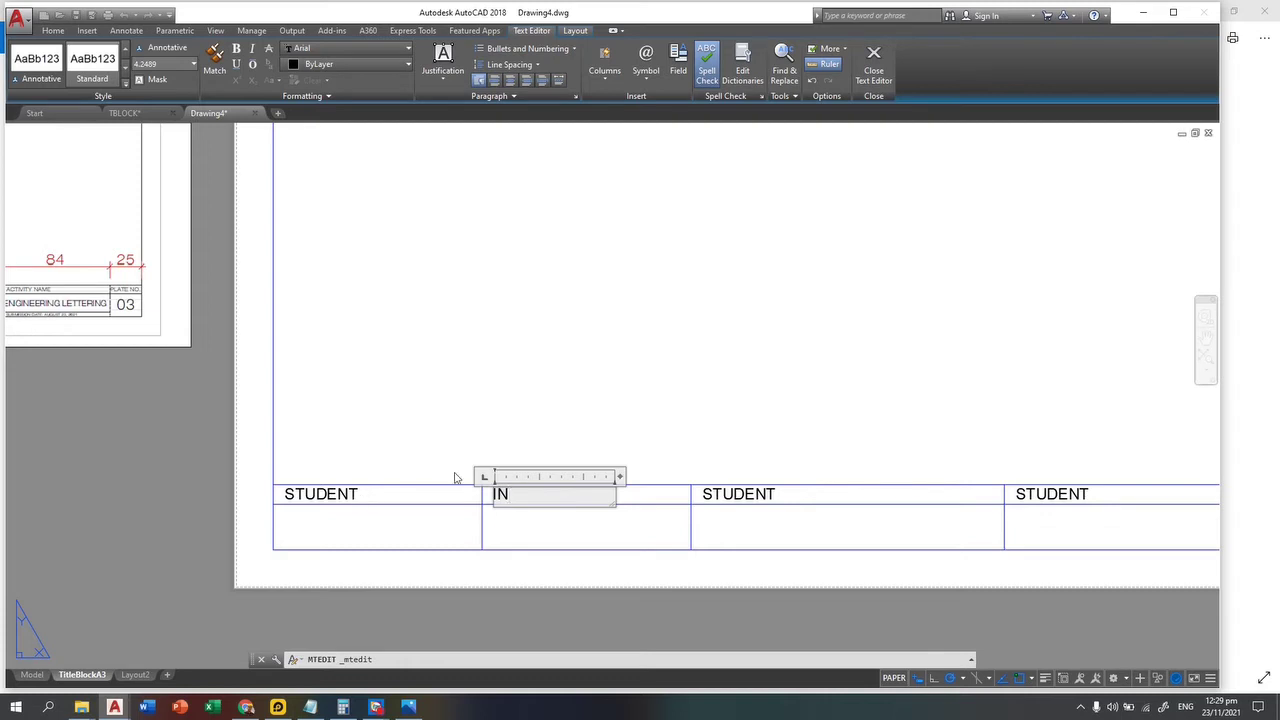
{"action": "left_click", "coordinate": [494, 432]}
{"action": "middle_click_drag", "start_coordinate": [490, 397], "coordinate": [812, 419]}
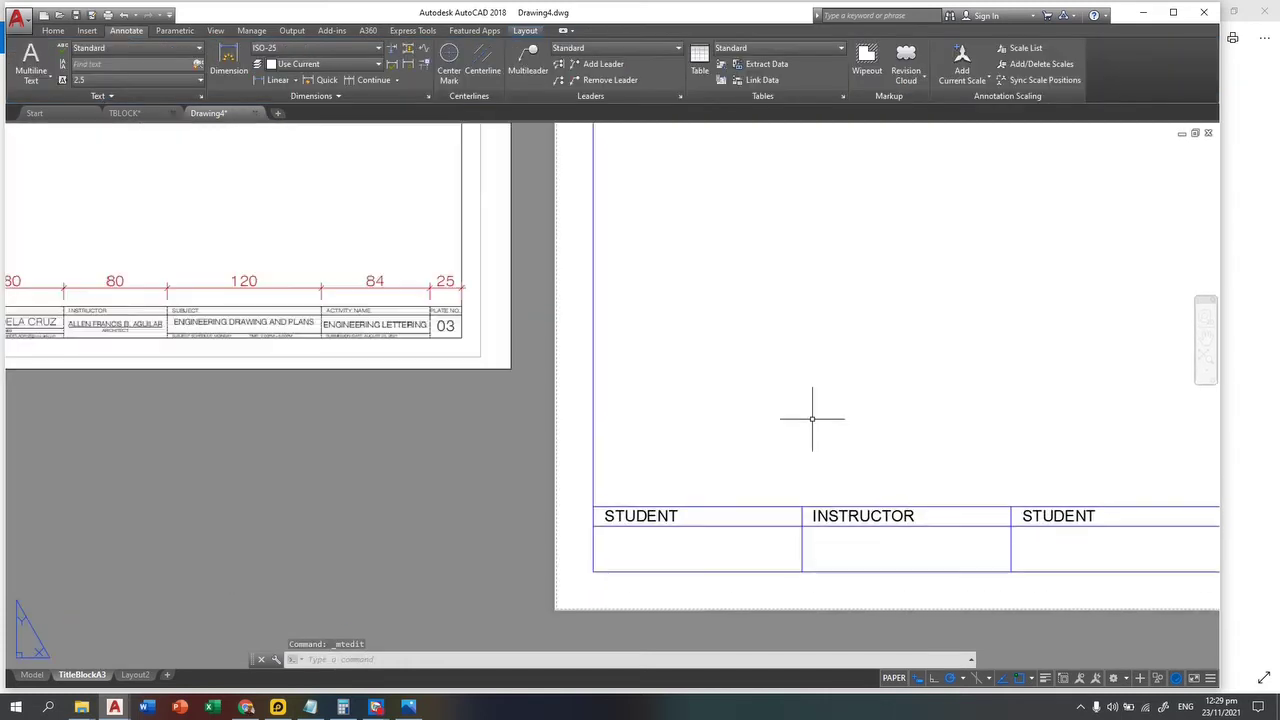
{"action": "middle_click_drag", "start_coordinate": [1093, 556], "coordinate": [810, 543]}
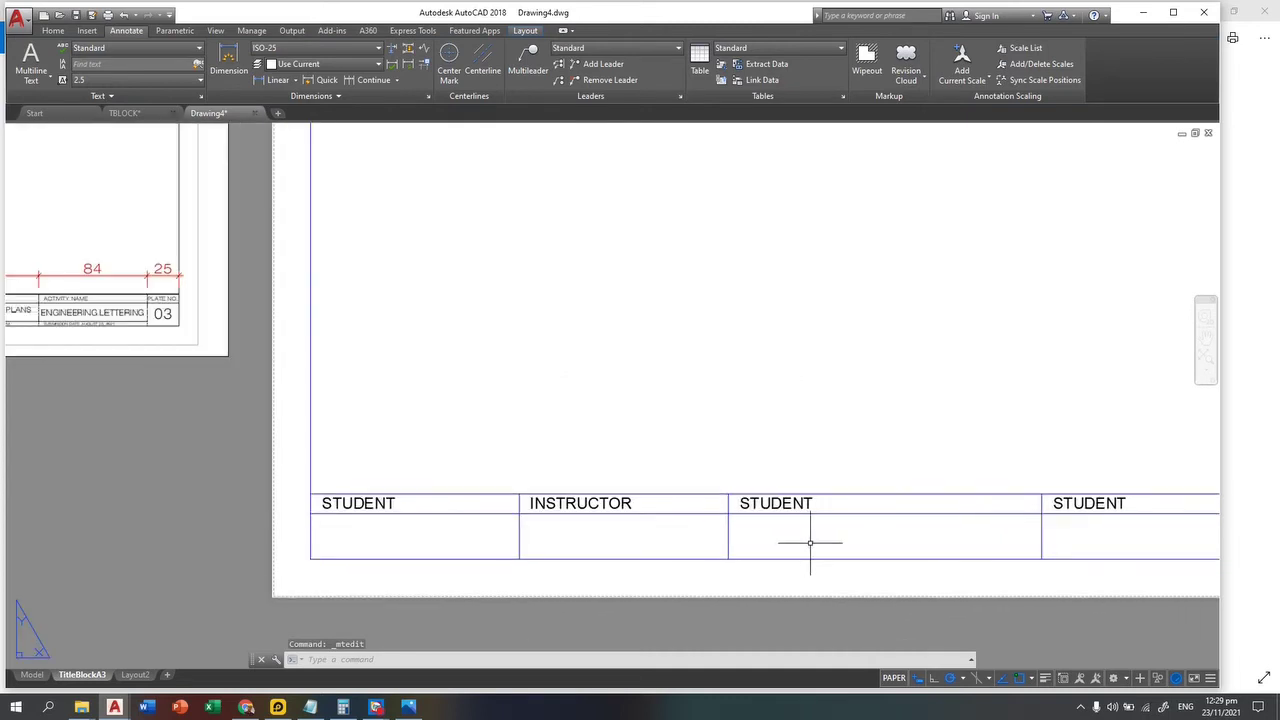
{"action": "left_click", "coordinate": [767, 504]}
{"action": "double_click", "coordinate": [800, 505]}
{"action": "key", "text": "ctrl+a"}
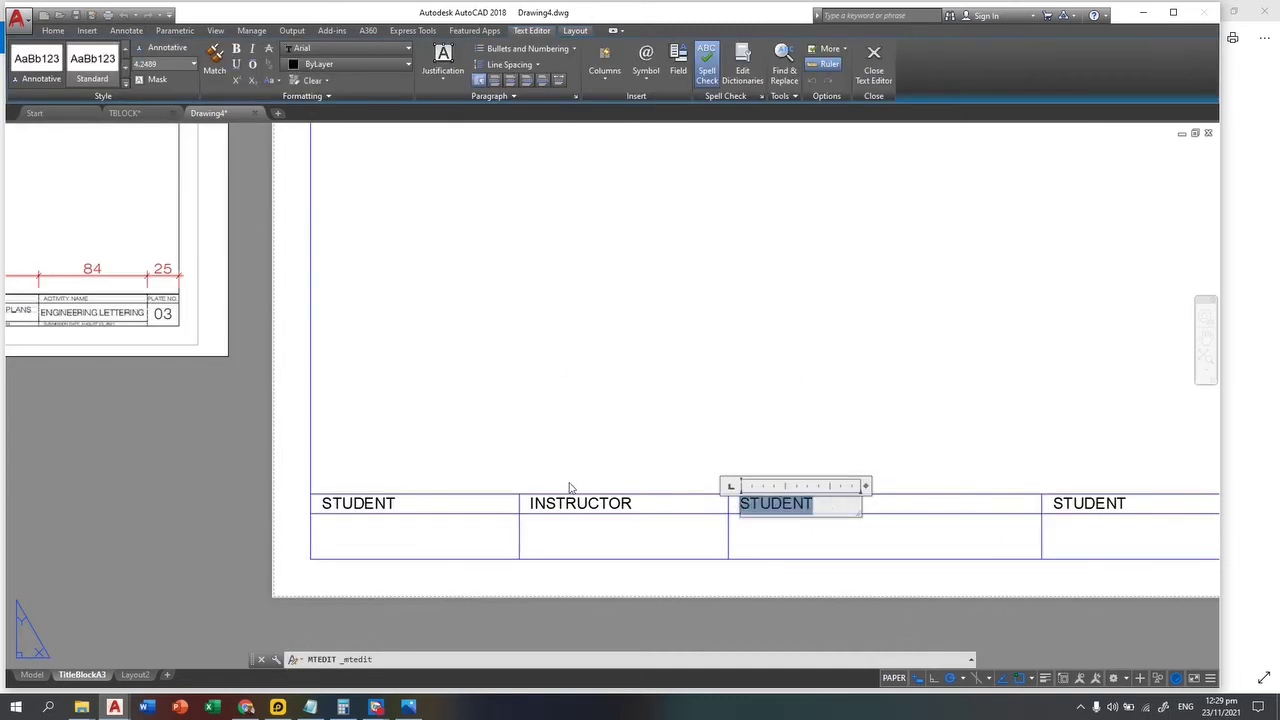
{"action": "type", "text": "S"}
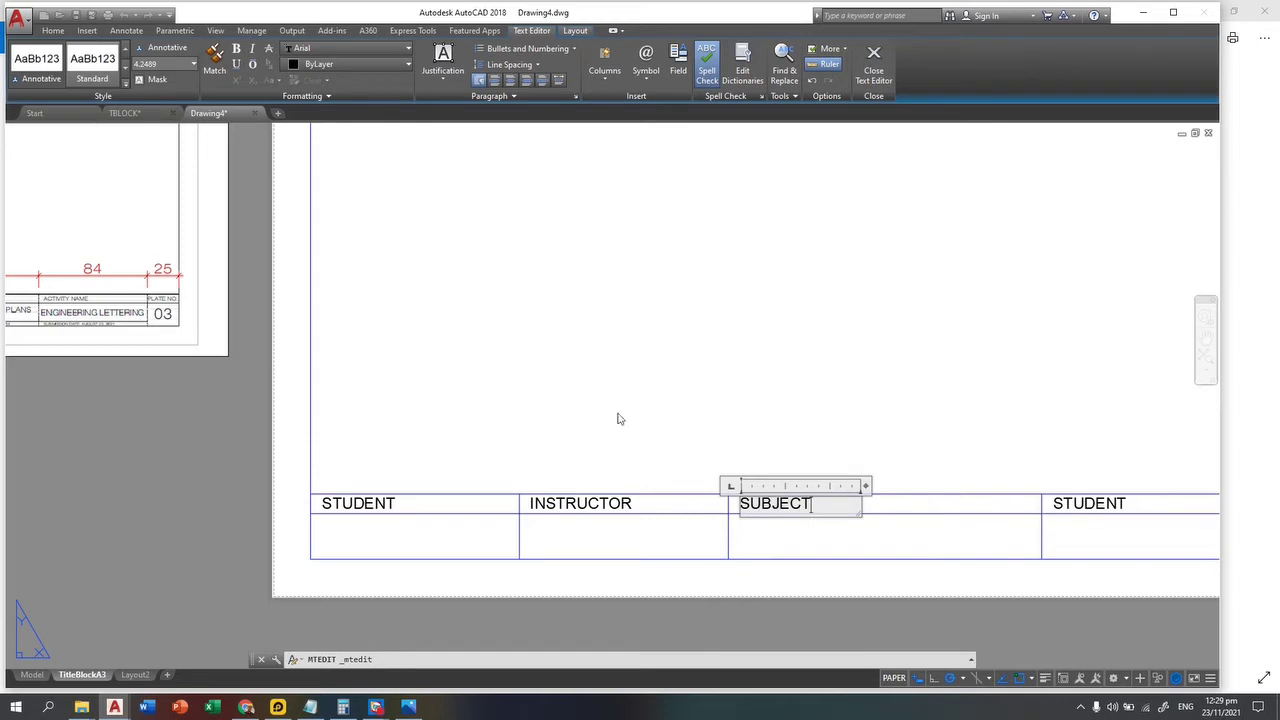
{"action": "type", "text": "UBJECT"}
{"action": "left_click", "coordinate": [619, 416]}
Step: Change the fourth-column STUDENT label to ACTIVITY NAME
{"action": "scroll", "coordinate": [639, 384], "scroll_direction": "down", "scroll_amount": 2}
{"action": "scroll", "coordinate": [315, 357], "scroll_direction": "up", "scroll_amount": 2}
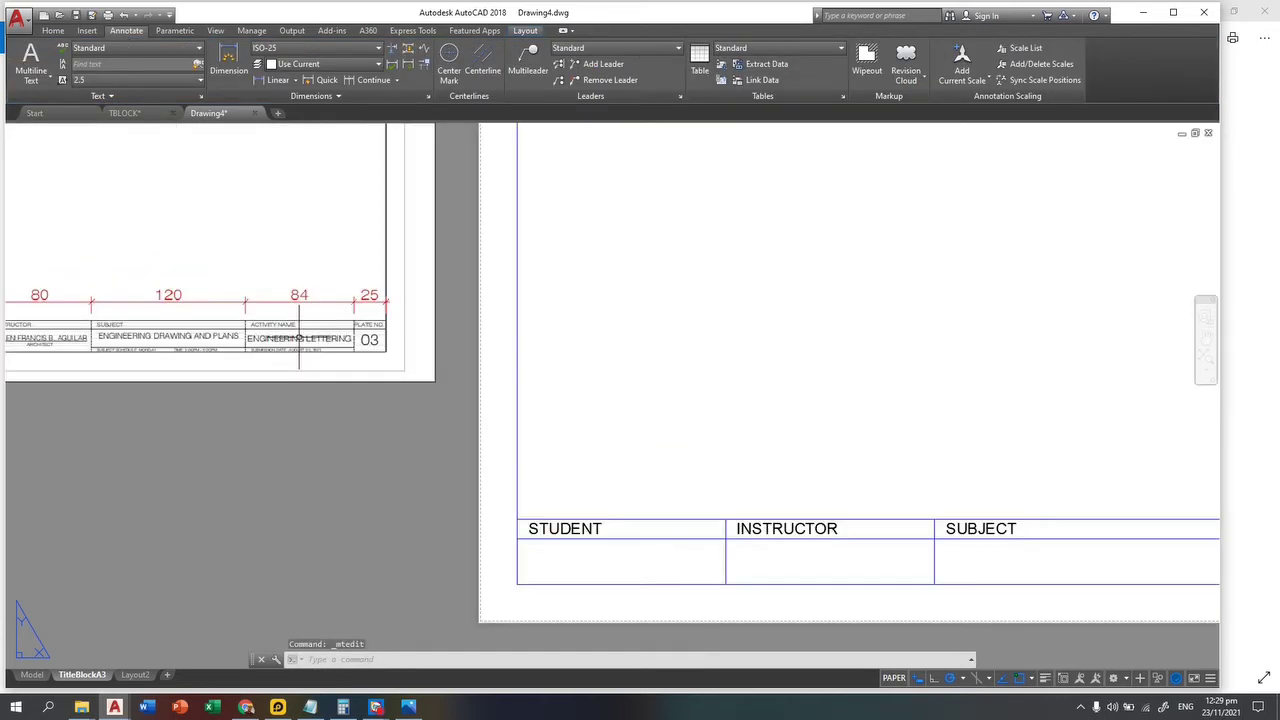
{"action": "middle_click_drag", "start_coordinate": [752, 454], "coordinate": [268, 427]}
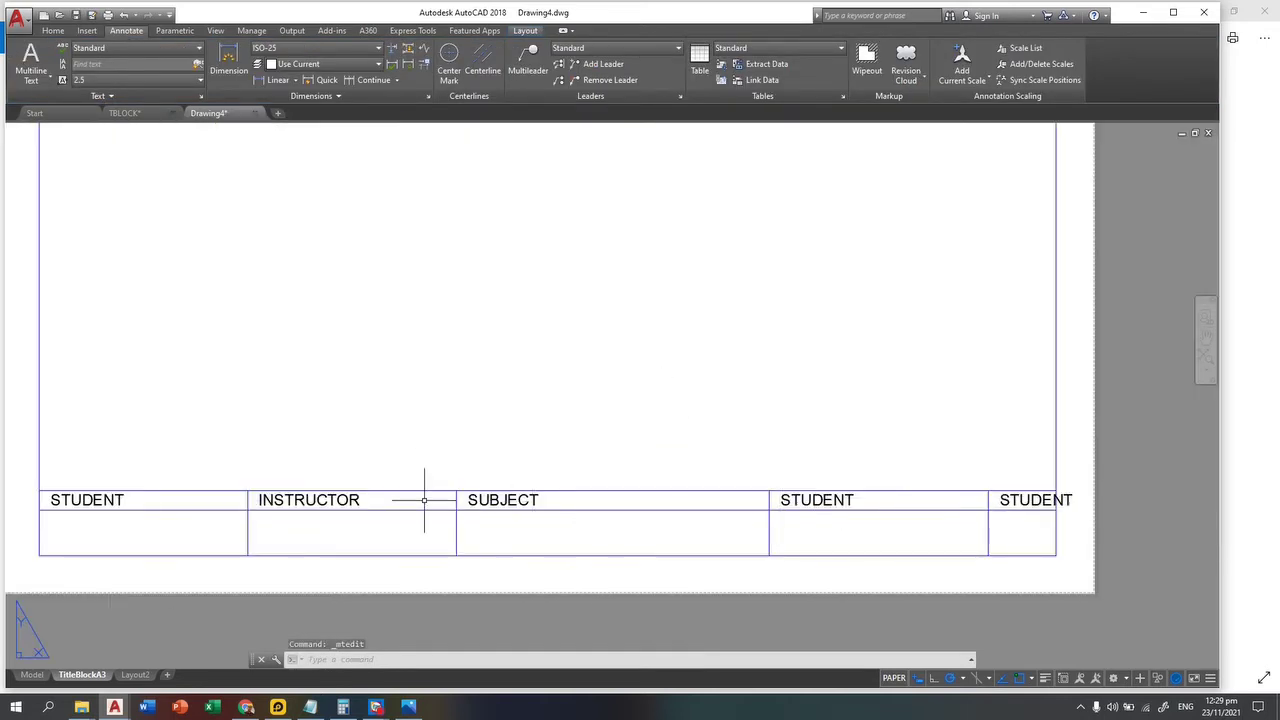
{"action": "left_click", "coordinate": [796, 497]}
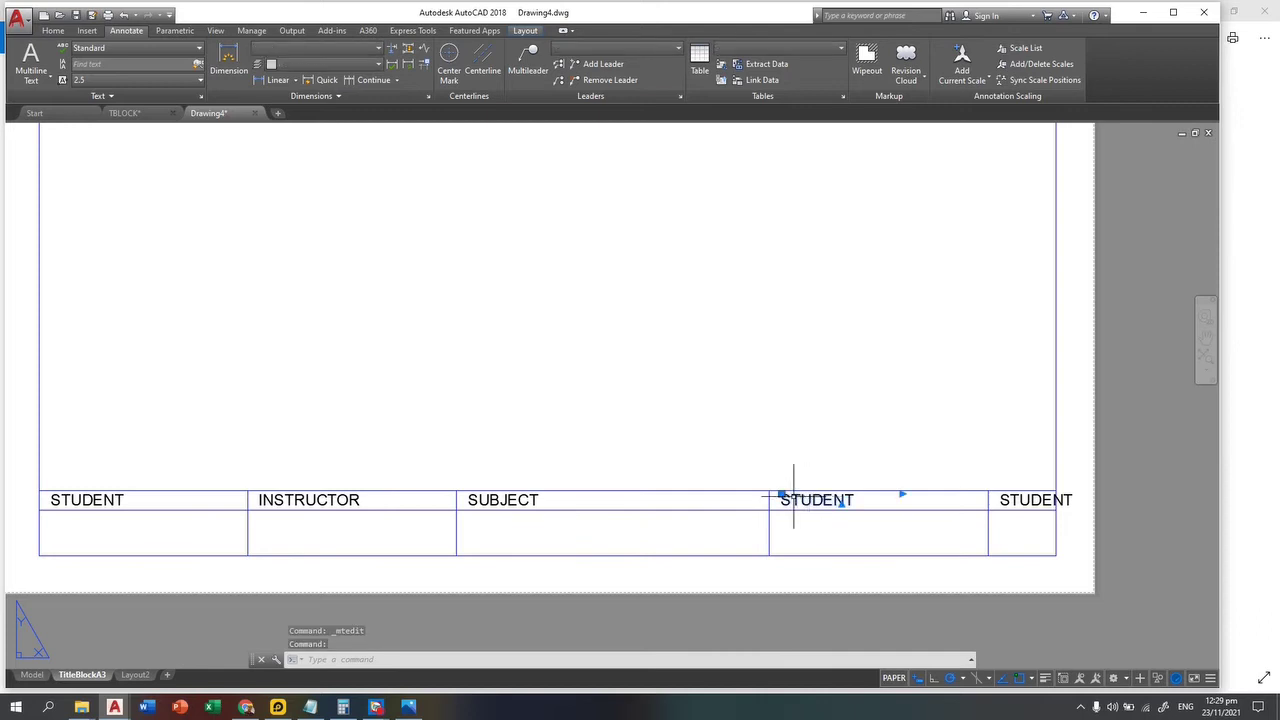
{"action": "double_click", "coordinate": [841, 502]}
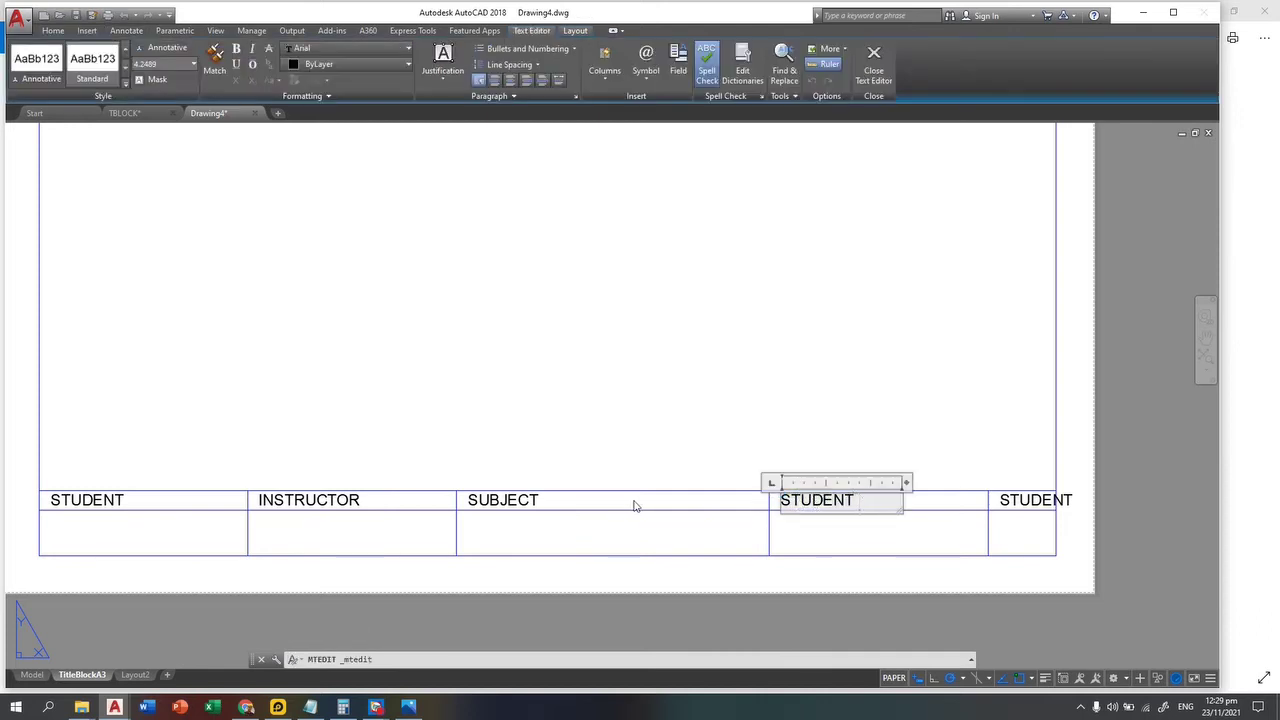
{"action": "key", "text": "ctrl+a"}
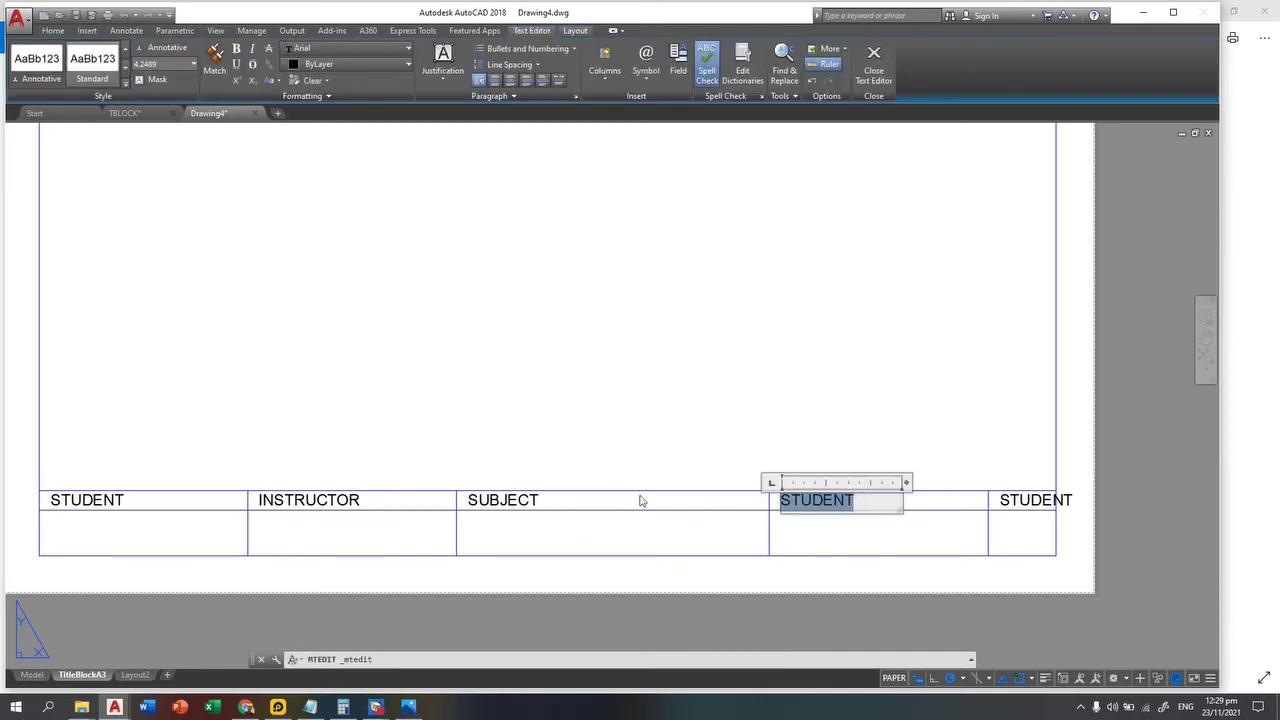
{"action": "type", "text": "ACTIVITY NAME"}
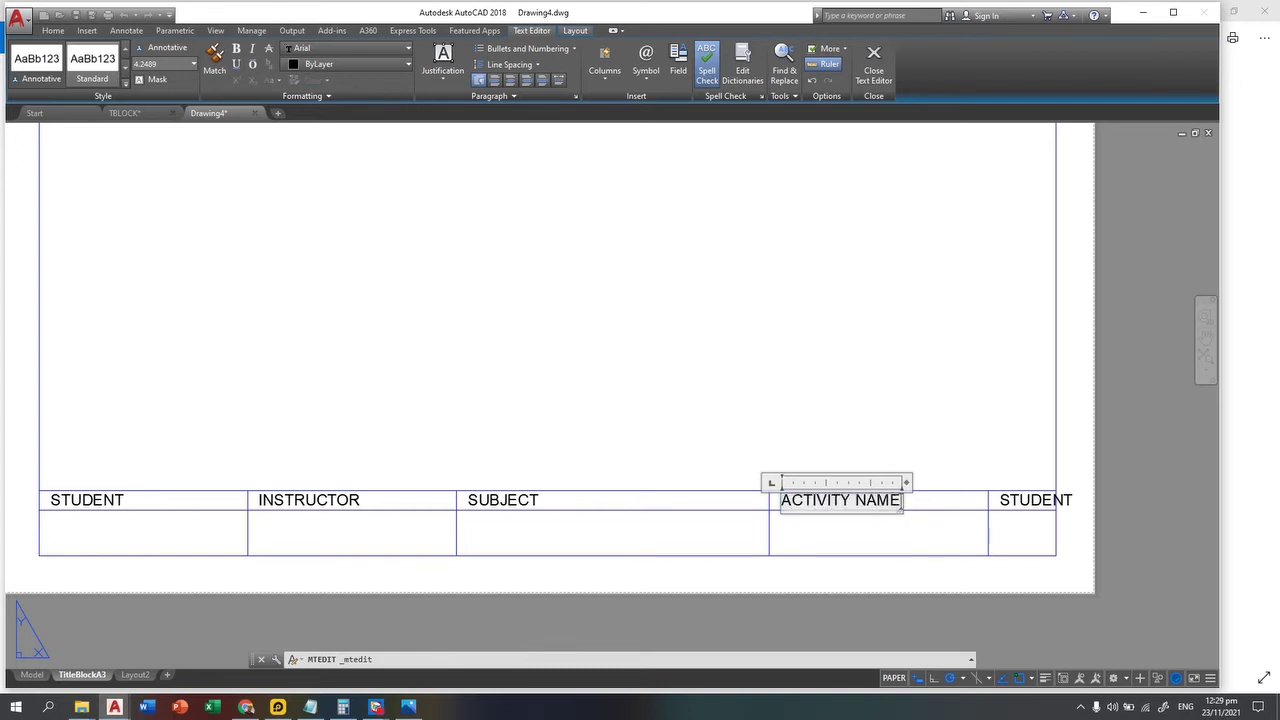
{"action": "left_click", "coordinate": [591, 434]}
Step: Rename the last STUDENT label to PLATE NO. and start the MOVE command
{"action": "scroll", "coordinate": [591, 434], "scroll_direction": "down", "scroll_amount": 4}
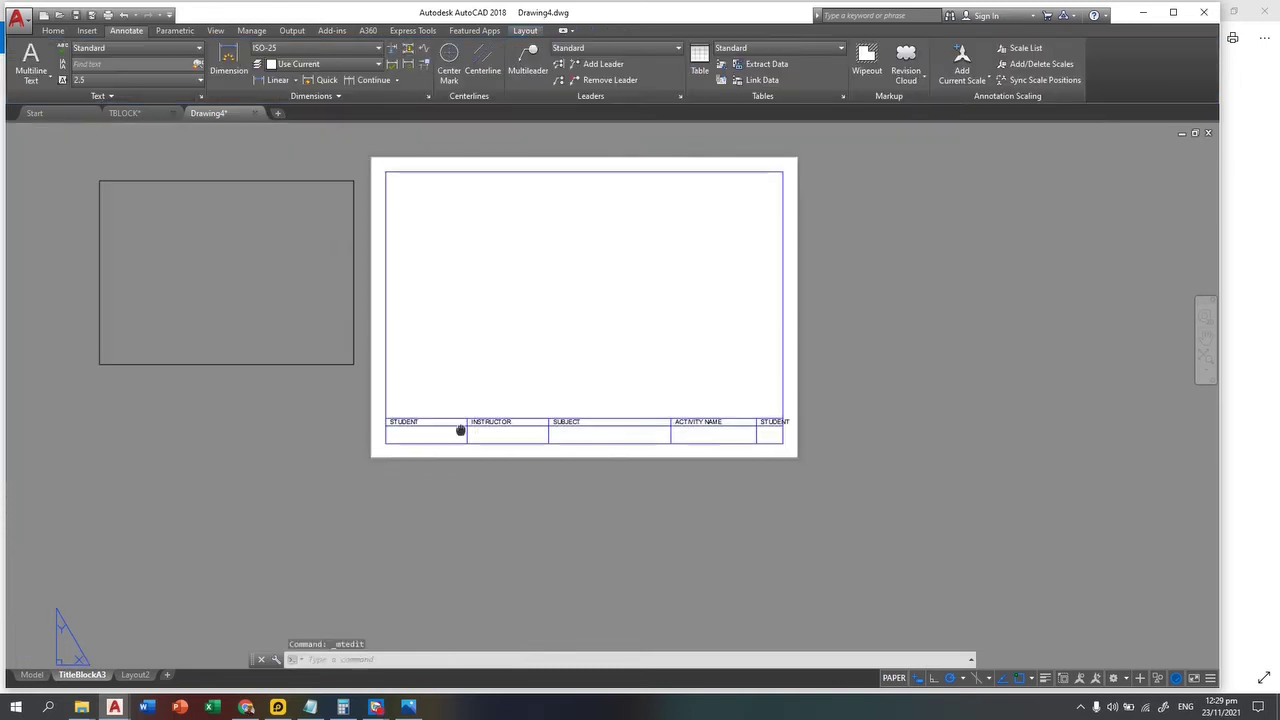
{"action": "scroll", "coordinate": [336, 318], "scroll_direction": "up", "scroll_amount": 4}
{"action": "scroll", "coordinate": [289, 406], "scroll_direction": "up", "scroll_amount": 2}
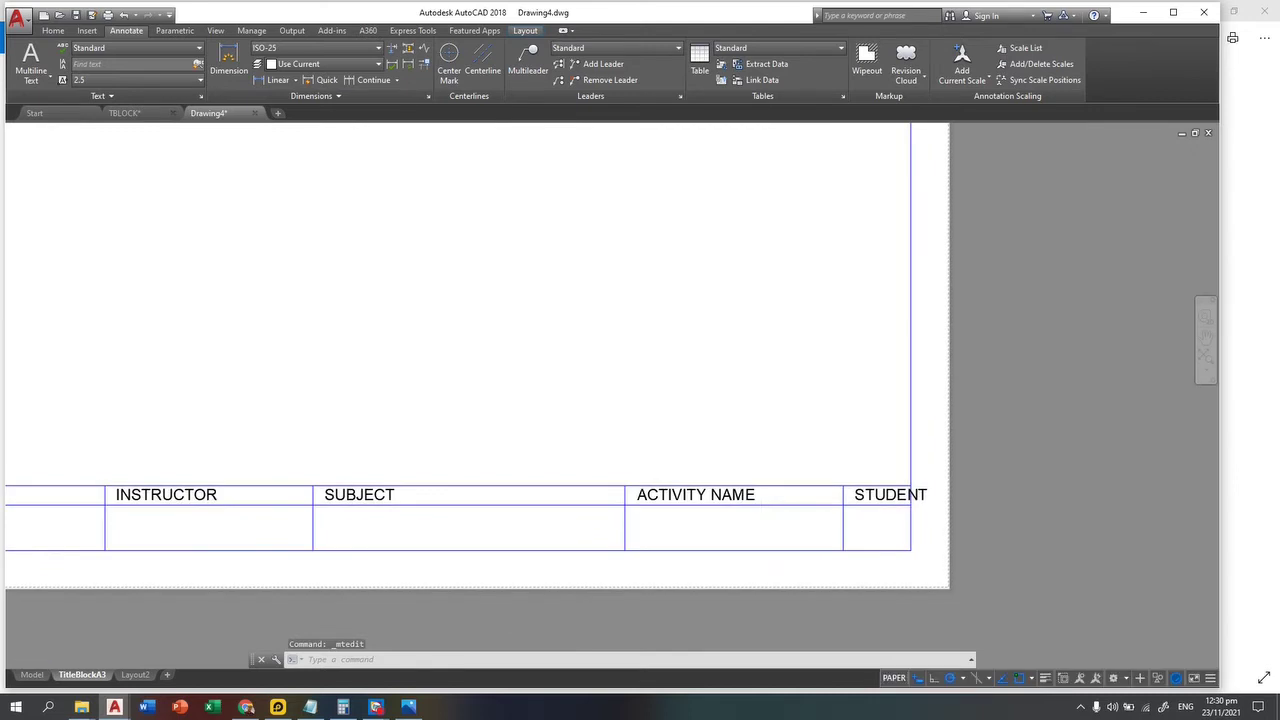
{"action": "scroll", "coordinate": [880, 460], "scroll_direction": "up", "scroll_amount": 3}
{"action": "double_click", "coordinate": [898, 445]}
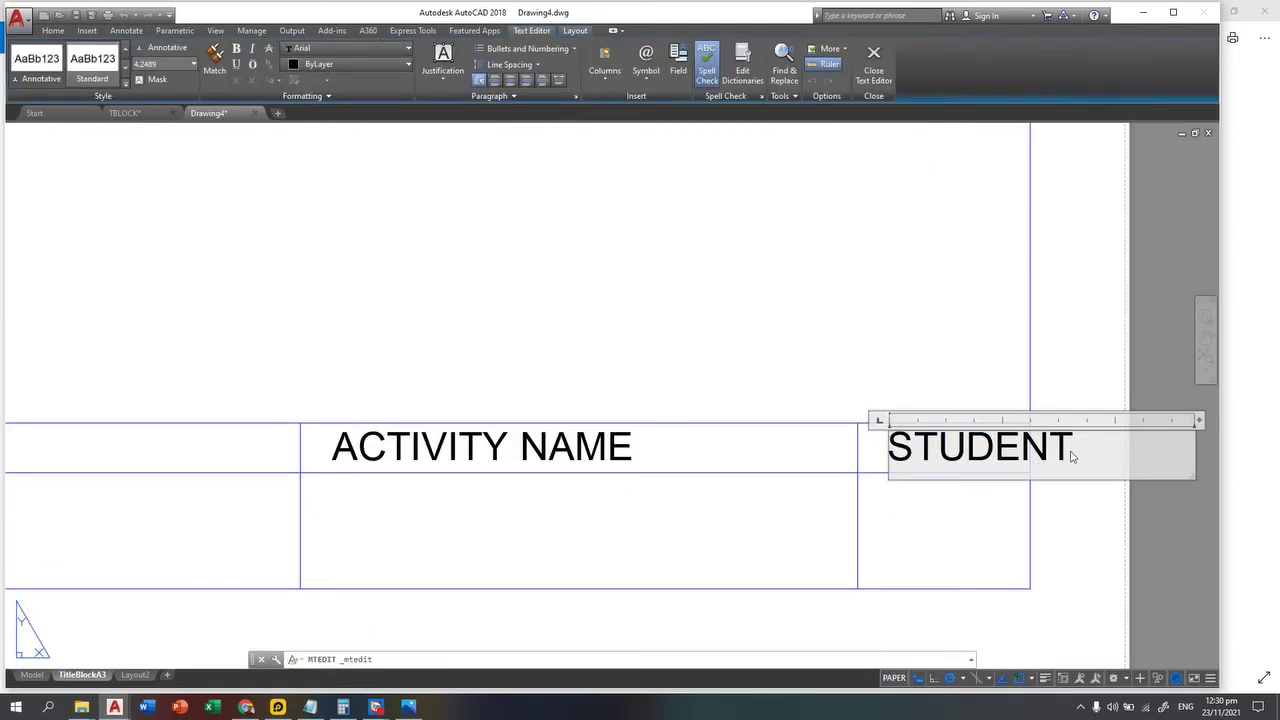
{"action": "type", "text": "PLAT"}
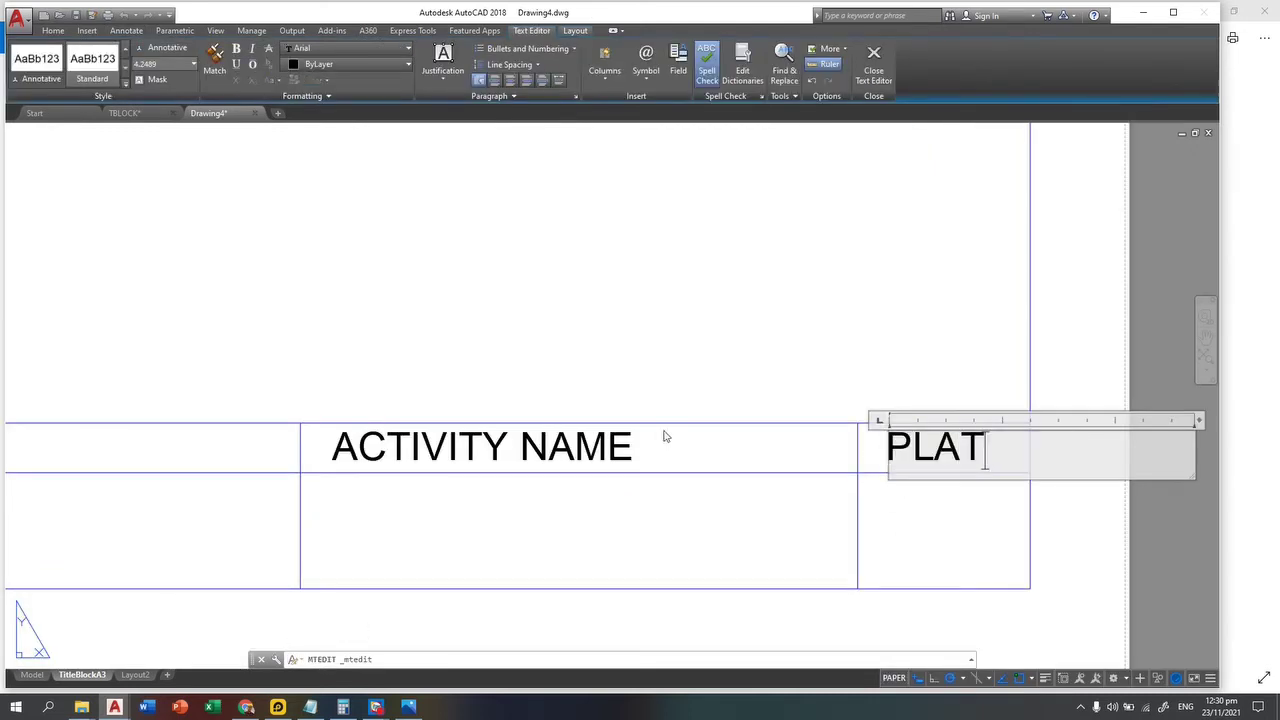
{"action": "type", "text": "E NO."}
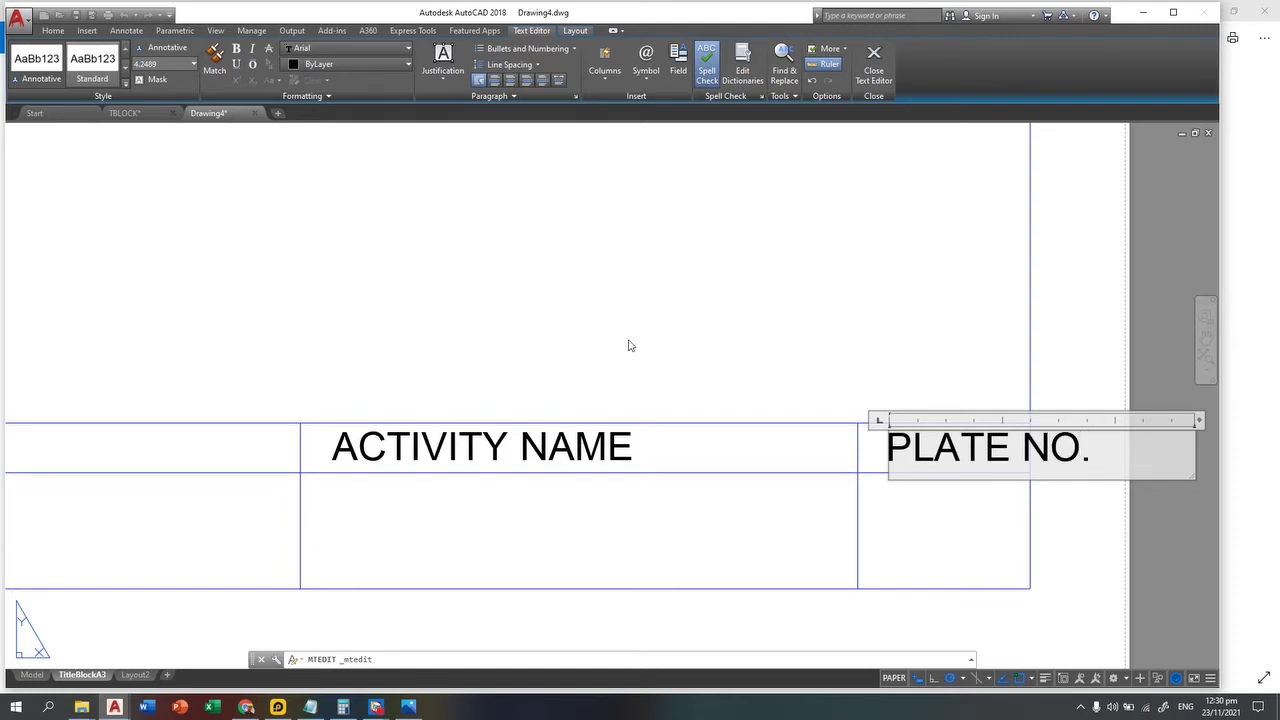
{"action": "left_click", "coordinate": [689, 290]}
{"action": "type", "text": "M"}
{"action": "key", "text": "Return"}
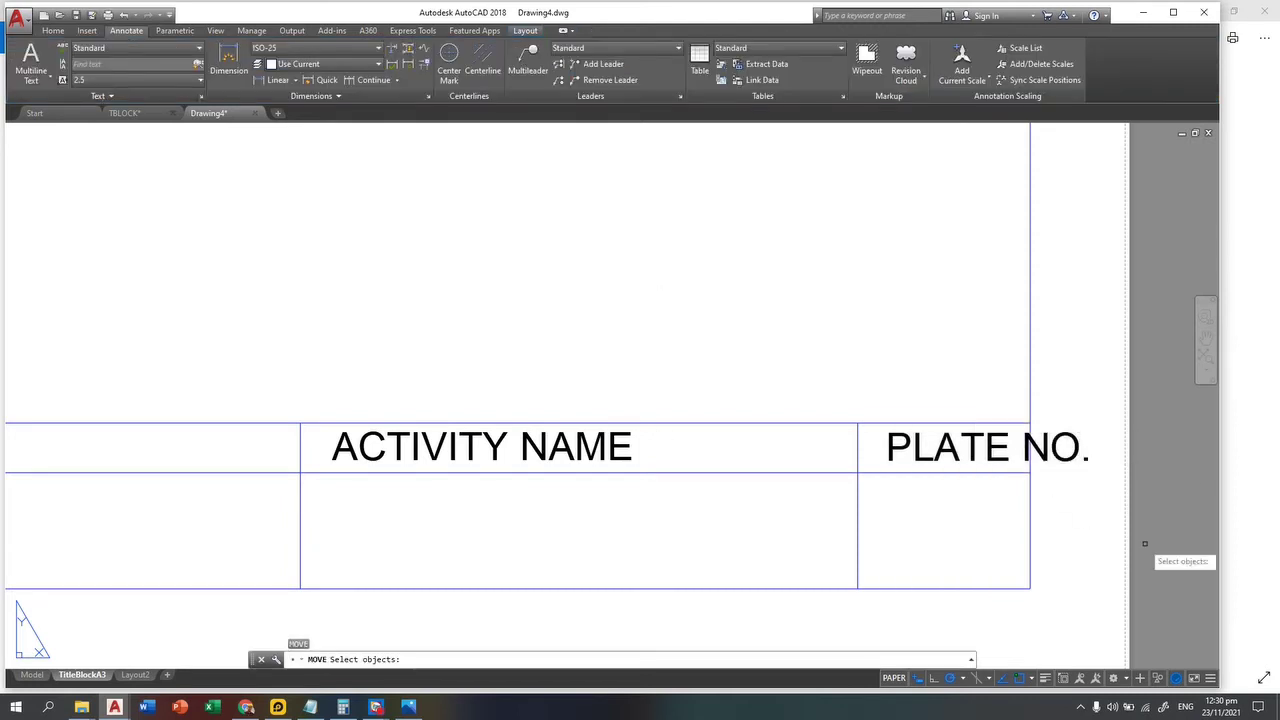
Step: Try moving the PLATE NO. label, then cancel and leave it in place
{"action": "left_click", "coordinate": [1106, 486]}
{"action": "left_click", "coordinate": [1070, 430]}
{"action": "key", "text": "Return"}
{"action": "left_click", "coordinate": [1069, 443]}
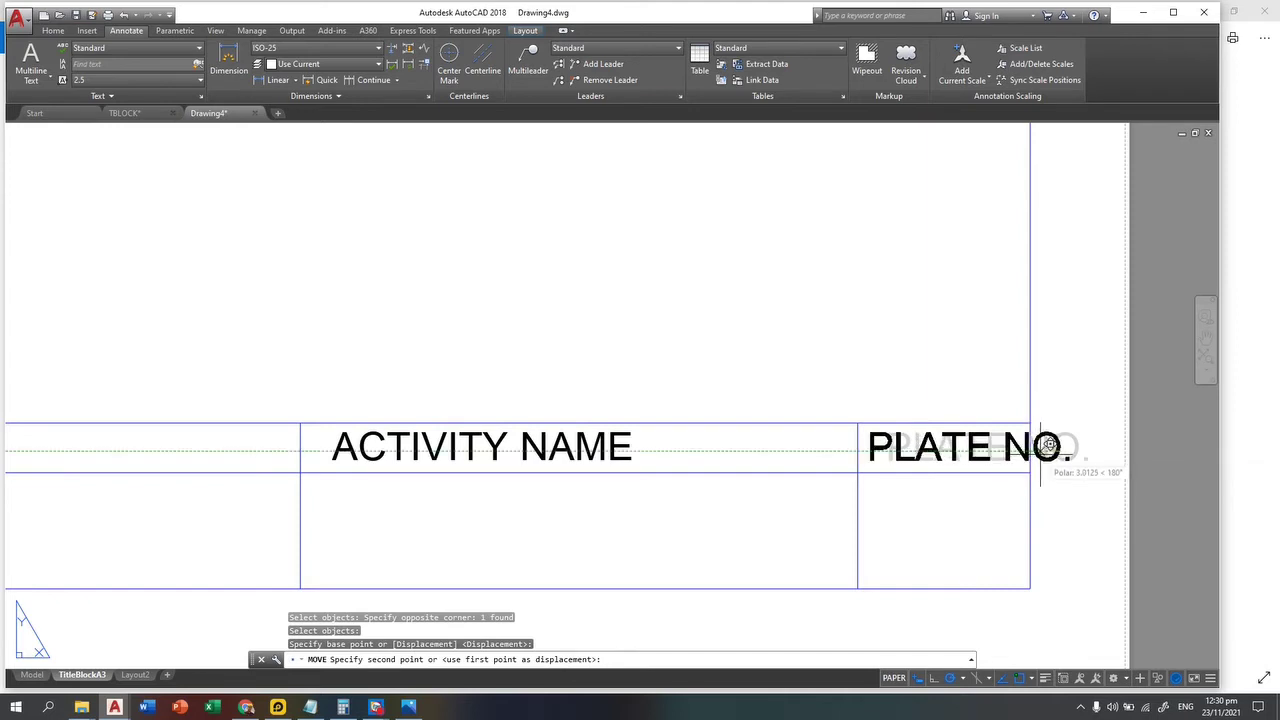
{"action": "key", "text": "Escape"}
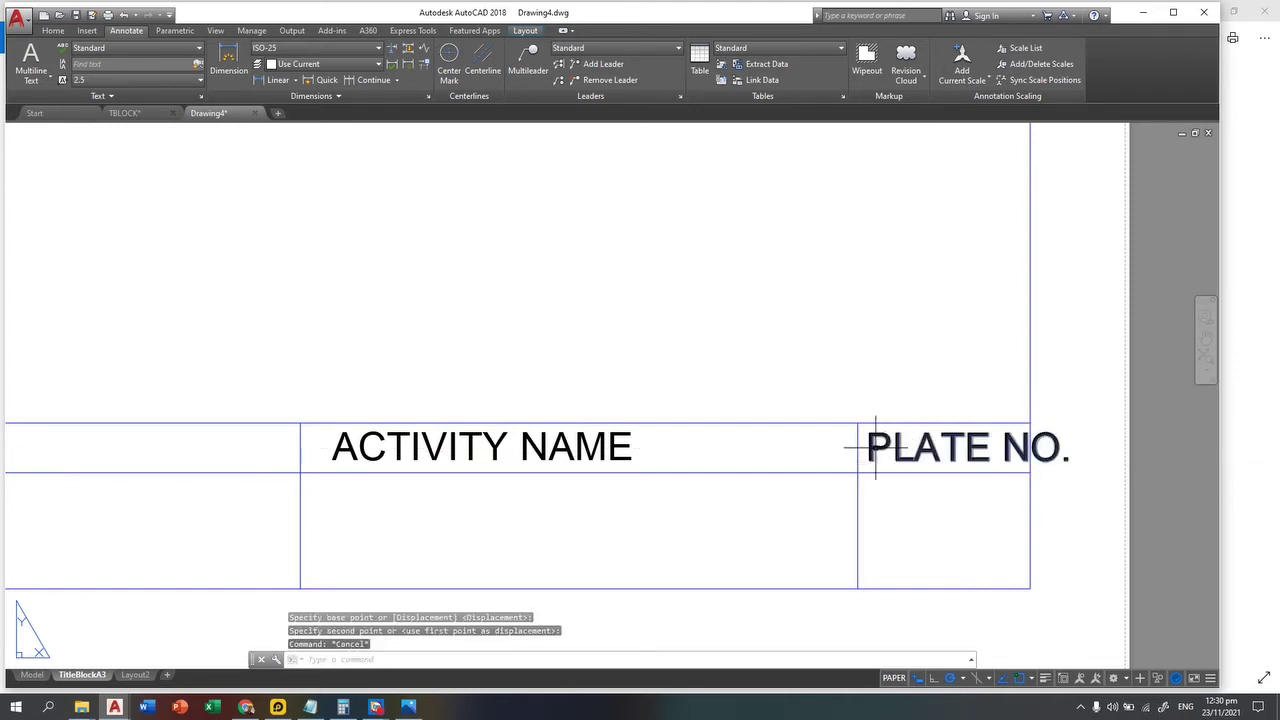
{"action": "left_click", "coordinate": [878, 447]}
{"action": "double_click", "coordinate": [872, 445]}
{"action": "left_click", "coordinate": [663, 463]}
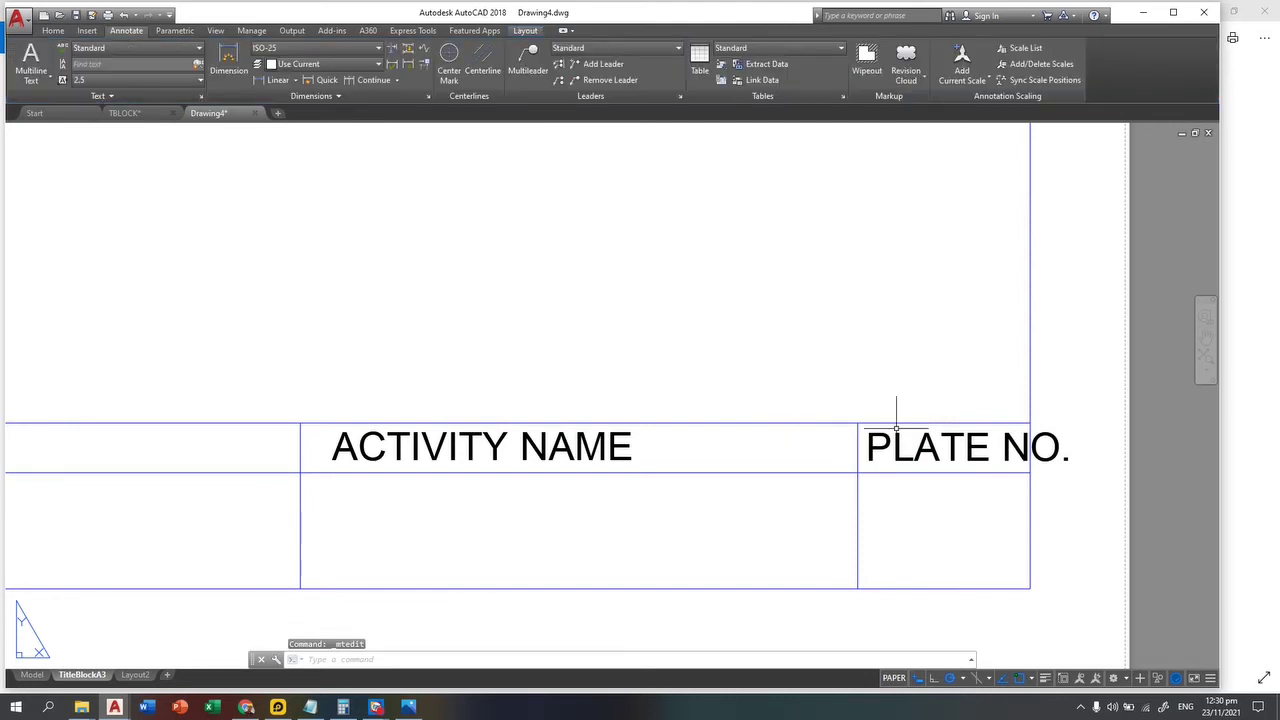
Step: Scale the ACTIVITY NAME, SUBJECT, INSTRUCTOR and STUDENT headings to 0.9 from the STUDENT cell corner
{"action": "left_click", "coordinate": [680, 444]}
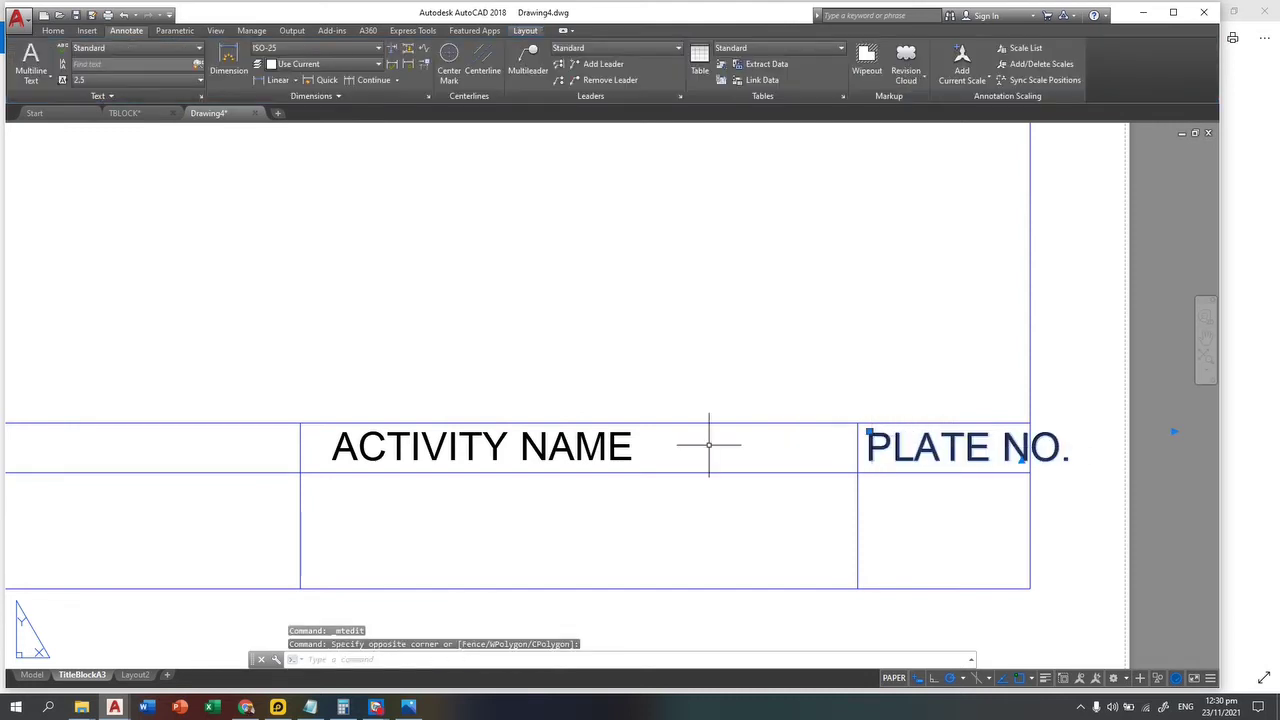
{"action": "left_click", "coordinate": [547, 463]}
{"action": "middle_click_drag", "start_coordinate": [443, 380], "coordinate": [811, 274]}
{"action": "scroll", "coordinate": [811, 274], "scroll_direction": "down", "scroll_amount": 2}
{"action": "middle_click_drag", "start_coordinate": [334, 437], "coordinate": [577, 457]}
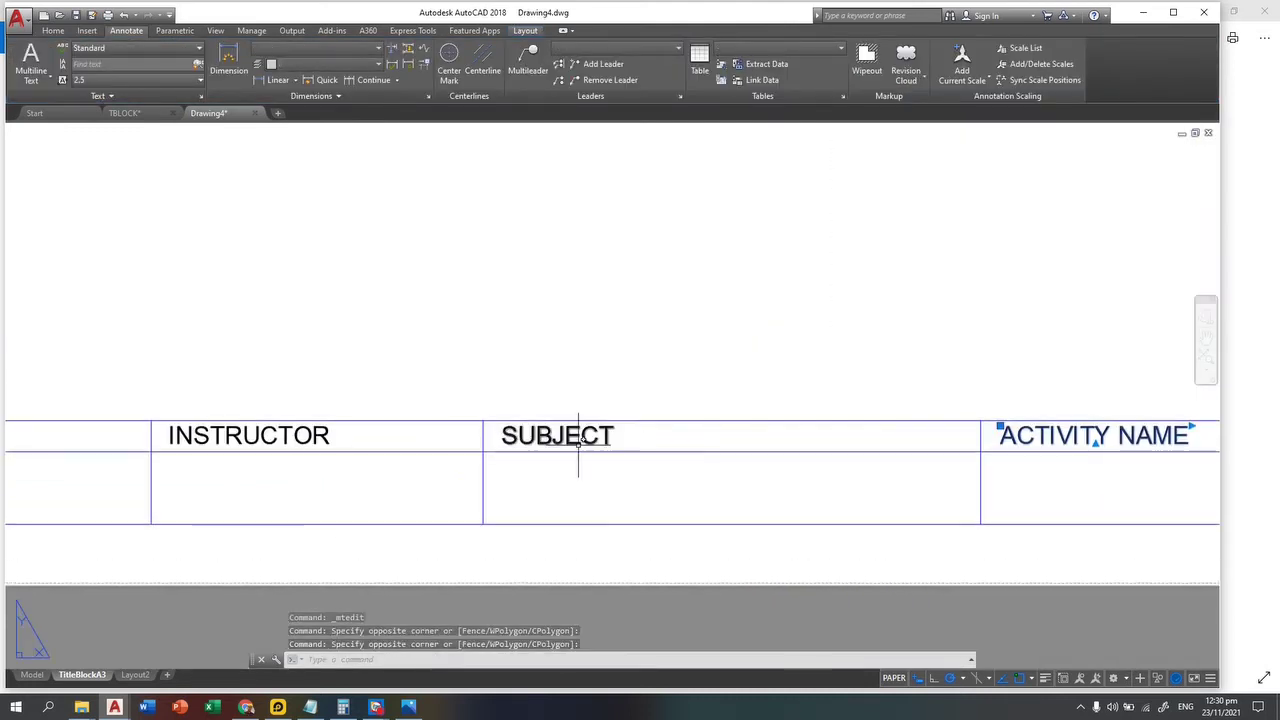
{"action": "left_click", "coordinate": [565, 440]}
{"action": "left_click", "coordinate": [340, 462]}
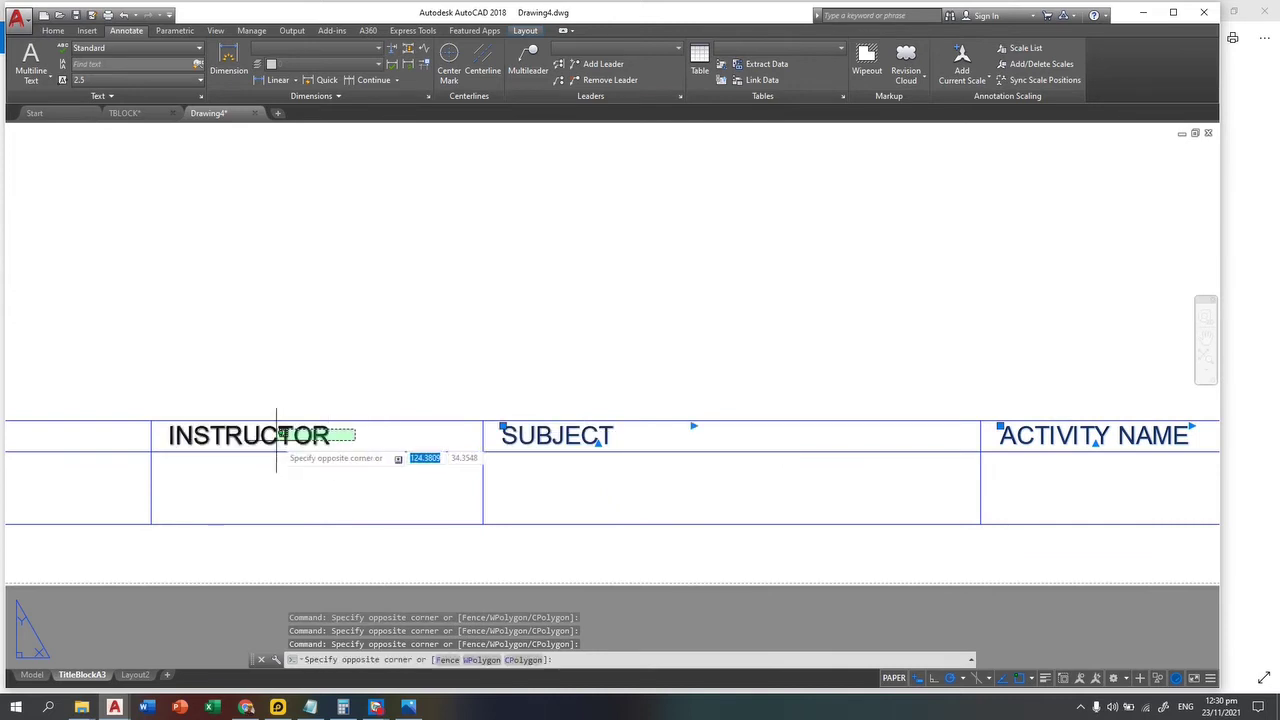
{"action": "left_click", "coordinate": [272, 418]}
{"action": "middle_click_drag", "start_coordinate": [206, 280], "coordinate": [522, 508]}
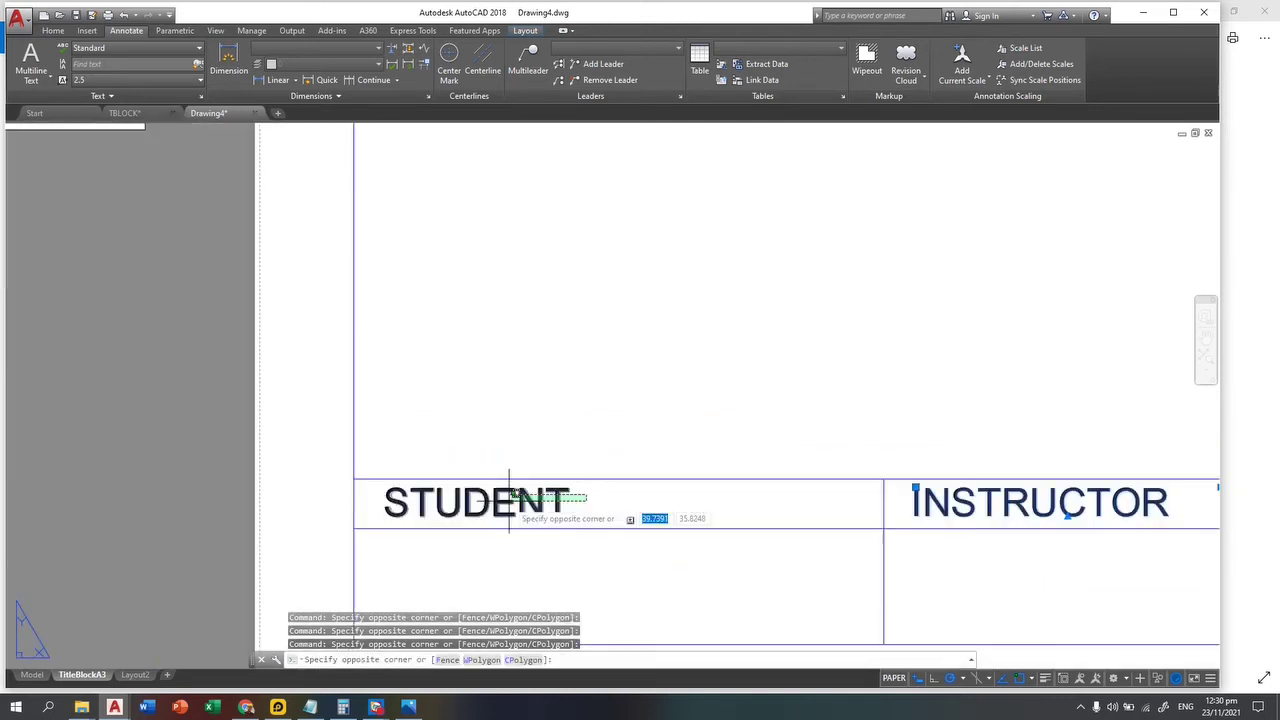
{"action": "left_click", "coordinate": [497, 502]}
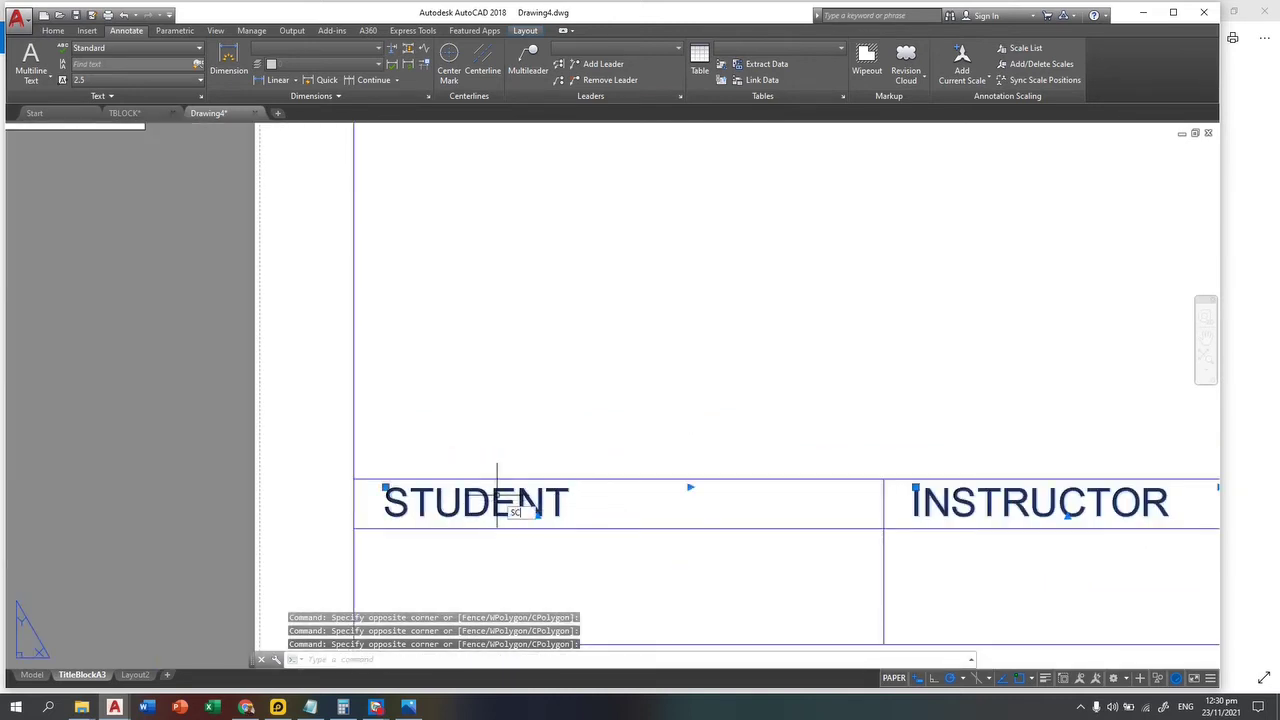
{"action": "key", "text": "Return"}
{"action": "left_click", "coordinate": [353, 479]}
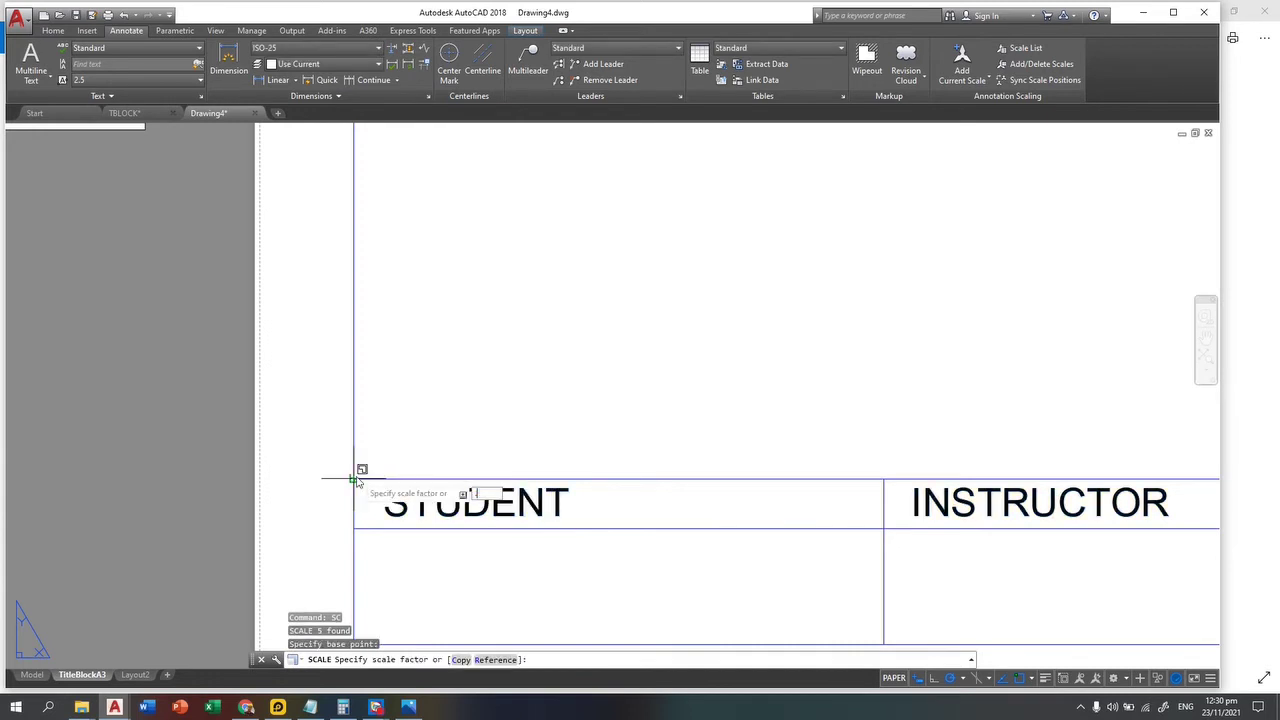
{"action": "type", "text": ".9"}
{"action": "key", "text": "Return"}
Step: Move the INSTRUCTOR heading further right within its cell
{"action": "scroll", "coordinate": [406, 457], "scroll_direction": "down", "scroll_amount": 4}
{"action": "middle_click_drag", "start_coordinate": [766, 471], "coordinate": [486, 537]}
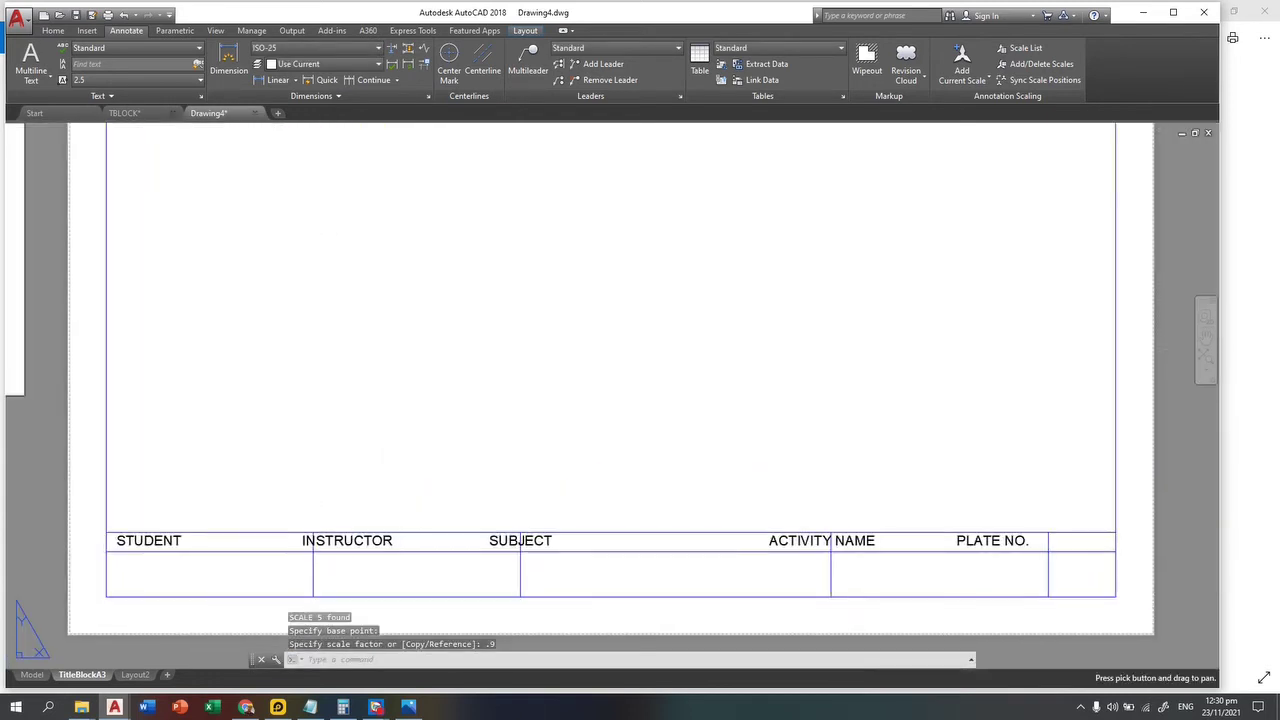
{"action": "scroll", "coordinate": [516, 521], "scroll_direction": "down", "scroll_amount": 1}
{"action": "key", "text": "Escape"}
{"action": "key", "text": "Escape"}
{"action": "key", "text": "Escape"}
{"action": "middle_click_drag", "start_coordinate": [407, 543], "coordinate": [528, 486]}
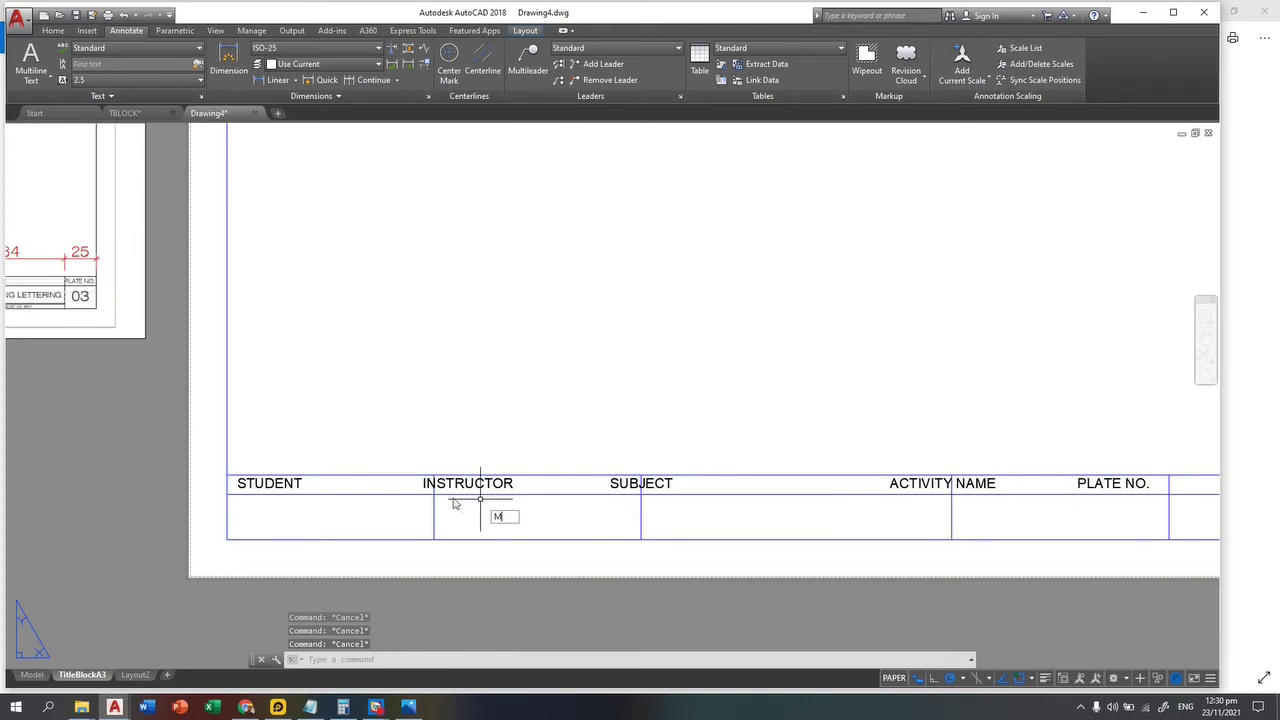
{"action": "type", "text": "M"}
{"action": "key", "text": "Return"}
{"action": "scroll", "coordinate": [460, 490], "scroll_direction": "up", "scroll_amount": 3}
{"action": "left_click", "coordinate": [593, 467]}
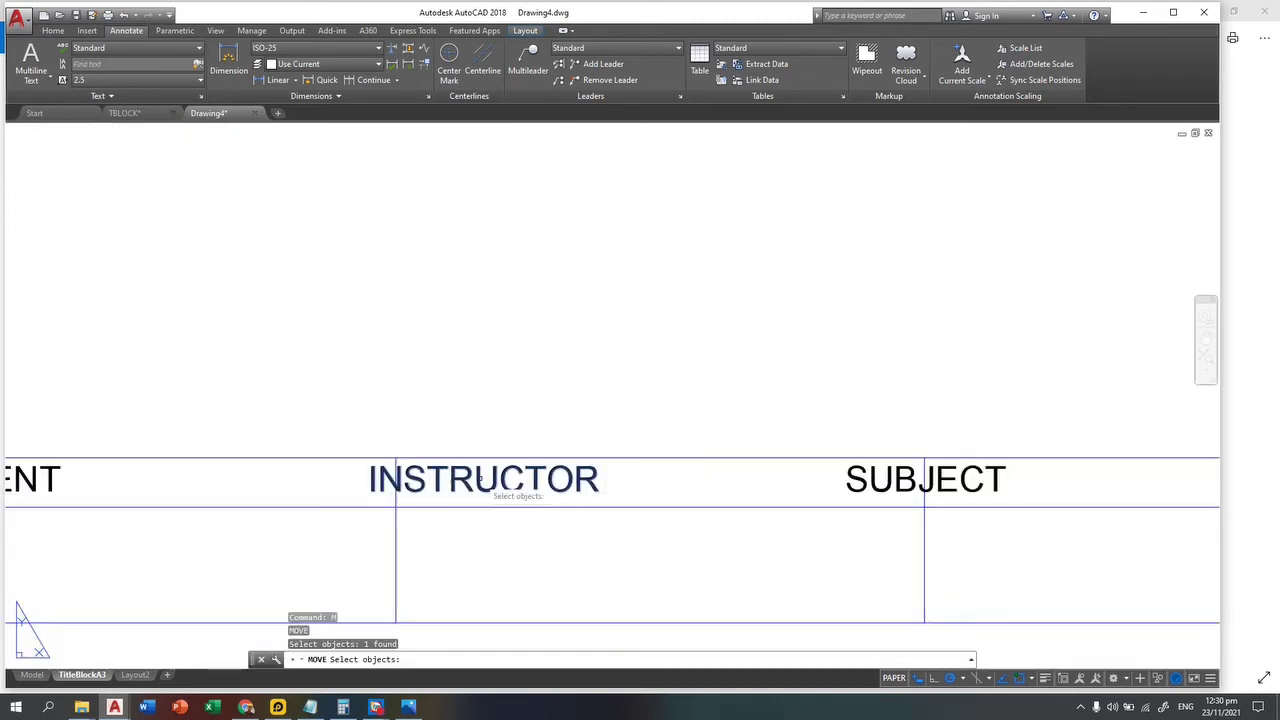
{"action": "key", "text": "Return"}
{"action": "left_click", "coordinate": [463, 463]}
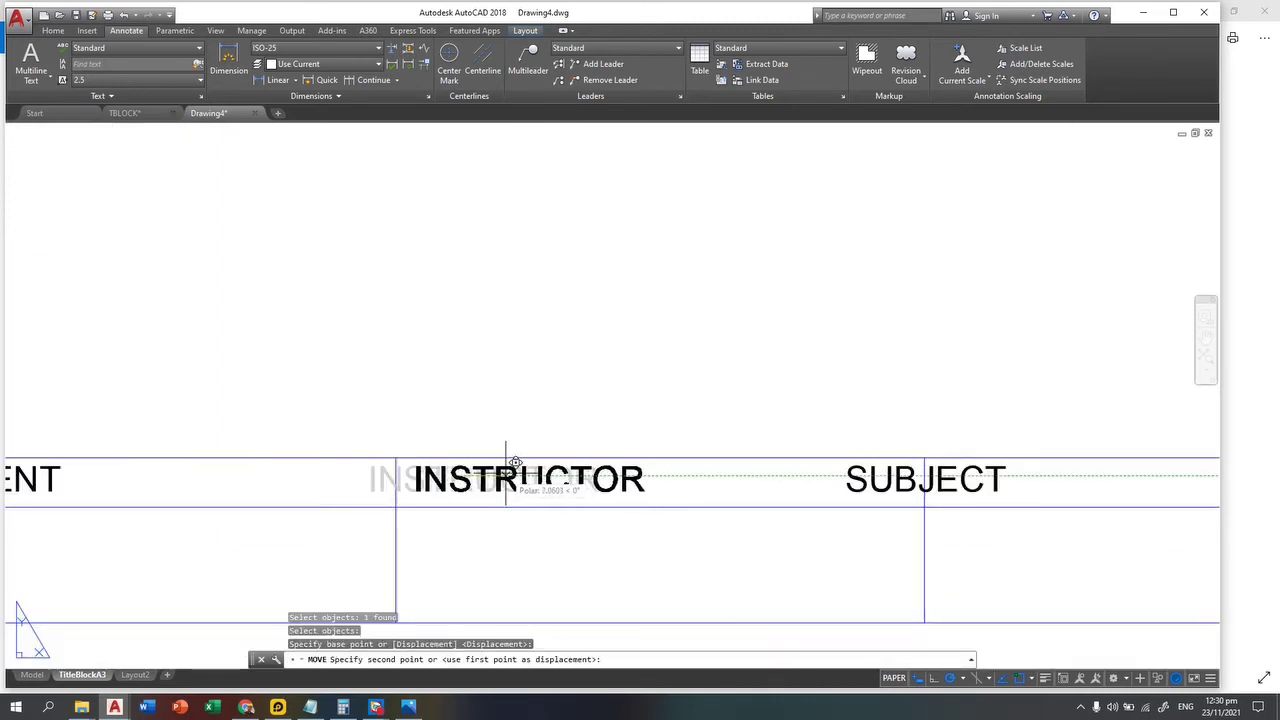
{"action": "left_click", "coordinate": [506, 463]}
{"action": "key", "text": "Return"}
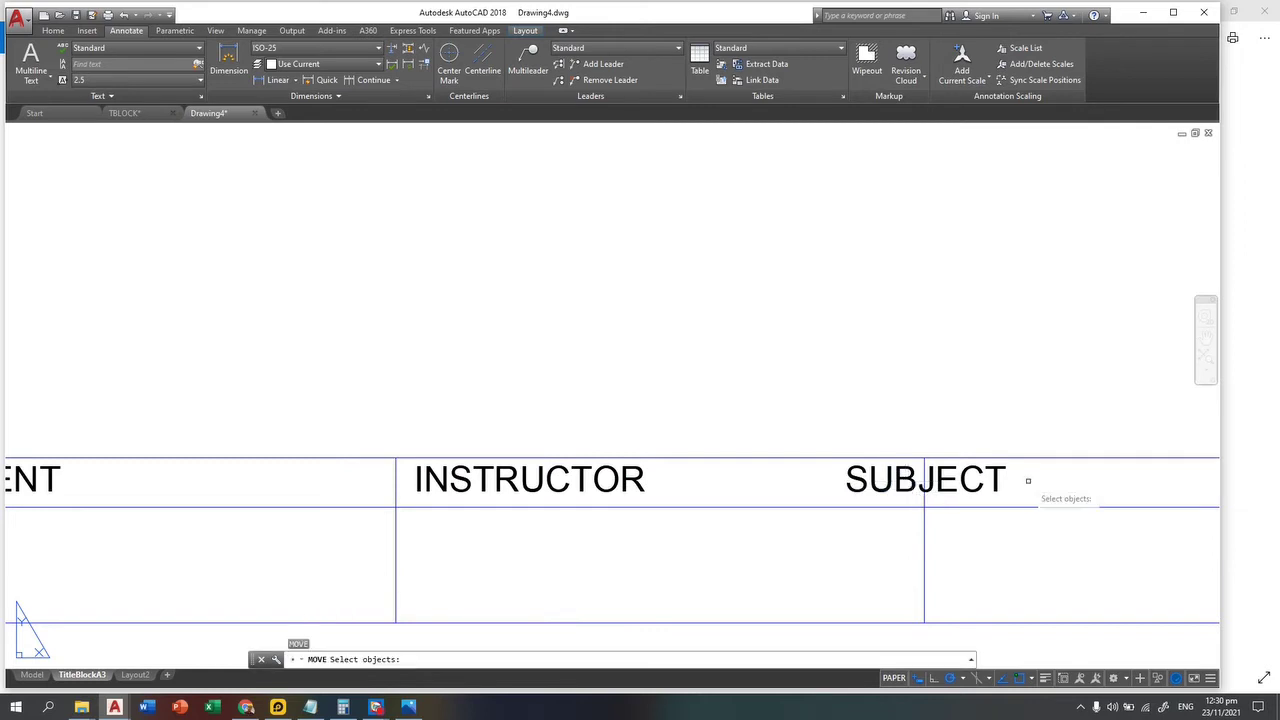
Step: Move the SUBJECT heading to the left side of its own cell
{"action": "left_click", "coordinate": [1051, 457]}
{"action": "left_click", "coordinate": [980, 503]}
{"action": "key", "text": "Return"}
{"action": "left_click", "coordinate": [970, 479]}
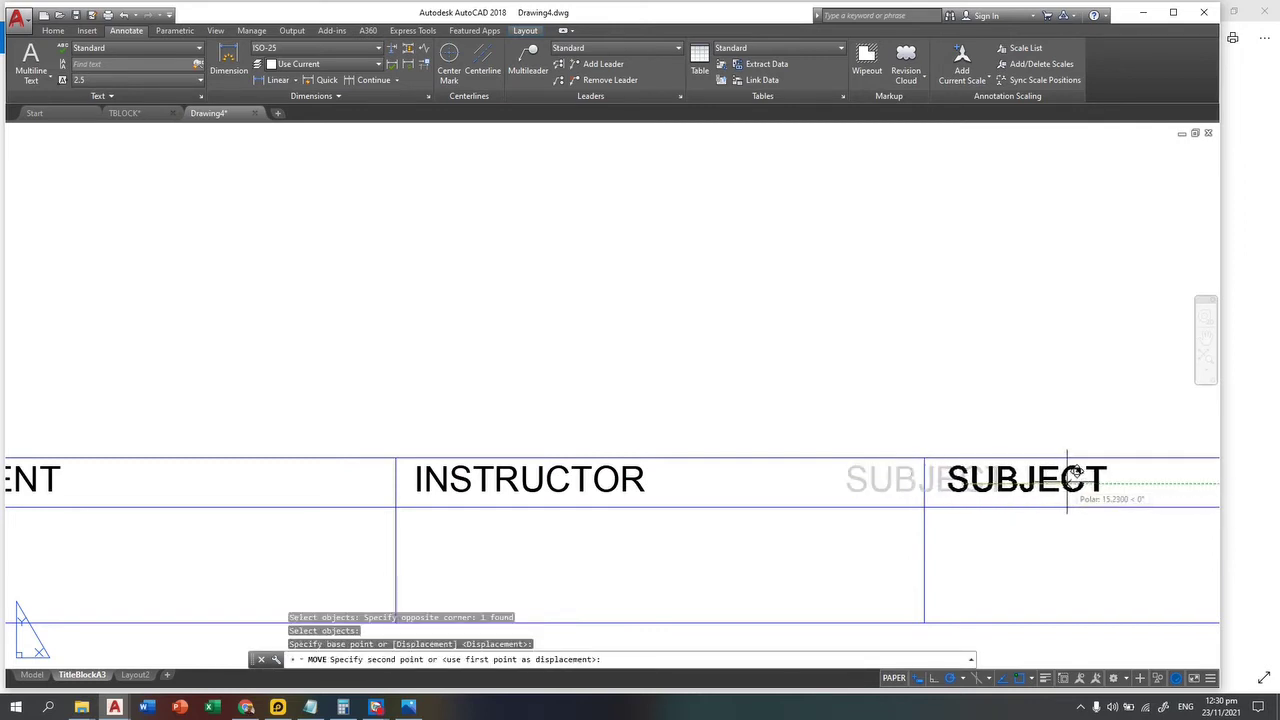
{"action": "left_click", "coordinate": [1075, 477]}
{"action": "key", "text": "Escape"}
{"action": "scroll", "coordinate": [883, 449], "scroll_direction": "down", "scroll_amount": 3}
{"action": "key", "text": "Escape"}
{"action": "middle_click_drag", "start_coordinate": [883, 449], "coordinate": [777, 471]}
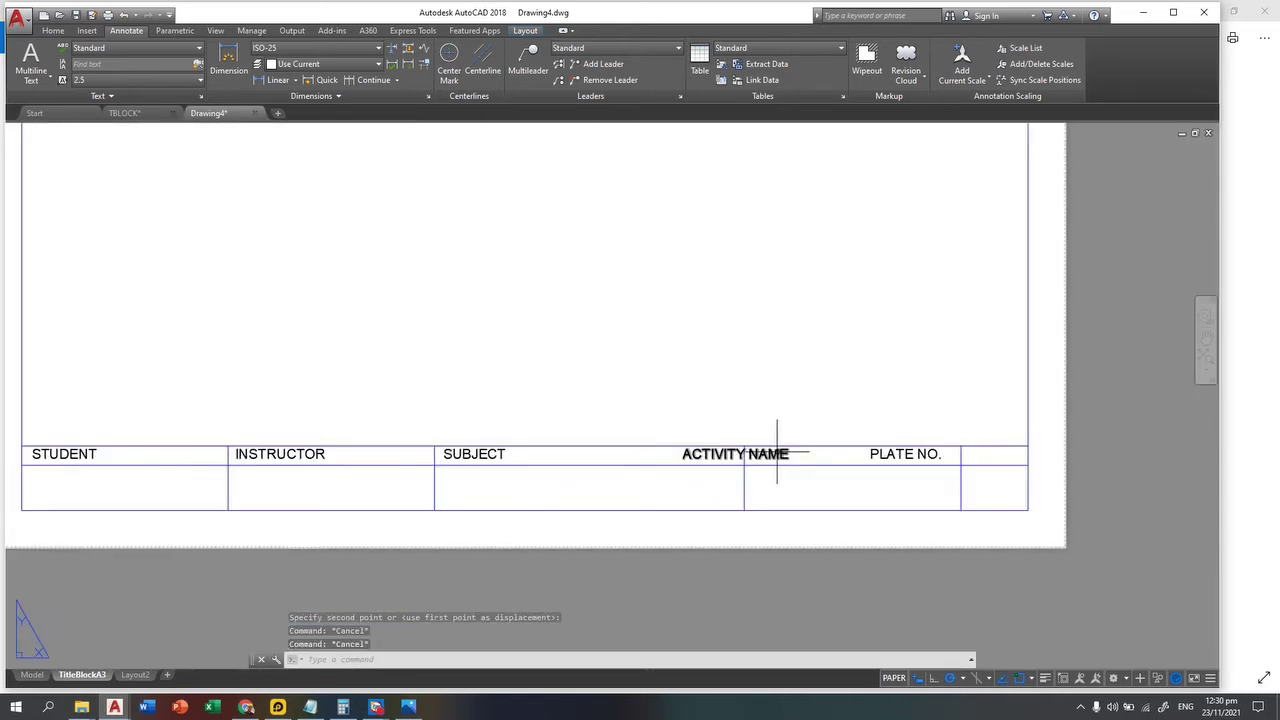
Step: Shift the ACTIVITY NAME heading rightward into its own cell
{"action": "key", "text": "Return"}
{"action": "left_click", "coordinate": [812, 484]}
{"action": "left_click", "coordinate": [684, 422]}
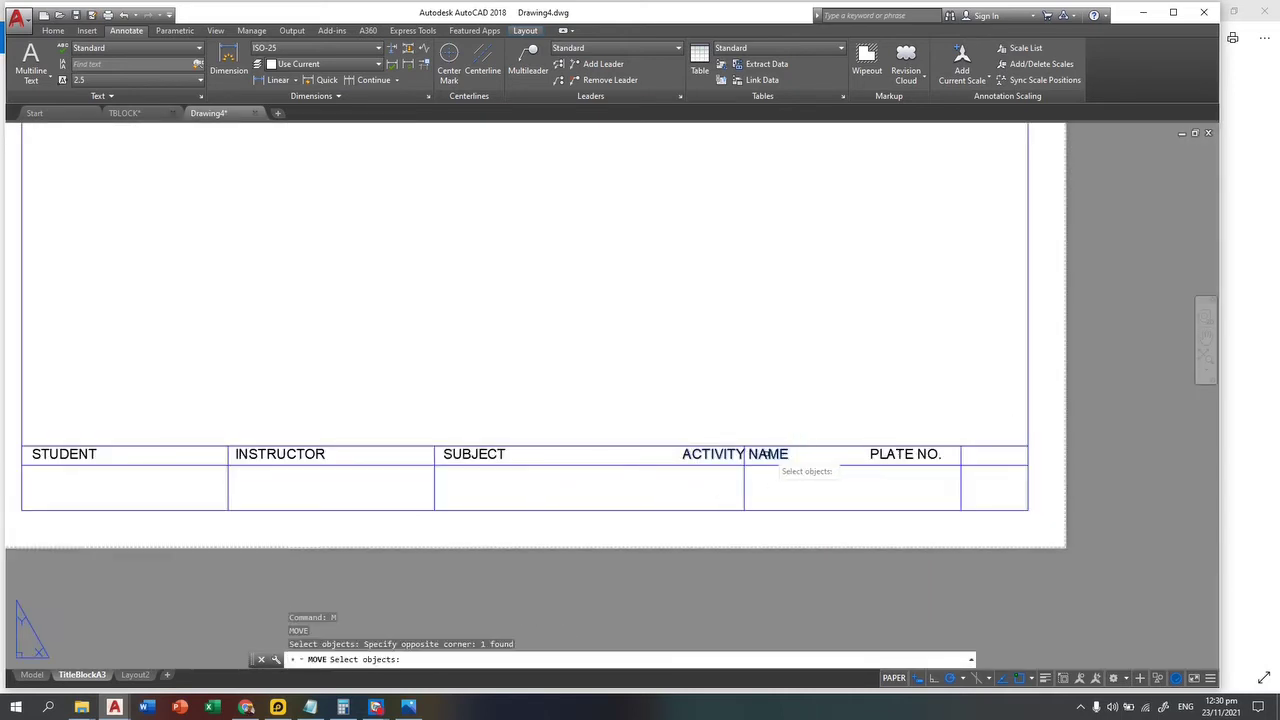
{"action": "key", "text": "Return"}
{"action": "left_click", "coordinate": [772, 445]}
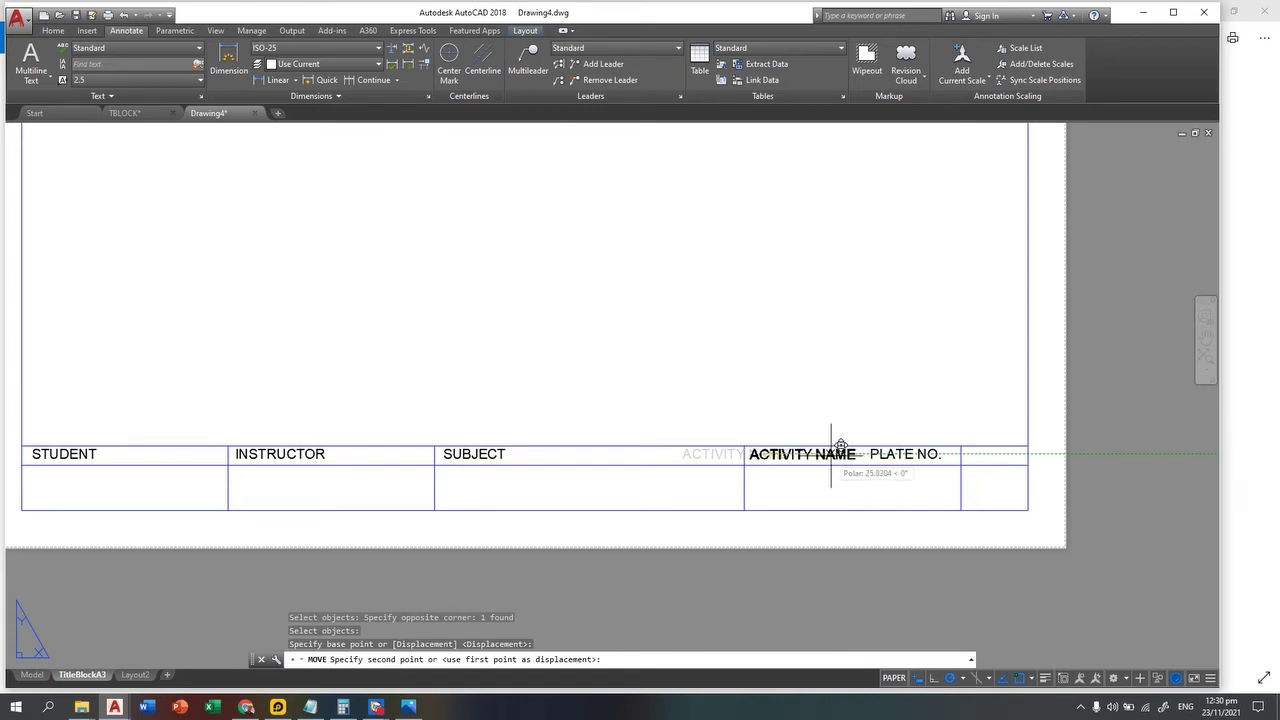
{"action": "left_click", "coordinate": [845, 445]}
{"action": "scroll", "coordinate": [876, 438], "scroll_direction": "up", "scroll_amount": 4}
{"action": "key", "text": "Escape"}
{"action": "key", "text": "Escape"}
{"action": "key", "text": "Escape"}
{"action": "middle_click_drag", "start_coordinate": [1066, 508], "coordinate": [830, 478]}
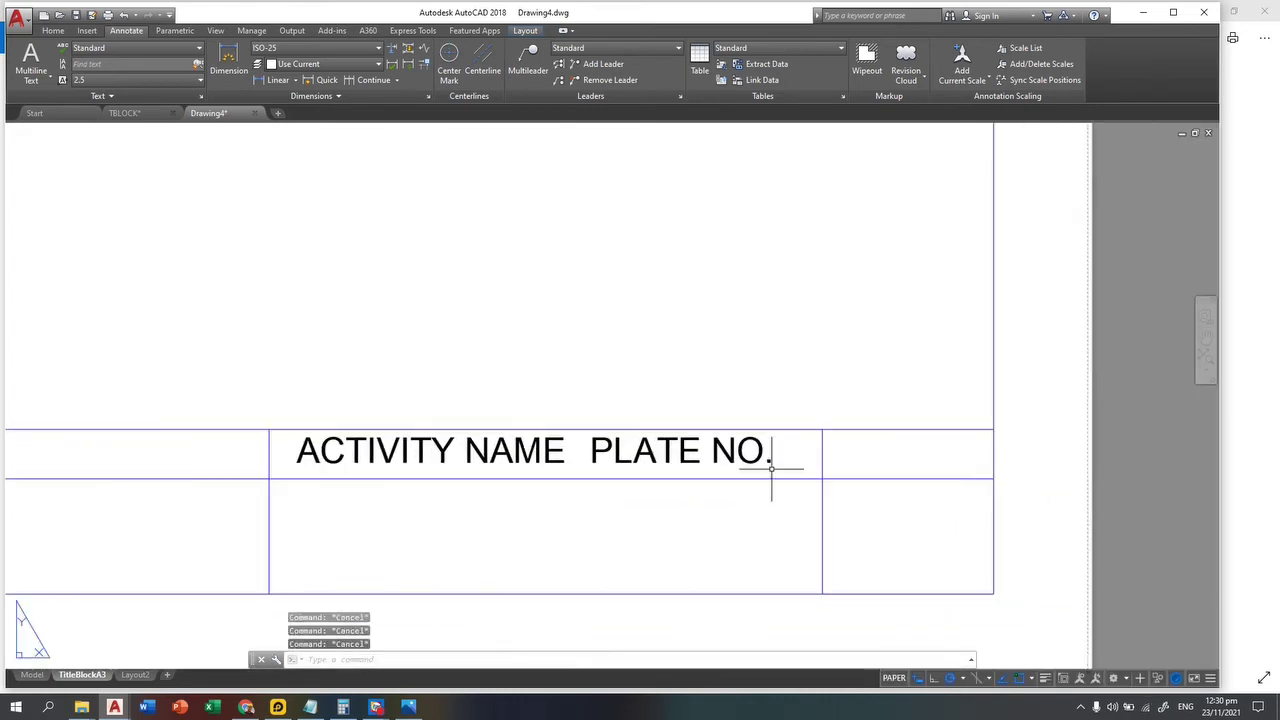
Step: Begin moving the PLATE NO. heading, then cancel the move
{"action": "type", "text": "M"}
{"action": "key", "text": "Return"}
{"action": "scroll", "coordinate": [710, 478], "scroll_direction": "up", "scroll_amount": 3}
{"action": "left_click", "coordinate": [840, 428]}
{"action": "left_click", "coordinate": [722, 440]}
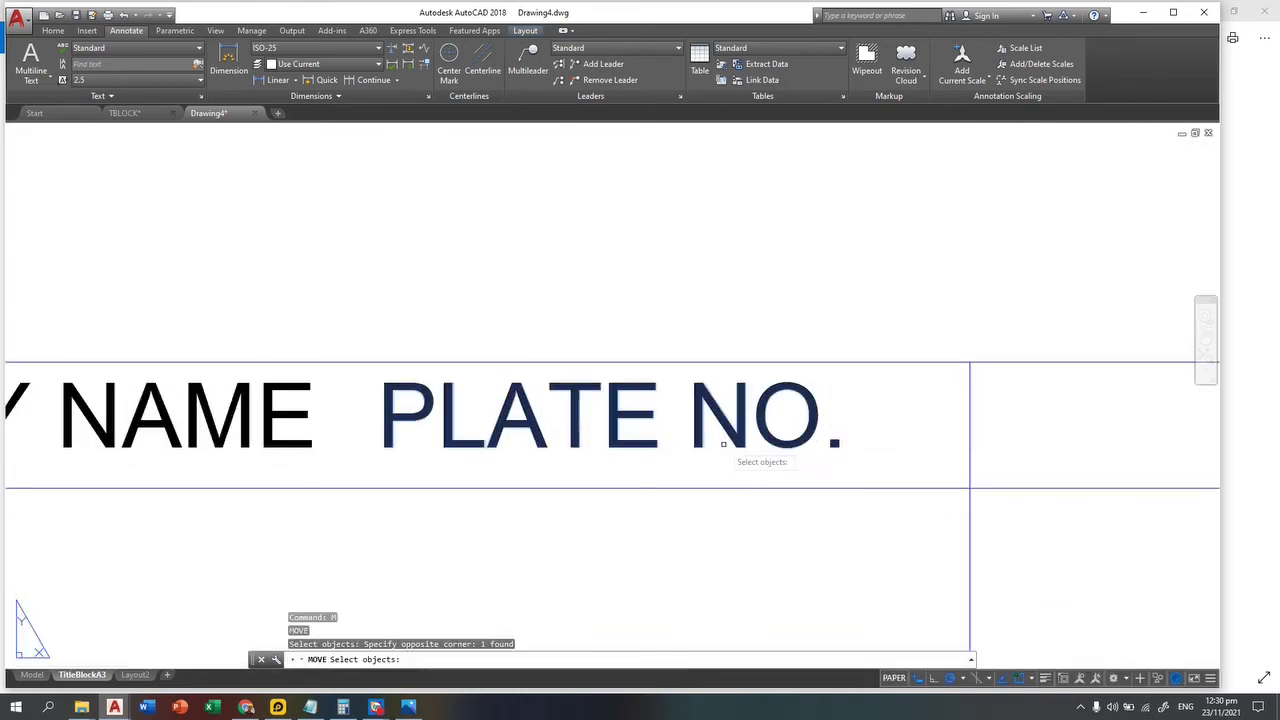
{"action": "key", "text": "Return"}
{"action": "left_click", "coordinate": [706, 398]}
{"action": "middle_click_drag", "start_coordinate": [960, 400], "coordinate": [462, 403]}
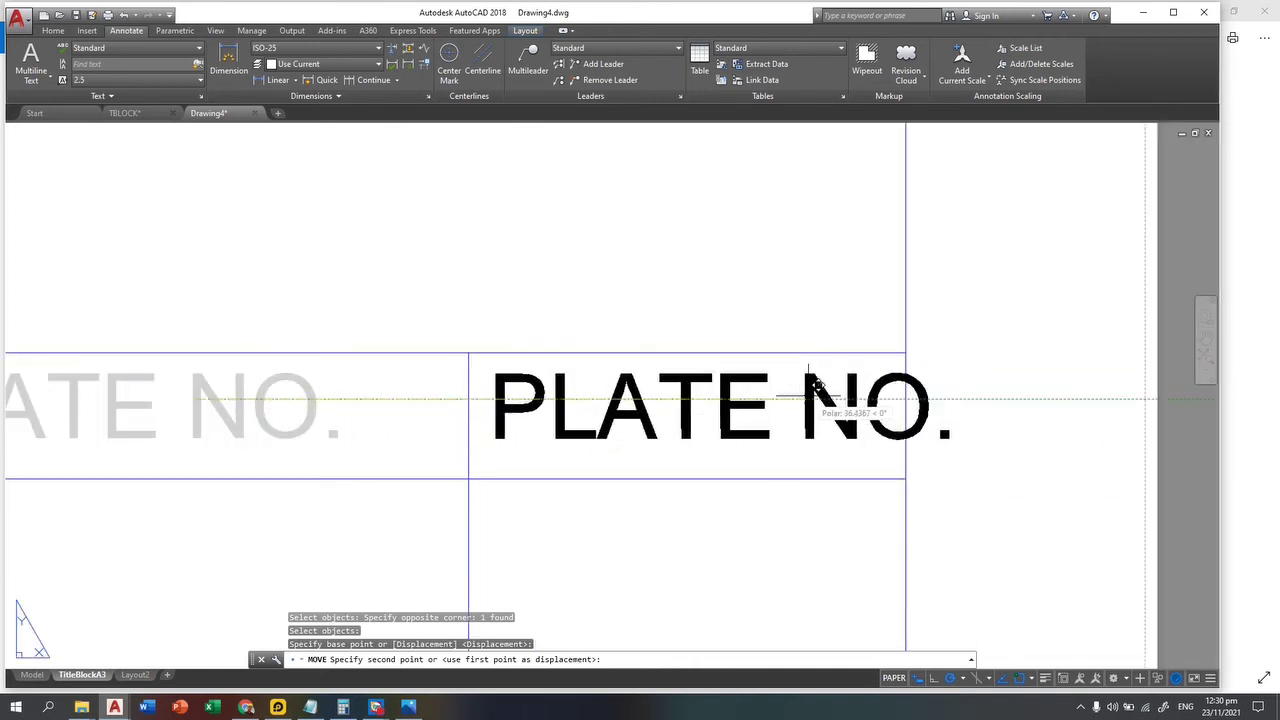
{"action": "key", "text": "Escape"}
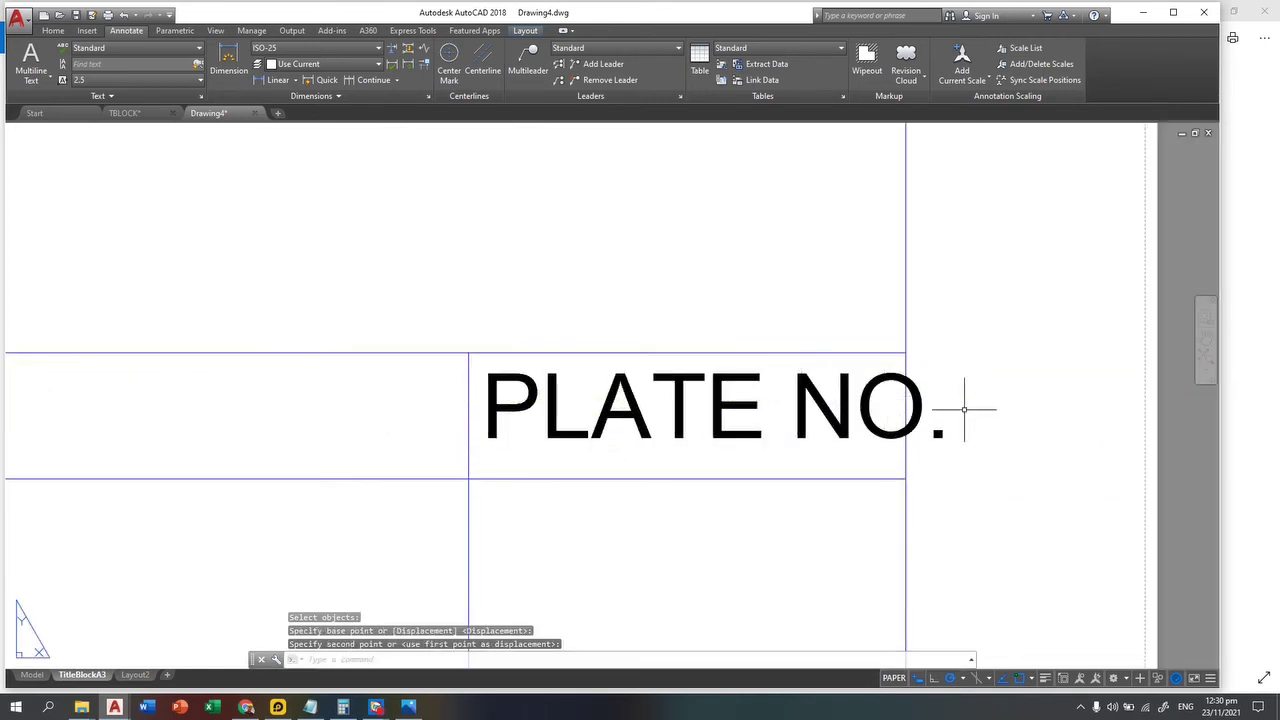
{"action": "key", "text": "Escape"}
Step: Reduce the PLATE NO. heading's text height to 3.5 in the Text Editor
{"action": "left_click", "coordinate": [886, 409]}
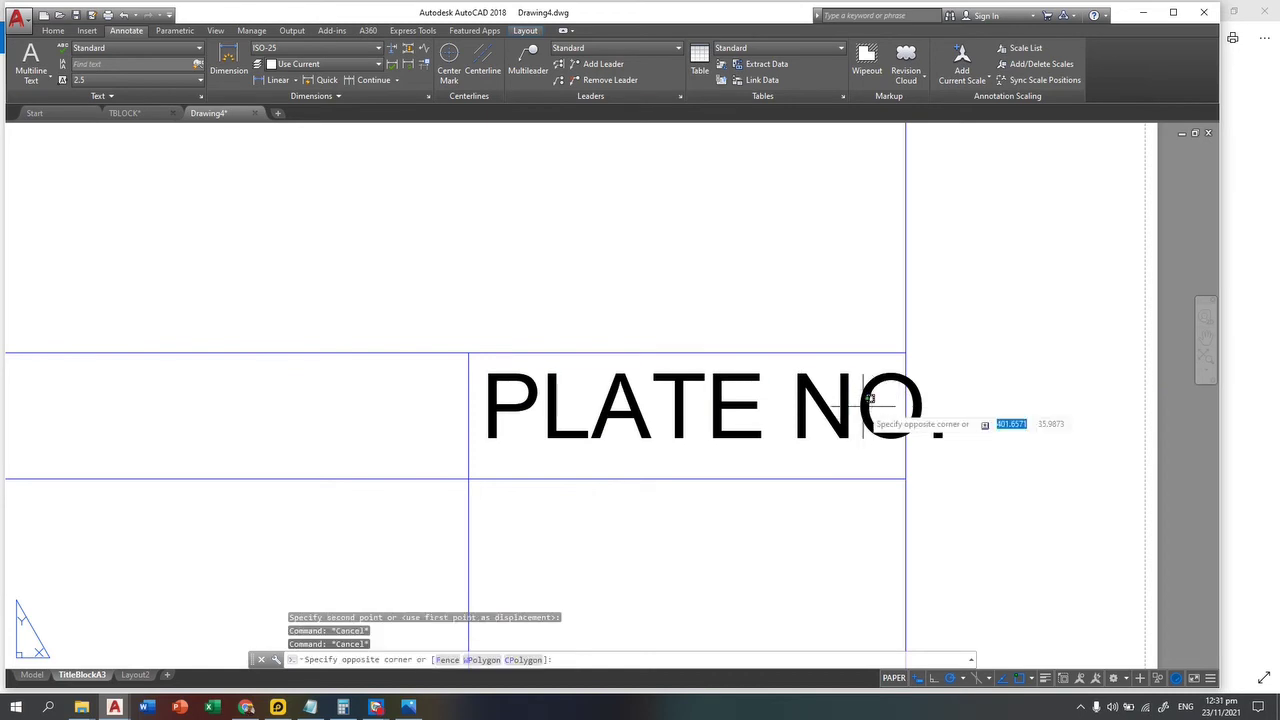
{"action": "key", "text": "Escape"}
{"action": "double_click", "coordinate": [857, 409]}
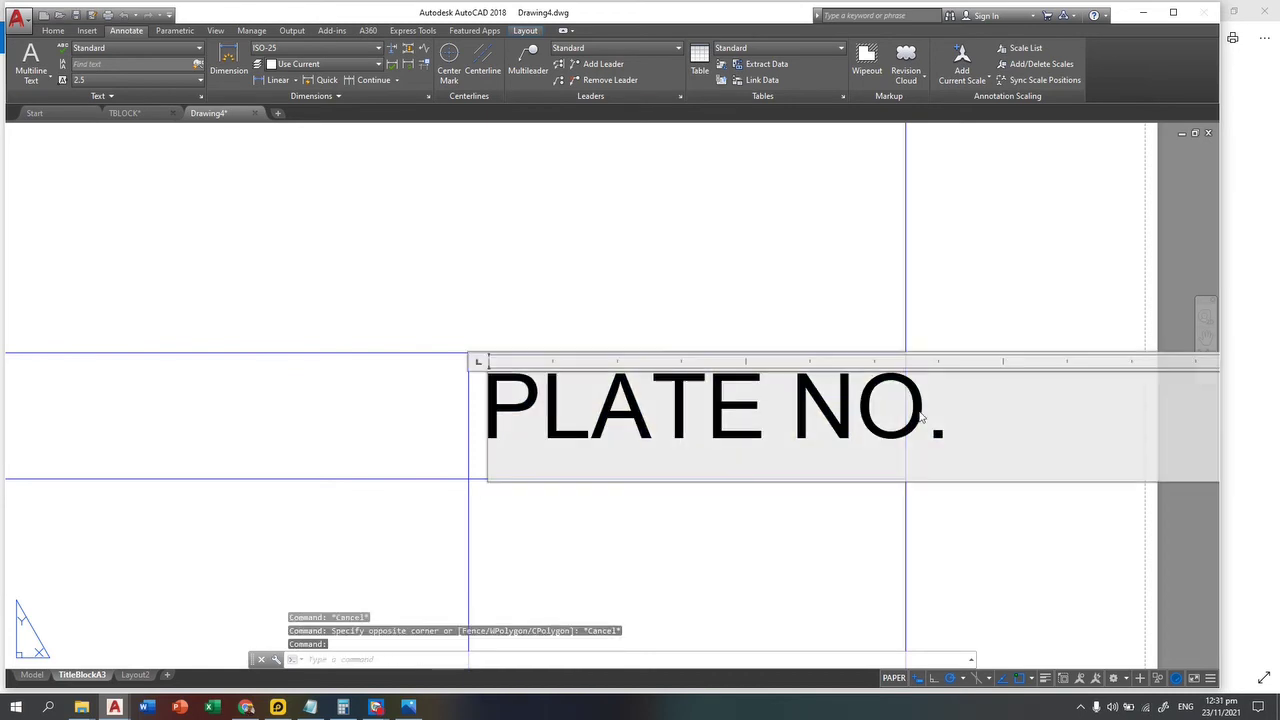
{"action": "triple_click", "coordinate": [857, 410]}
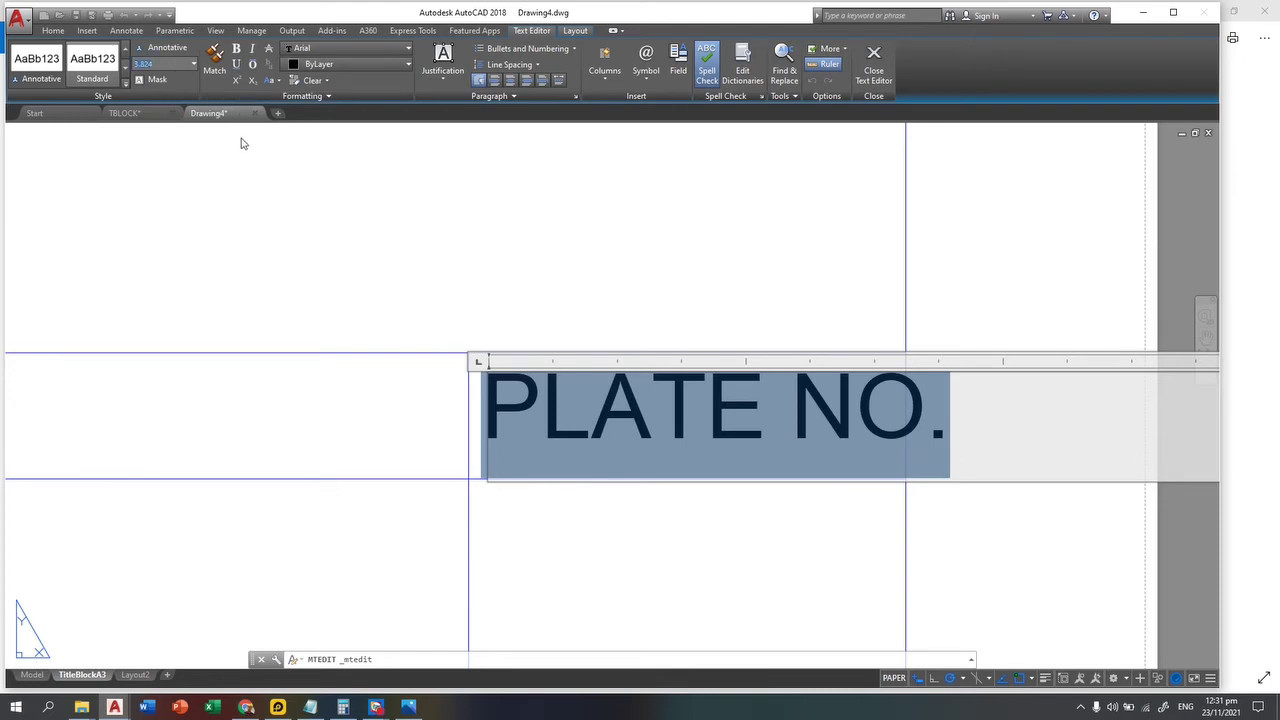
{"action": "type", "text": "3.5"}
{"action": "key", "text": "Return"}
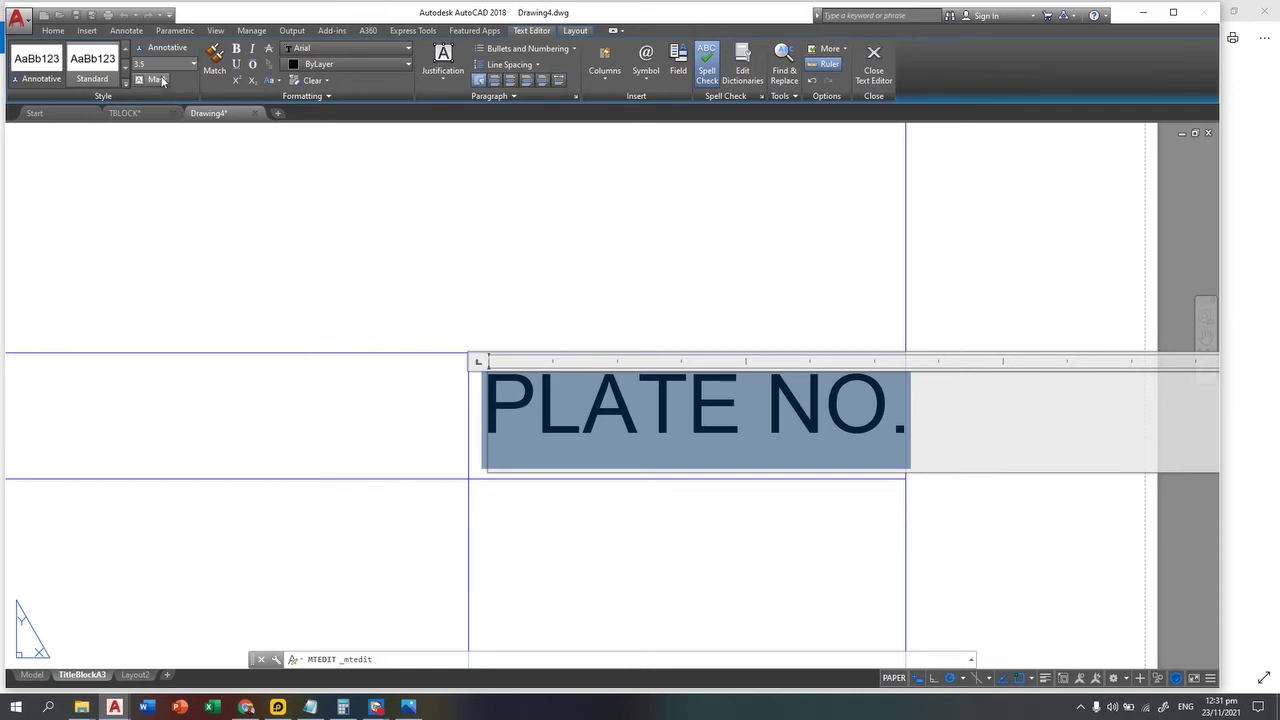
{"action": "key", "text": "Return"}
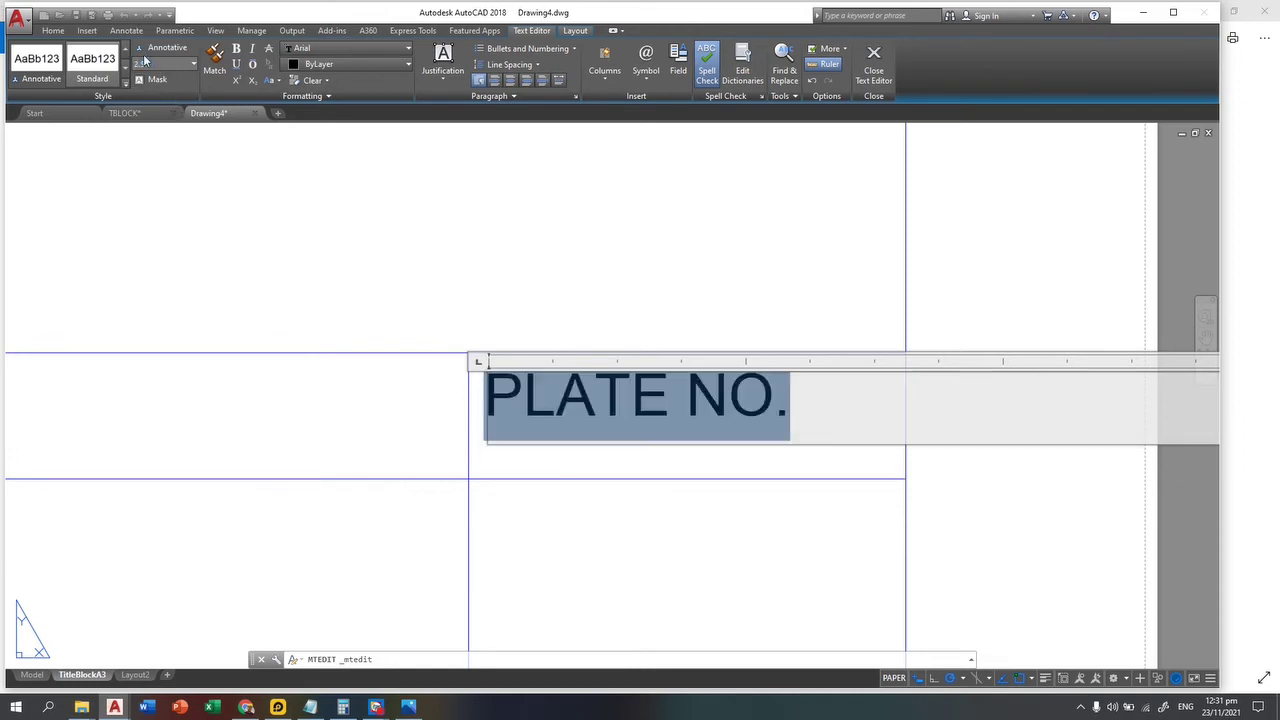
{"action": "left_click", "coordinate": [454, 209]}
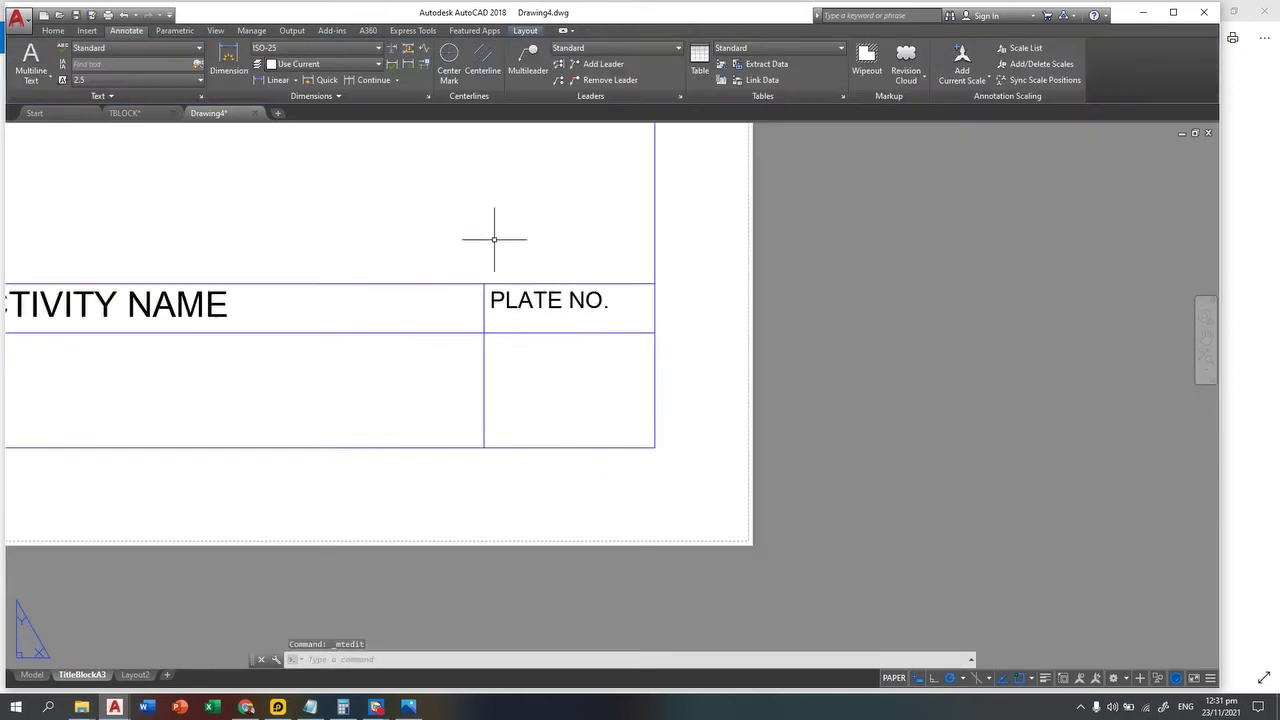
Step: Try offsetting the empty title block's bottom line by 2.5, then cancel
{"action": "scroll", "coordinate": [686, 394], "scroll_direction": "down", "scroll_amount": 6}
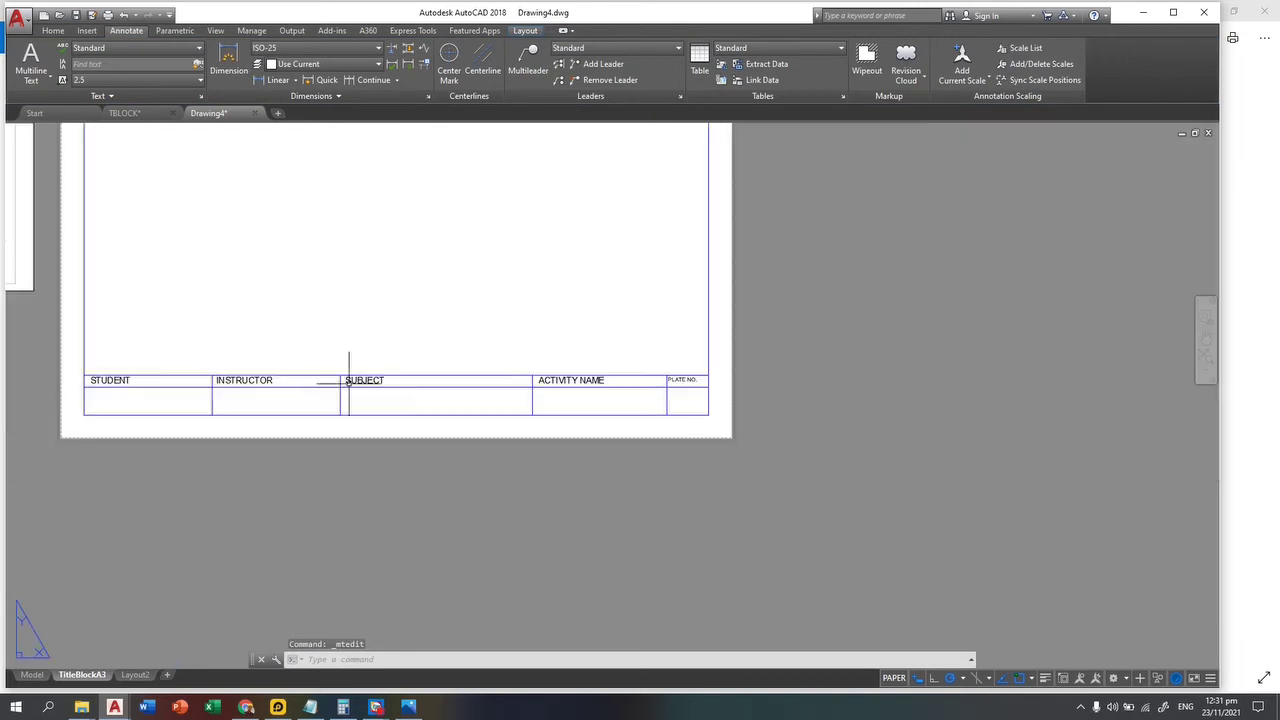
{"action": "middle_click_drag", "start_coordinate": [343, 385], "coordinate": [690, 395]}
{"action": "scroll", "coordinate": [190, 243], "scroll_direction": "up", "scroll_amount": 2}
{"action": "scroll", "coordinate": [239, 316], "scroll_direction": "up", "scroll_amount": 4}
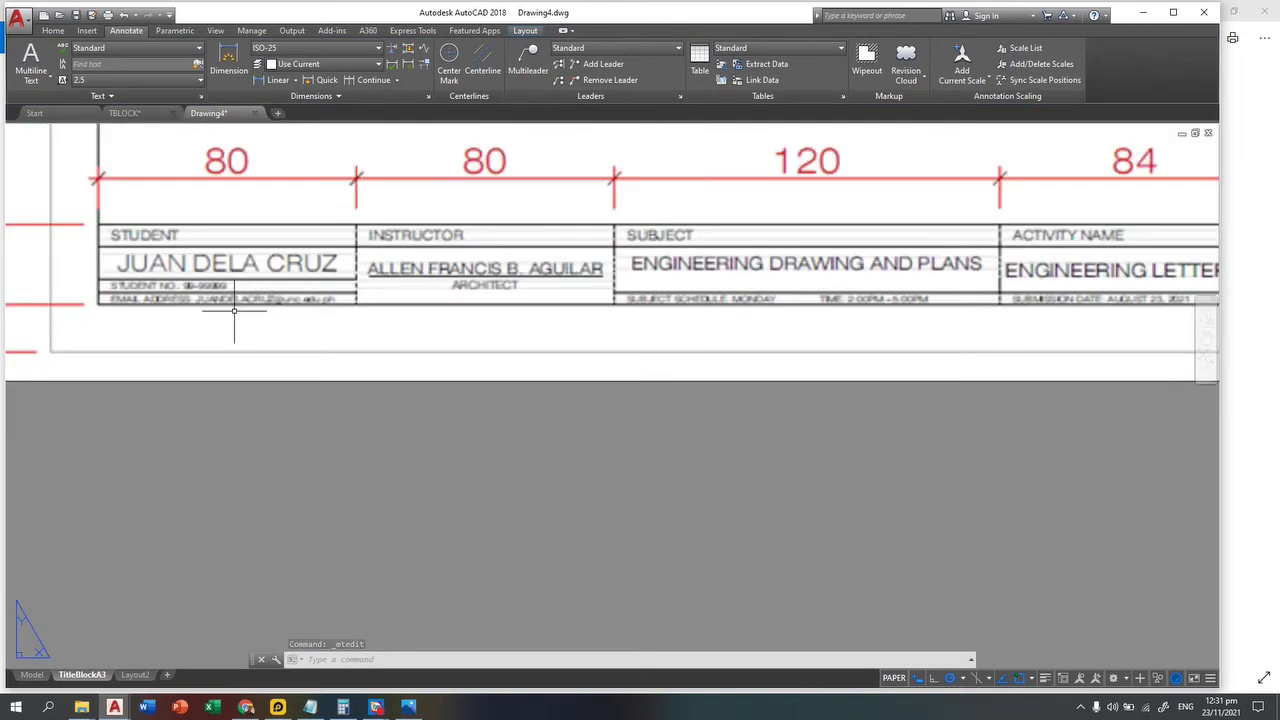
{"action": "scroll", "coordinate": [175, 310], "scroll_direction": "up", "scroll_amount": 4}
{"action": "scroll", "coordinate": [190, 312], "scroll_direction": "down", "scroll_amount": 4}
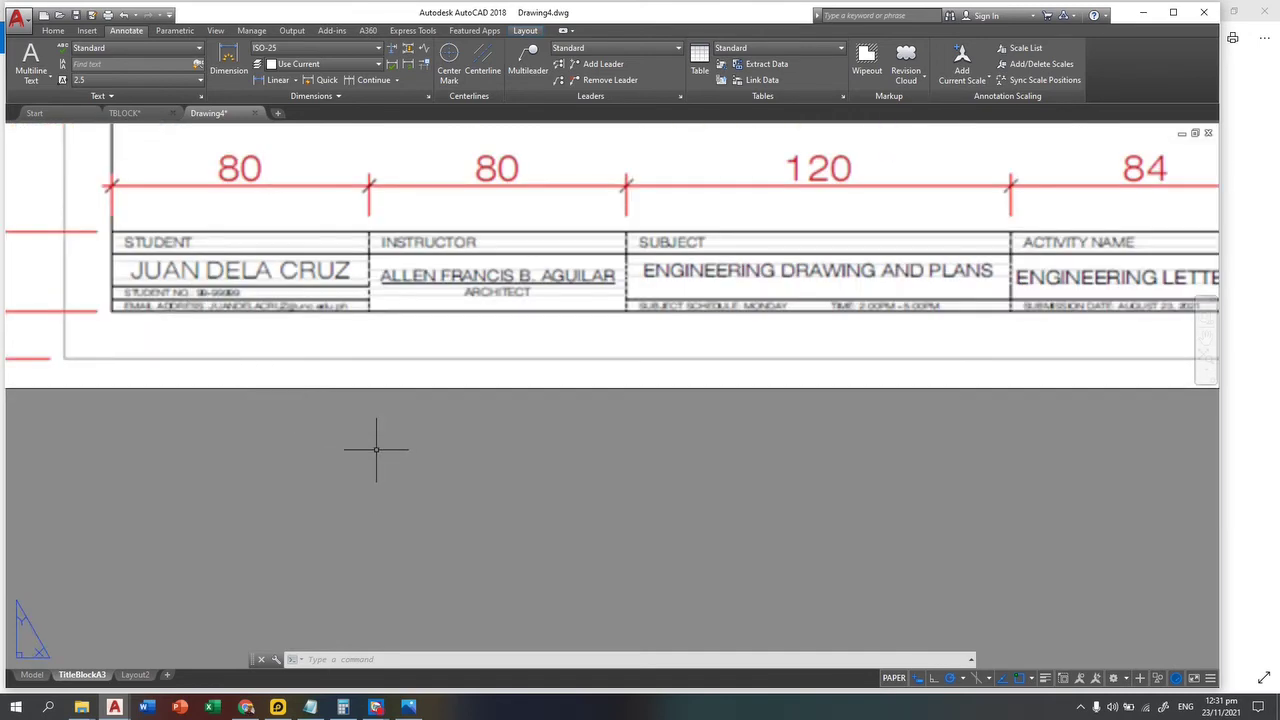
{"action": "scroll", "coordinate": [689, 483], "scroll_direction": "down", "scroll_amount": 2}
{"action": "scroll", "coordinate": [571, 491], "scroll_direction": "down", "scroll_amount": 2}
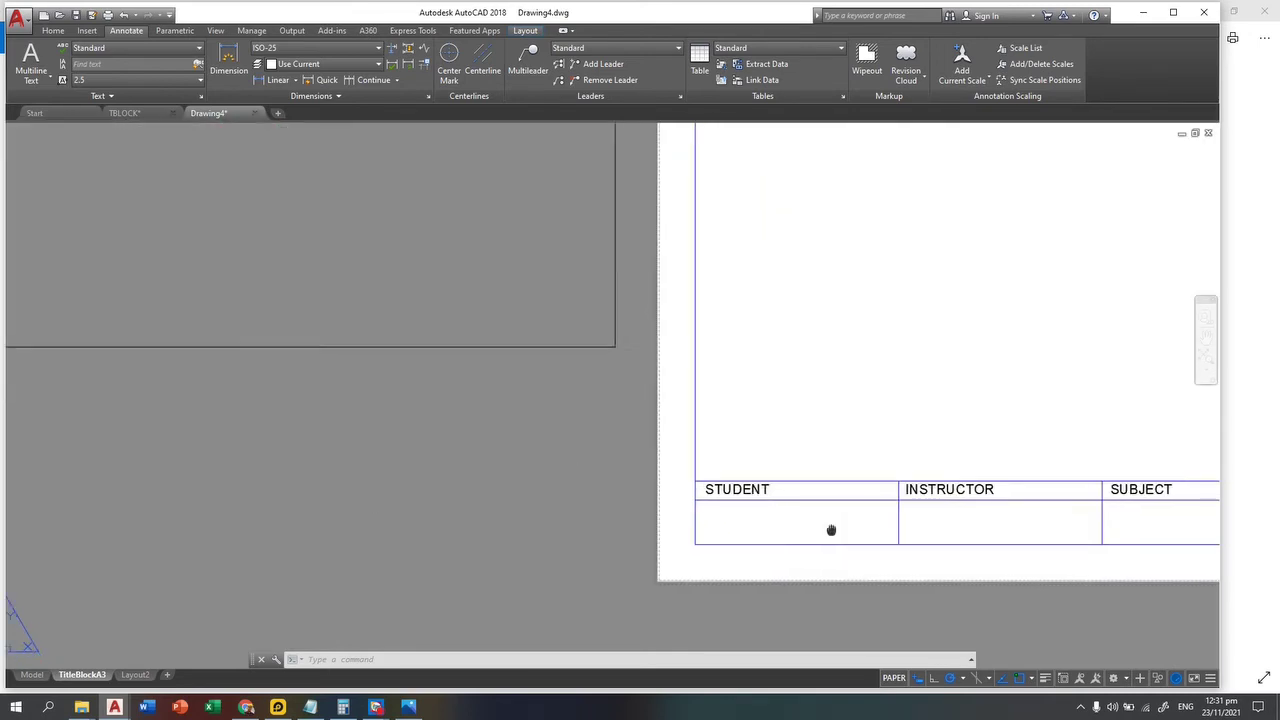
{"action": "middle_click_drag", "start_coordinate": [831, 529], "coordinate": [524, 485]}
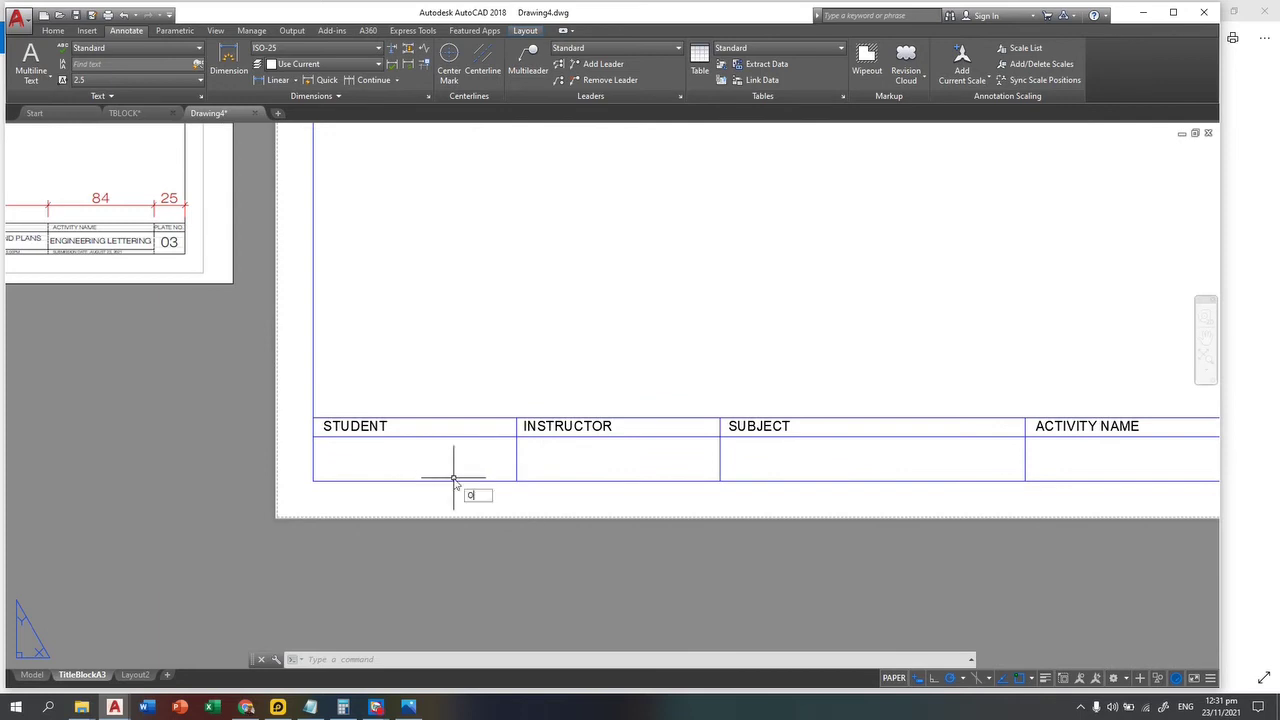
{"action": "key", "text": "Return"}
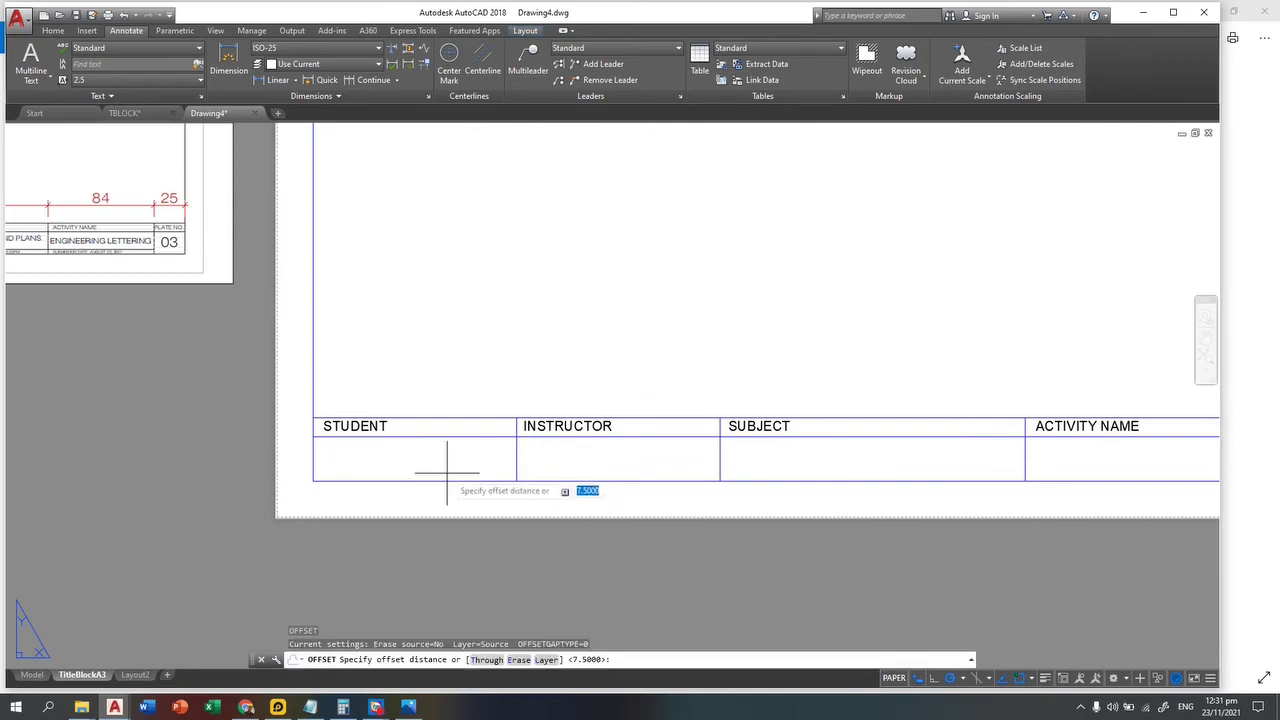
{"action": "type", "text": "2.5"}
{"action": "key", "text": "Return"}
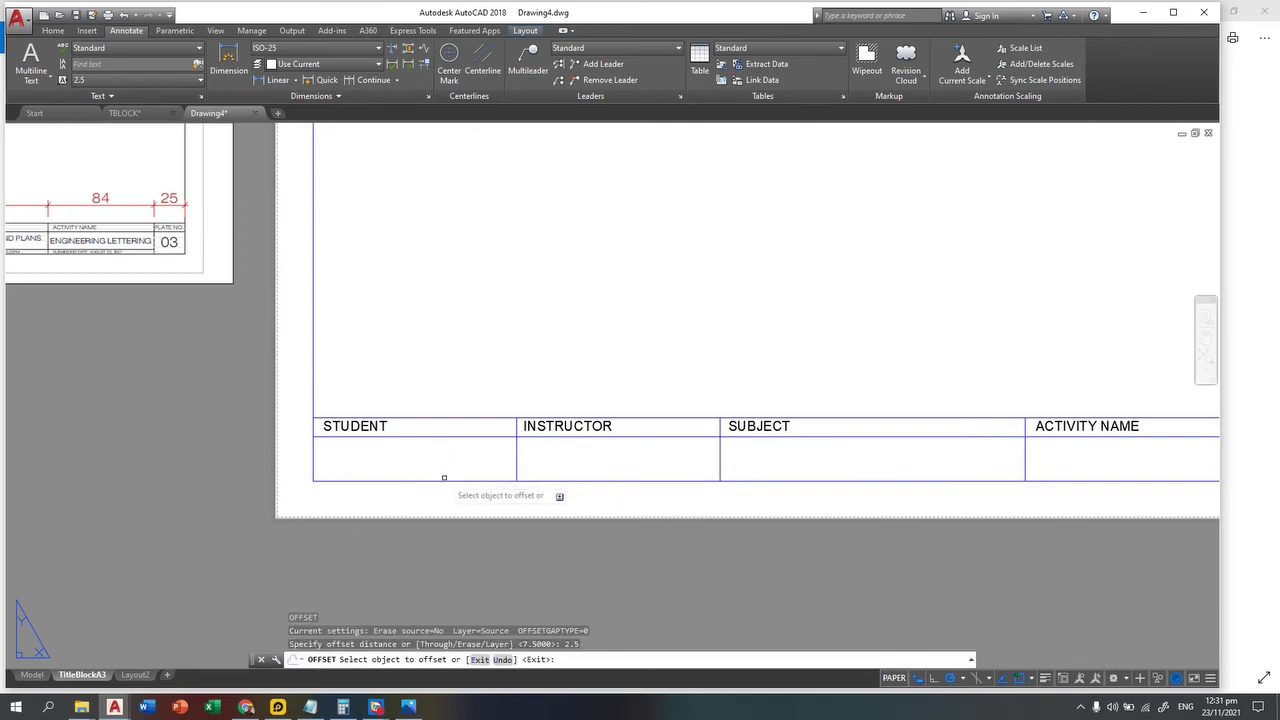
{"action": "left_click", "coordinate": [444, 478]}
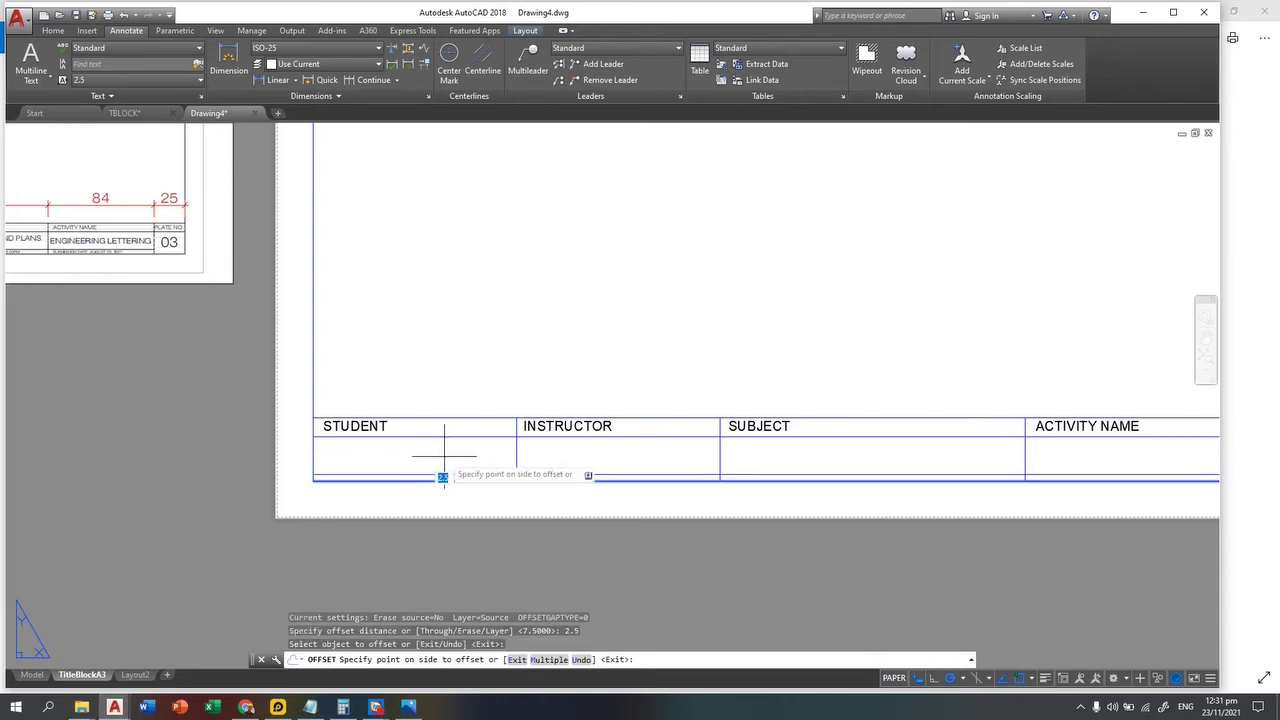
{"action": "key", "text": "Escape"}
{"action": "key", "text": "Escape"}
Step: Offset the title block's bottom line 5 units upward
{"action": "type", "text": "O"}
{"action": "key", "text": "Return"}
{"action": "type", "text": "5"}
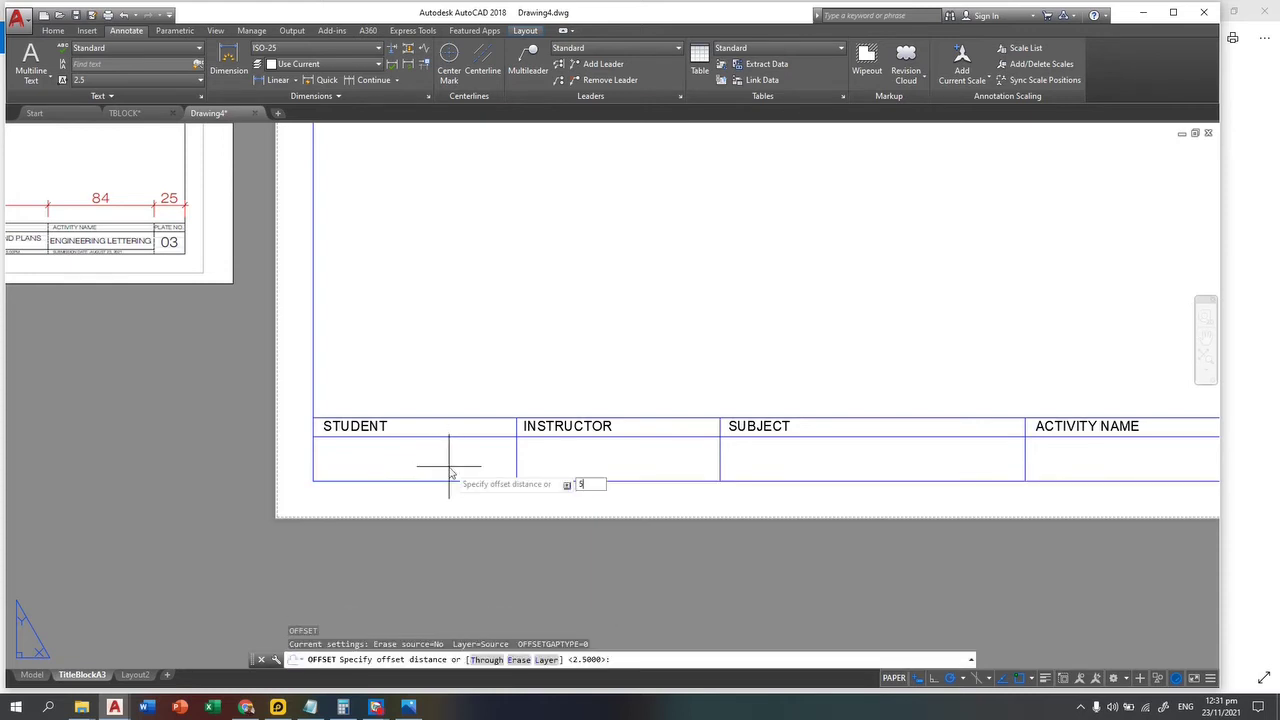
{"action": "key", "text": "Return"}
{"action": "left_click", "coordinate": [445, 479]}
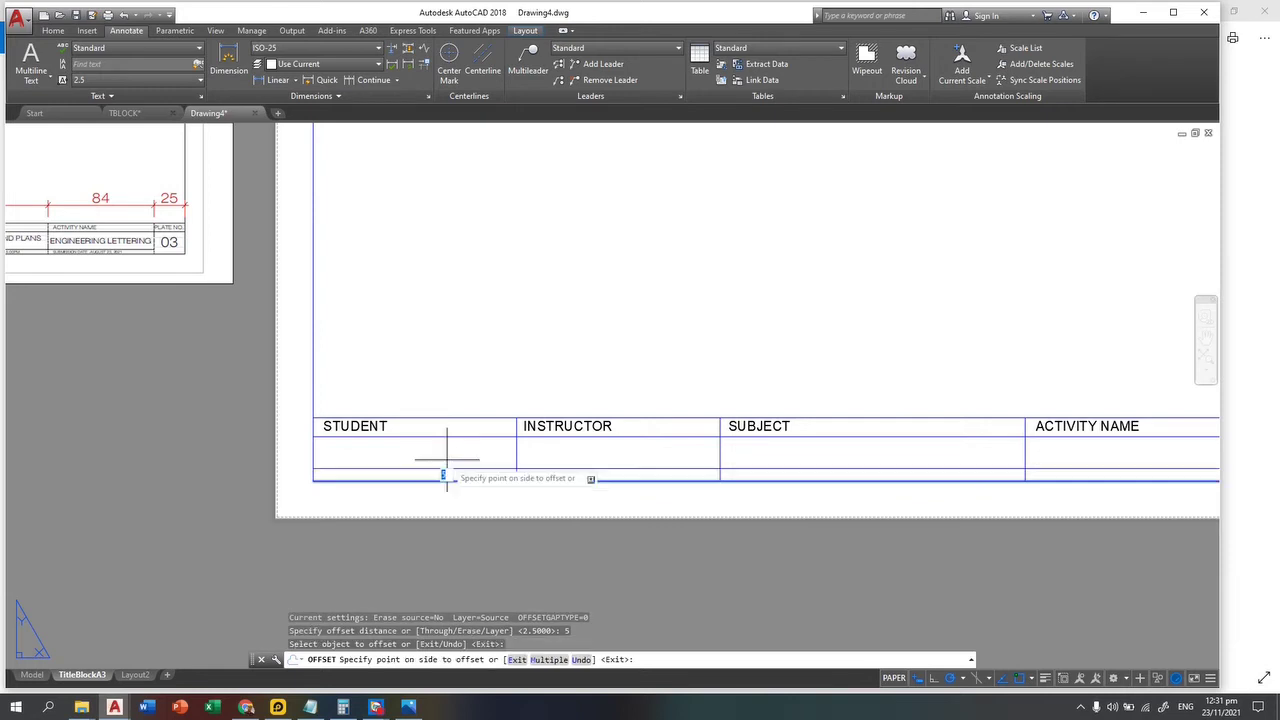
{"action": "left_click", "coordinate": [448, 451]}
{"action": "middle_click_drag", "start_coordinate": [461, 444], "coordinate": [850, 496]}
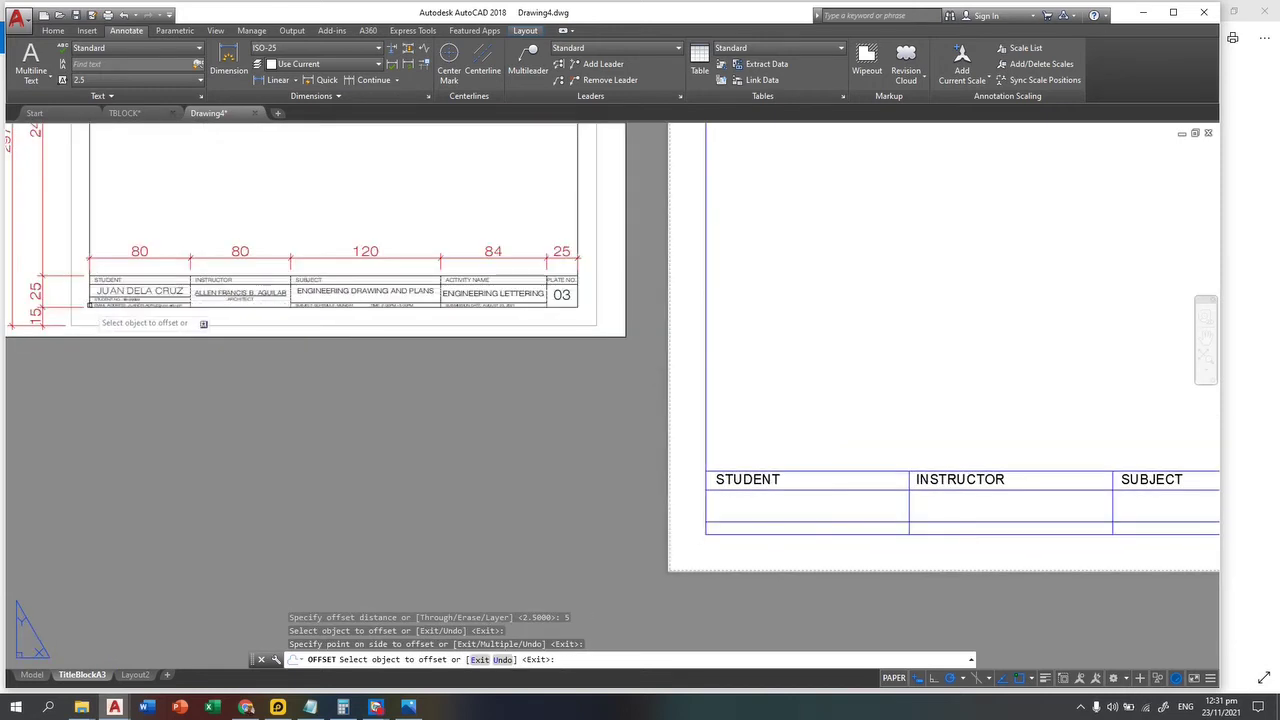
{"action": "middle_click_drag", "start_coordinate": [400, 390], "coordinate": [393, 425]}
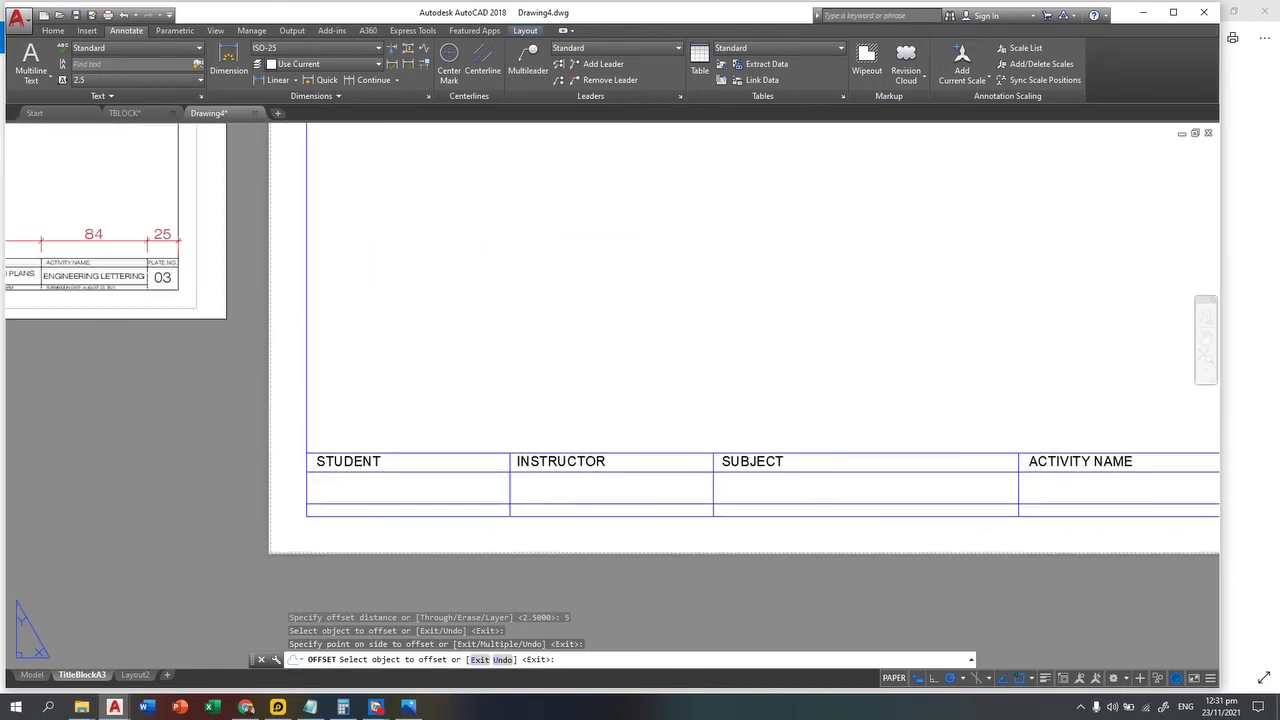
{"action": "left_click", "coordinate": [466, 504]}
{"action": "key", "text": "Escape"}
{"action": "key", "text": "Escape"}
{"action": "key", "text": "Escape"}
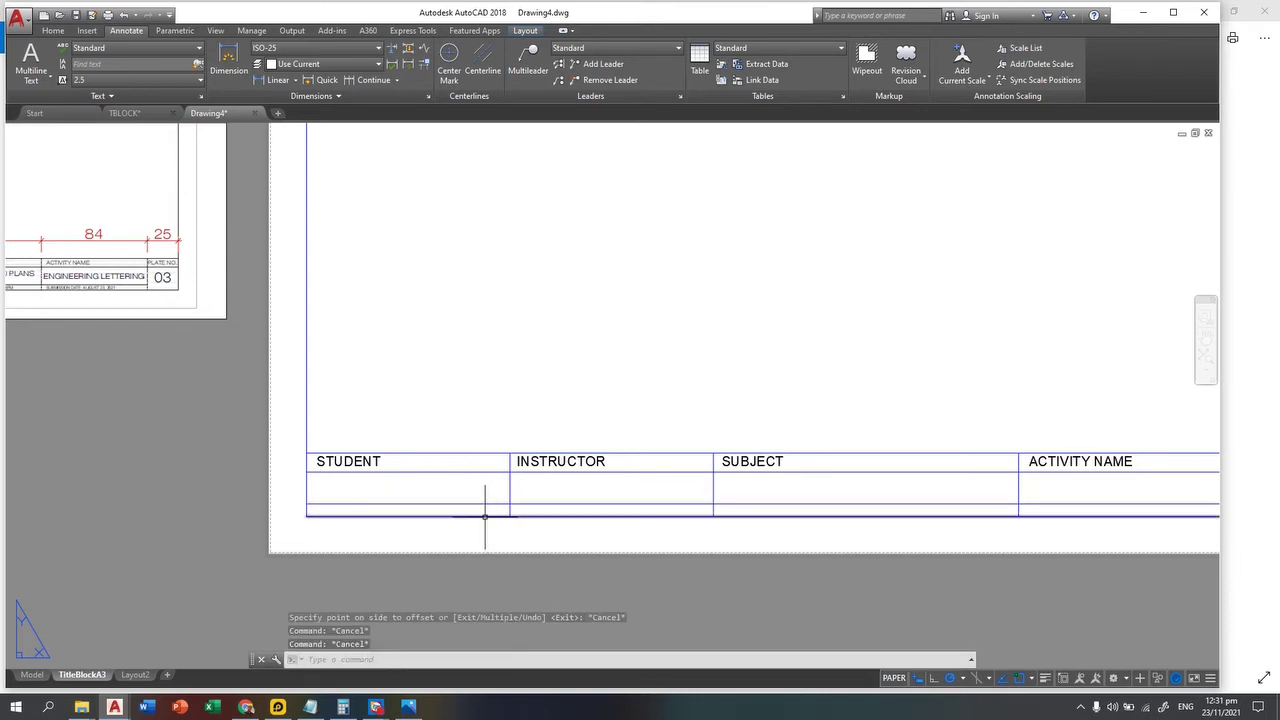
Step: Compare the reference title block with the new blue one, ending on the STUDENT, INSTRUCTOR and SUBJECT rows
{"action": "scroll", "coordinate": [478, 505], "scroll_direction": "up", "scroll_amount": 4}
{"action": "scroll", "coordinate": [465, 467], "scroll_direction": "down", "scroll_amount": 4}
{"action": "middle_click_drag", "start_coordinate": [465, 467], "coordinate": [930, 588]}
{"action": "scroll", "coordinate": [193, 357], "scroll_direction": "up", "scroll_amount": 7}
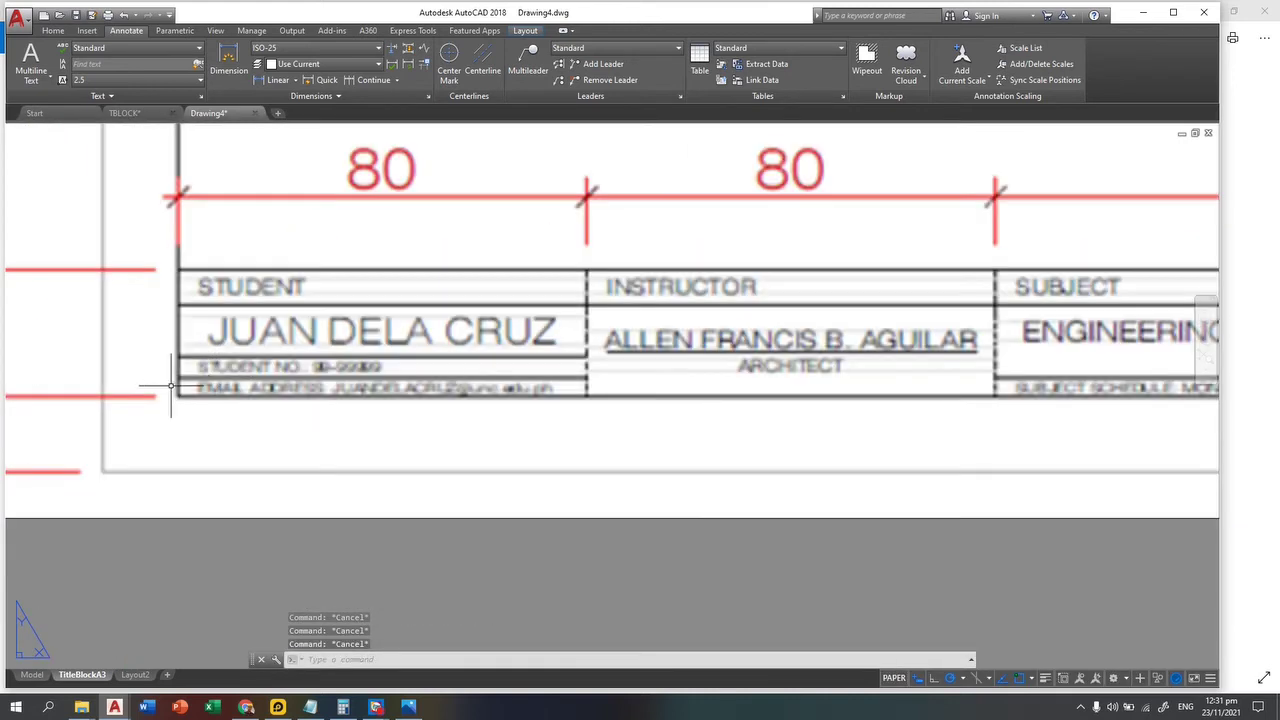
{"action": "scroll", "coordinate": [335, 377], "scroll_direction": "up", "scroll_amount": 3}
{"action": "scroll", "coordinate": [507, 412], "scroll_direction": "down", "scroll_amount": 4}
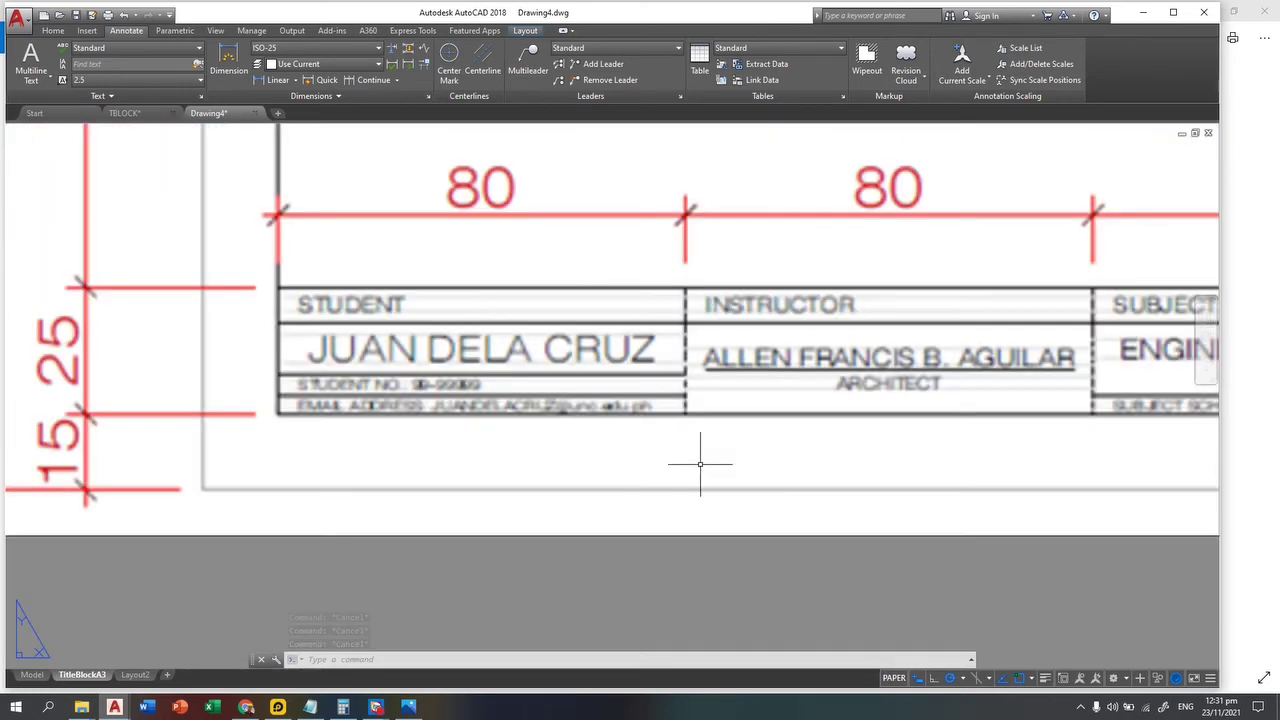
{"action": "middle_click_drag", "start_coordinate": [343, 413], "coordinate": [743, 557]}
{"action": "key", "text": "Escape"}
{"action": "key", "text": "Escape"}
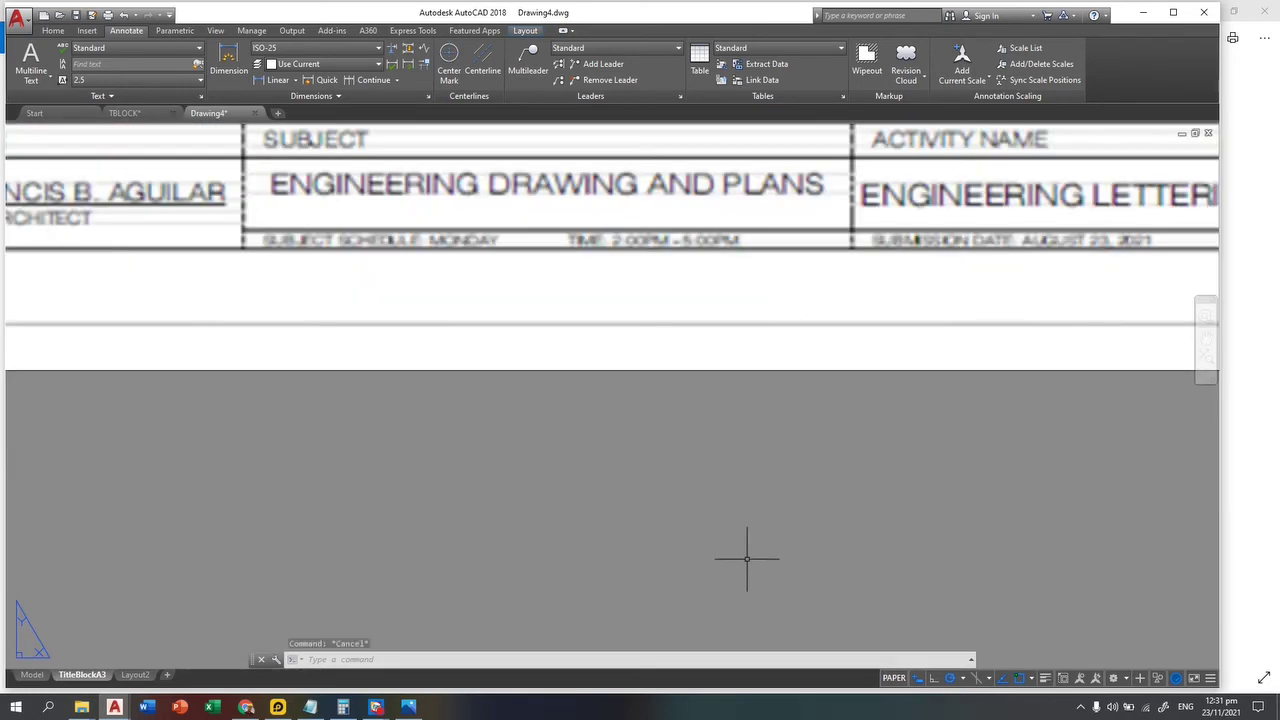
{"action": "scroll", "coordinate": [909, 523], "scroll_direction": "down", "scroll_amount": 3}
{"action": "scroll", "coordinate": [597, 647], "scroll_direction": "up", "scroll_amount": 4}
{"action": "middle_click_drag", "start_coordinate": [700, 620], "coordinate": [436, 401]}
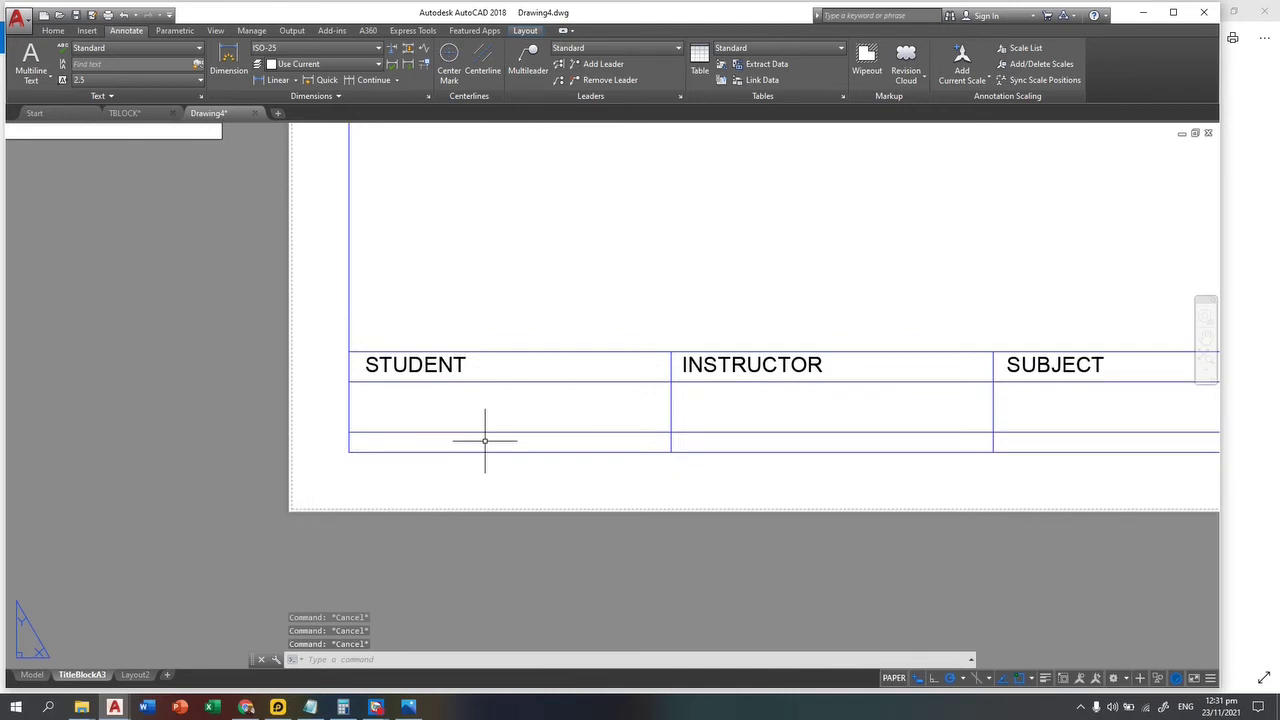
Step: Erase the lower row line and offset the table's bottom edge 7.5 upward
{"action": "left_click", "coordinate": [450, 431]}
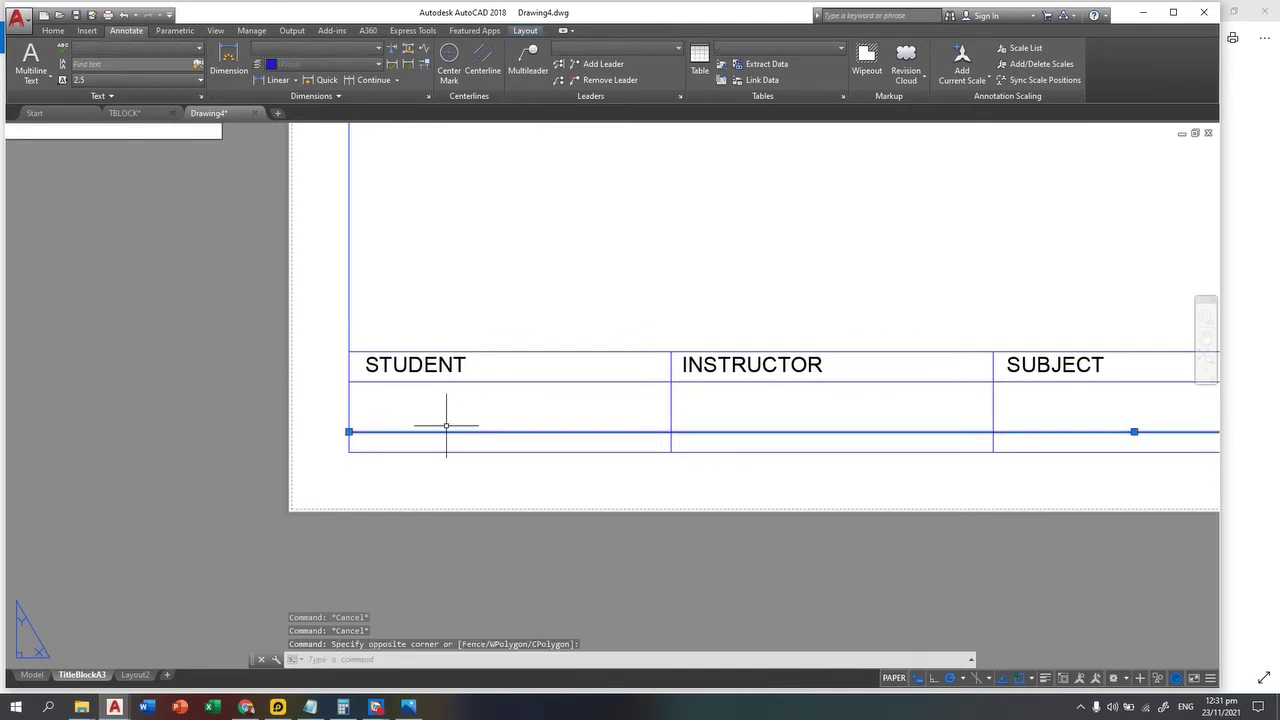
{"action": "key", "text": "Delete"}
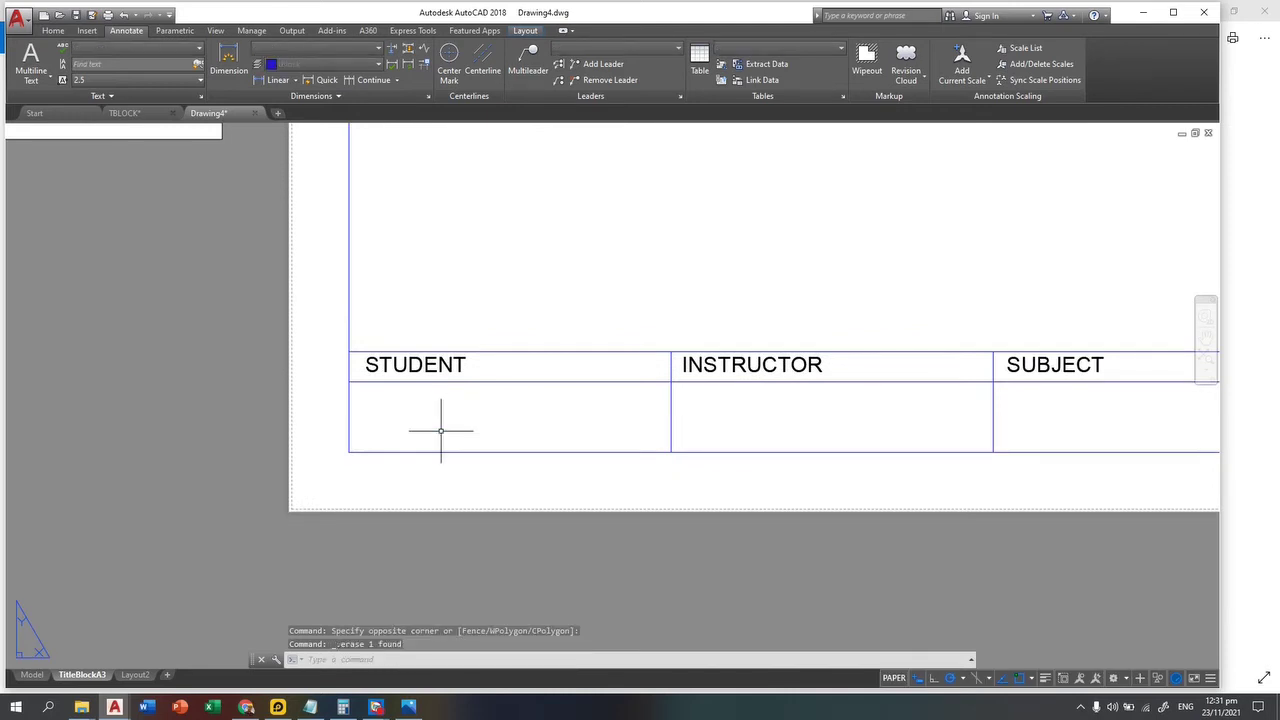
{"action": "type", "text": "o"}
{"action": "key", "text": "Return"}
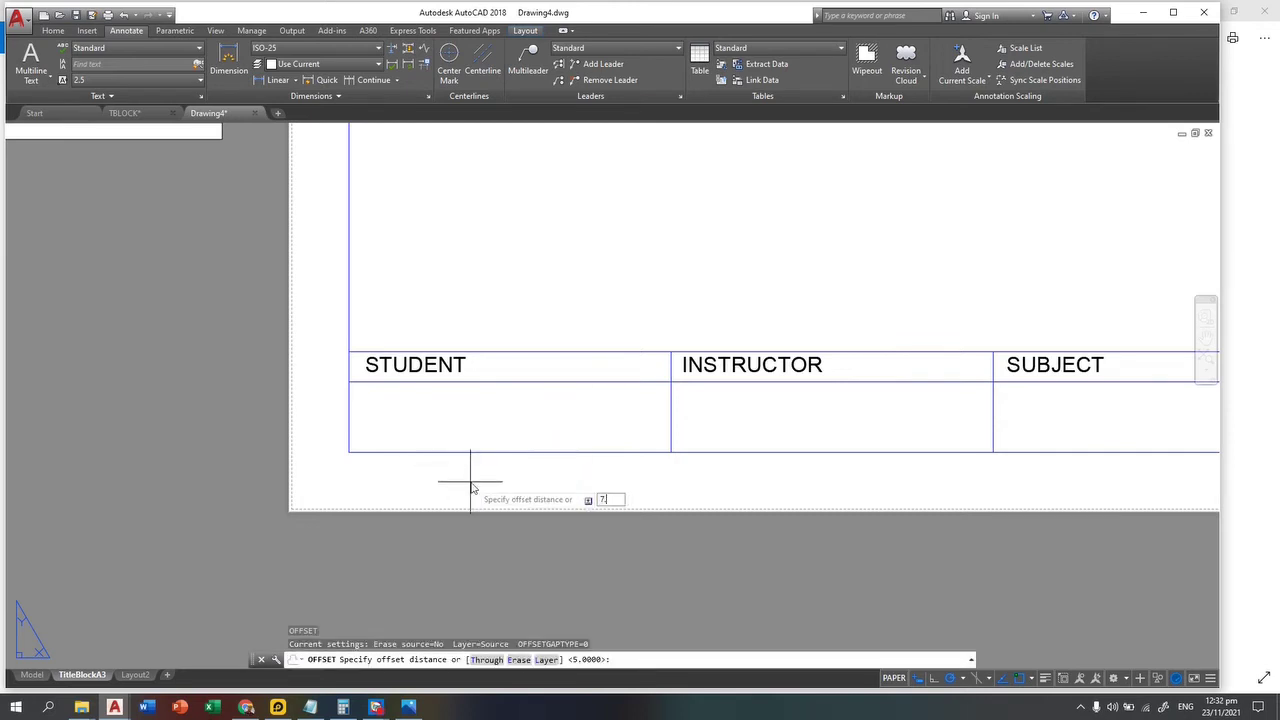
{"action": "key", "text": "Return"}
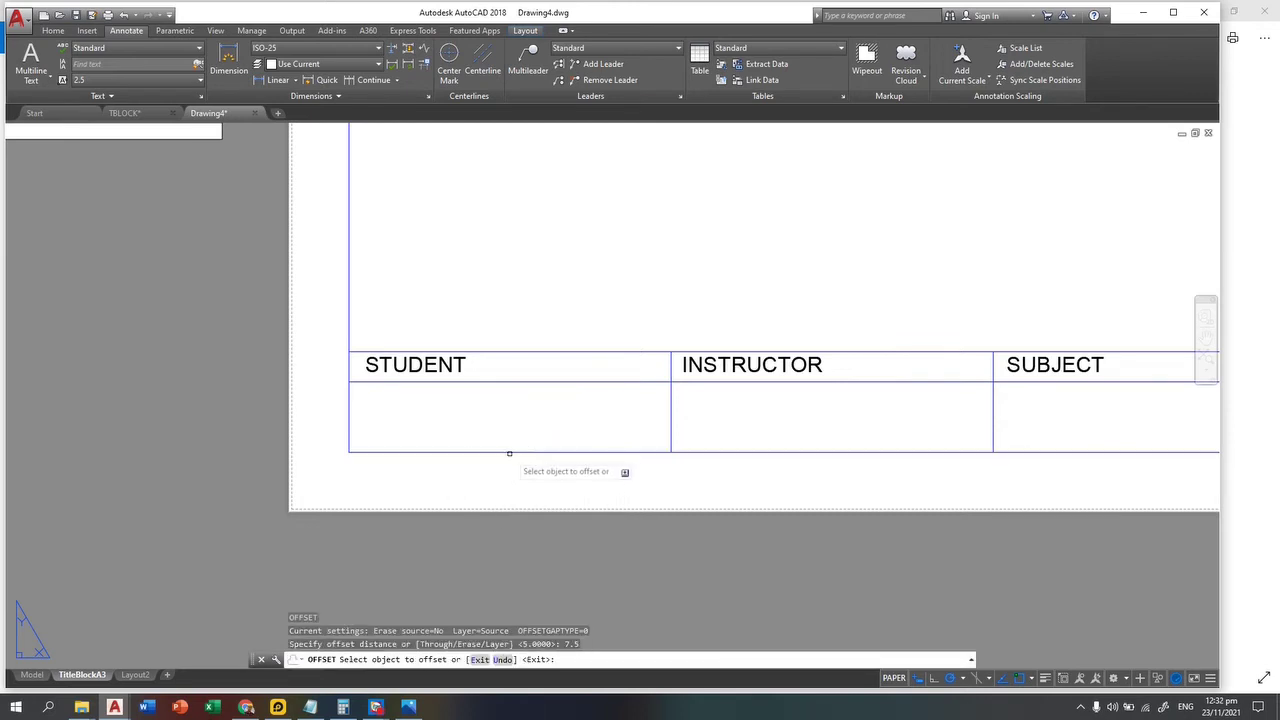
{"action": "left_click", "coordinate": [509, 451]}
{"action": "left_click", "coordinate": [506, 436]}
{"action": "scroll", "coordinate": [478, 437], "scroll_direction": "down", "scroll_amount": 3}
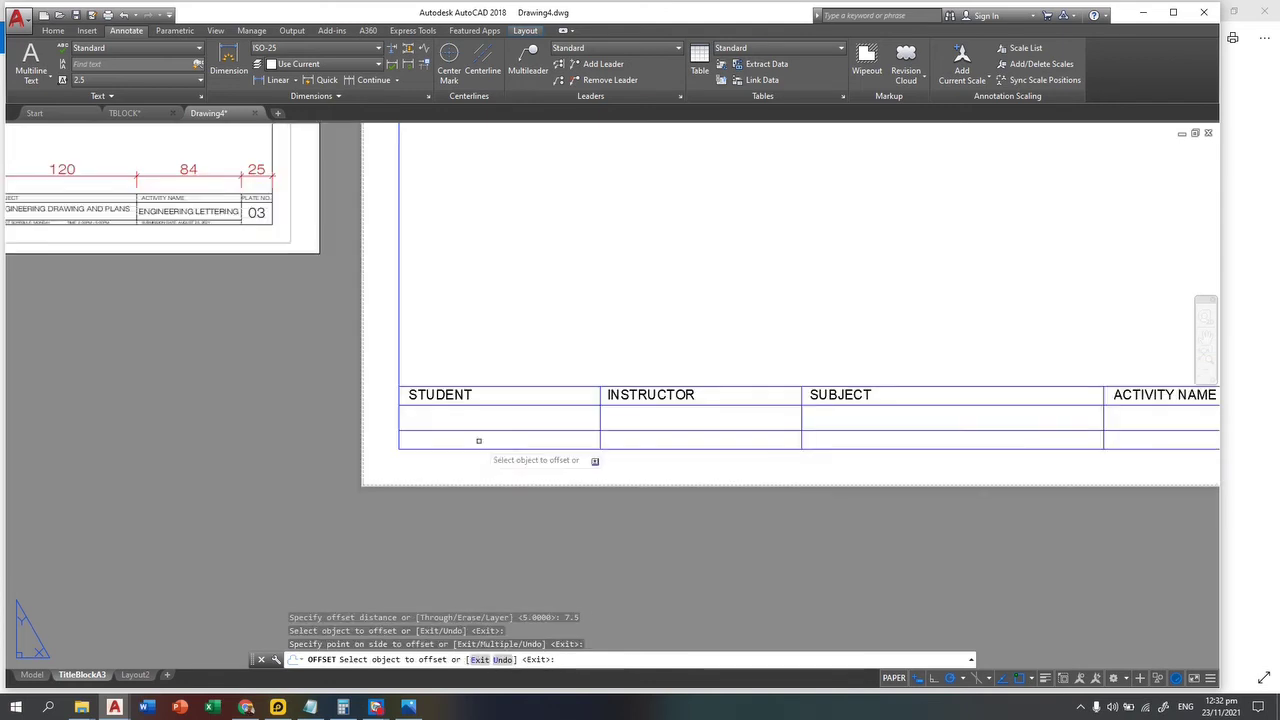
{"action": "middle_click_drag", "start_coordinate": [478, 437], "coordinate": [337, 451]}
{"action": "key", "text": "Escape"}
{"action": "key", "text": "Escape"}
{"action": "key", "text": "Escape"}
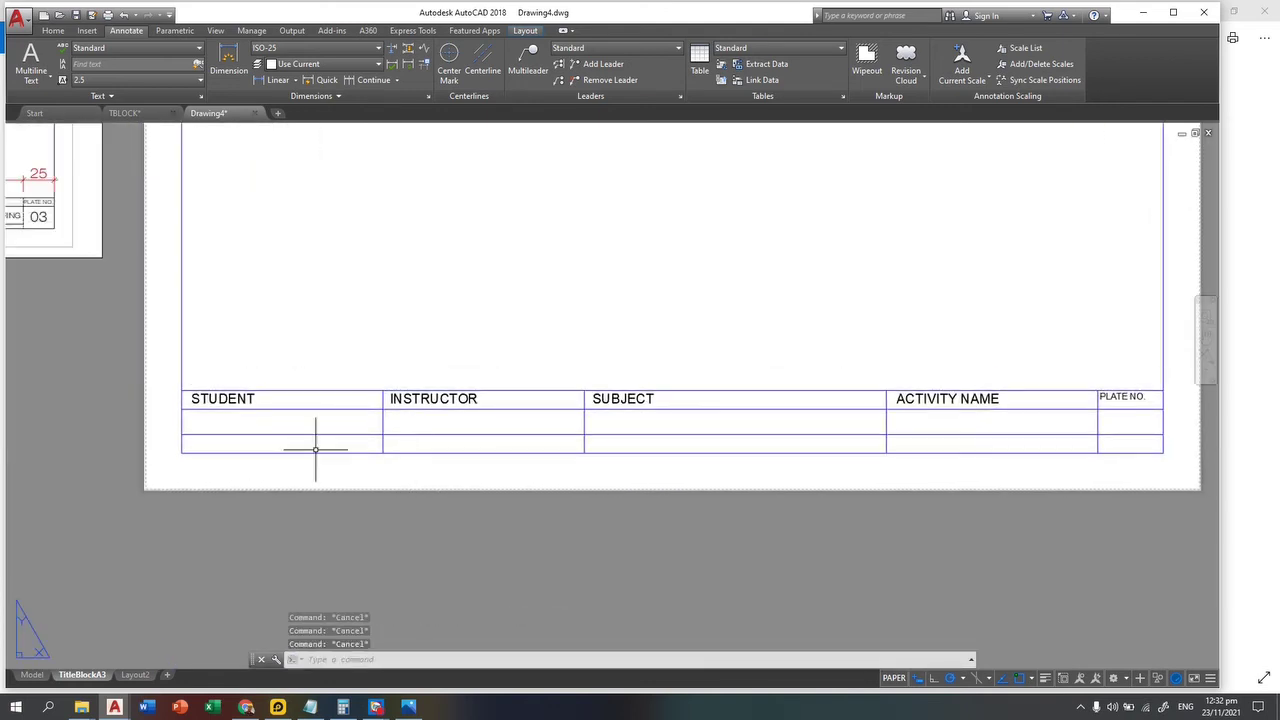
{"action": "scroll", "coordinate": [276, 444], "scroll_direction": "up", "scroll_amount": 3}
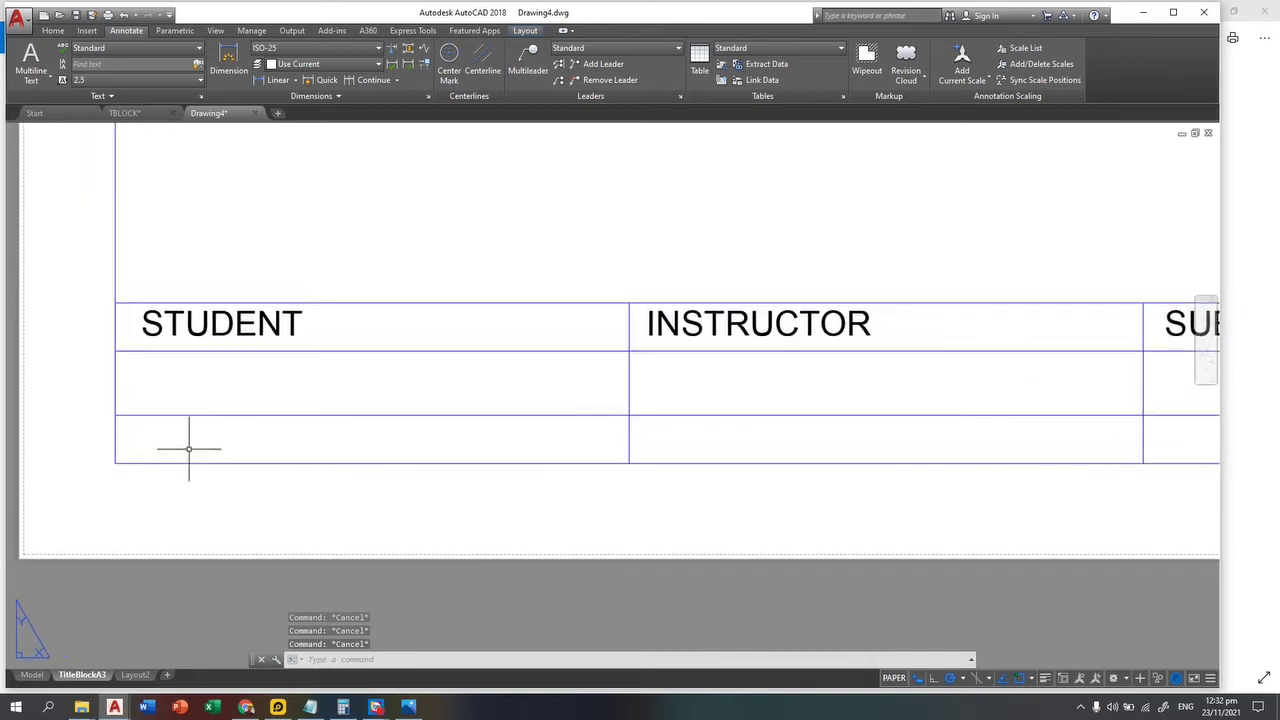
Step: Draw a horizontal line from the table's left edge to its right end
{"action": "key", "text": "Return"}
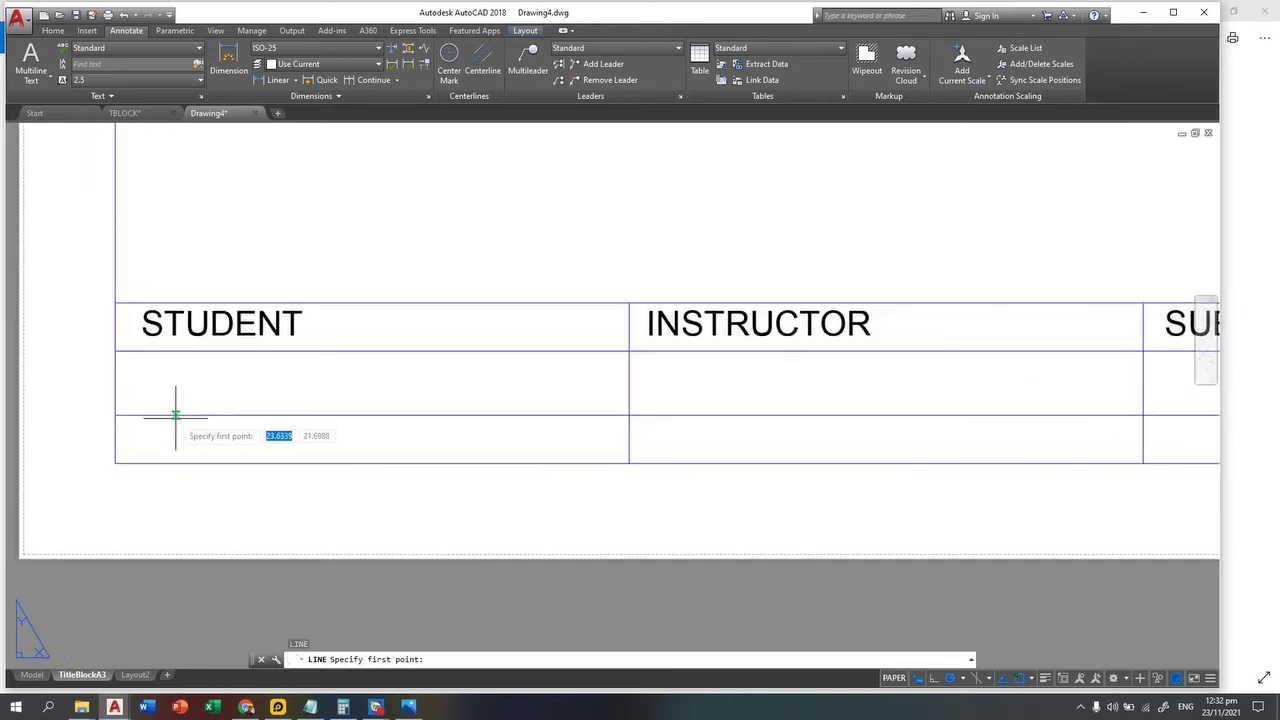
{"action": "left_click", "coordinate": [177, 416]}
{"action": "key", "text": "Escape"}
{"action": "key", "text": "Return"}
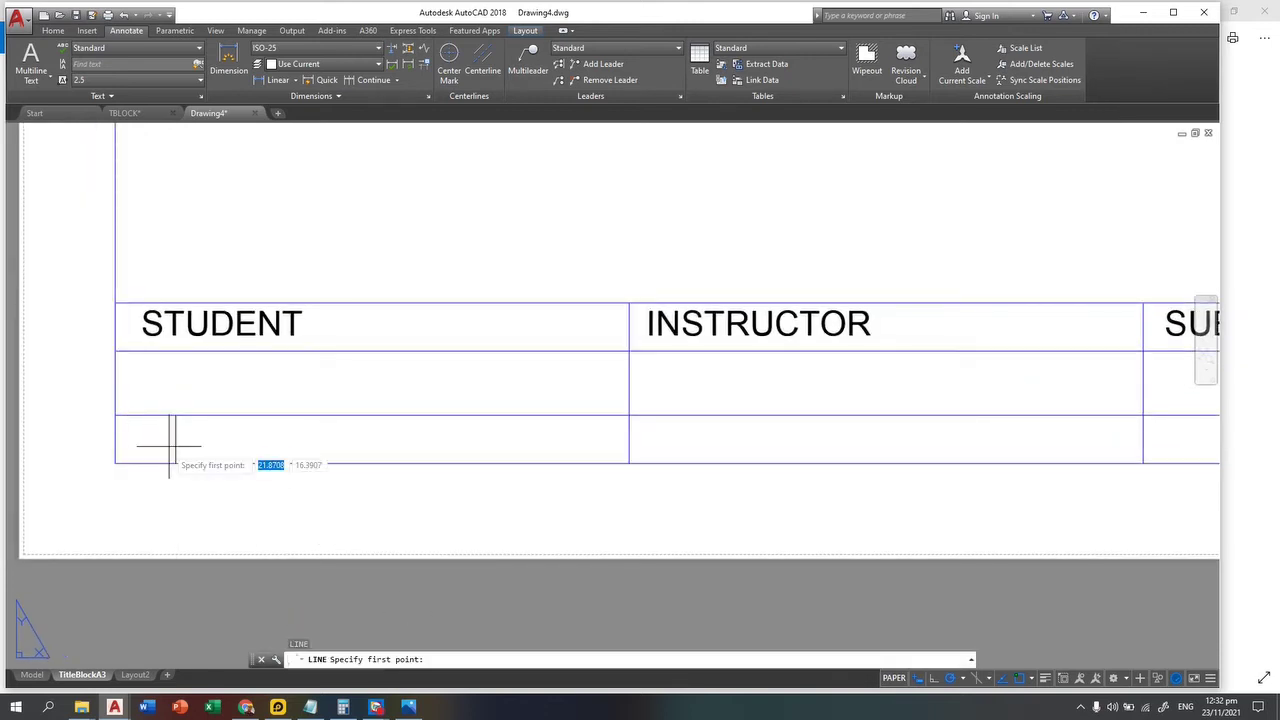
{"action": "left_click", "coordinate": [115, 417]}
{"action": "middle_click_drag", "start_coordinate": [586, 432], "coordinate": [12, 370]}
{"action": "scroll", "coordinate": [600, 401], "scroll_direction": "down", "scroll_amount": 4}
{"action": "middle_click_drag", "start_coordinate": [920, 380], "coordinate": [543, 420]}
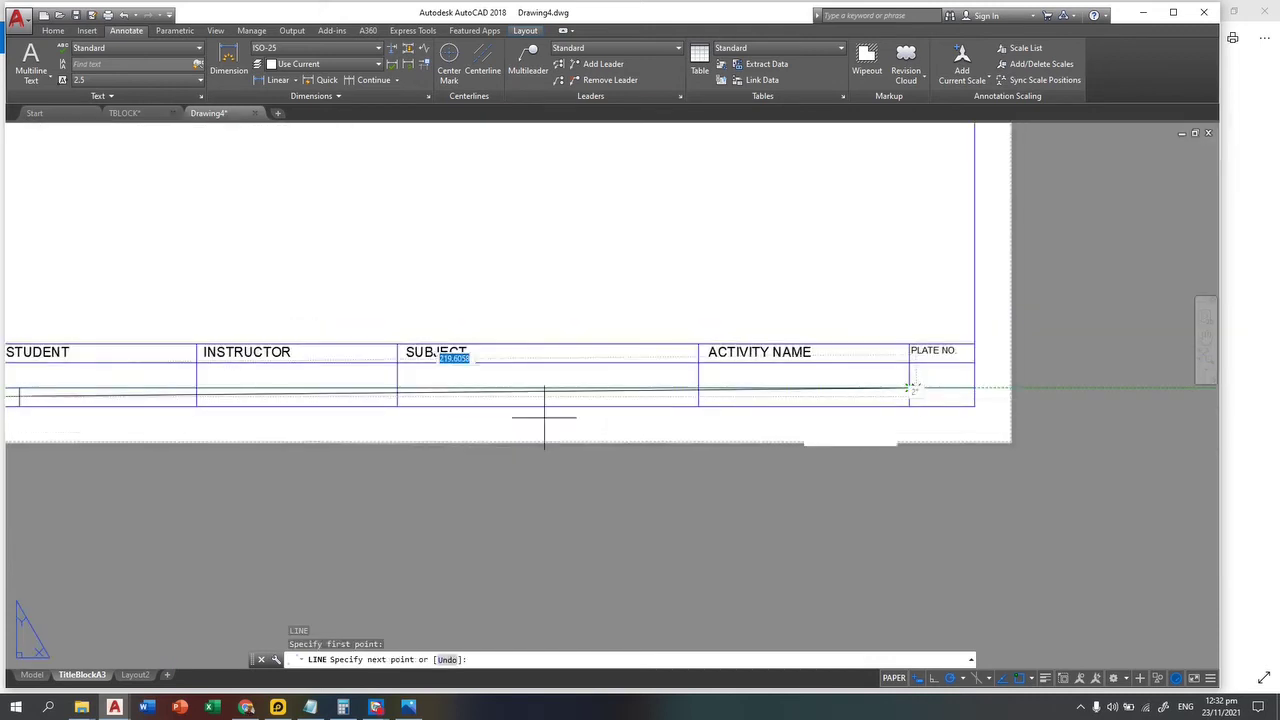
{"action": "left_click", "coordinate": [975, 397]}
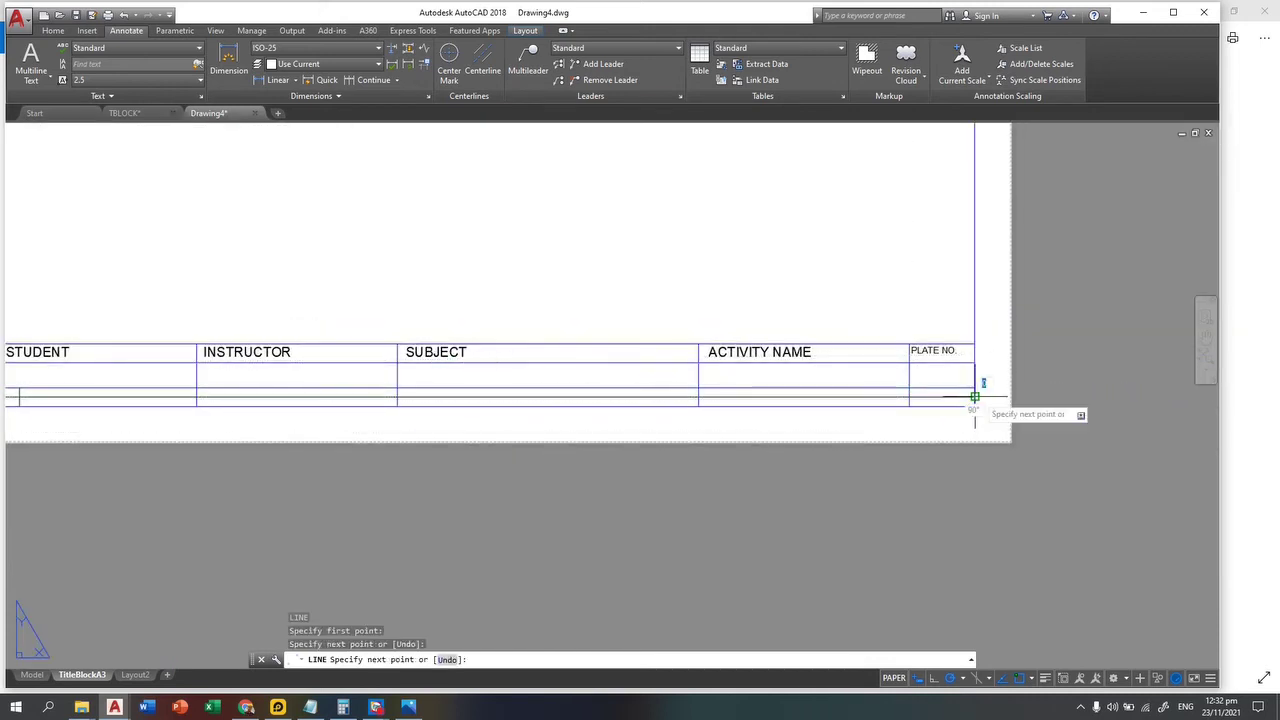
{"action": "key", "text": "Escape"}
{"action": "key", "text": "Escape"}
{"action": "scroll", "coordinate": [190, 392], "scroll_direction": "up", "scroll_amount": 2}
{"action": "middle_click_drag", "start_coordinate": [190, 392], "coordinate": [443, 408]}
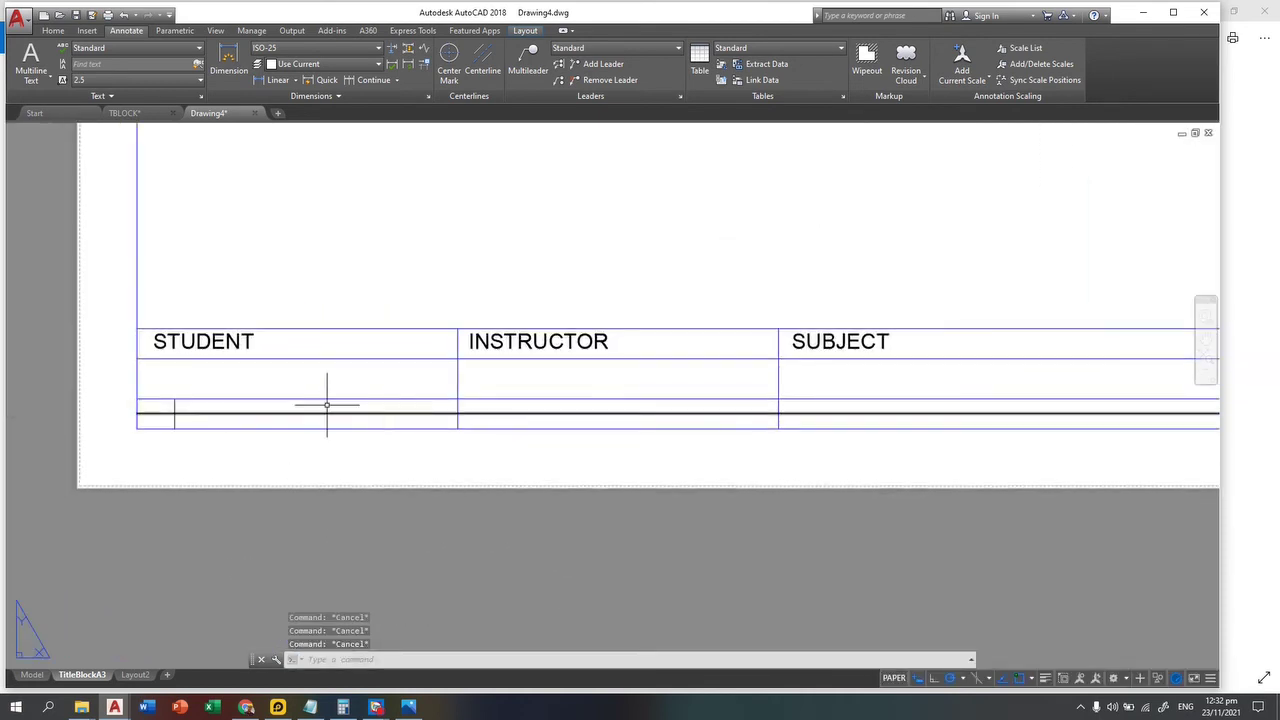
Step: Move the new full-width line onto the tblock layer
{"action": "left_click", "coordinate": [54, 31]}
{"action": "middle_click_drag", "start_coordinate": [318, 411], "coordinate": [343, 414]}
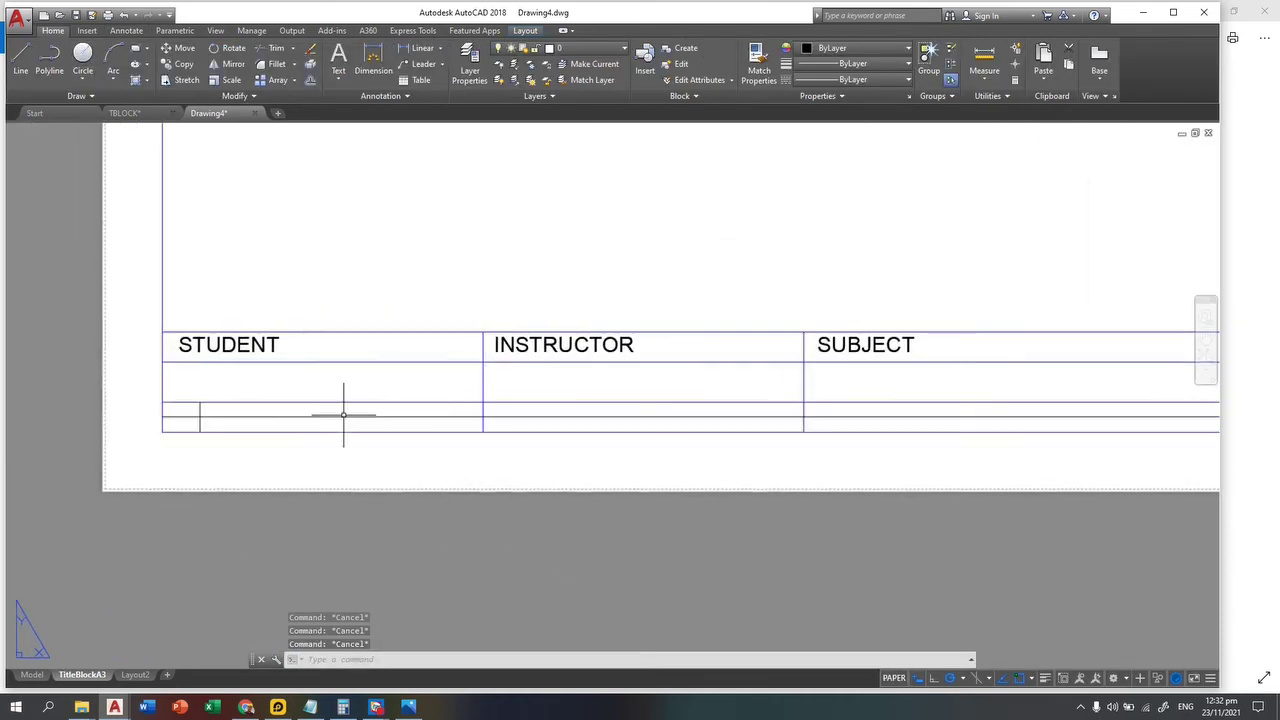
{"action": "left_click", "coordinate": [323, 408]}
{"action": "left_click", "coordinate": [309, 418]}
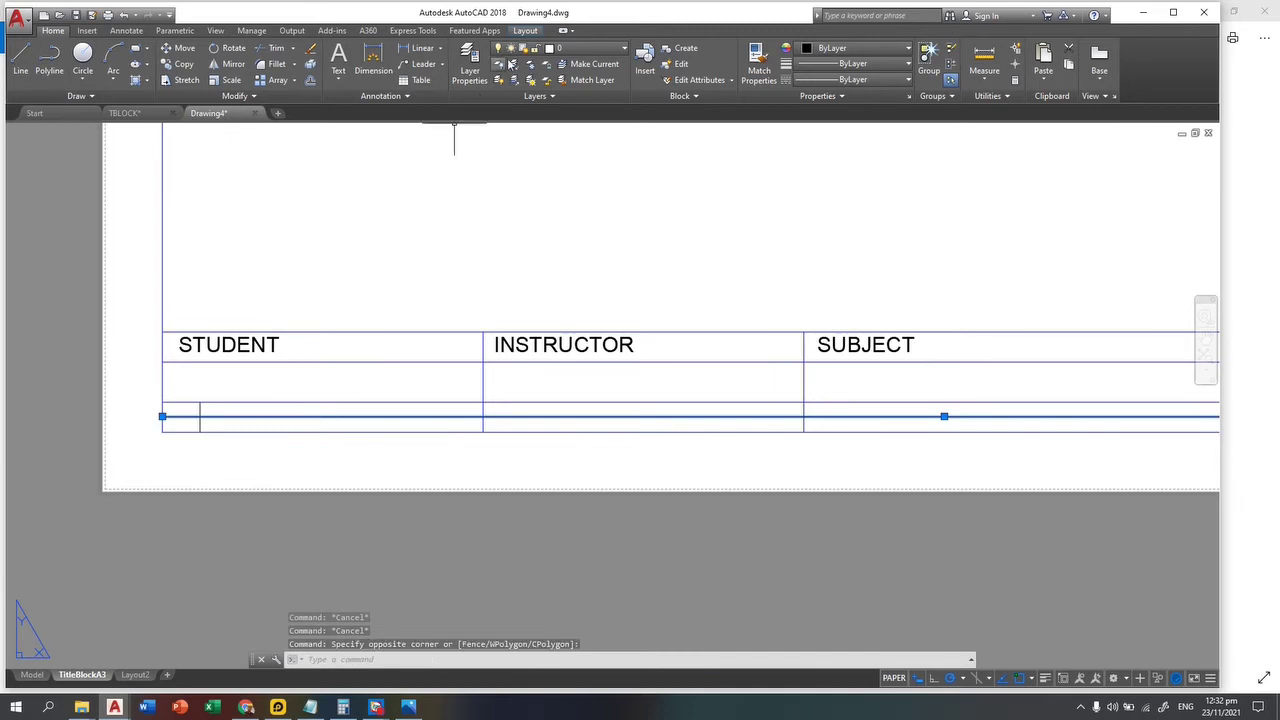
{"action": "left_click", "coordinate": [587, 48]}
{"action": "left_click", "coordinate": [580, 100]}
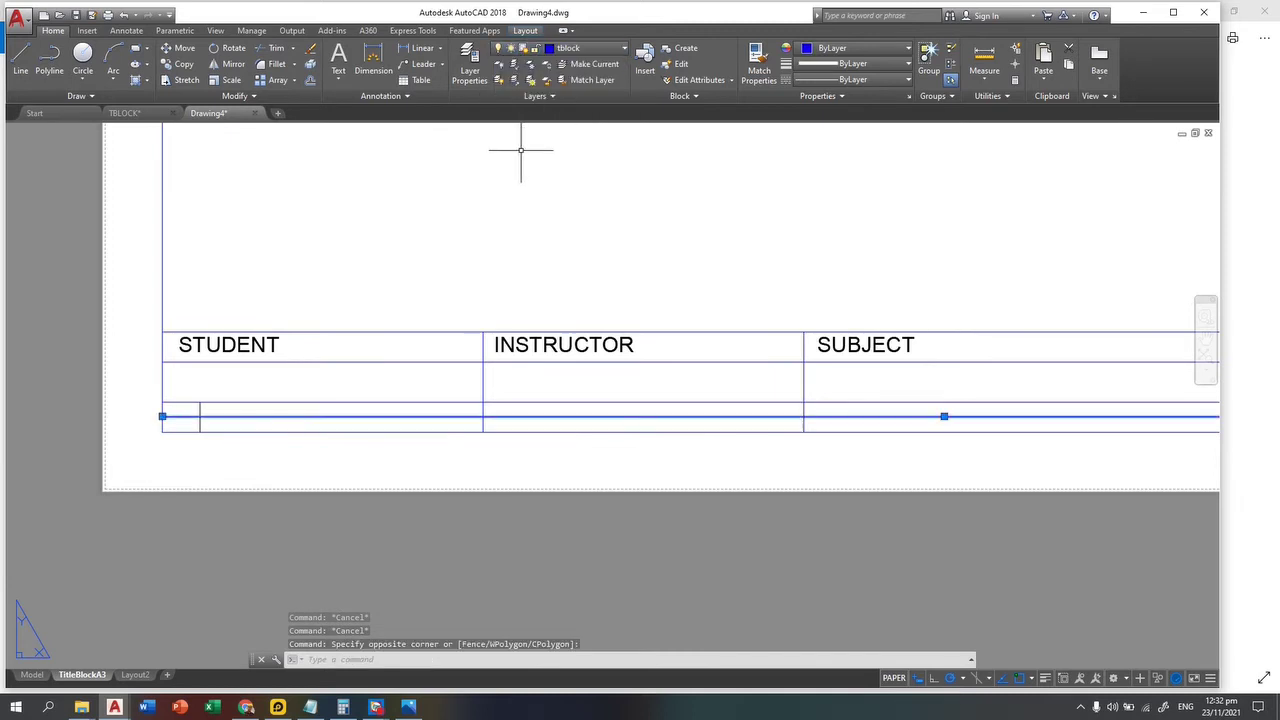
{"action": "key", "text": "Escape"}
{"action": "key", "text": "Escape"}
Step: Erase the short vertical line in the title block's lower rows
{"action": "scroll", "coordinate": [205, 420], "scroll_direction": "up", "scroll_amount": 4}
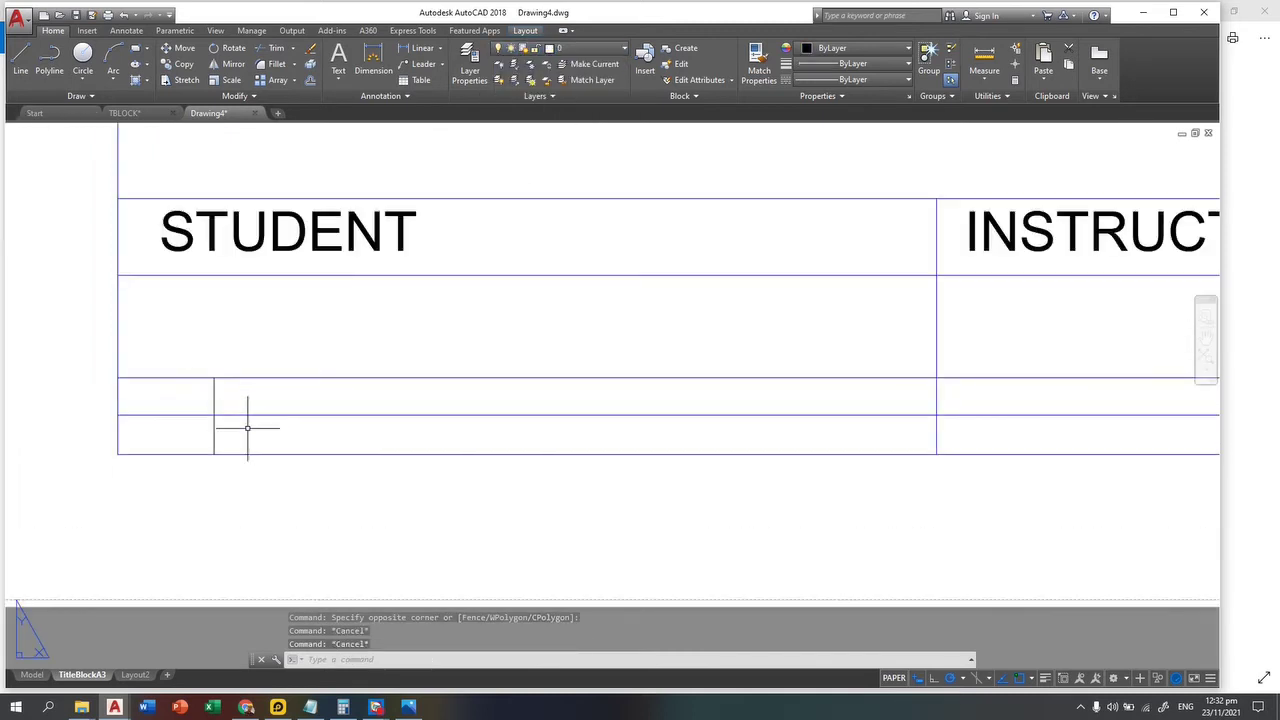
{"action": "left_click", "coordinate": [232, 420]}
{"action": "left_click", "coordinate": [186, 426]}
{"action": "key", "text": "Delete"}
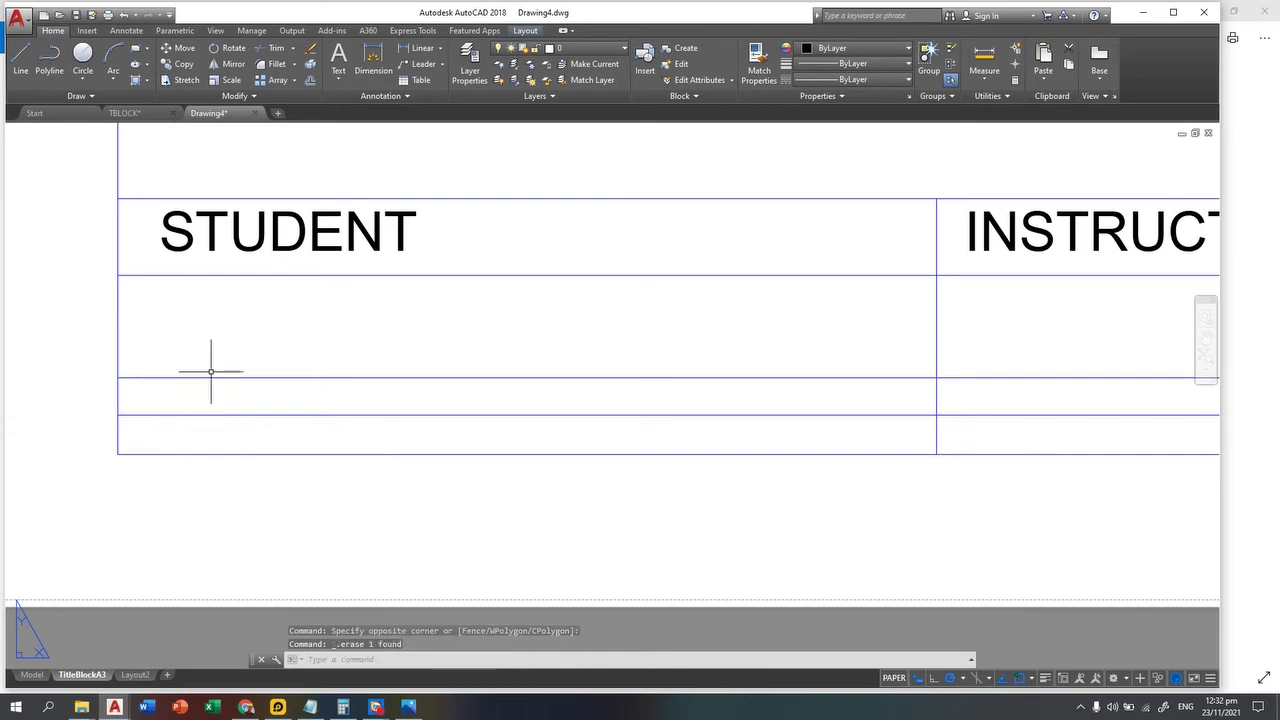
{"action": "scroll", "coordinate": [207, 362], "scroll_direction": "down", "scroll_amount": 4}
{"action": "middle_click_drag", "start_coordinate": [199, 354], "coordinate": [338, 464]}
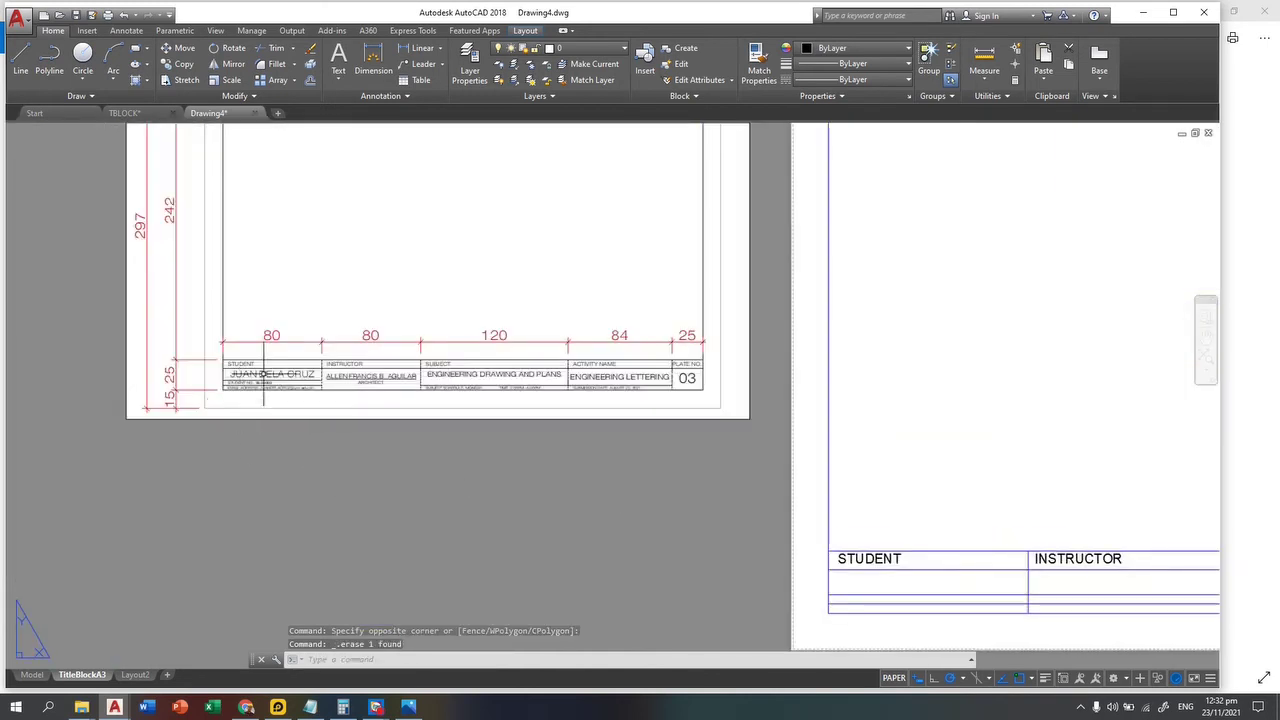
Step: Create a multiline text box in the STUDENT column's lower row
{"action": "scroll", "coordinate": [264, 375], "scroll_direction": "up", "scroll_amount": 8}
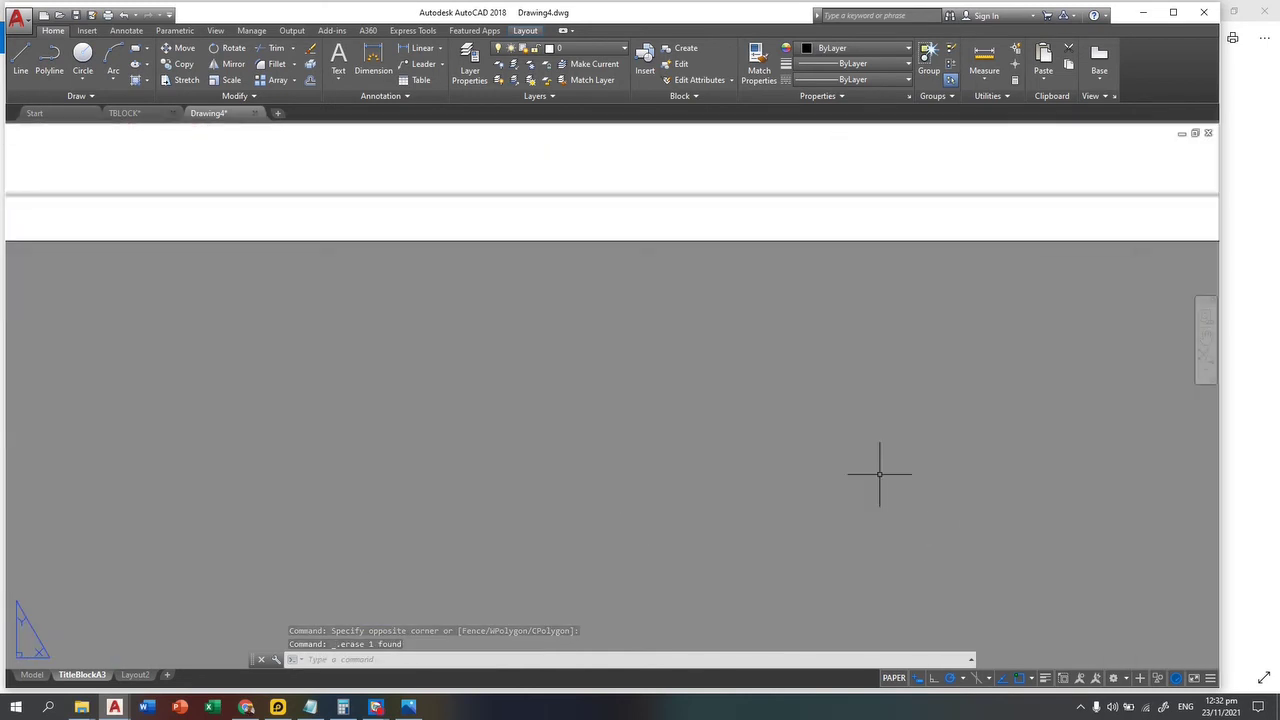
{"action": "scroll", "coordinate": [880, 474], "scroll_direction": "down", "scroll_amount": 5}
{"action": "scroll", "coordinate": [486, 551], "scroll_direction": "up", "scroll_amount": 4}
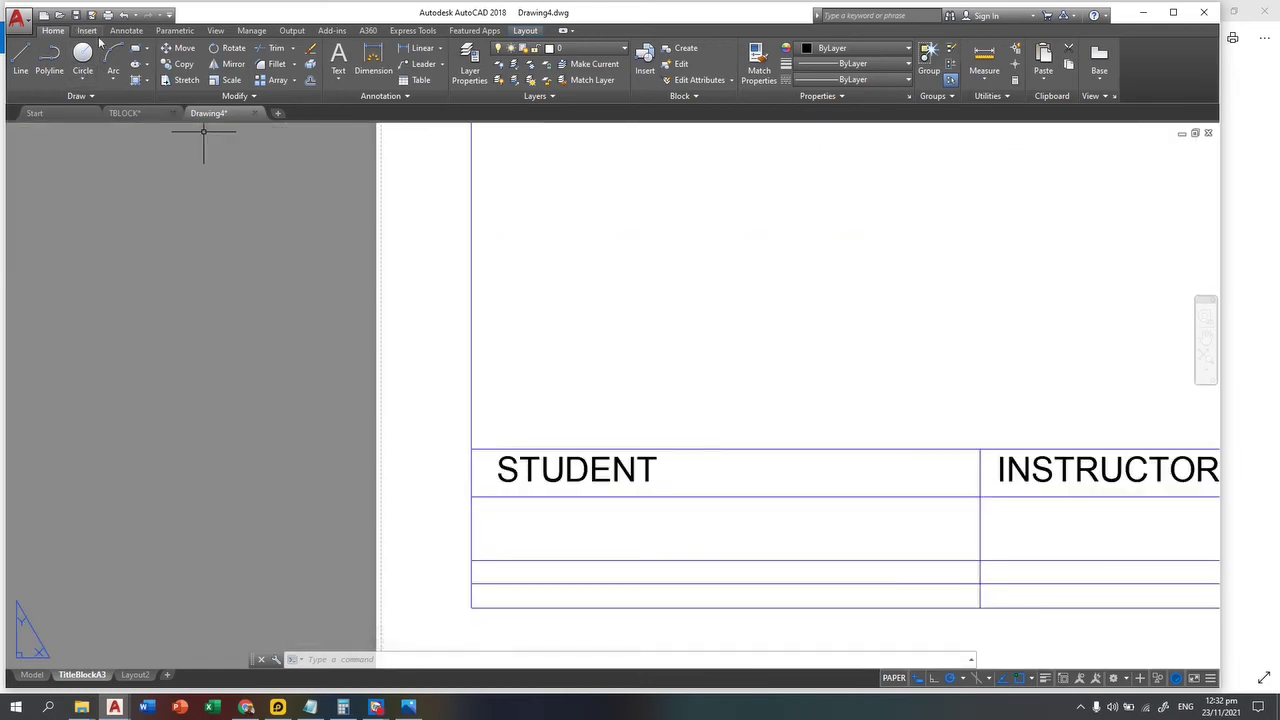
{"action": "left_click", "coordinate": [126, 30]}
{"action": "left_click", "coordinate": [31, 82]}
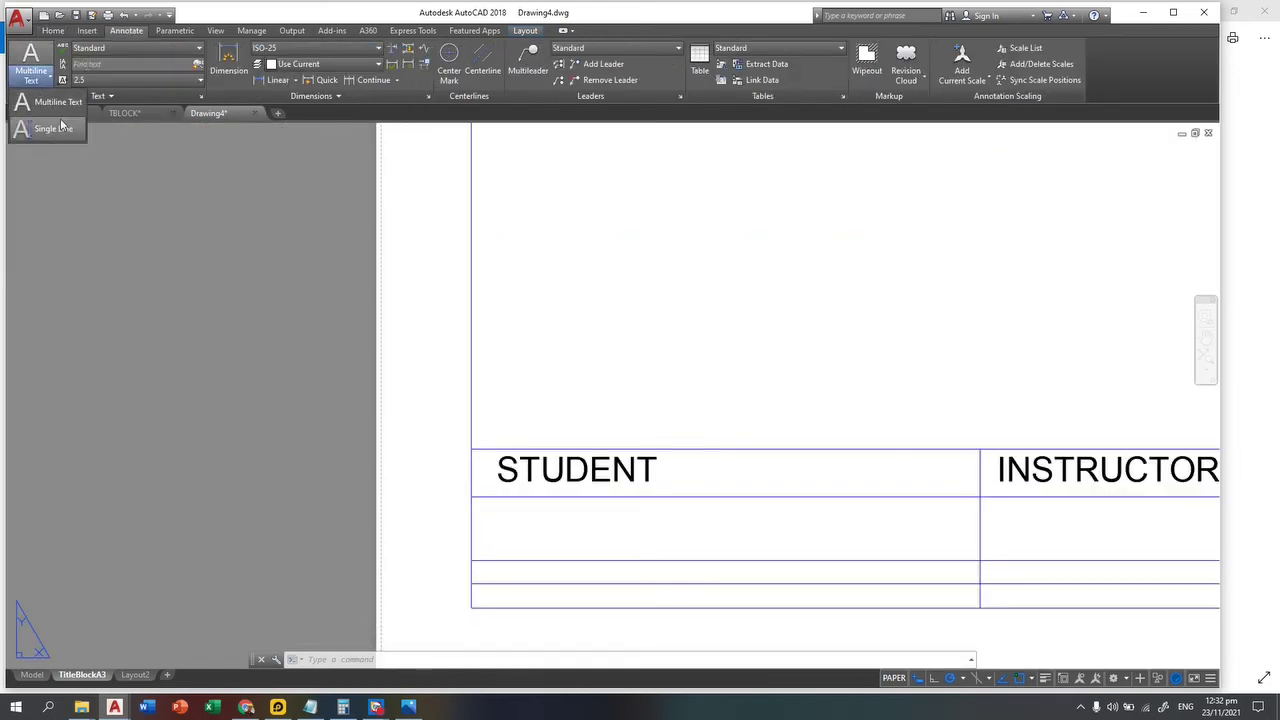
{"action": "left_click", "coordinate": [58, 101]}
{"action": "scroll", "coordinate": [563, 571], "scroll_direction": "up", "scroll_amount": 4}
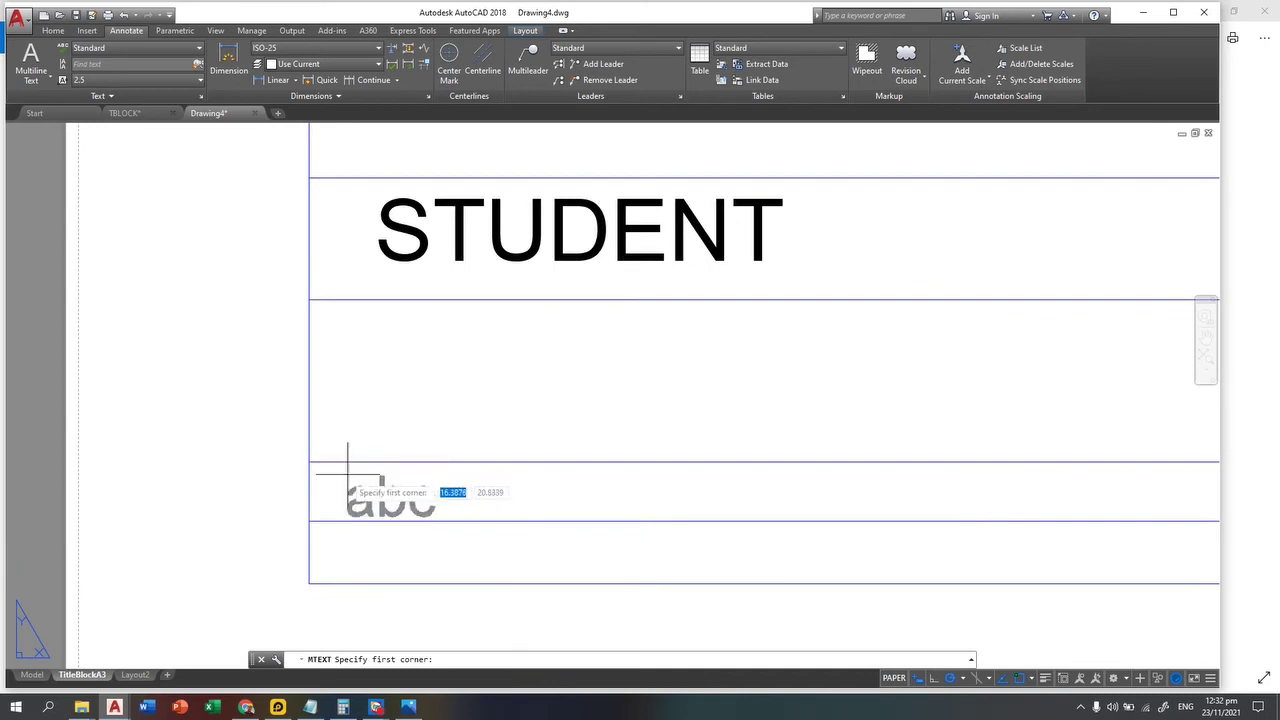
{"action": "scroll", "coordinate": [370, 470], "scroll_direction": "up", "scroll_amount": 1}
{"action": "left_click", "coordinate": [387, 475]}
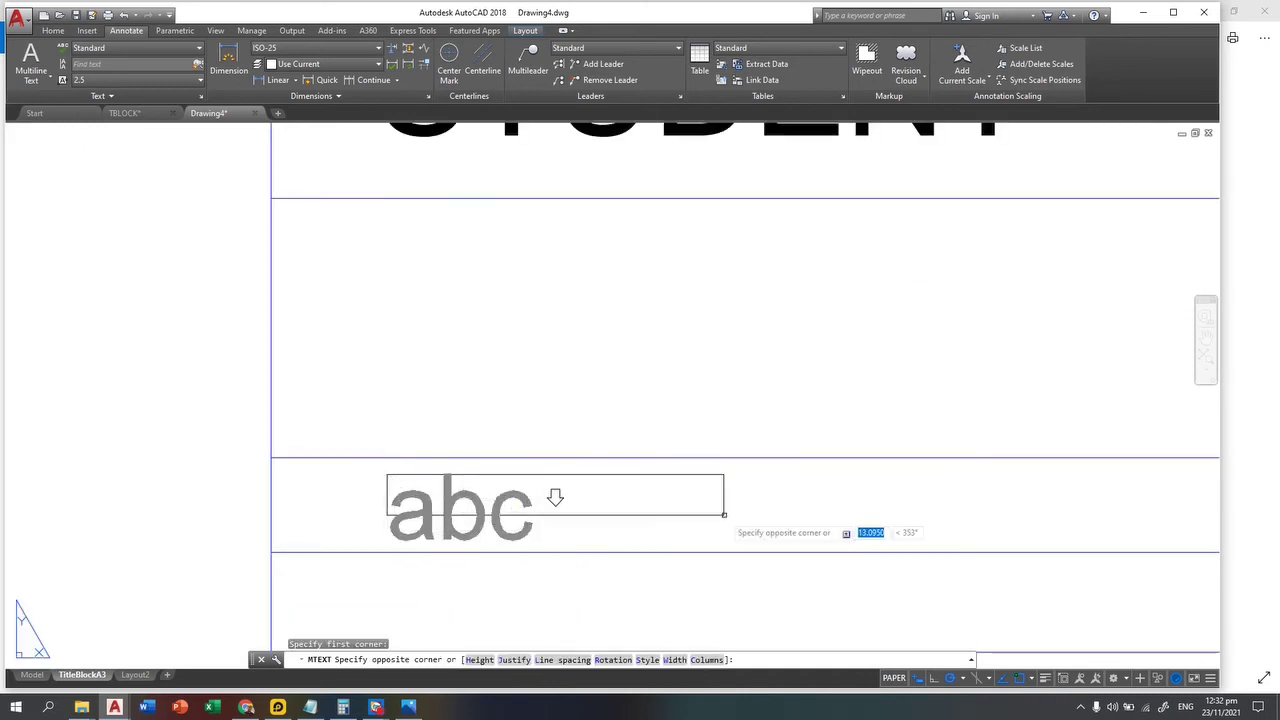
{"action": "left_click", "coordinate": [1193, 551]}
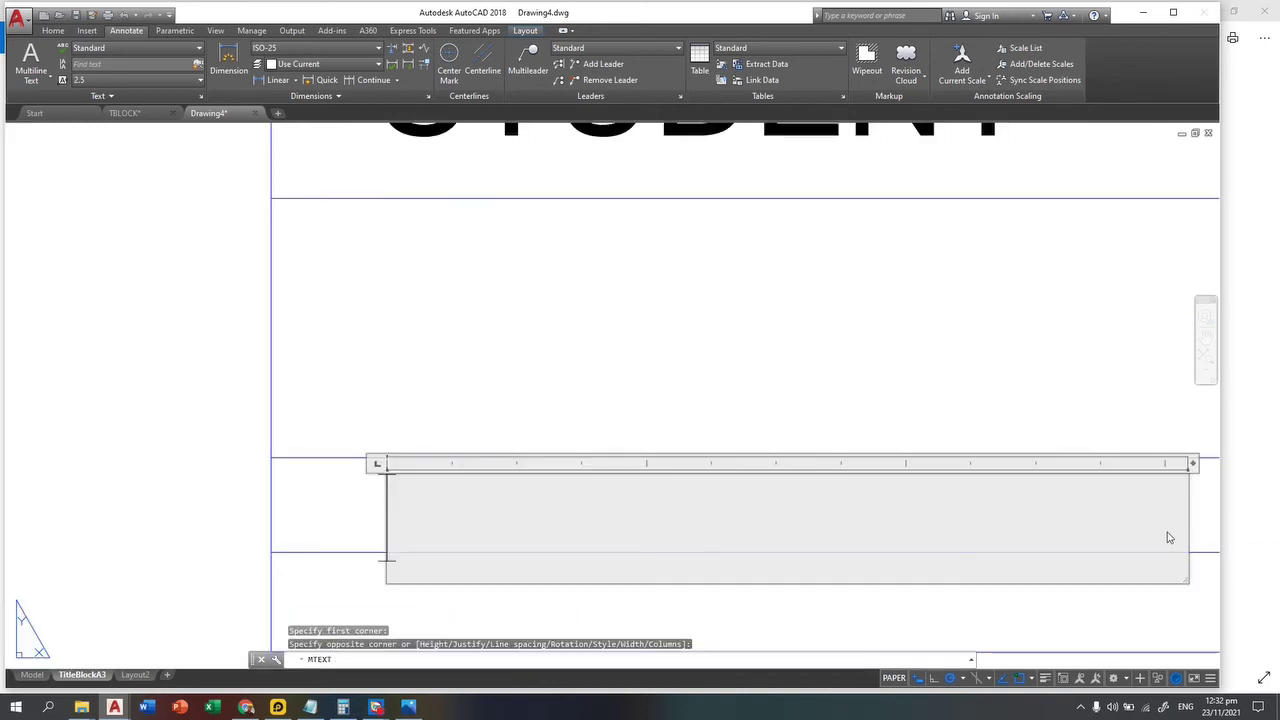
Step: Type 'STUDENT NO: 99-999' into the text box
{"action": "type", "text": "Sr"}
{"action": "key", "text": "BackSpace"}
{"action": "key", "text": "BackSpace"}
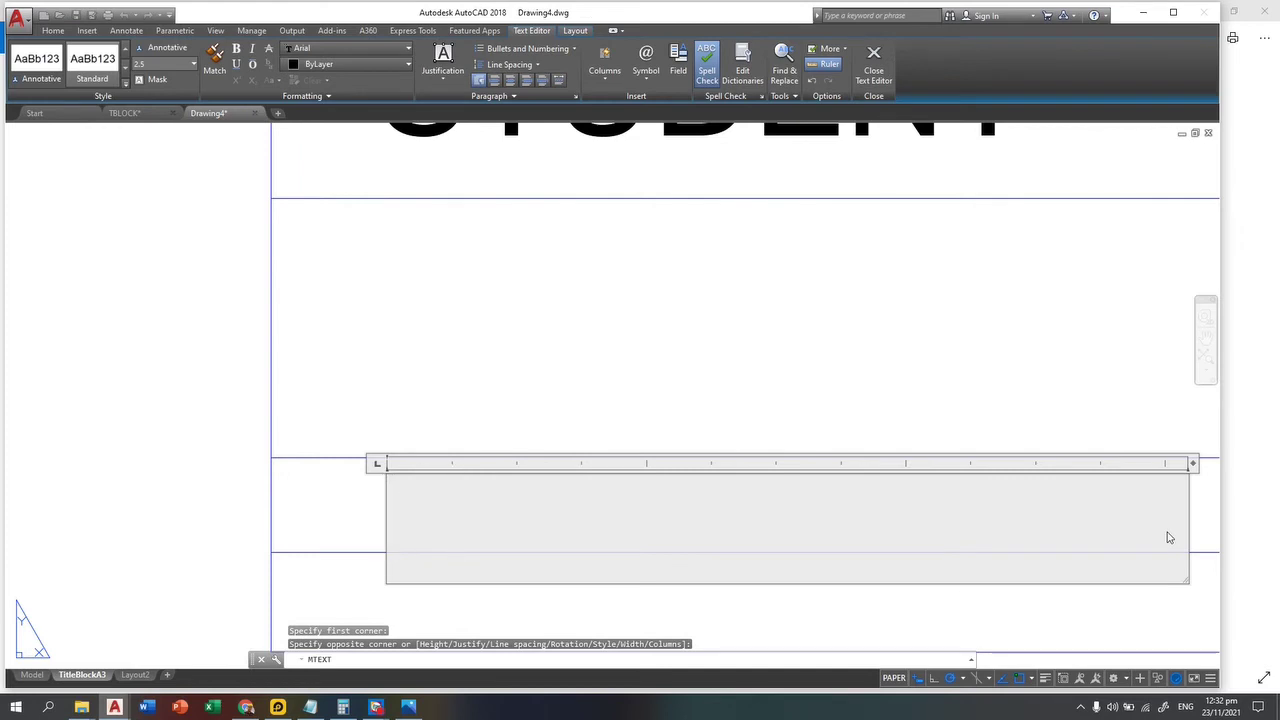
{"action": "type", "text": "Stude"}
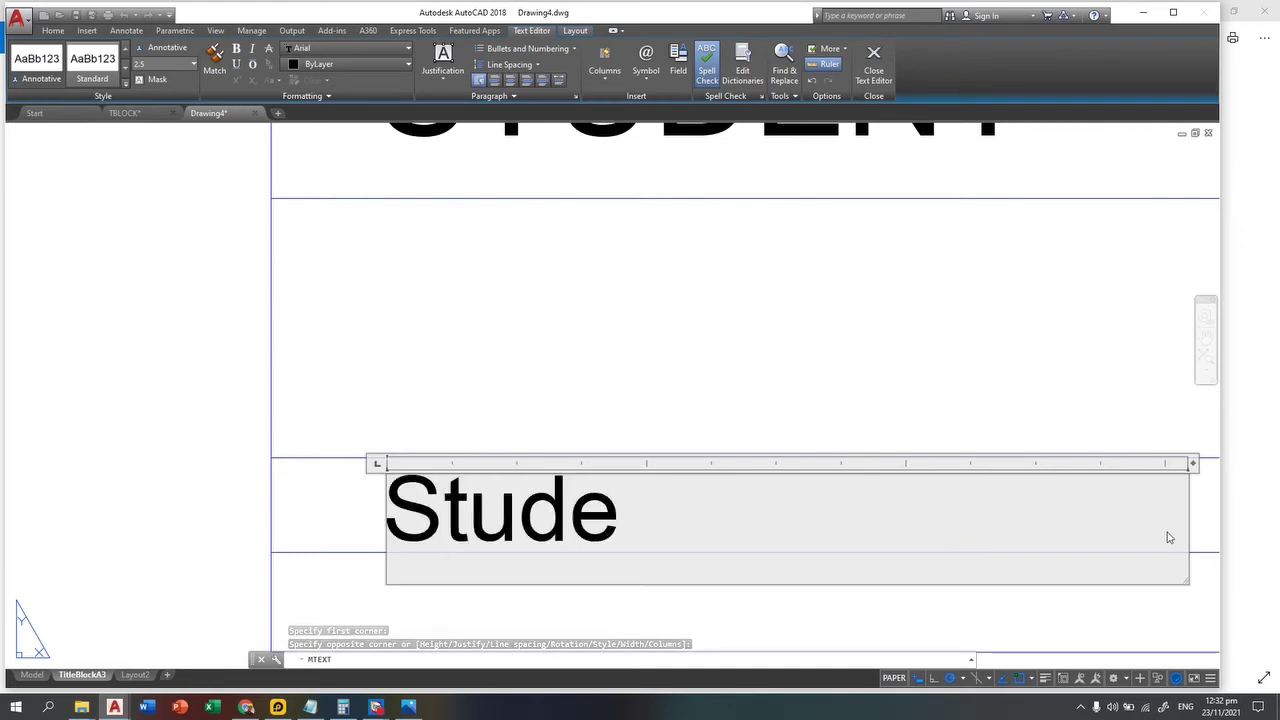
{"action": "key", "text": "BackSpace"}
{"action": "key", "text": "BackSpace"}
{"action": "key", "text": "BackSpace"}
{"action": "key", "text": "BackSpace"}
{"action": "type", "text": "TUDENT "}
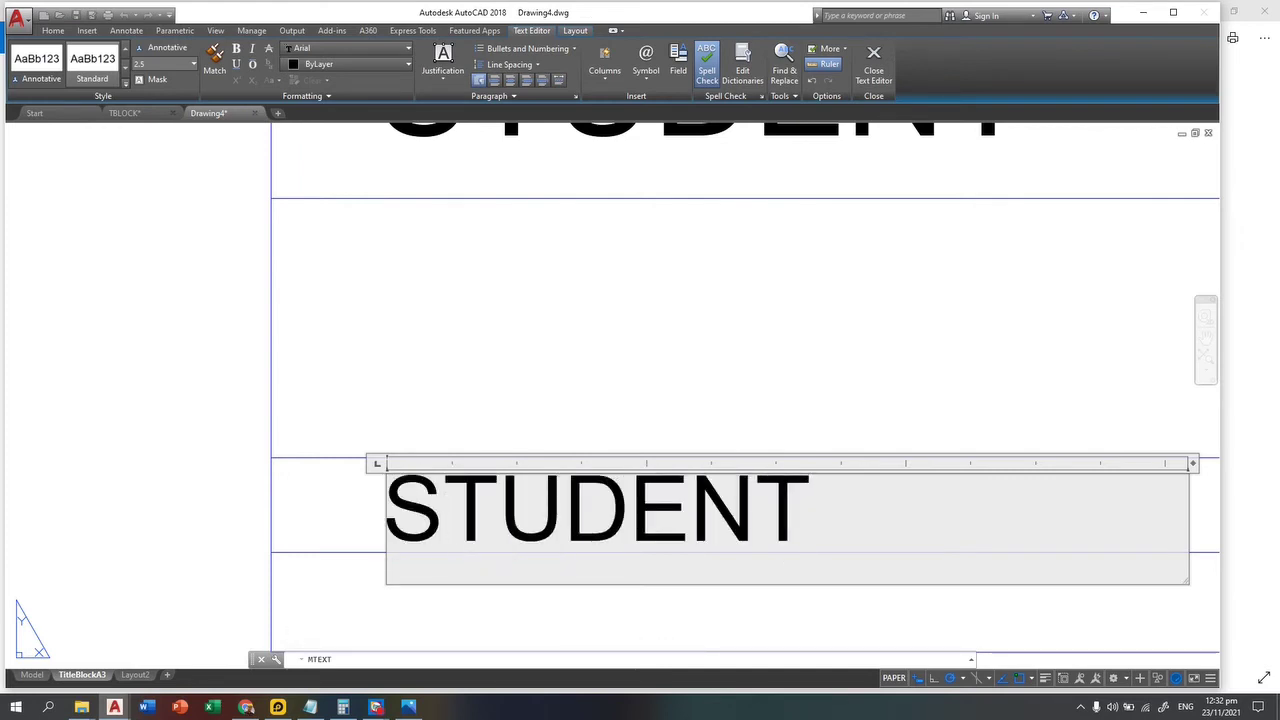
{"action": "type", "text": "NO:"}
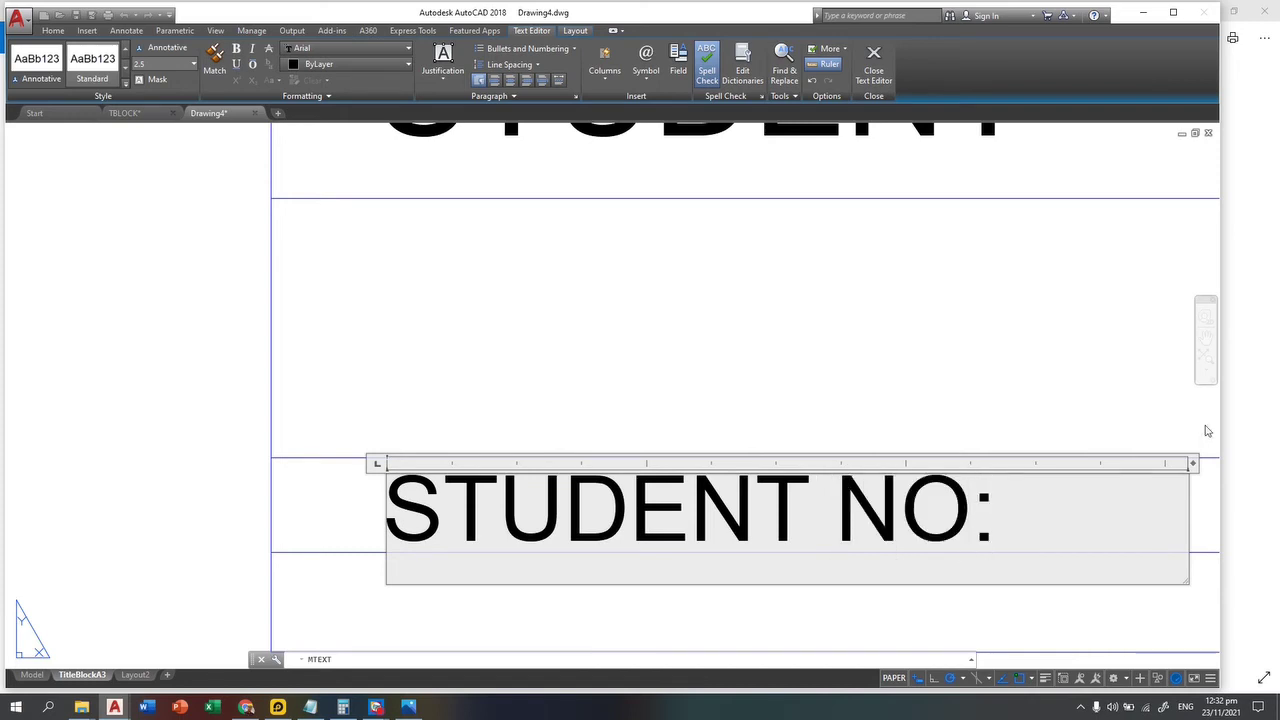
{"action": "scroll", "coordinate": [1205, 430], "scroll_direction": "down", "scroll_amount": 2}
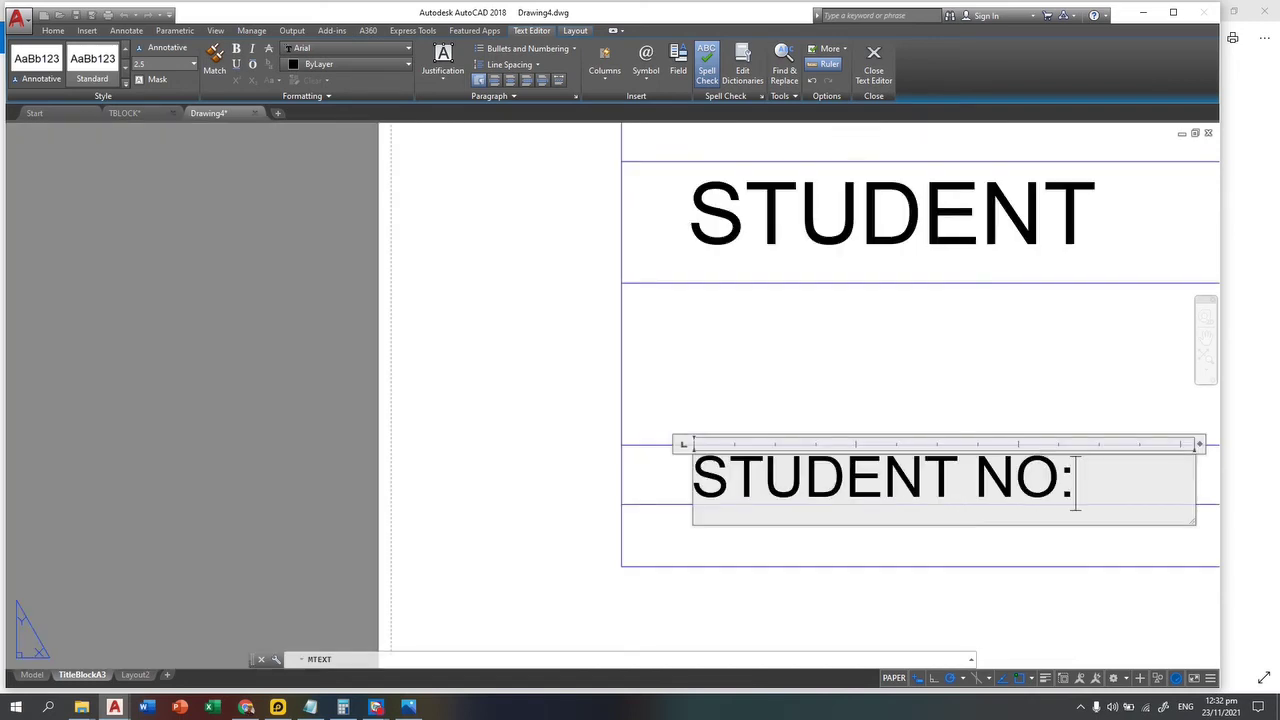
{"action": "type", "text": ": 99-"}
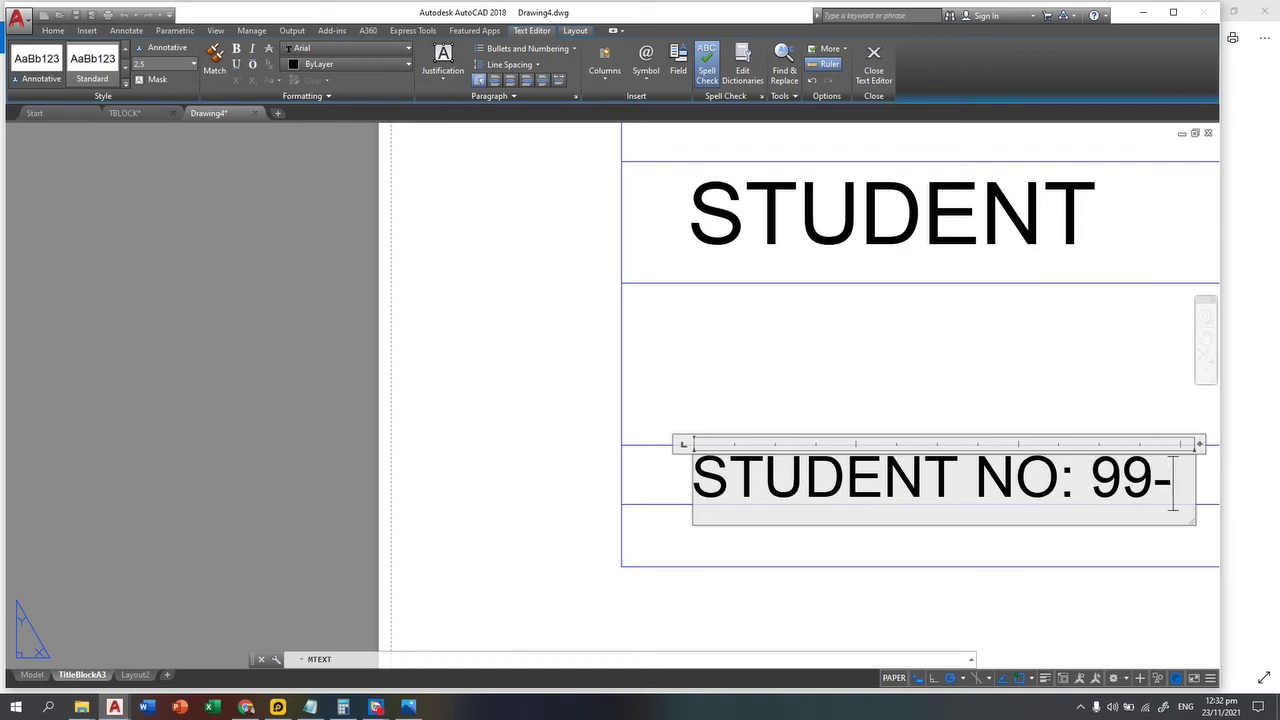
{"action": "type", "text": "99999"}
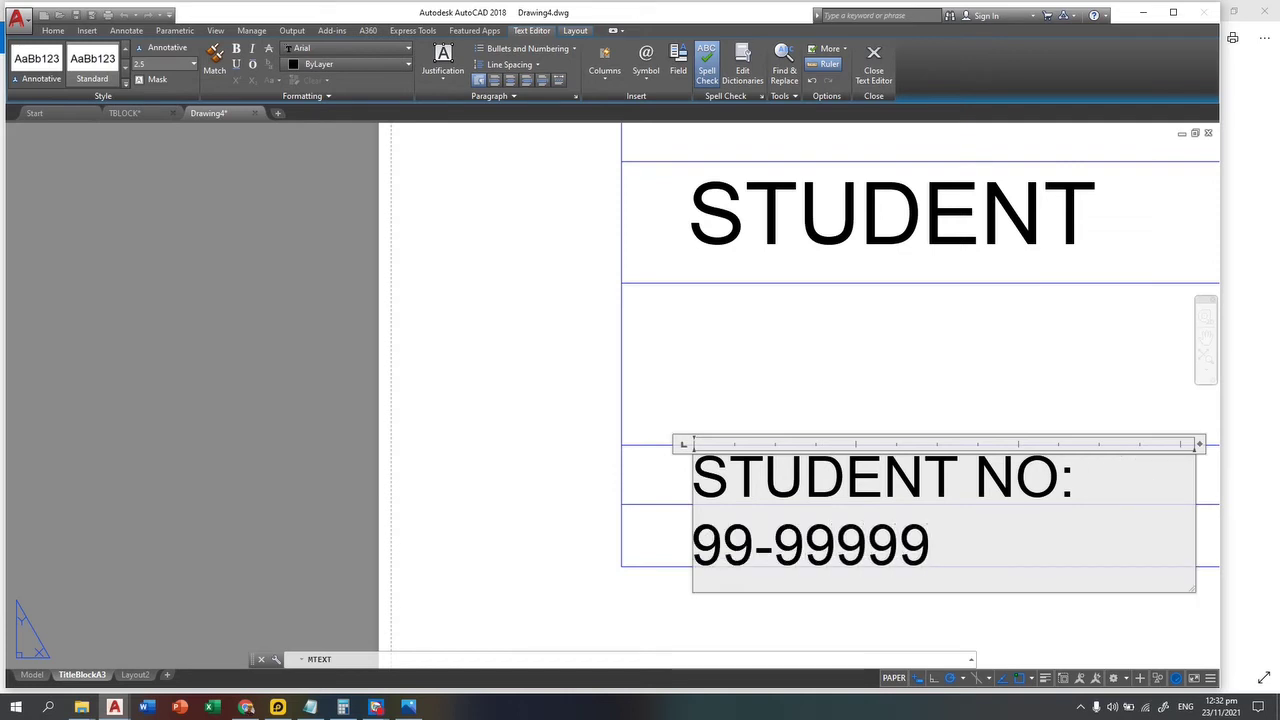
Step: Widen the text so 'STUDENT NO: 99-999' fits on one line and finish editing
{"action": "left_click_drag", "start_coordinate": [1197, 452], "coordinate": [1275, 469]}
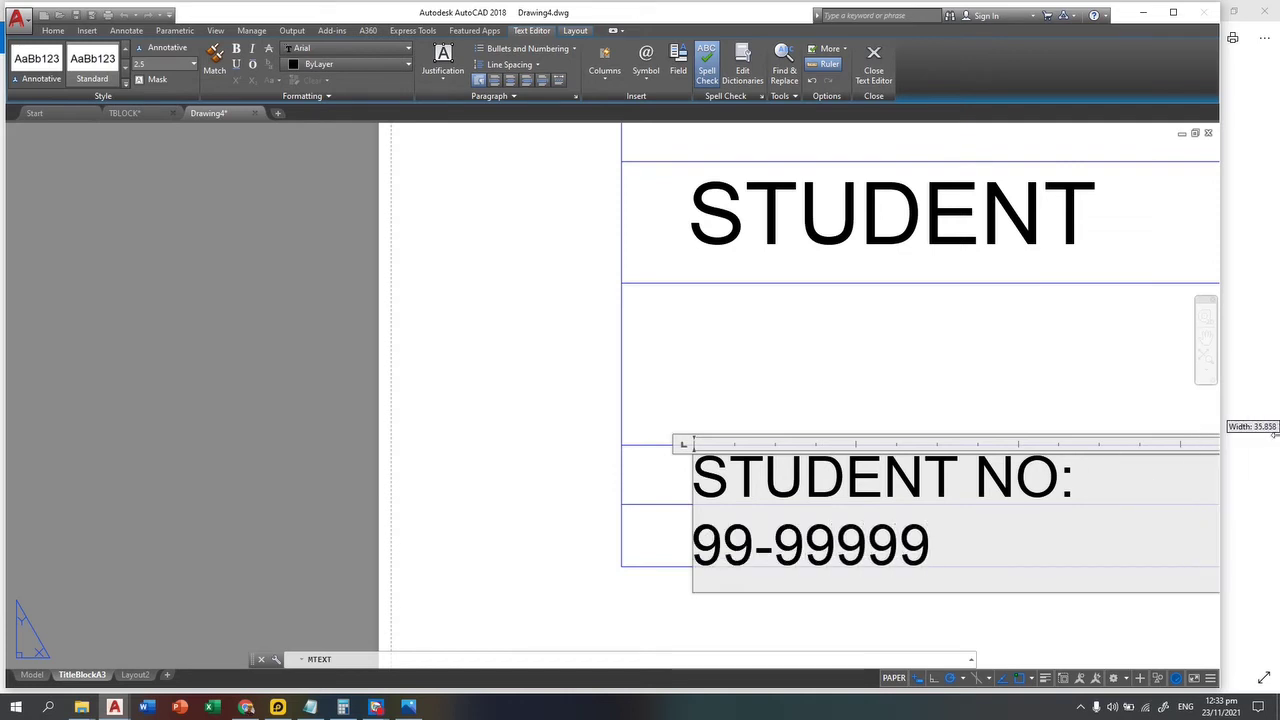
{"action": "scroll", "coordinate": [896, 356], "scroll_direction": "down", "scroll_amount": 3}
{"action": "scroll", "coordinate": [1049, 419], "scroll_direction": "up", "scroll_amount": 1}
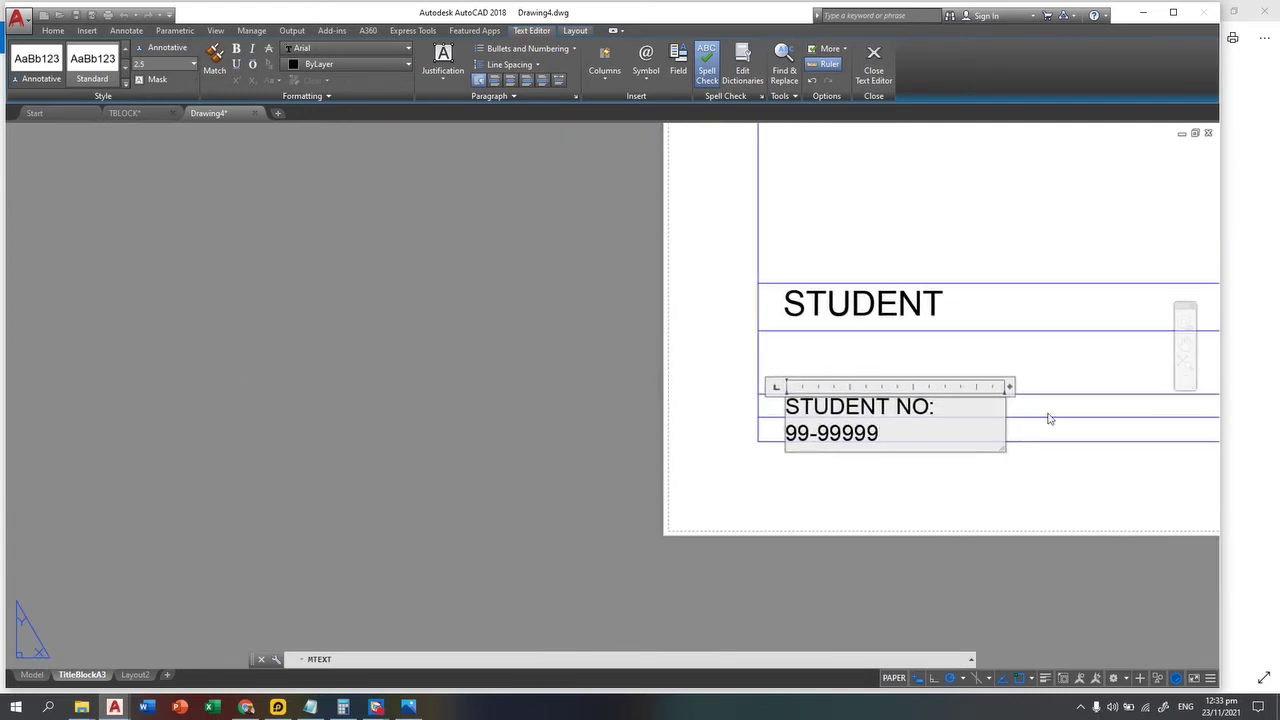
{"action": "left_click_drag", "start_coordinate": [1010, 387], "coordinate": [1143, 387]}
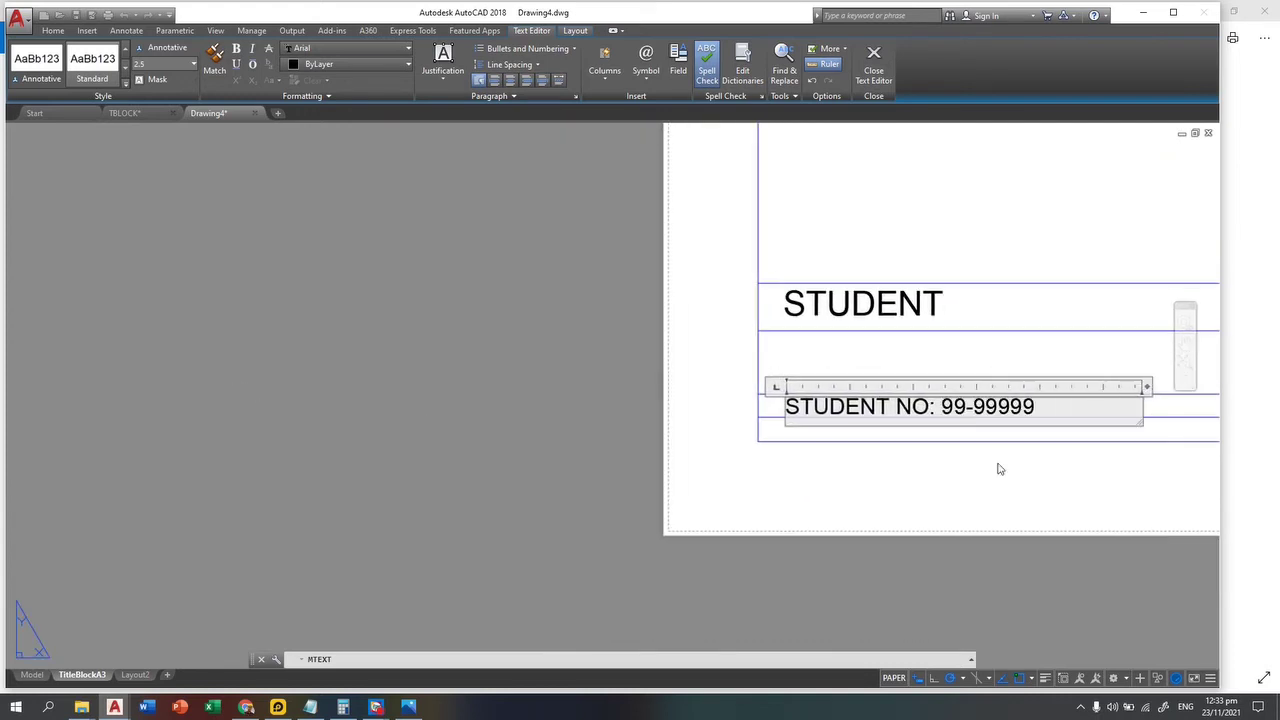
{"action": "left_click", "coordinate": [877, 514]}
{"action": "middle_click_drag", "start_coordinate": [877, 514], "coordinate": [848, 457]}
{"action": "scroll", "coordinate": [848, 457], "scroll_direction": "down", "scroll_amount": 2}
{"action": "middle_click_drag", "start_coordinate": [223, 400], "coordinate": [343, 480]}
{"action": "scroll", "coordinate": [94, 383], "scroll_direction": "up", "scroll_amount": 2}
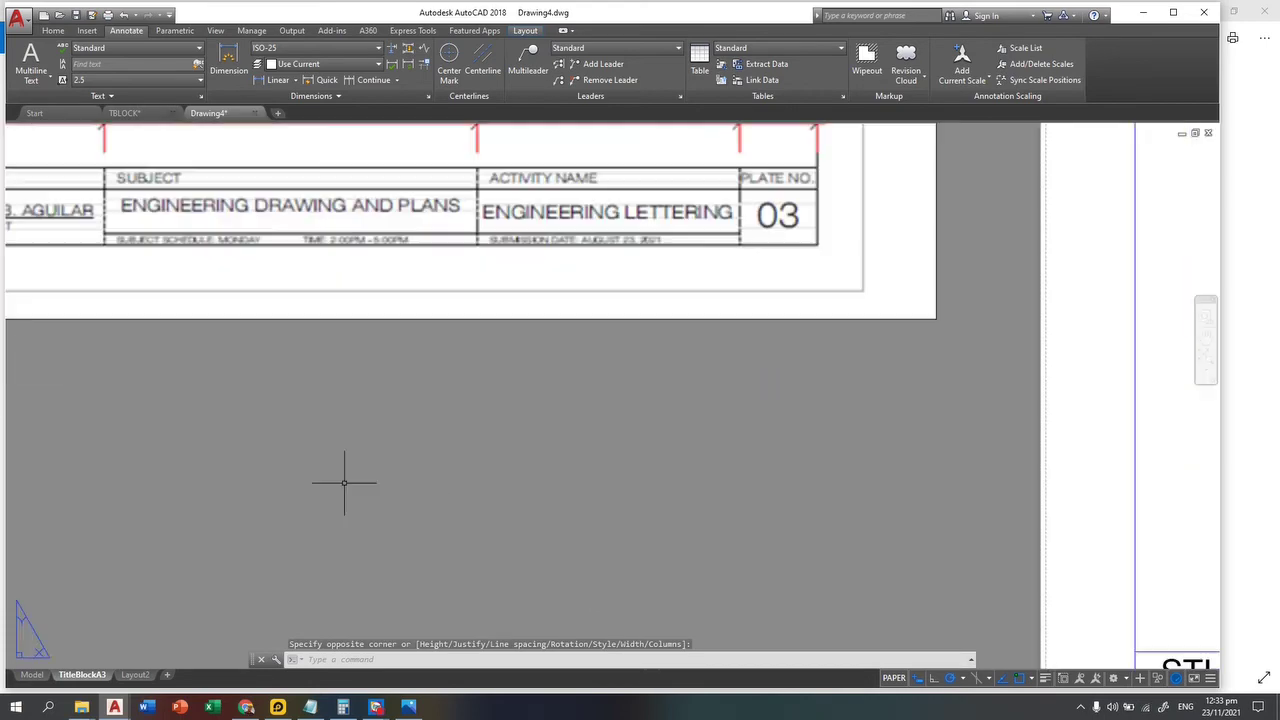
Step: Copy the STUDENT NO text one row down with COPY
{"action": "scroll", "coordinate": [829, 543], "scroll_direction": "down", "scroll_amount": 2}
{"action": "scroll", "coordinate": [655, 556], "scroll_direction": "up", "scroll_amount": 3}
{"action": "scroll", "coordinate": [655, 556], "scroll_direction": "up", "scroll_amount": 4}
{"action": "type", "text": "co"}
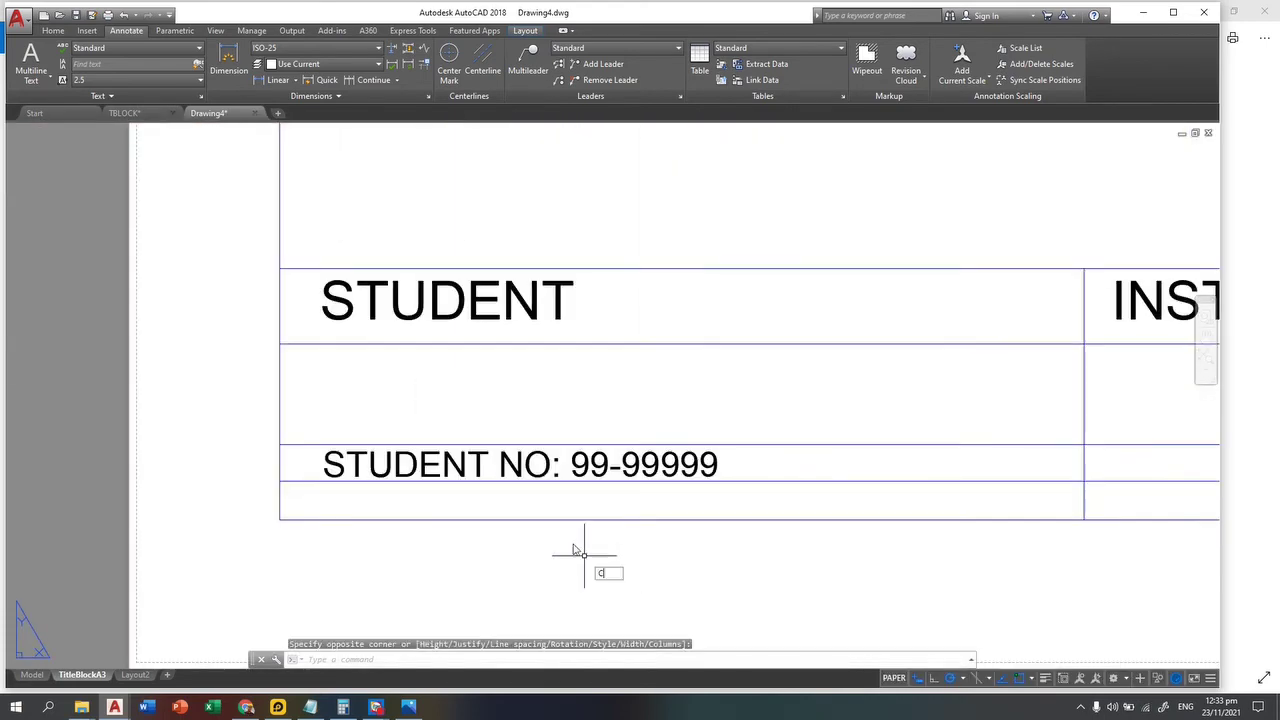
{"action": "key", "text": "Return"}
{"action": "scroll", "coordinate": [594, 480], "scroll_direction": "up", "scroll_amount": 2}
{"action": "left_click", "coordinate": [789, 470]}
{"action": "left_click", "coordinate": [702, 430]}
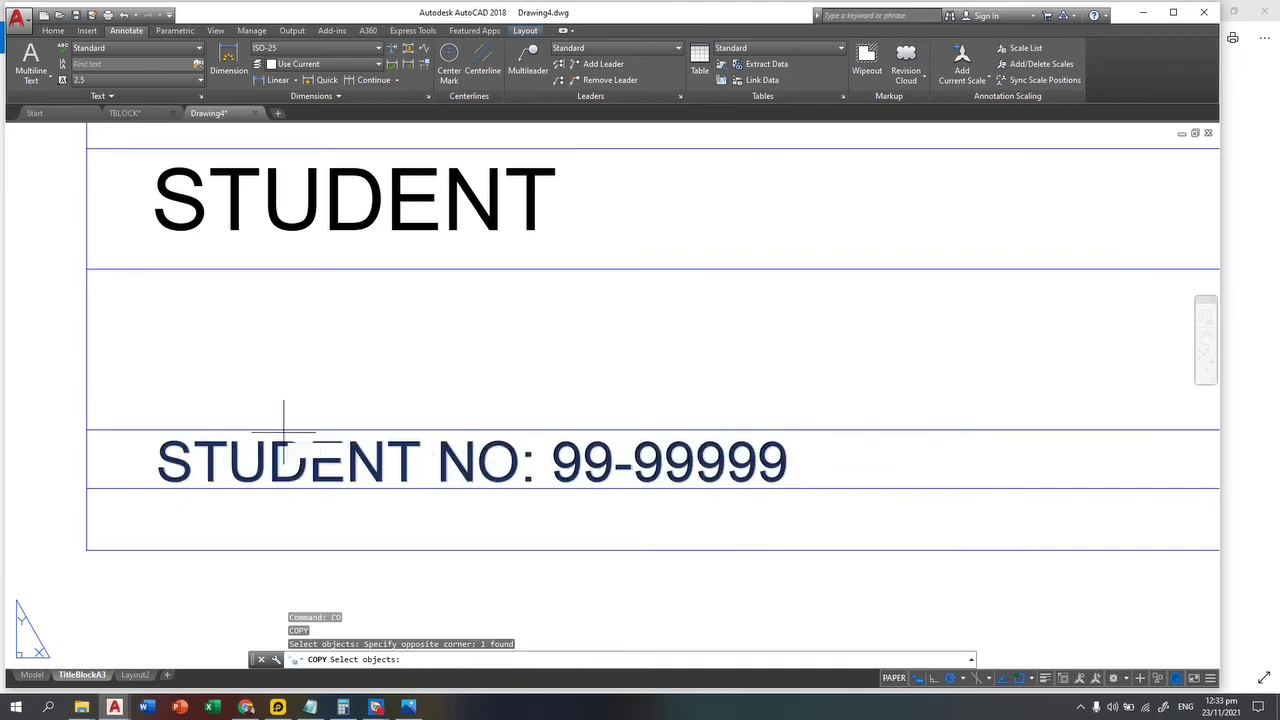
{"action": "key", "text": "Return"}
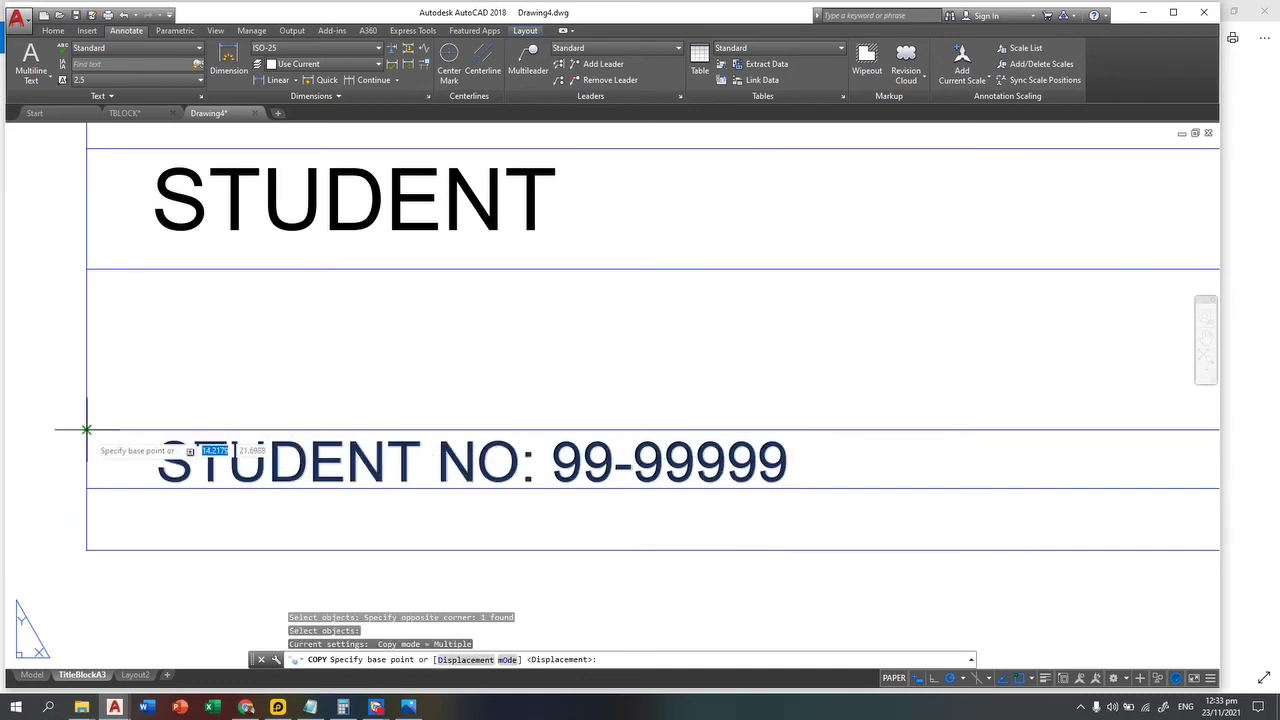
{"action": "left_click", "coordinate": [87, 430]}
{"action": "left_click", "coordinate": [87, 490]}
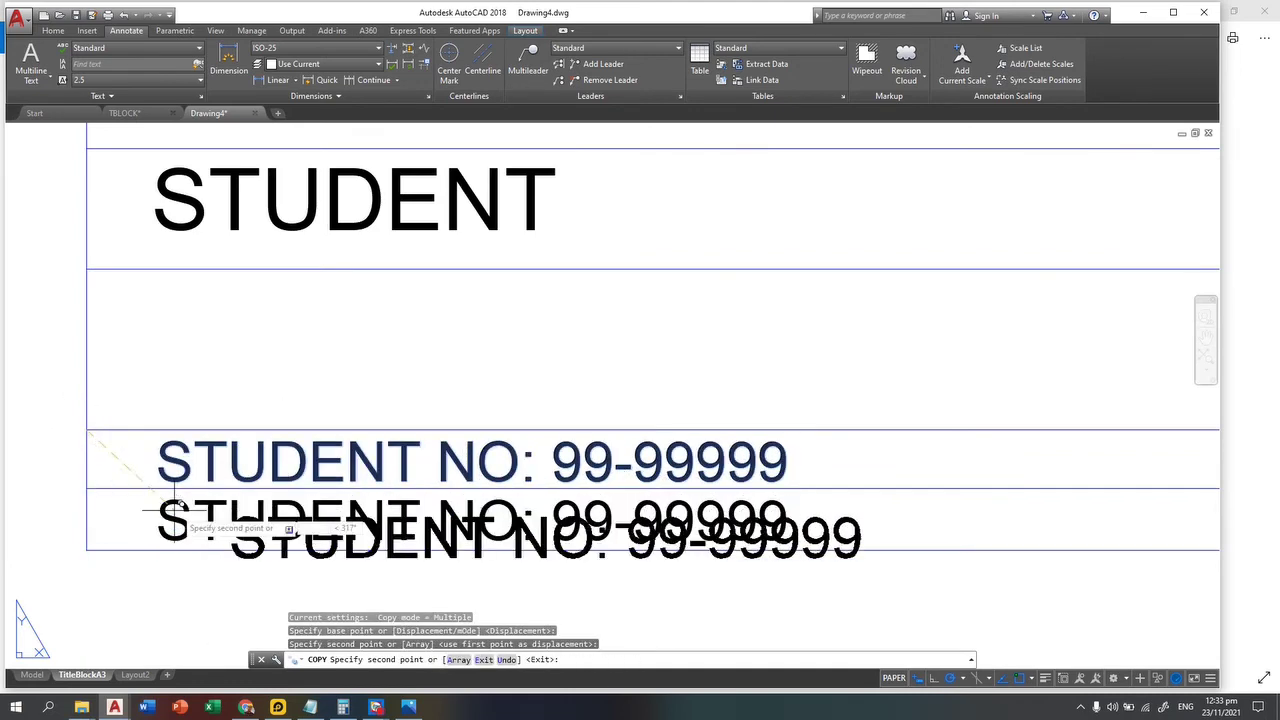
{"action": "key", "text": "Escape"}
{"action": "key", "text": "Escape"}
{"action": "key", "text": "Escape"}
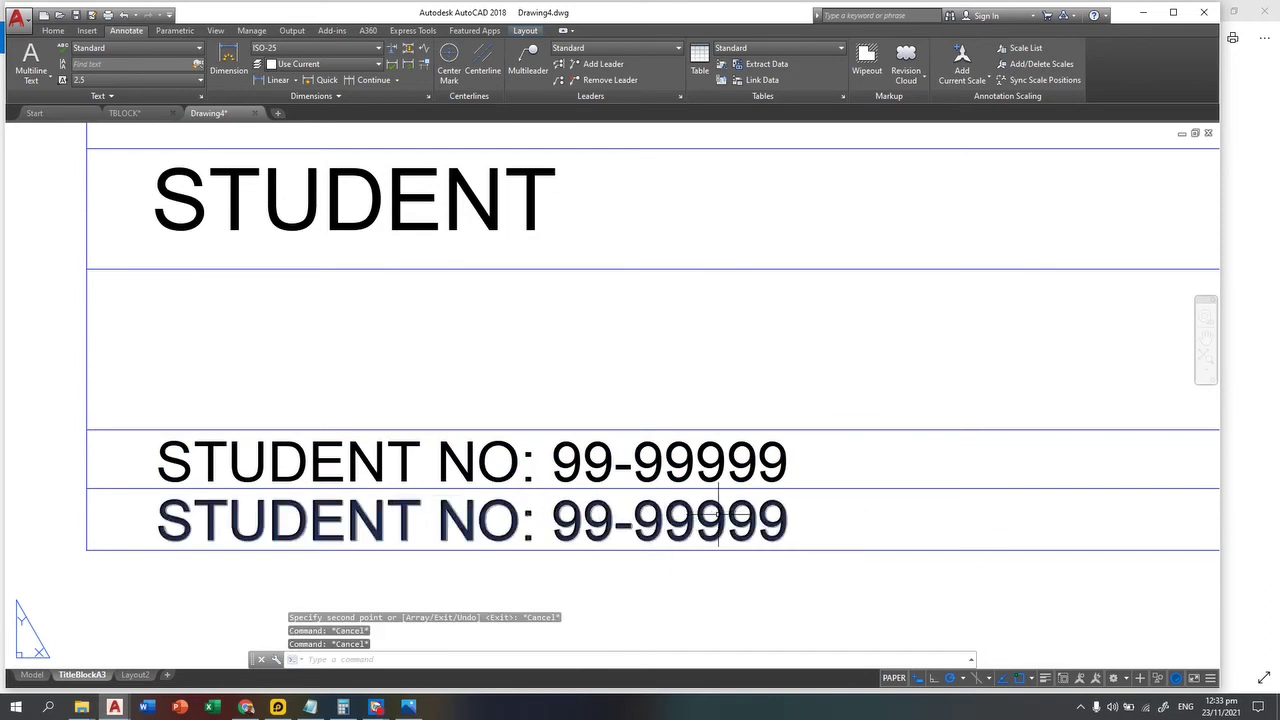
Step: Replace the copy with 'EMAIL ADDRESS:' and the student's e-mail, widened onto one line
{"action": "double_click", "coordinate": [718, 515]}
{"action": "left_click_drag", "start_coordinate": [790, 522], "coordinate": [159, 518]}
{"action": "type", "text": "EM"}
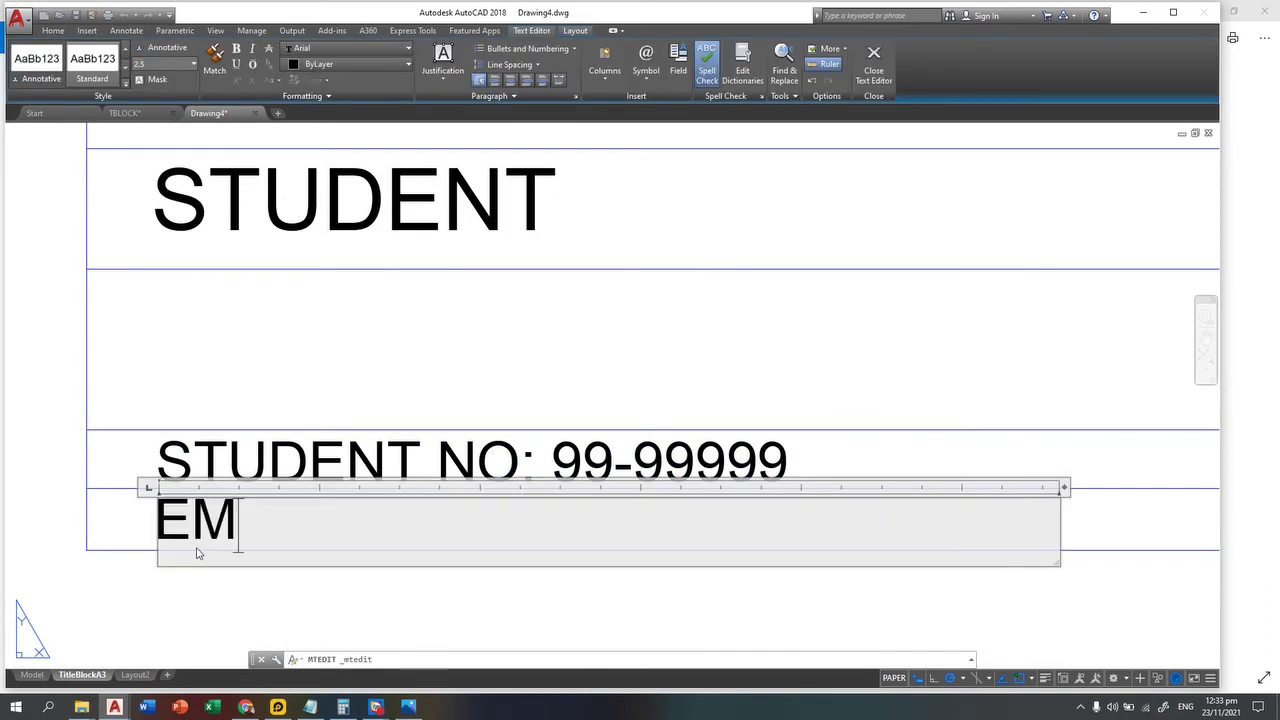
{"action": "type", "text": "AIL ADDRESS"}
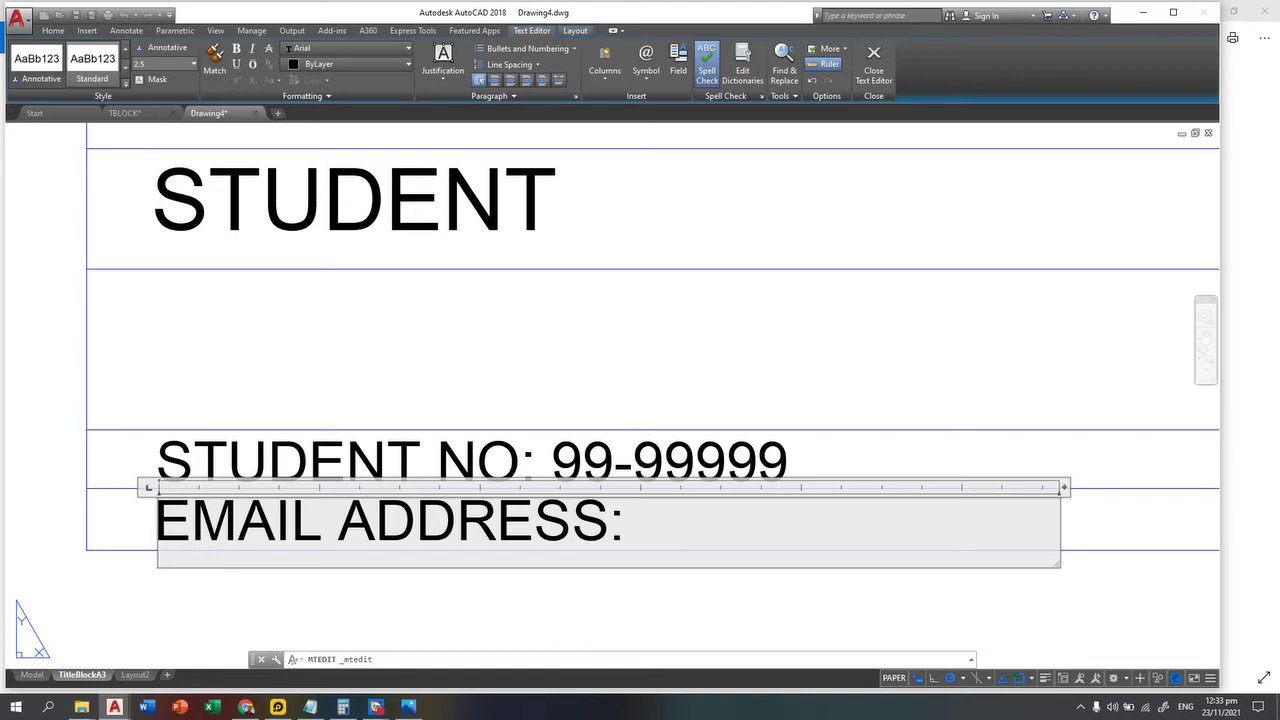
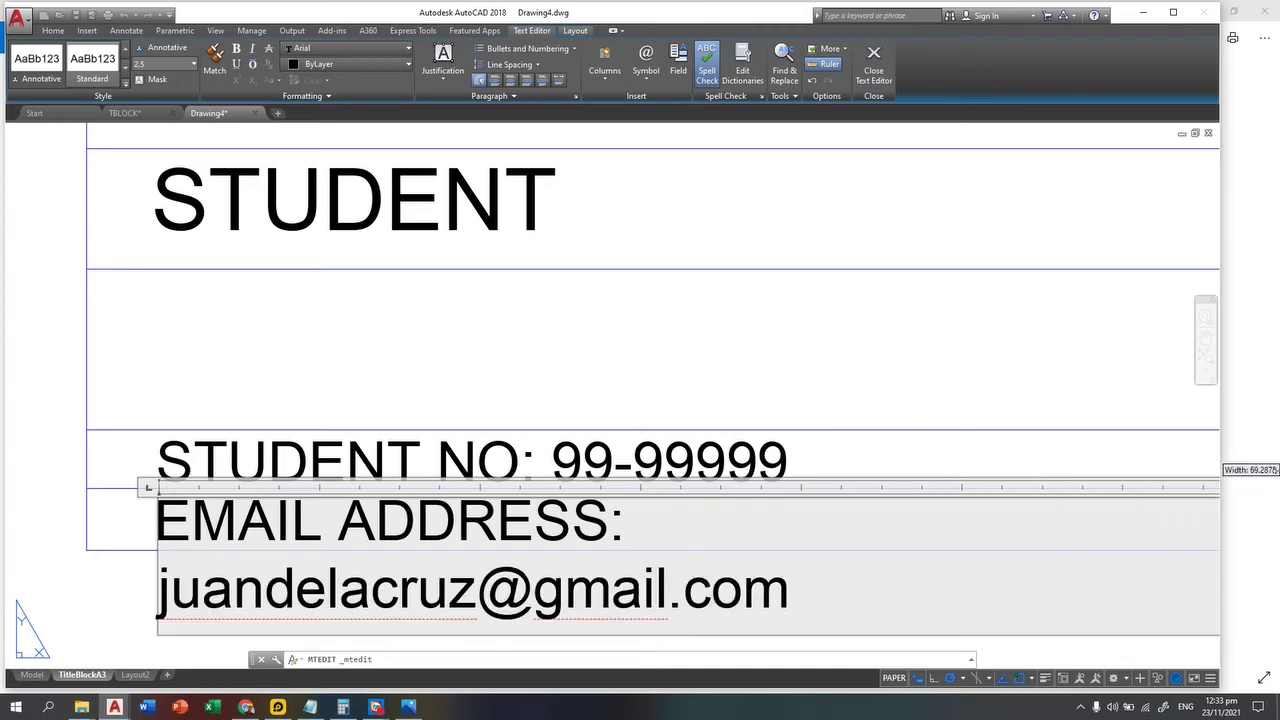
{"action": "scroll", "coordinate": [880, 371], "scroll_direction": "down", "scroll_amount": 2}
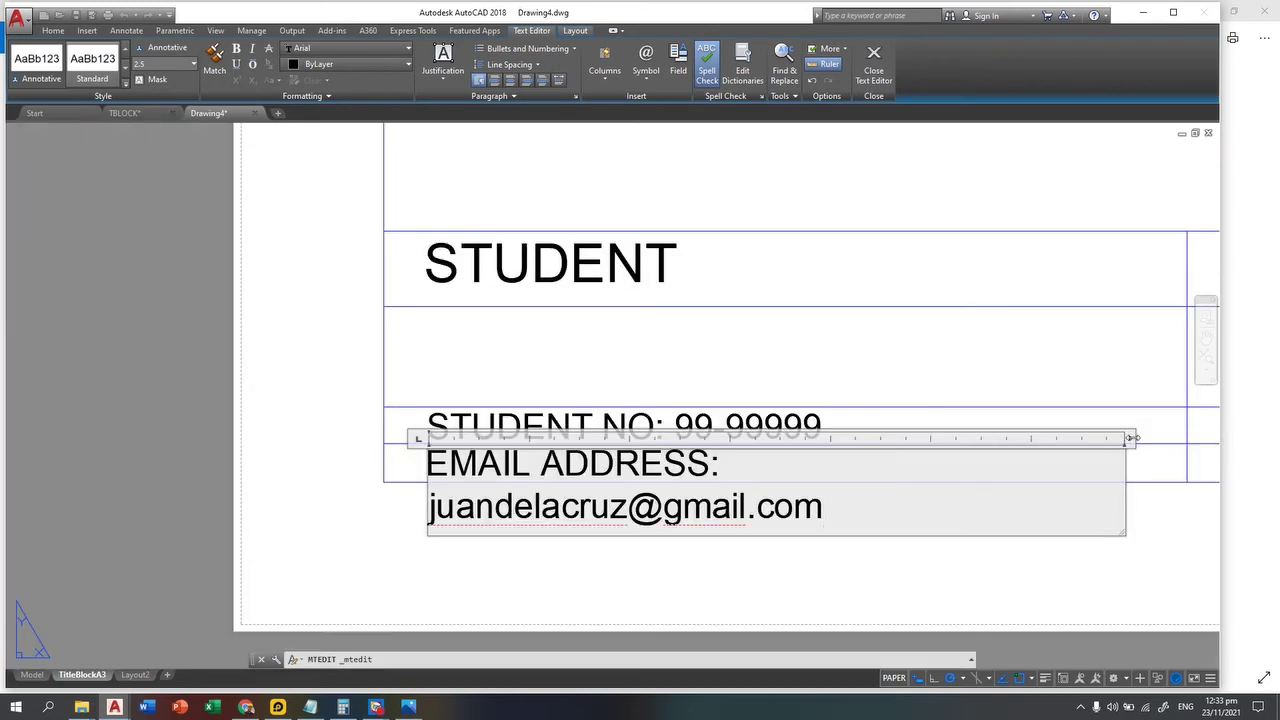
{"action": "mouse_move", "coordinate": [1131, 438]}
{"action": "left_mouse_down"}
{"action": "mouse_move", "coordinate": [1195, 438]}
{"action": "mouse_move", "coordinate": [1128, 438]}
{"action": "left_mouse_up"}
{"action": "left_click", "coordinate": [921, 559]}
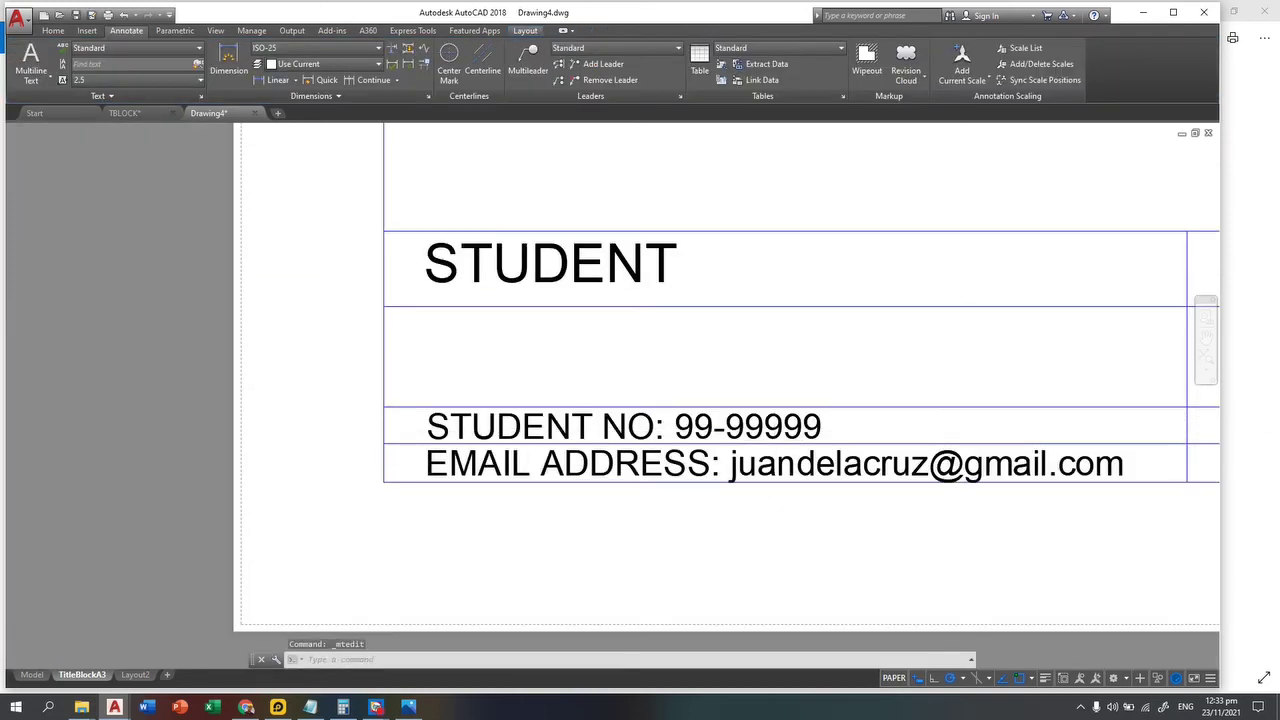
{"action": "scroll", "coordinate": [631, 471], "scroll_direction": "down", "scroll_amount": 3}
{"action": "middle_click_drag", "start_coordinate": [631, 471], "coordinate": [716, 550]}
{"action": "scroll", "coordinate": [184, 251], "scroll_direction": "up", "scroll_amount": 3}
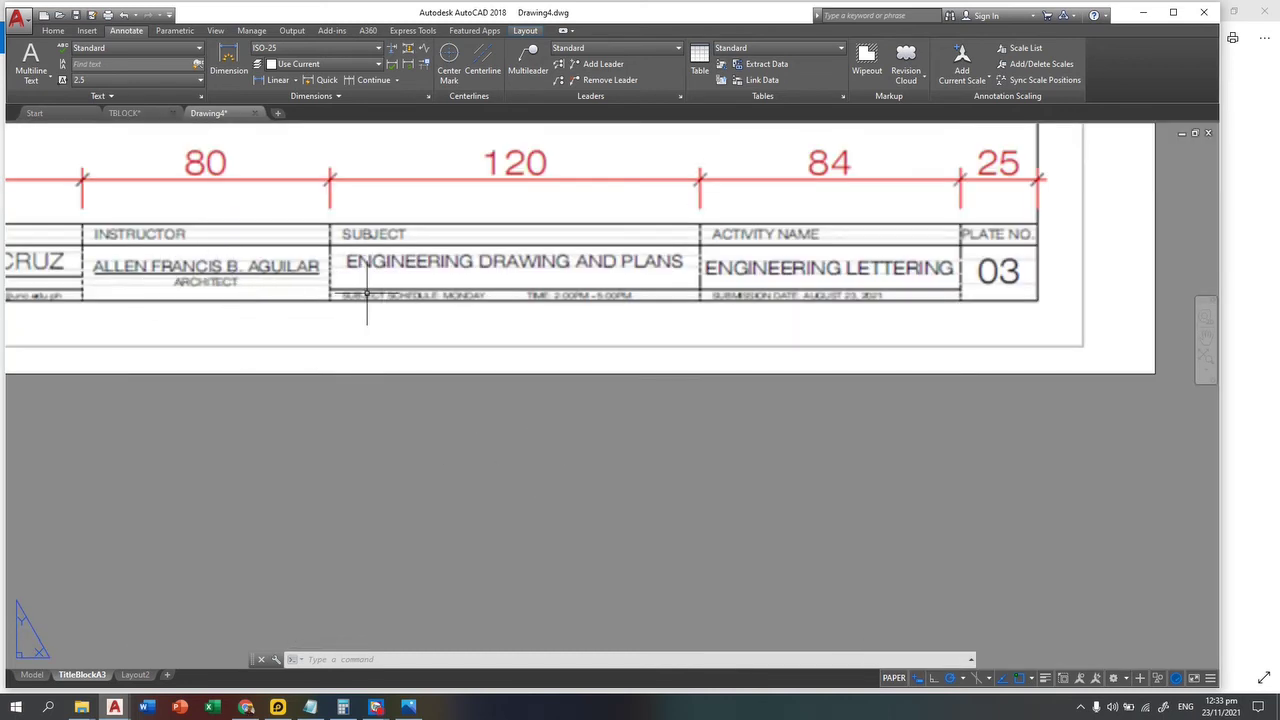
{"action": "scroll", "coordinate": [383, 297], "scroll_direction": "up", "scroll_amount": 3}
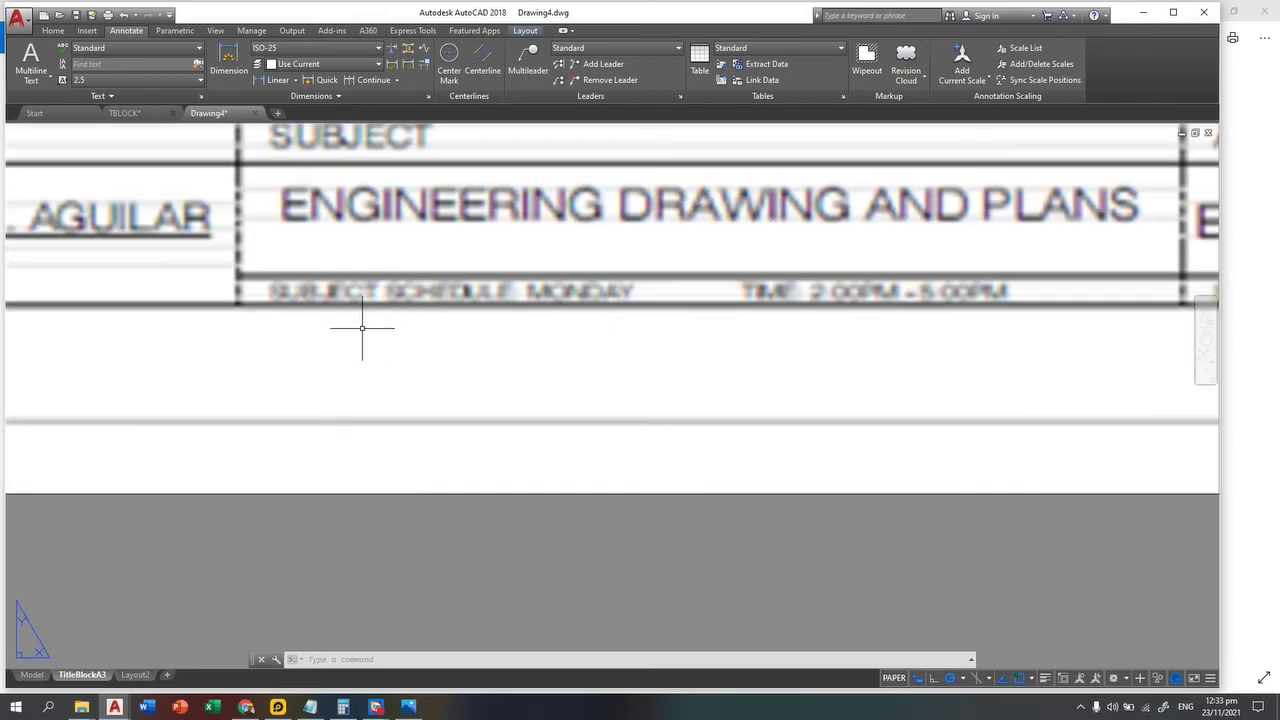
{"action": "scroll", "coordinate": [571, 394], "scroll_direction": "down", "scroll_amount": 5}
{"action": "scroll", "coordinate": [191, 389], "scroll_direction": "up", "scroll_amount": 4}
{"action": "scroll", "coordinate": [623, 534], "scroll_direction": "down", "scroll_amount": 1}
{"action": "scroll", "coordinate": [567, 519], "scroll_direction": "up", "scroll_amount": 1}
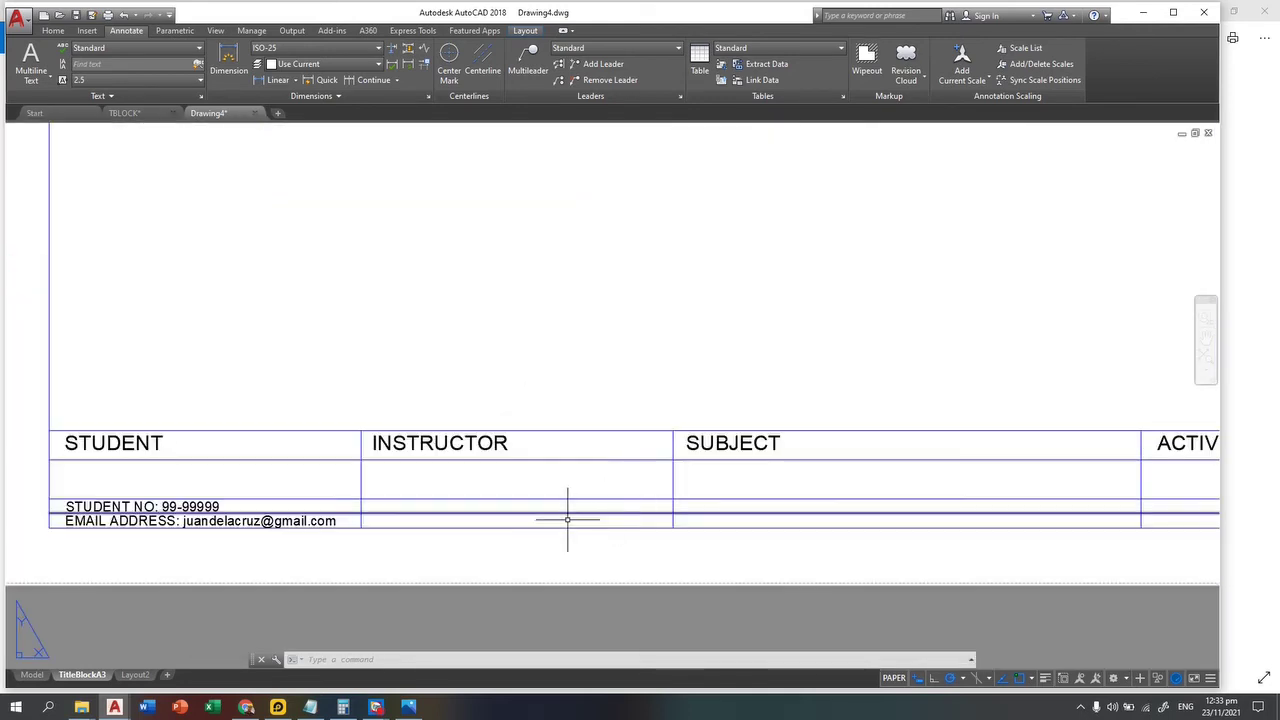
{"action": "type", "text": "tr"}
{"action": "key", "text": "Return"}
{"action": "key", "text": "Return"}
{"action": "left_click", "coordinate": [538, 487]}
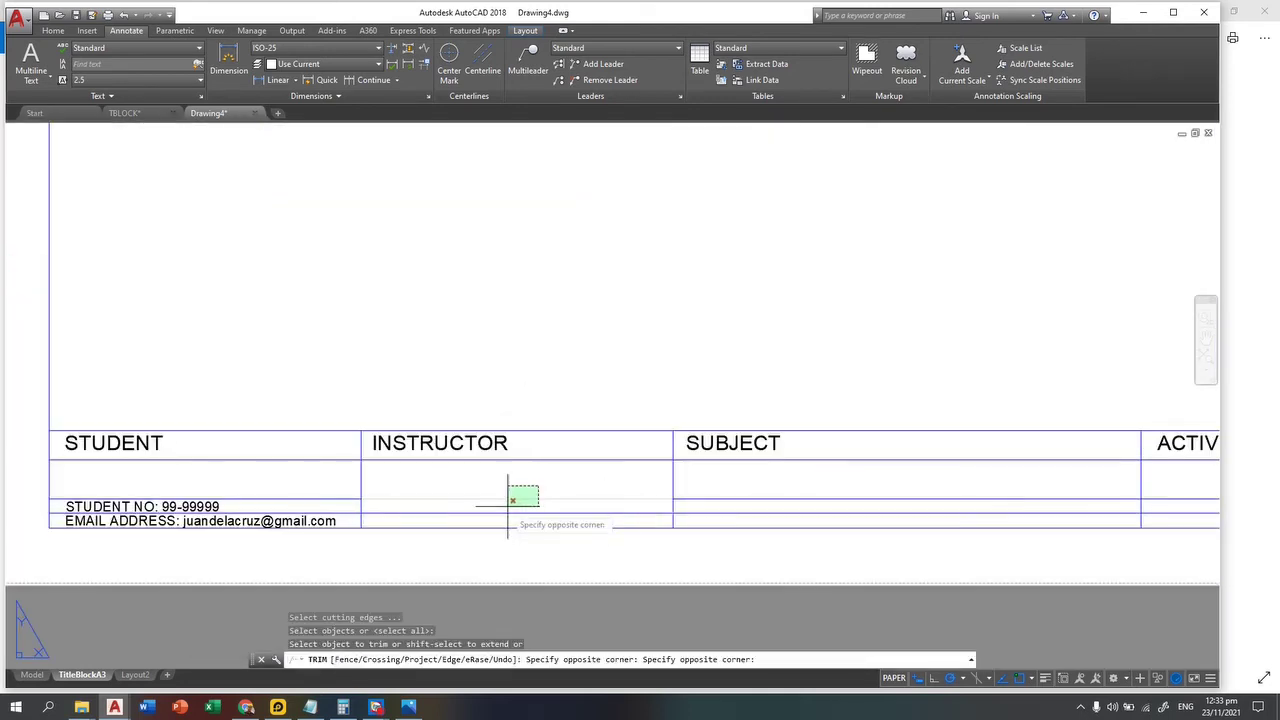
{"action": "left_click", "coordinate": [495, 515]}
{"action": "middle_click_drag", "start_coordinate": [737, 509], "coordinate": [440, 490]}
{"action": "scroll", "coordinate": [300, 440], "scroll_direction": "down", "scroll_amount": 4}
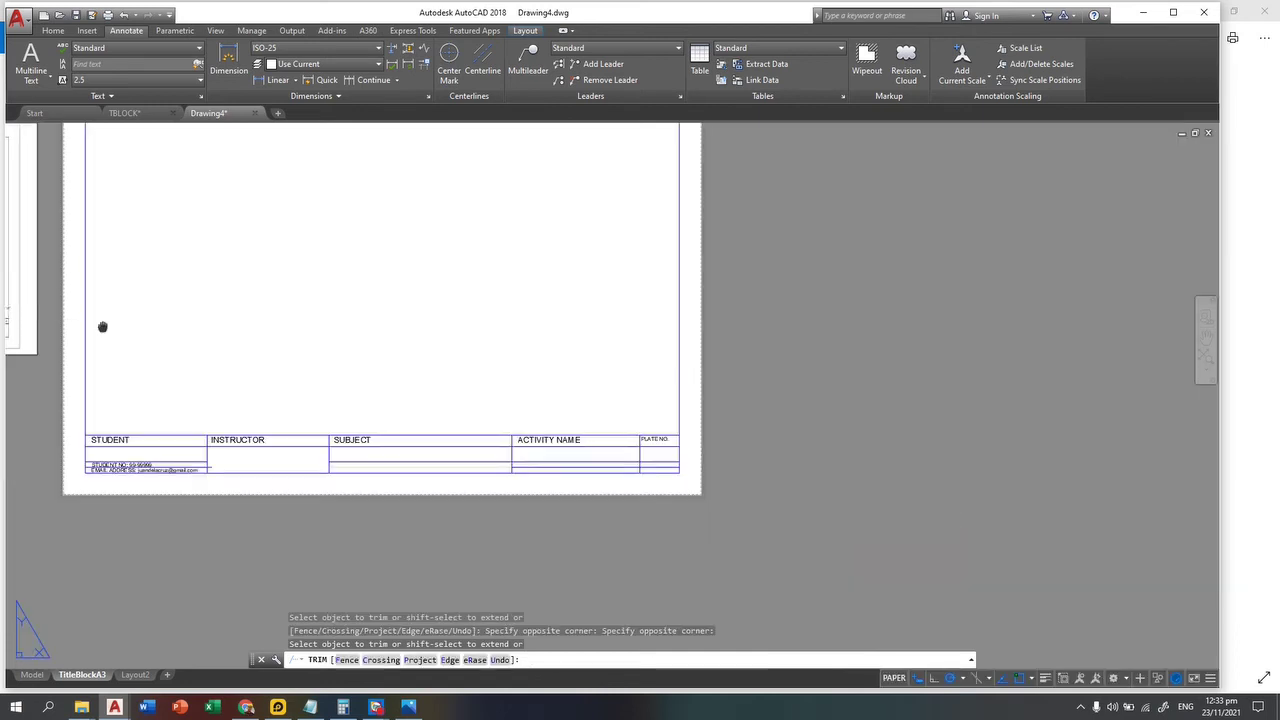
{"action": "scroll", "coordinate": [600, 480], "scroll_direction": "down", "scroll_amount": 2}
{"action": "scroll", "coordinate": [562, 499], "scroll_direction": "up", "scroll_amount": 4}
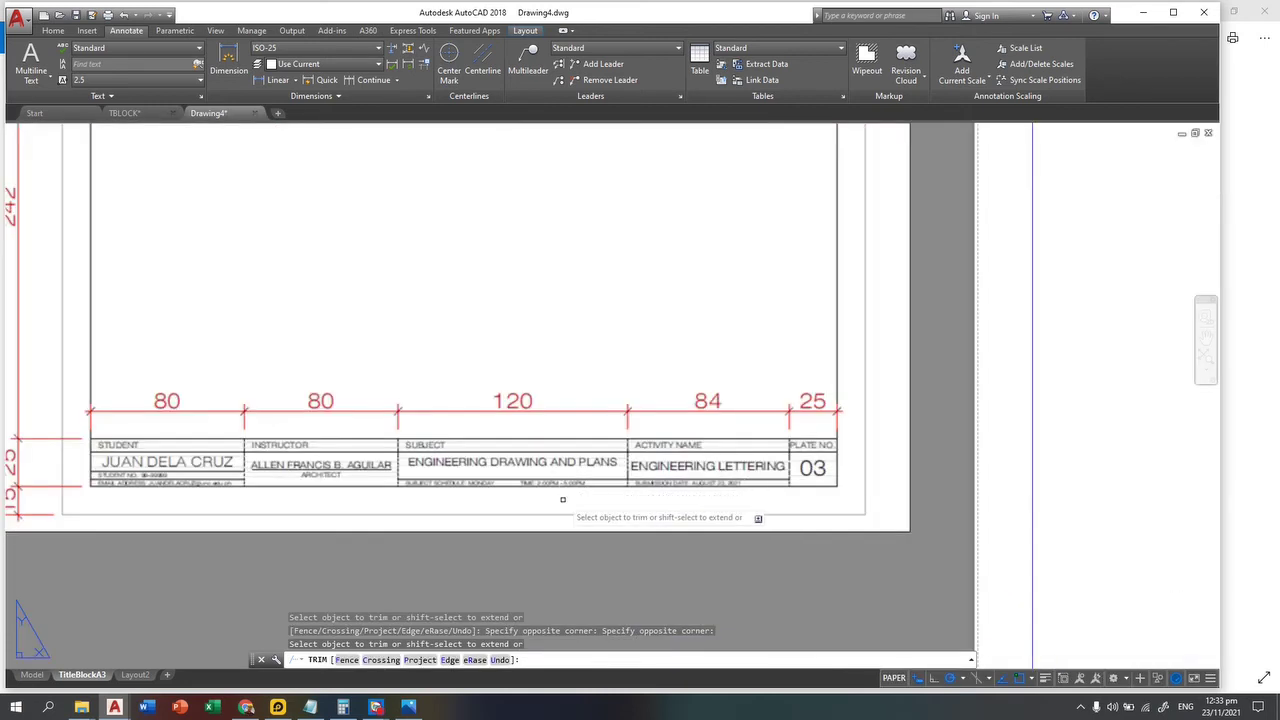
{"action": "scroll", "coordinate": [562, 499], "scroll_direction": "up", "scroll_amount": 3}
{"action": "scroll", "coordinate": [540, 500], "scroll_direction": "down", "scroll_amount": 2}
{"action": "key", "text": "Escape"}
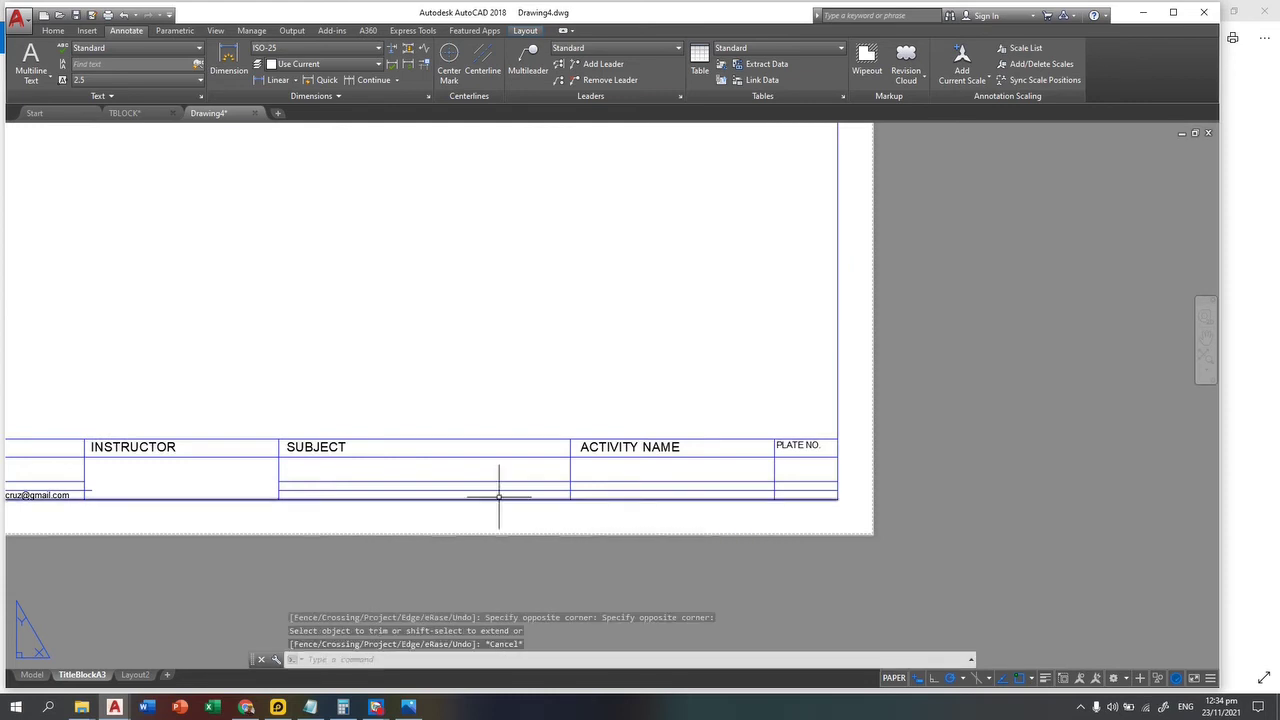
{"action": "left_click", "coordinate": [508, 482]}
{"action": "key", "text": "Delete"}
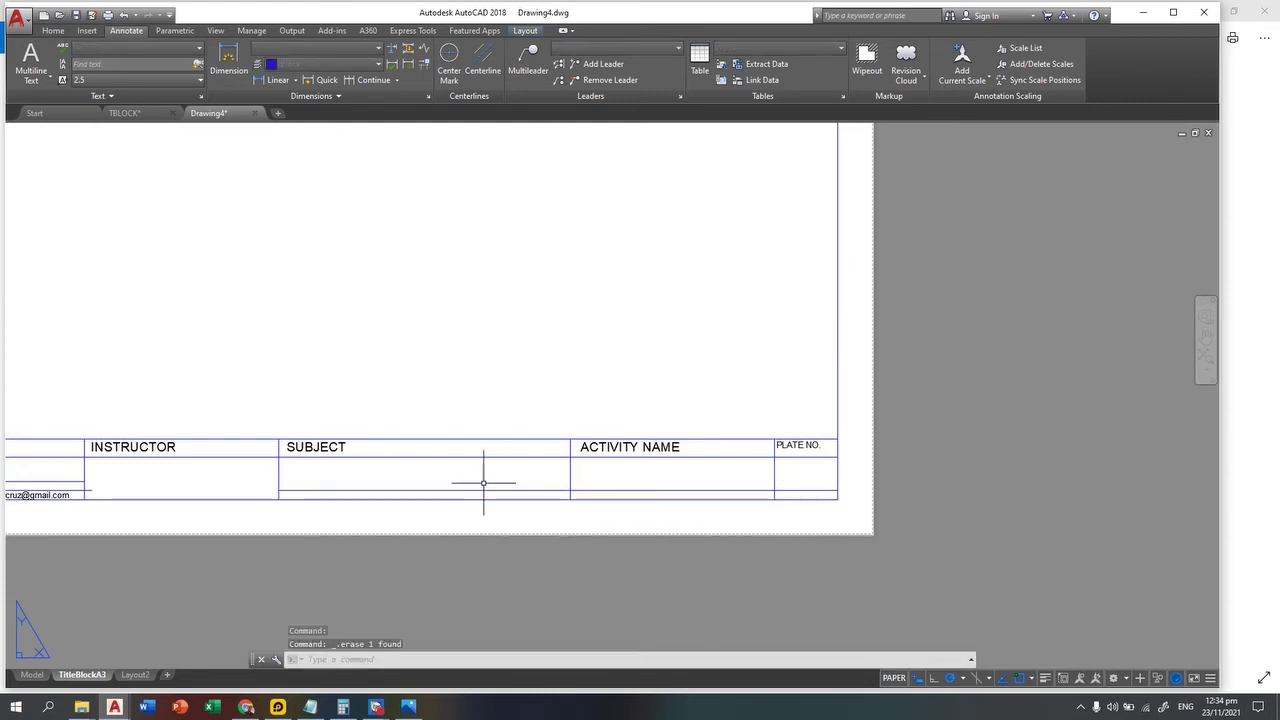
{"action": "scroll", "coordinate": [486, 480], "scroll_direction": "down", "scroll_amount": 3}
{"action": "middle_click_drag", "start_coordinate": [772, 550], "coordinate": [669, 542]}
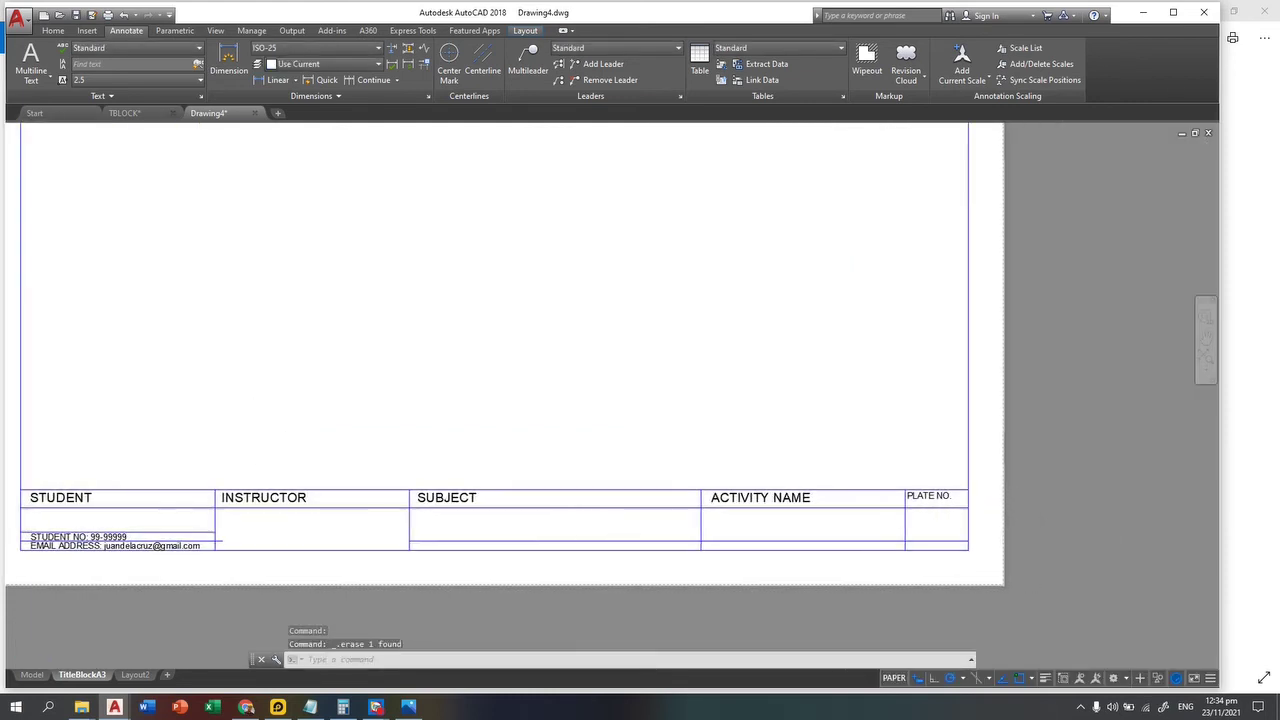
{"action": "key", "text": "Escape"}
{"action": "key", "text": "Escape"}
{"action": "key", "text": "Escape"}
{"action": "type", "text": "tr"}
{"action": "key", "text": "Return"}
{"action": "key", "text": "Return"}
{"action": "left_click", "coordinate": [931, 531]}
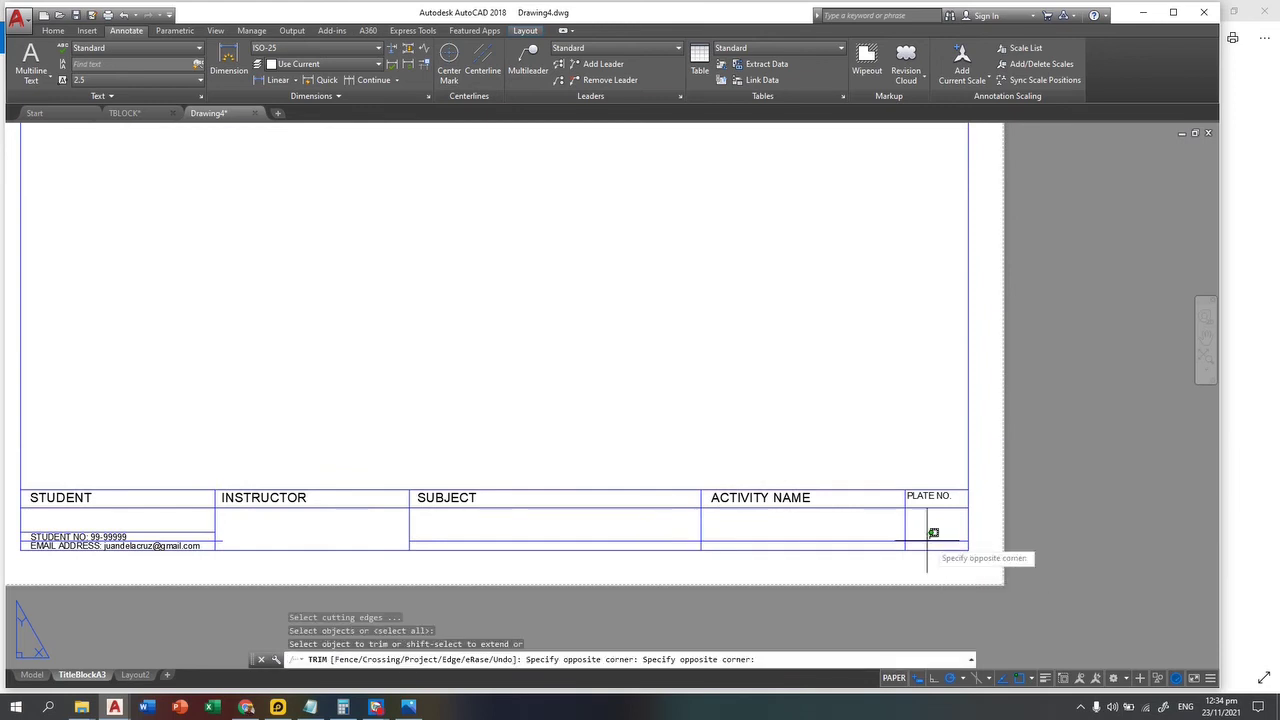
{"action": "left_click", "coordinate": [929, 545]}
{"action": "key", "text": "Escape"}
{"action": "key", "text": "Escape"}
{"action": "key", "text": "Escape"}
{"action": "middle_click_drag", "start_coordinate": [286, 451], "coordinate": [400, 533]}
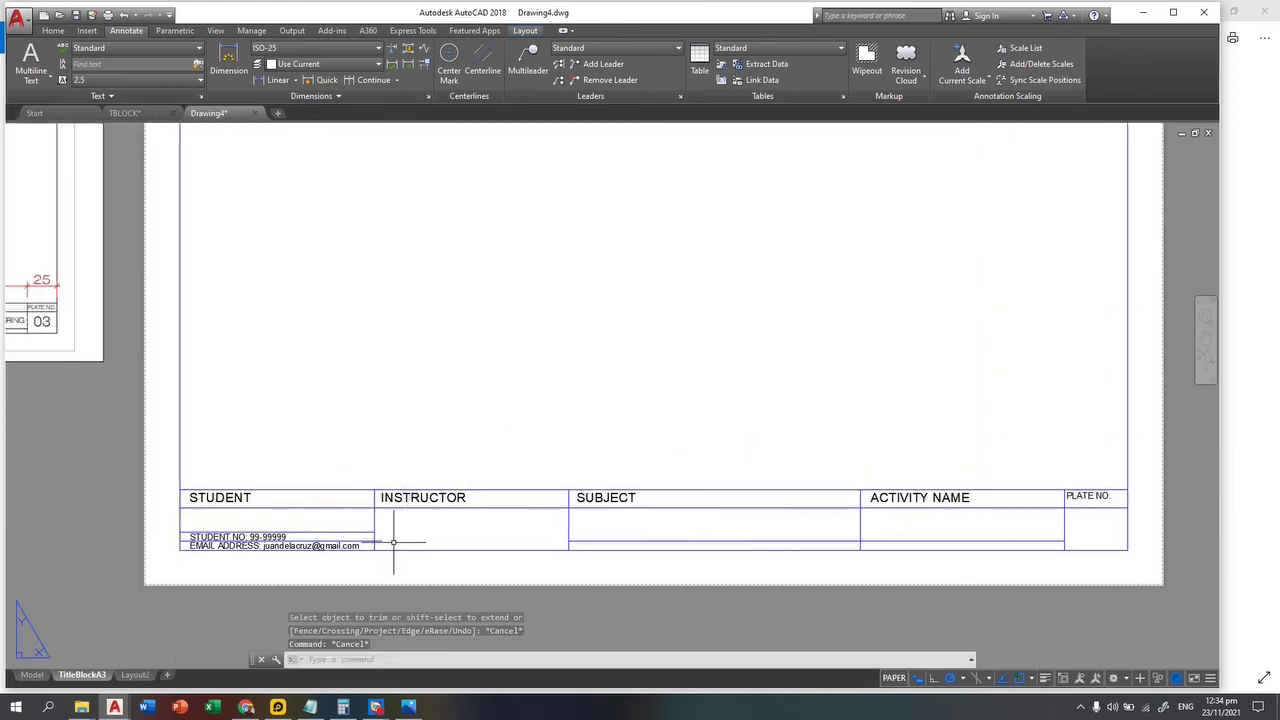
{"action": "scroll", "coordinate": [400, 533], "scroll_direction": "up", "scroll_amount": 5}
{"action": "type", "text": "tr"}
{"action": "key", "text": "Return"}
{"action": "key", "text": "Return"}
{"action": "left_click", "coordinate": [400, 515]}
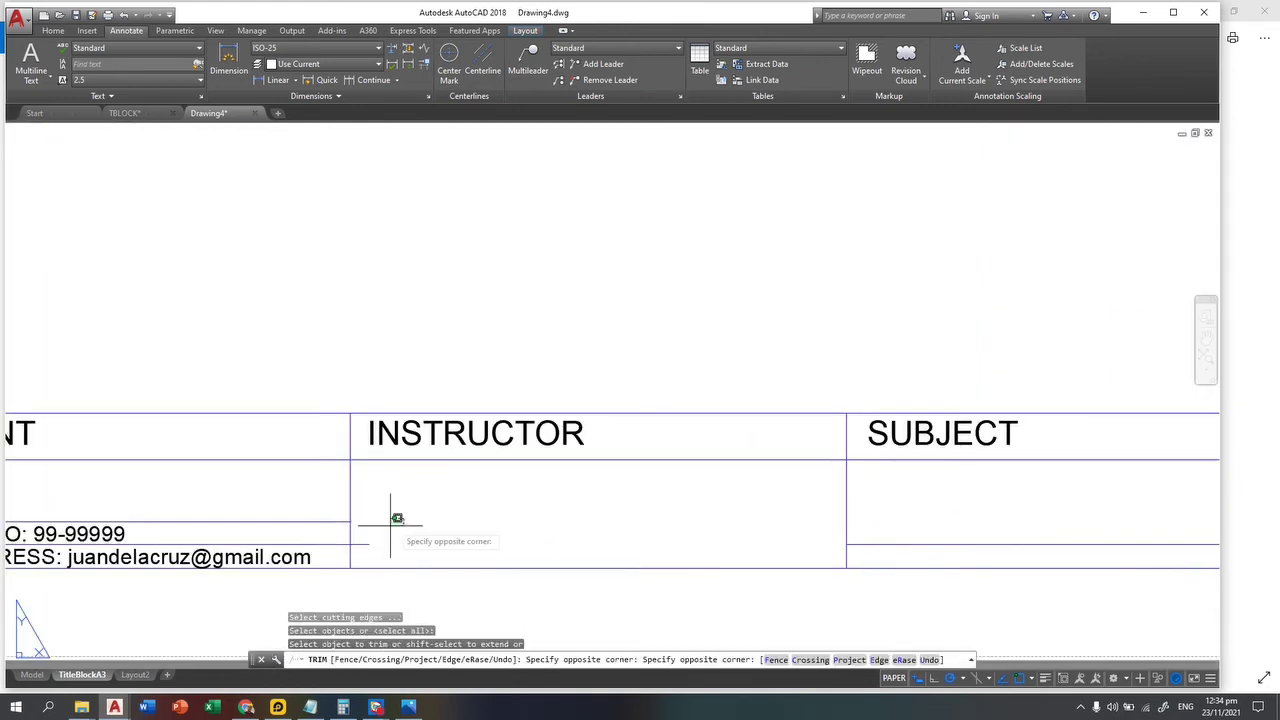
{"action": "left_click", "coordinate": [366, 560]}
{"action": "key", "text": "Escape"}
{"action": "scroll", "coordinate": [317, 515], "scroll_direction": "down", "scroll_amount": 4}
{"action": "key", "text": "Escape"}
{"action": "key", "text": "Escape"}
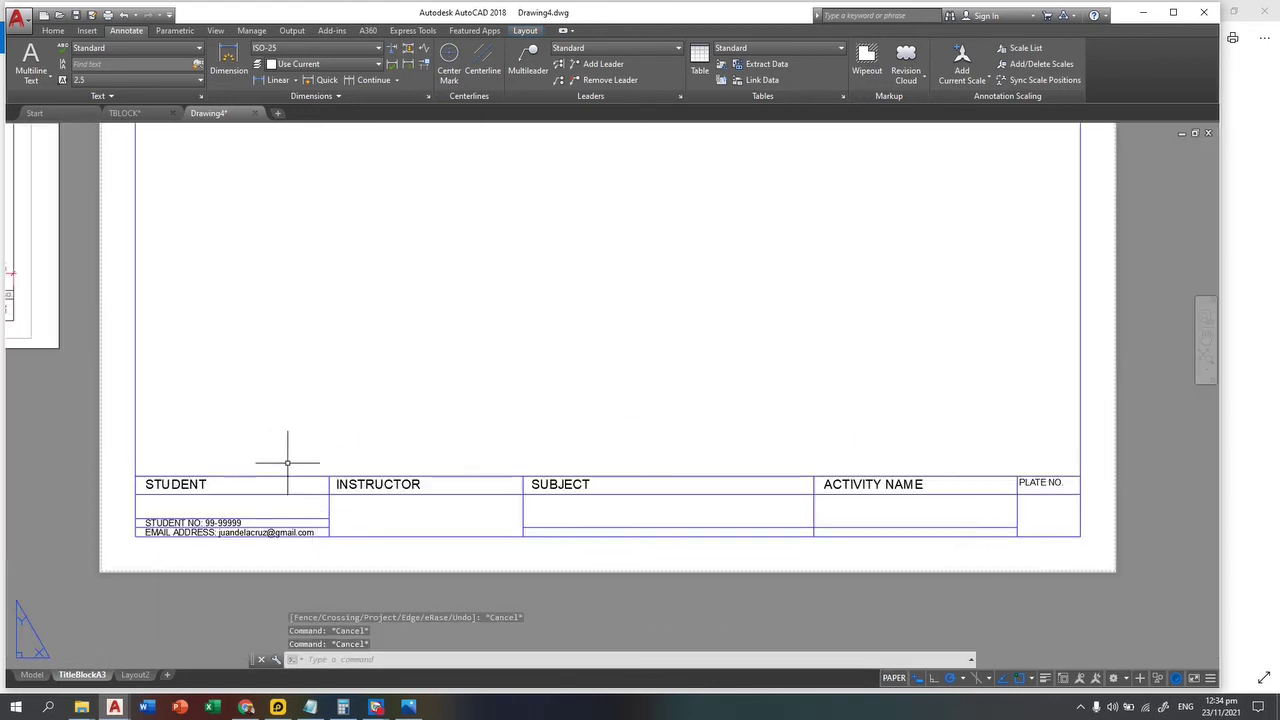
{"action": "middle_click_drag", "start_coordinate": [286, 457], "coordinate": [209, 417]}
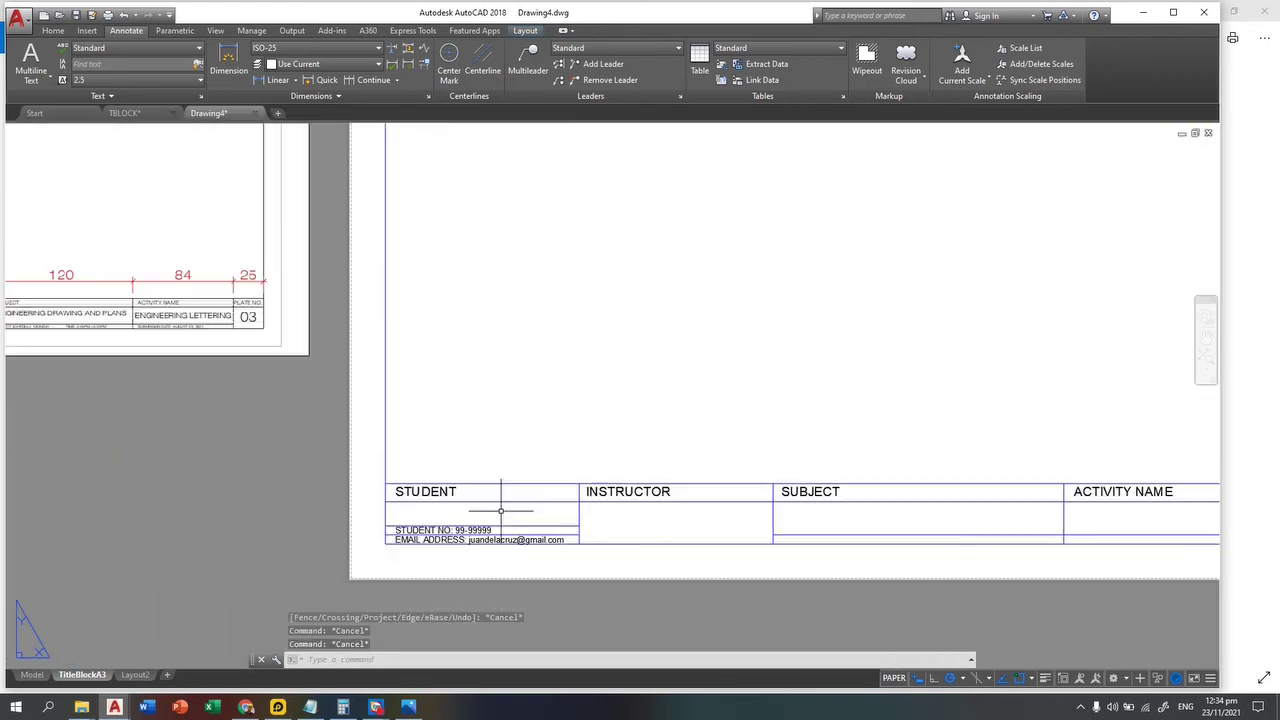
{"action": "scroll", "coordinate": [638, 569], "scroll_direction": "up", "scroll_amount": 2}
{"action": "scroll", "coordinate": [606, 537], "scroll_direction": "up", "scroll_amount": 2}
{"action": "middle_click_drag", "start_coordinate": [560, 514], "coordinate": [447, 530]}
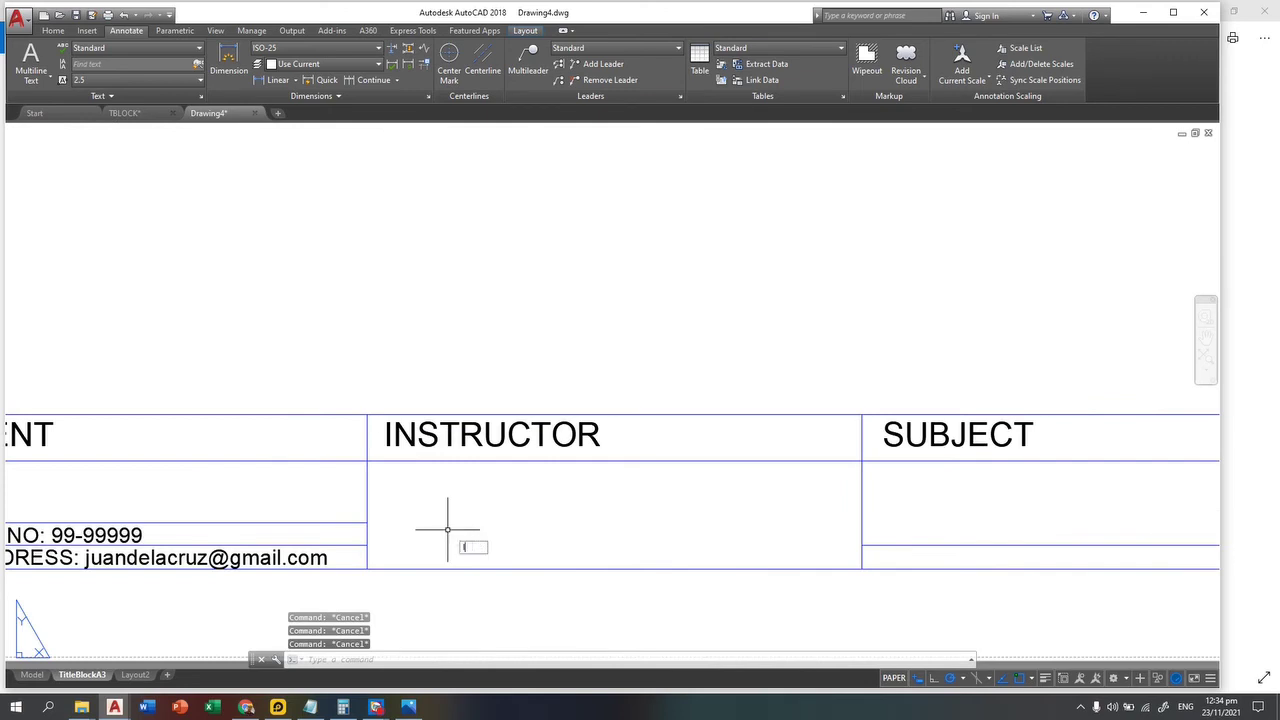
{"action": "scroll", "coordinate": [447, 530], "scroll_direction": "up", "scroll_amount": 2}
{"action": "type", "text": "l"}
{"action": "key", "text": "Return"}
Step: Draw an underline across the INSTRUCTOR cell and copy the INSTRUCTOR heading just above it
{"action": "left_click", "coordinate": [357, 533]}
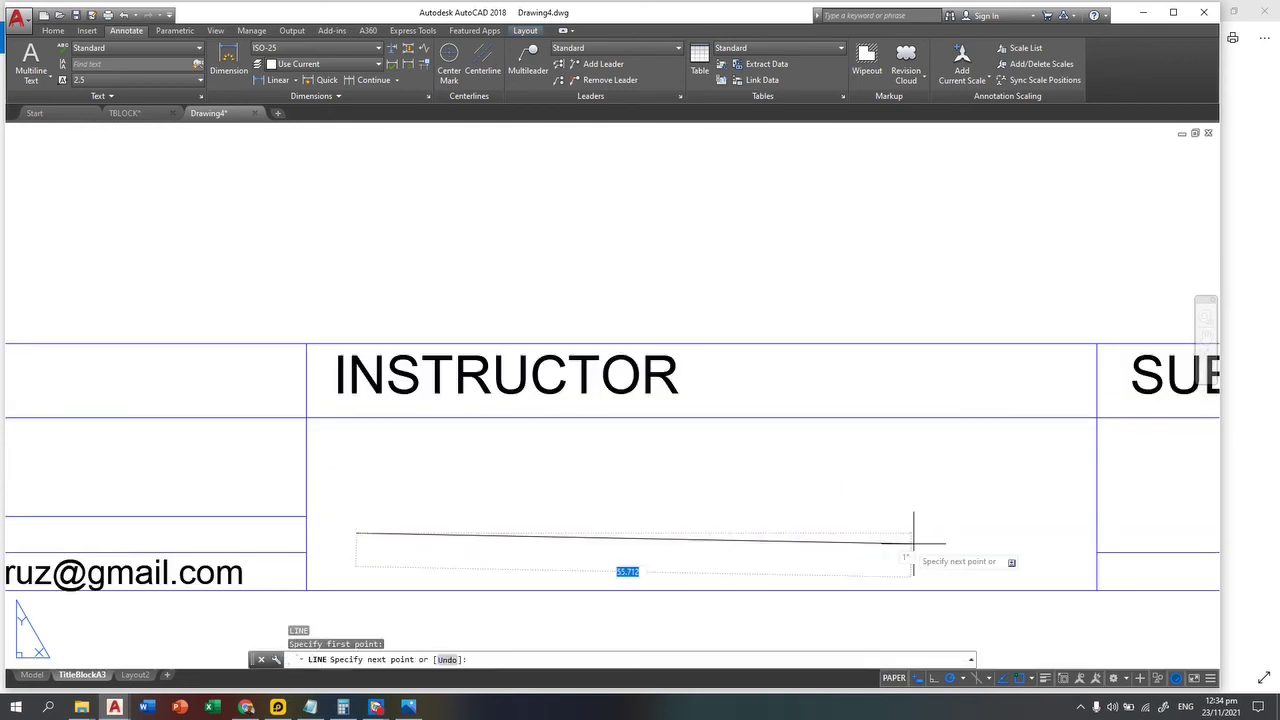
{"action": "left_click", "coordinate": [1038, 533]}
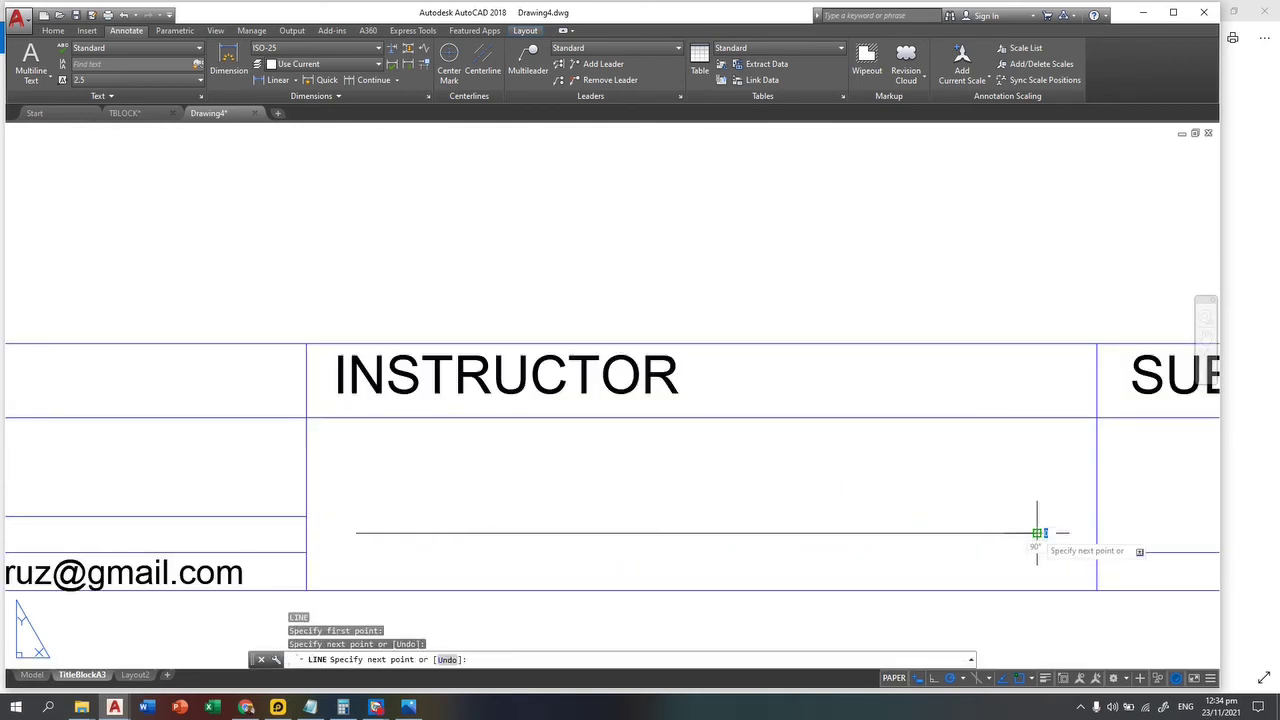
{"action": "key", "text": "Escape"}
{"action": "key", "text": "Escape"}
{"action": "type", "text": "co"}
{"action": "key", "text": "Return"}
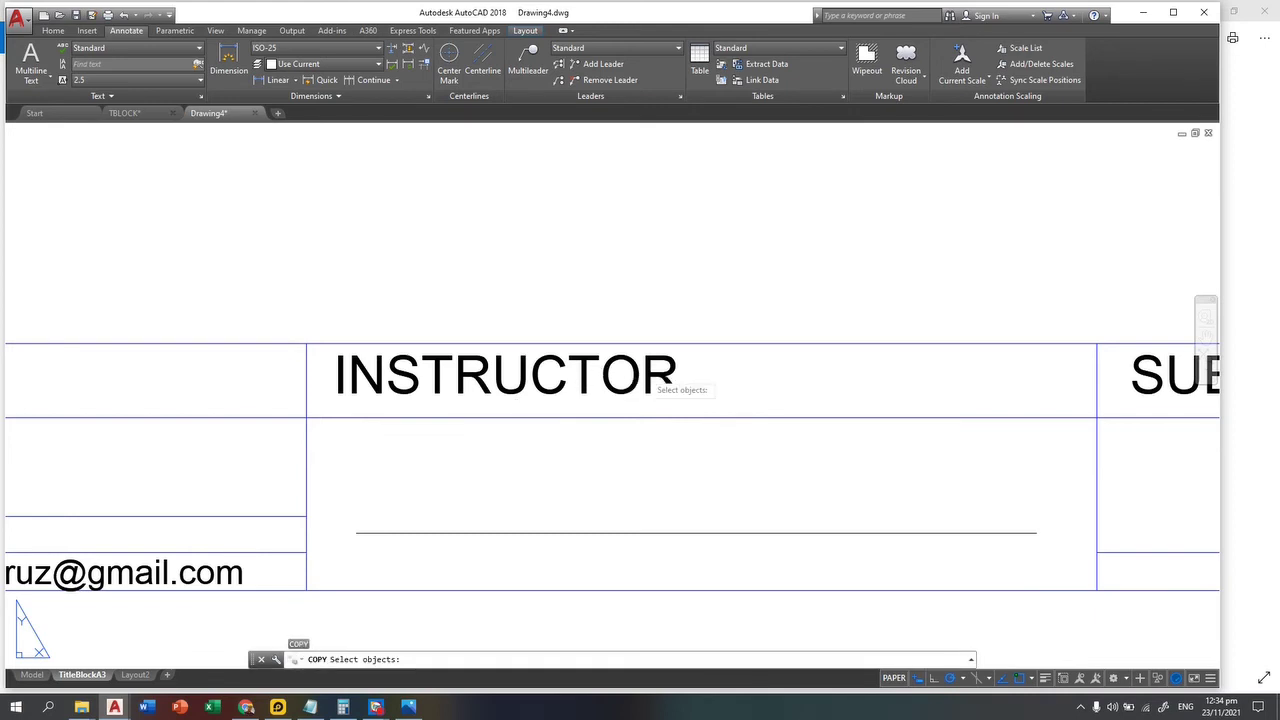
{"action": "left_click", "coordinate": [703, 362]}
{"action": "left_click", "coordinate": [590, 386]}
{"action": "key", "text": "Return"}
{"action": "left_click", "coordinate": [540, 347]}
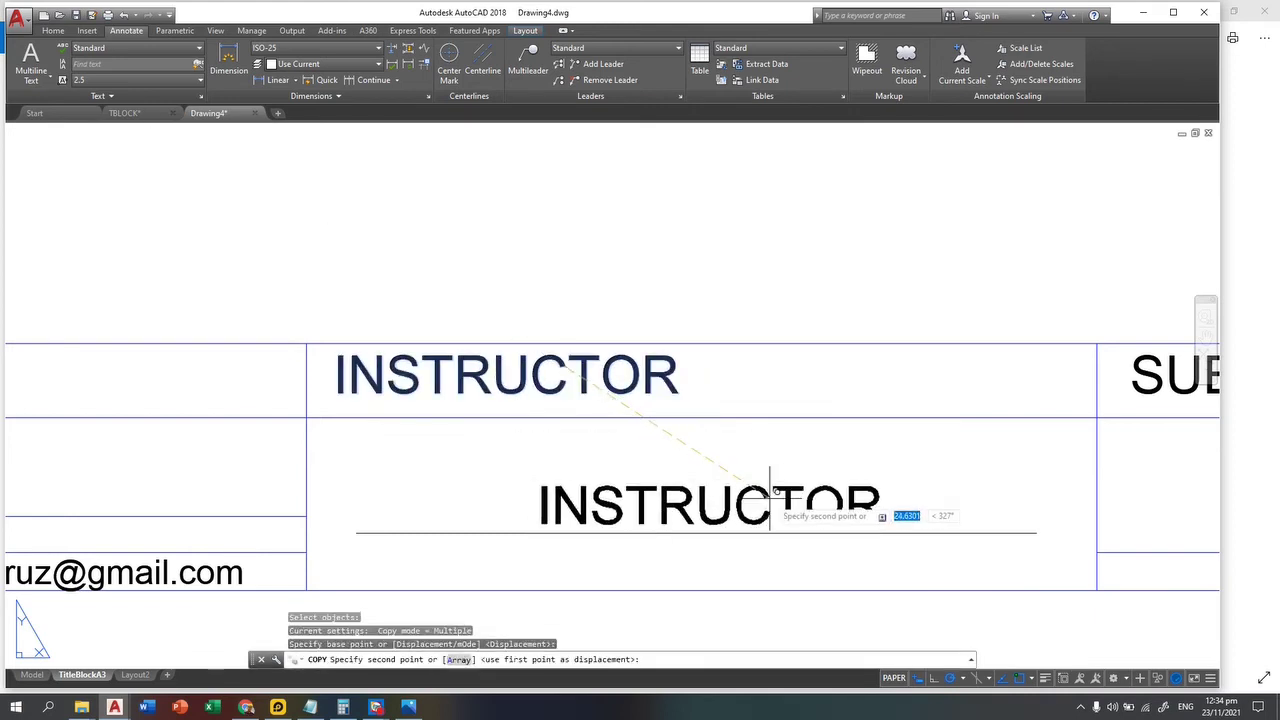
{"action": "left_click", "coordinate": [739, 471]}
{"action": "key", "text": "Escape"}
{"action": "key", "text": "Escape"}
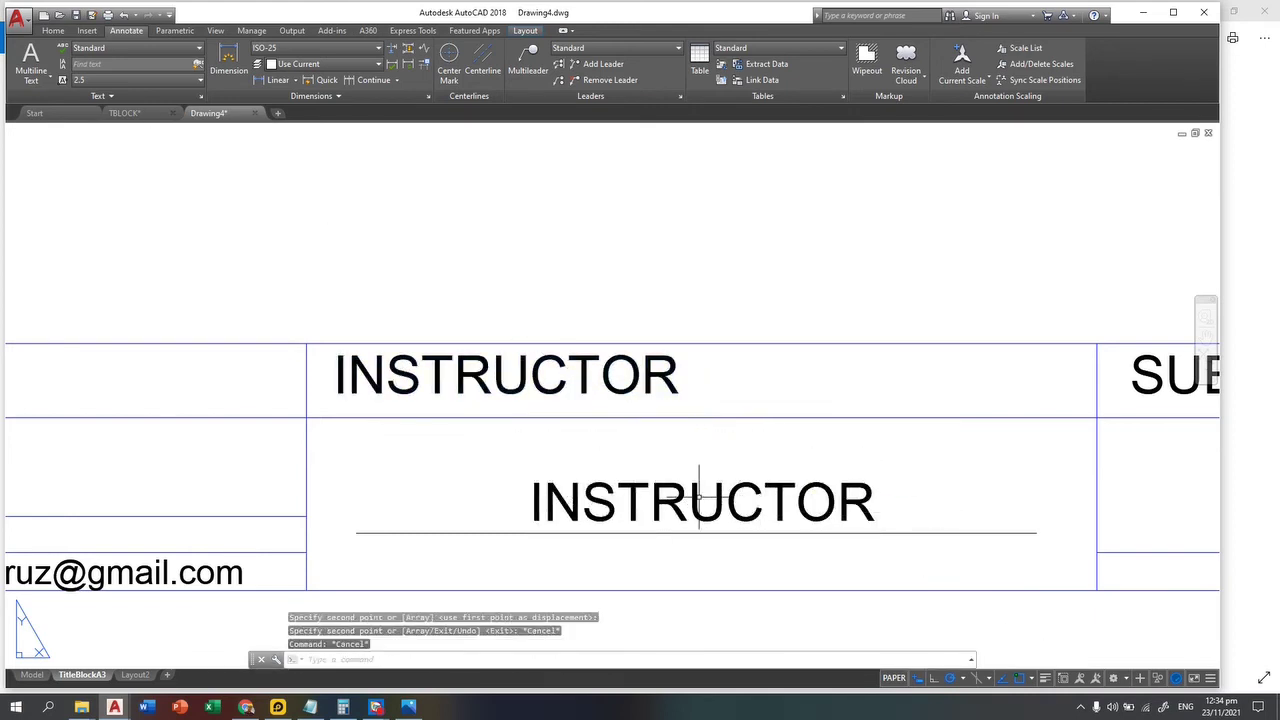
Step: Change the copied text to the instructor's full name, widened to fit on one line
{"action": "double_click", "coordinate": [699, 497]}
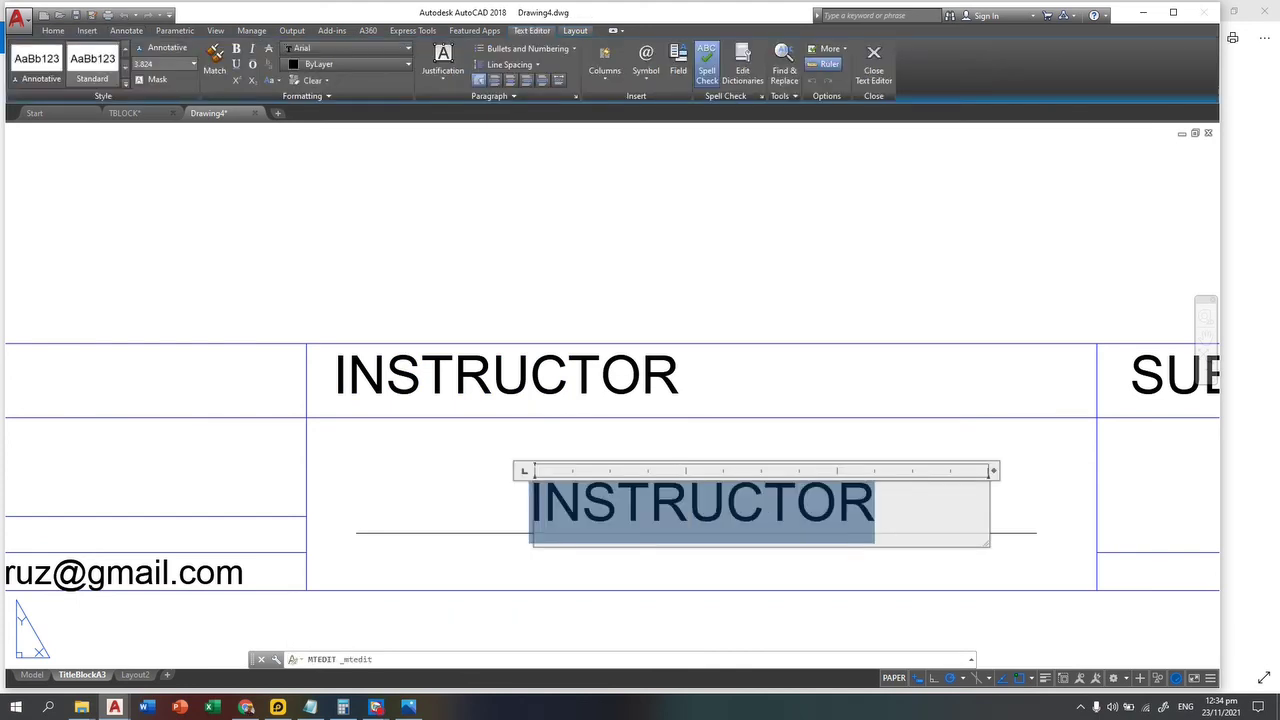
{"action": "type", "text": "j"}
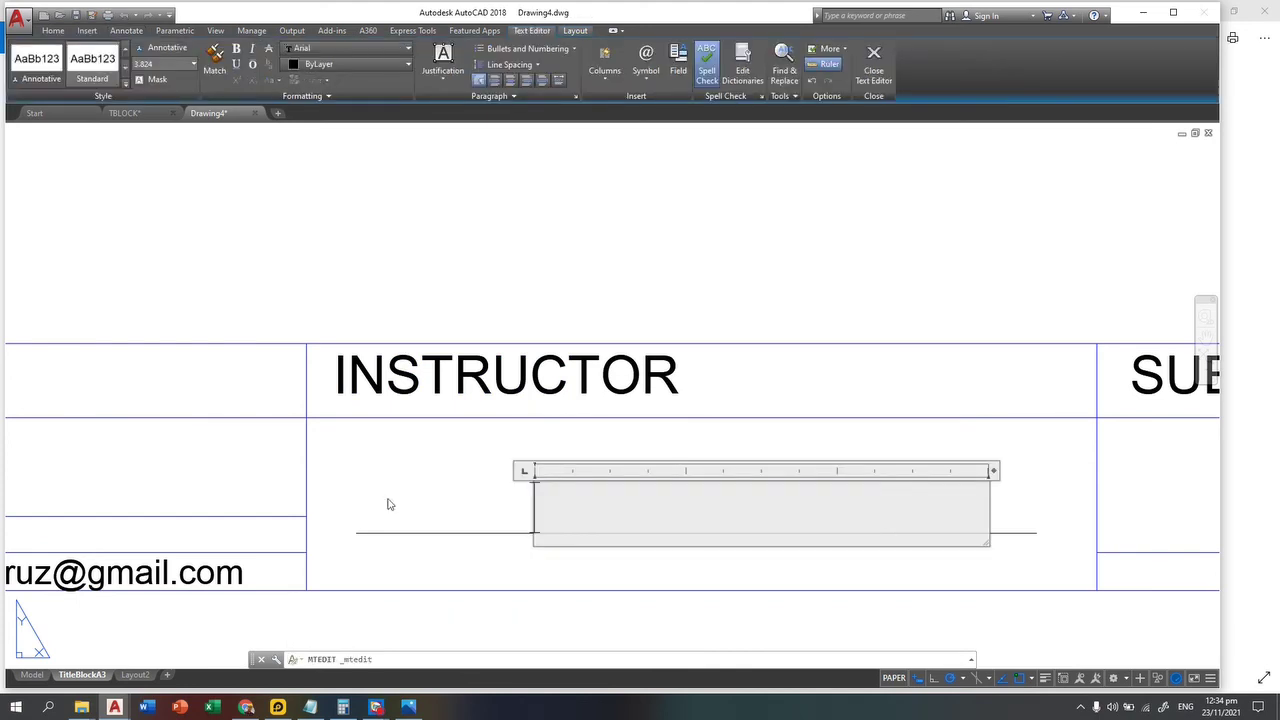
{"action": "type", "text": "JS"}
{"action": "key", "text": "BackSpace"}
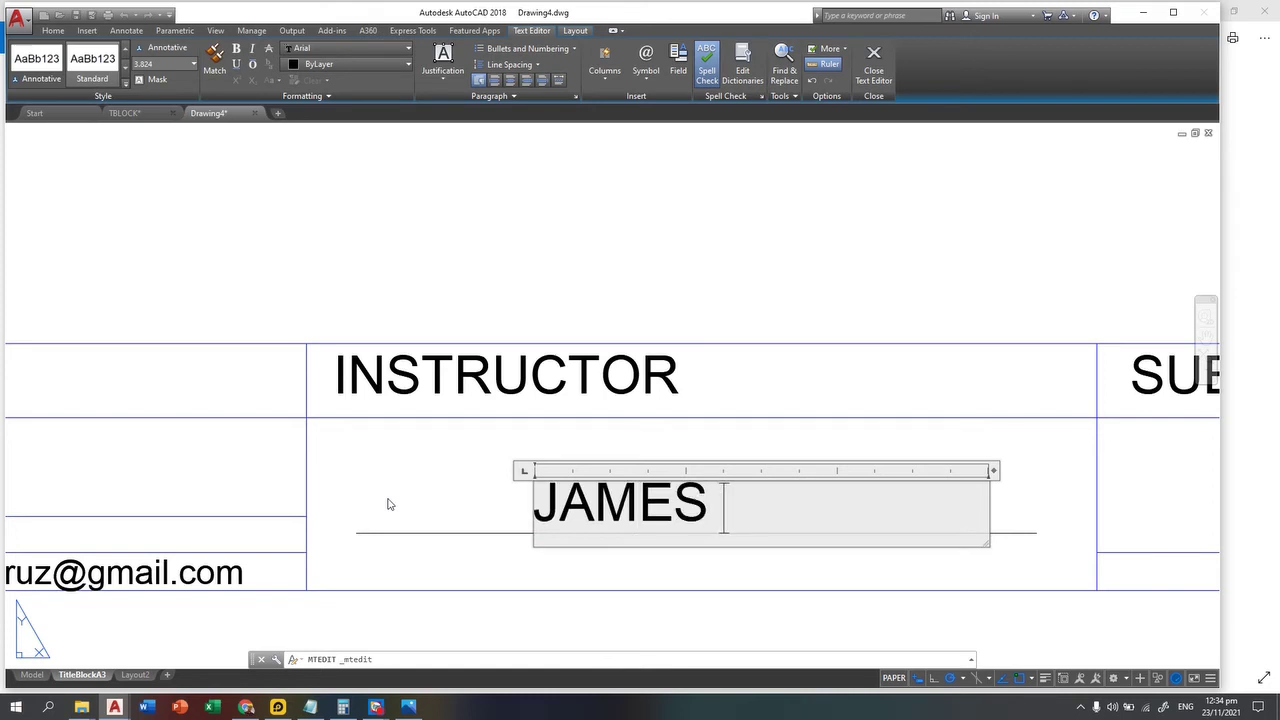
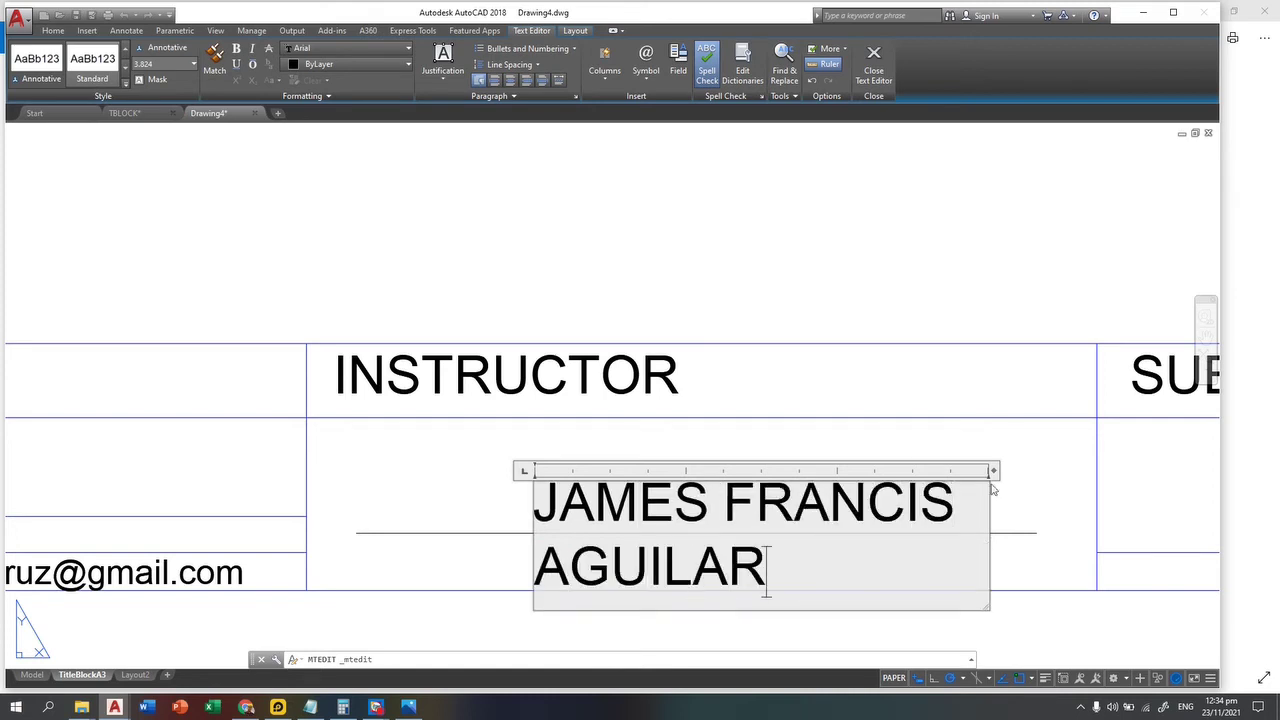
{"action": "left_click_drag", "start_coordinate": [992, 474], "coordinate": [1249, 486]}
{"action": "left_click", "coordinate": [863, 451]}
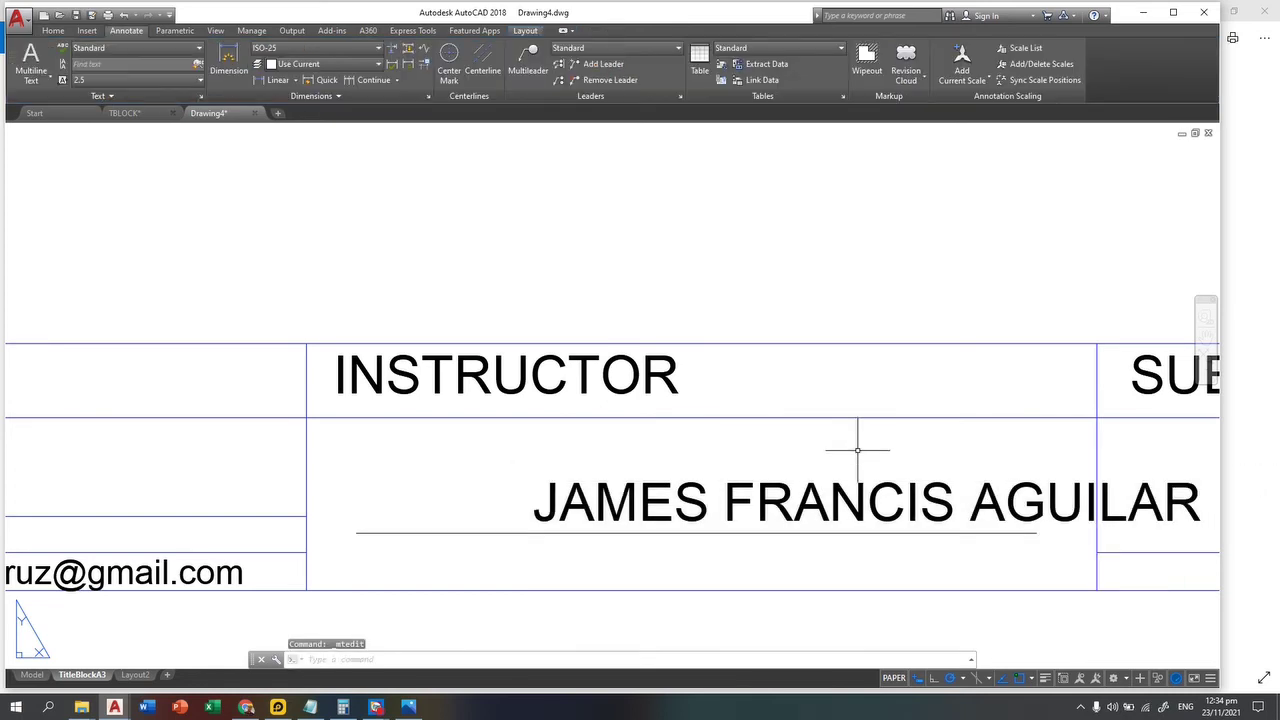
Step: Centre the instructor's name over the underline and compare it with the reference title block
{"action": "type", "text": "m"}
{"action": "key", "text": "Return"}
{"action": "left_click", "coordinate": [862, 463]}
{"action": "left_click", "coordinate": [852, 470]}
{"action": "key", "text": "Return"}
{"action": "left_click", "coordinate": [869, 497]}
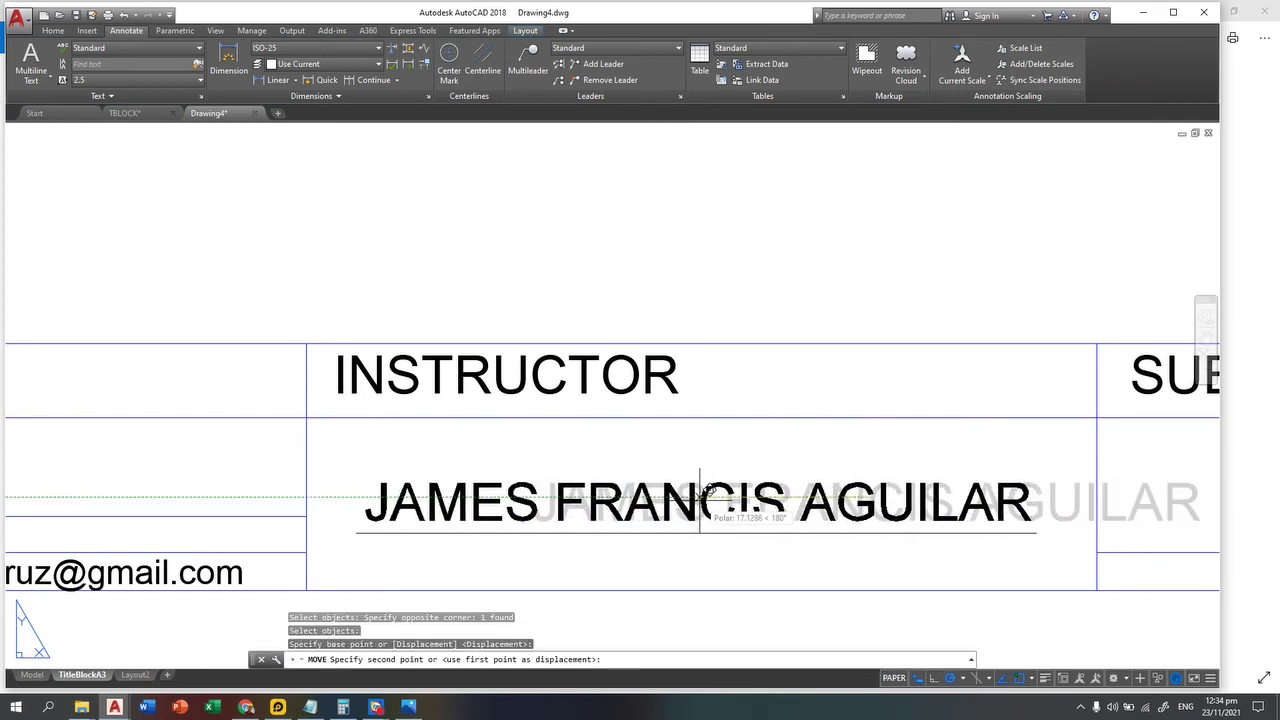
{"action": "left_click", "coordinate": [698, 497]}
{"action": "scroll", "coordinate": [599, 436], "scroll_direction": "down", "scroll_amount": 4}
{"action": "middle_click_drag", "start_coordinate": [9, 314], "coordinate": [648, 395]}
{"action": "scroll", "coordinate": [100, 290], "scroll_direction": "up", "scroll_amount": 2}
{"action": "scroll", "coordinate": [120, 305], "scroll_direction": "up", "scroll_amount": 2}
{"action": "scroll", "coordinate": [437, 443], "scroll_direction": "down", "scroll_amount": 3}
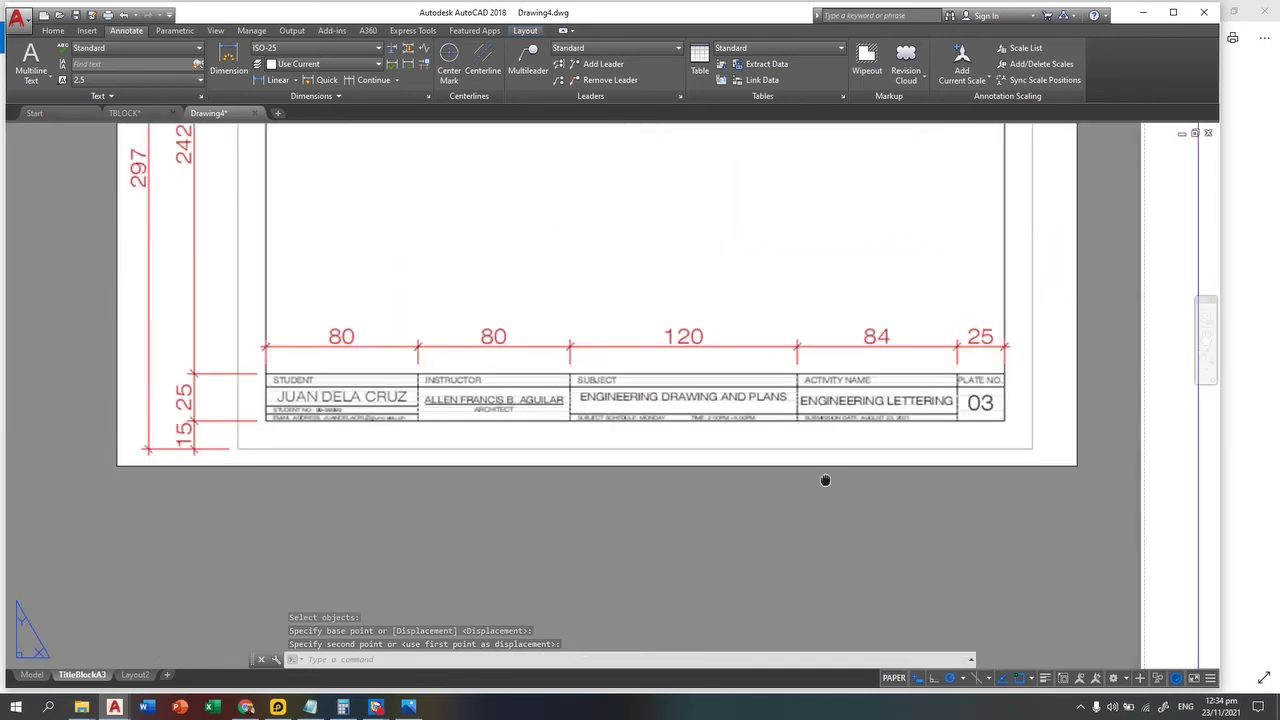
{"action": "scroll", "coordinate": [826, 477], "scroll_direction": "up", "scroll_amount": 2}
{"action": "middle_click_drag", "start_coordinate": [734, 457], "coordinate": [547, 375]}
Step: Copy the STUDENT NO line into the INSTRUCTOR cell below the instructor's name
{"action": "key", "text": "Escape"}
{"action": "key", "text": "Escape"}
{"action": "key", "text": "Escape"}
{"action": "type", "text": "c"}
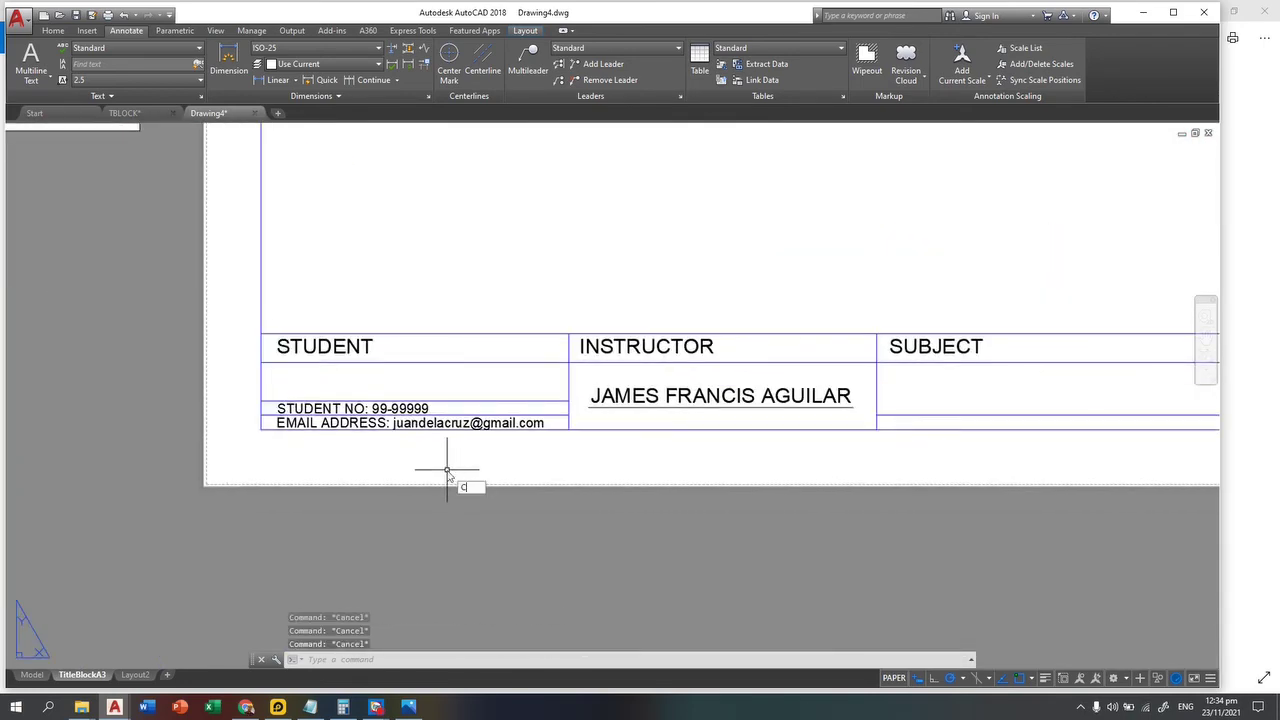
{"action": "type", "text": "o"}
{"action": "key", "text": "Return"}
{"action": "scroll", "coordinate": [419, 395], "scroll_direction": "up", "scroll_amount": 4}
{"action": "left_click", "coordinate": [466, 423]}
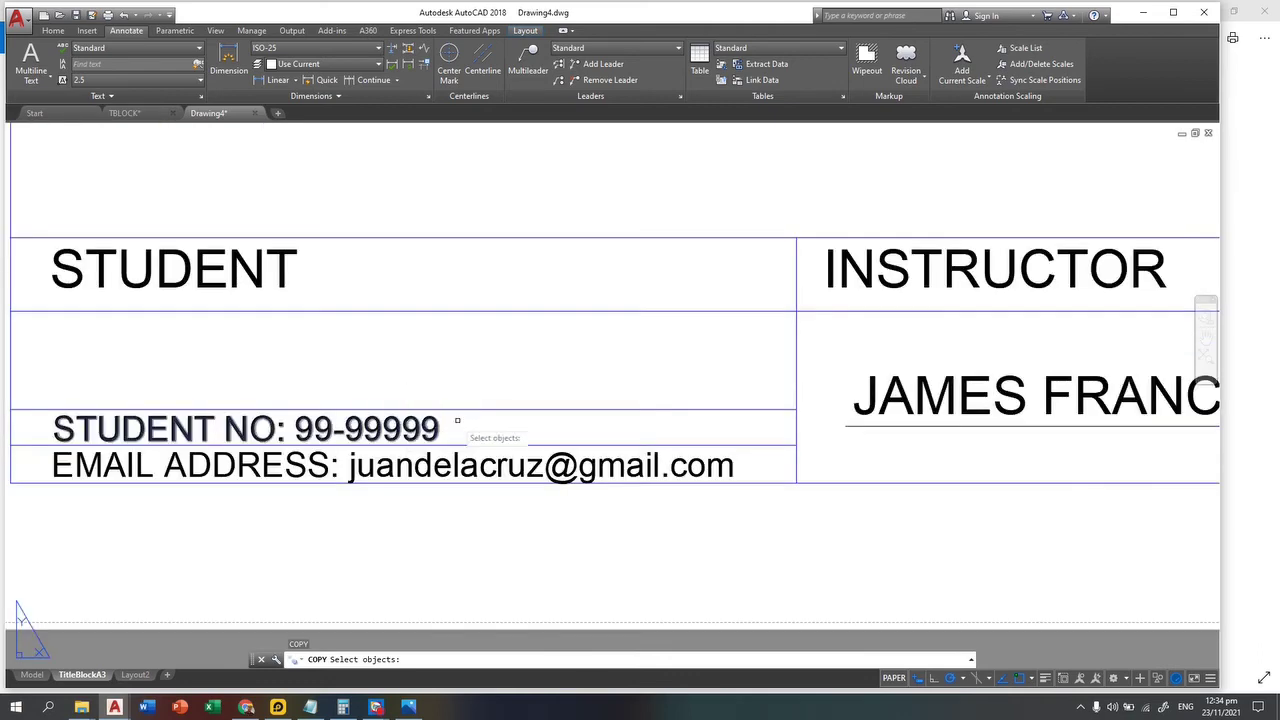
{"action": "left_click", "coordinate": [402, 440]}
{"action": "key", "text": "Return"}
{"action": "left_click", "coordinate": [295, 425]}
{"action": "middle_click_drag", "start_coordinate": [1052, 500], "coordinate": [700, 450]}
{"action": "left_click", "coordinate": [815, 421]}
{"action": "key", "text": "Escape"}
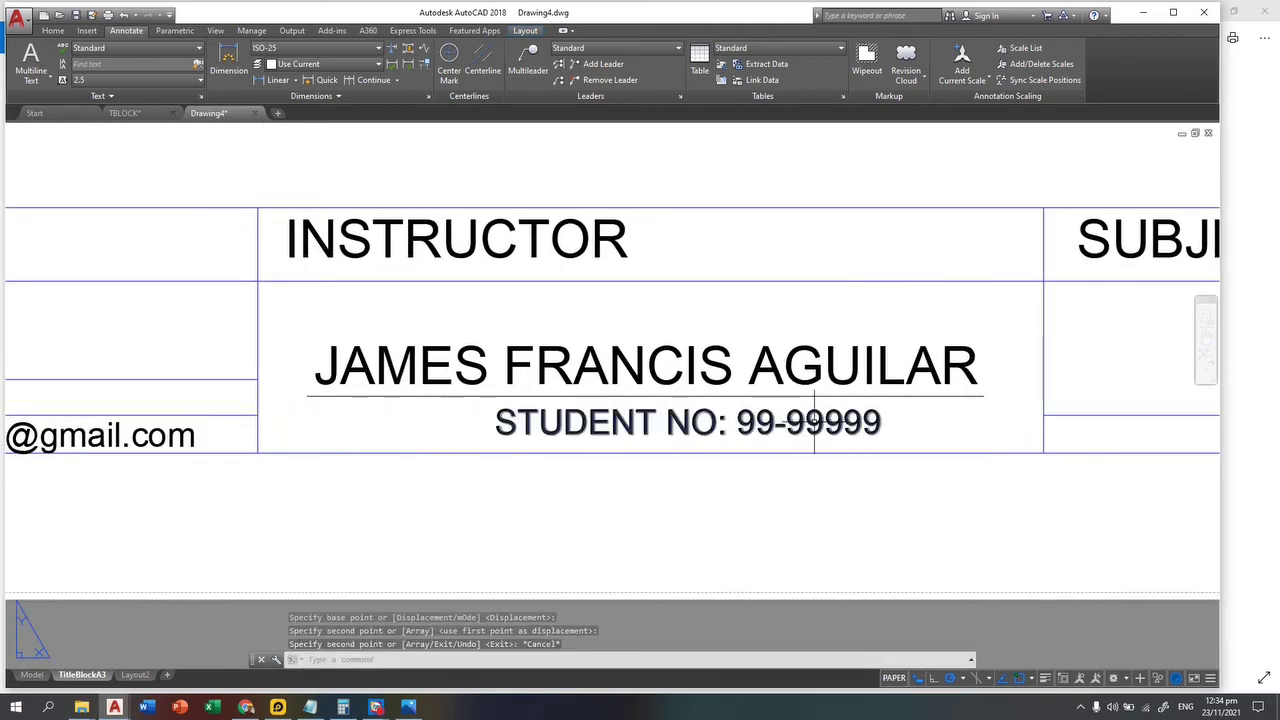
Step: Reword the copied line to read ENGINEER
{"action": "double_click", "coordinate": [502, 418]}
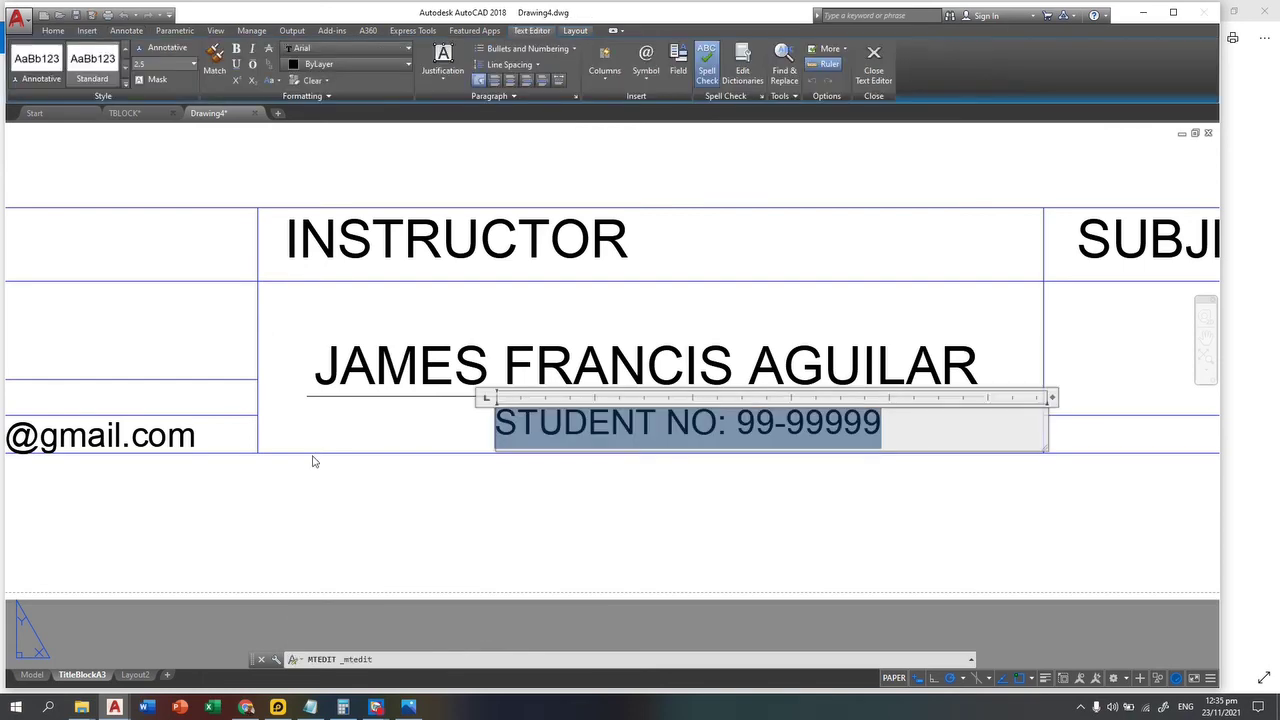
{"action": "type", "text": "ENGINEER"}
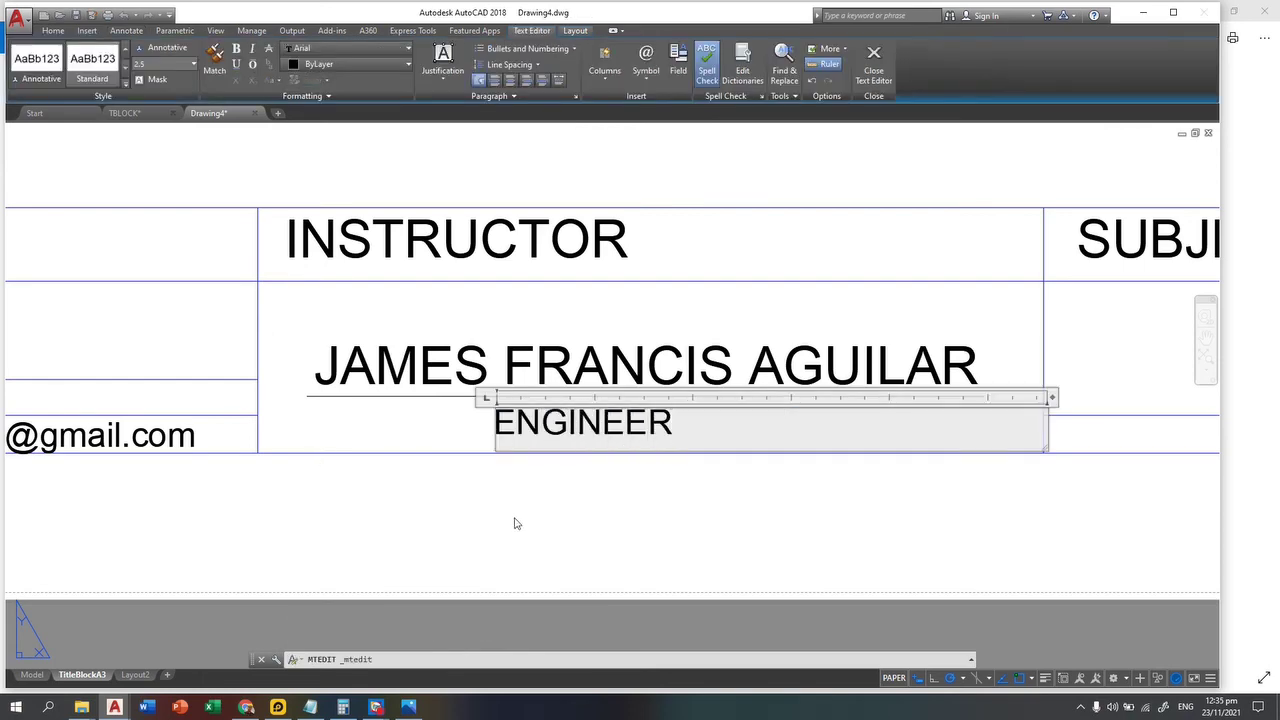
{"action": "key", "text": "Escape"}
{"action": "key", "text": "Escape"}
Step: Centre ENGINEER beneath the instructor's name and check it against the reference title block
{"action": "key", "text": "Return"}
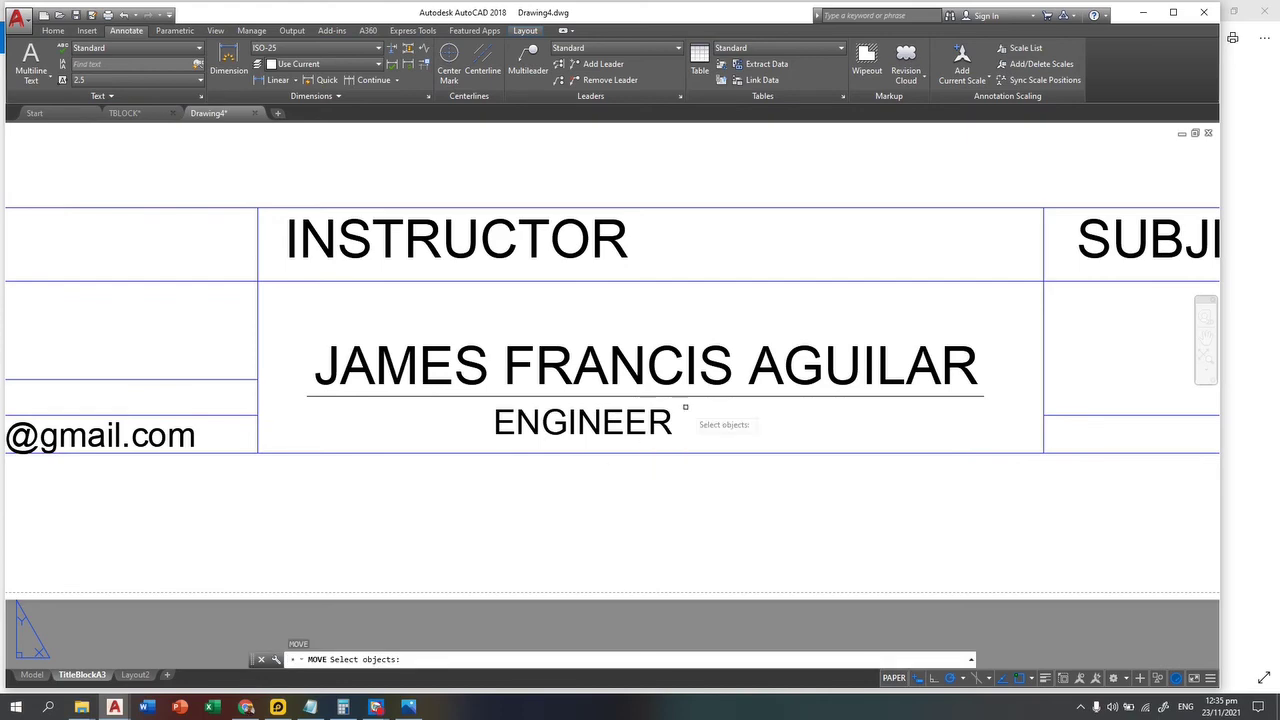
{"action": "left_click", "coordinate": [688, 405]}
{"action": "left_click", "coordinate": [582, 450]}
{"action": "key", "text": "Return"}
{"action": "left_click", "coordinate": [564, 420]}
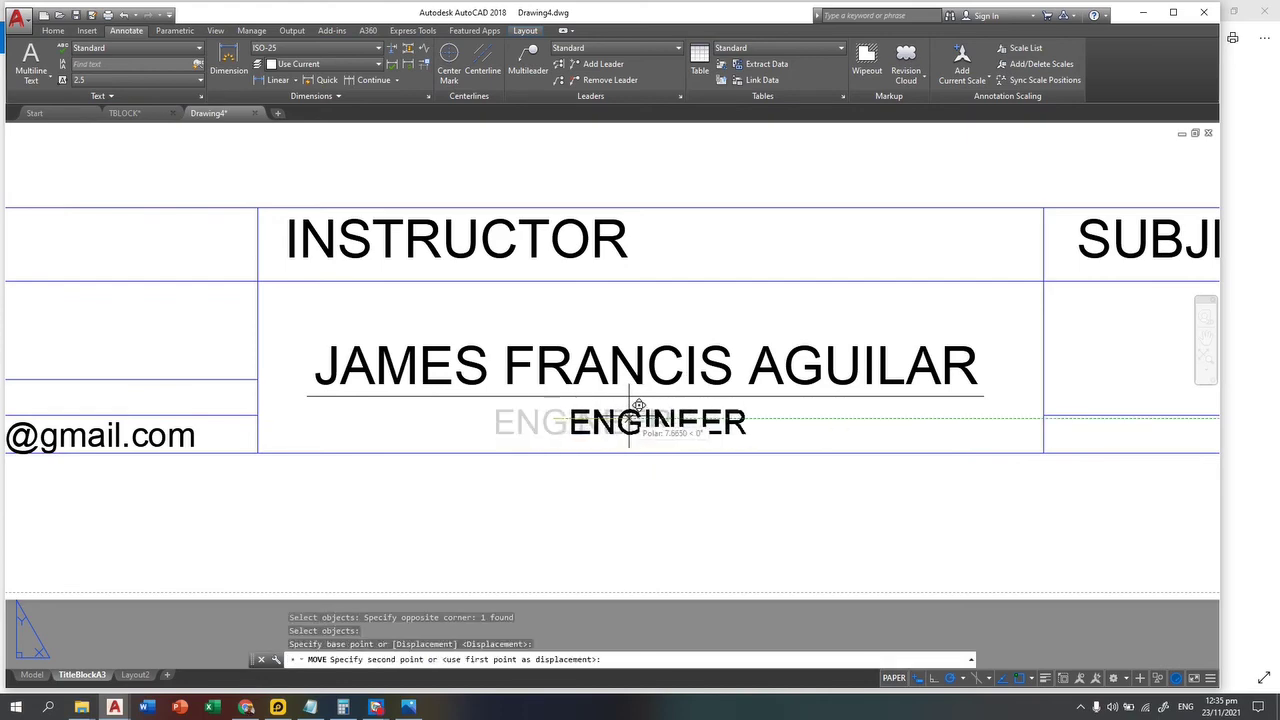
{"action": "left_click", "coordinate": [640, 418]}
{"action": "scroll", "coordinate": [586, 371], "scroll_direction": "down", "scroll_amount": 4}
{"action": "middle_click_drag", "start_coordinate": [586, 371], "coordinate": [746, 531]}
{"action": "scroll", "coordinate": [491, 349], "scroll_direction": "down", "scroll_amount": 2}
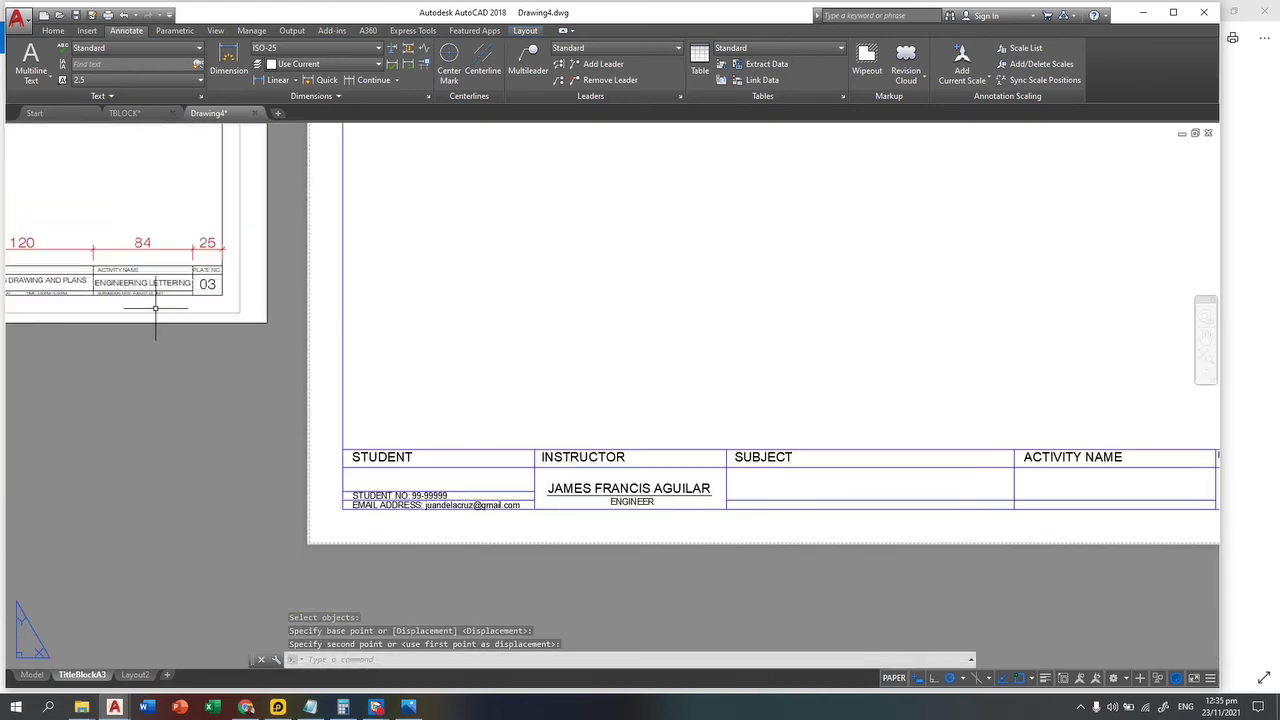
{"action": "scroll", "coordinate": [105, 292], "scroll_direction": "up", "scroll_amount": 4}
{"action": "middle_click_drag", "start_coordinate": [30, 280], "coordinate": [242, 350]}
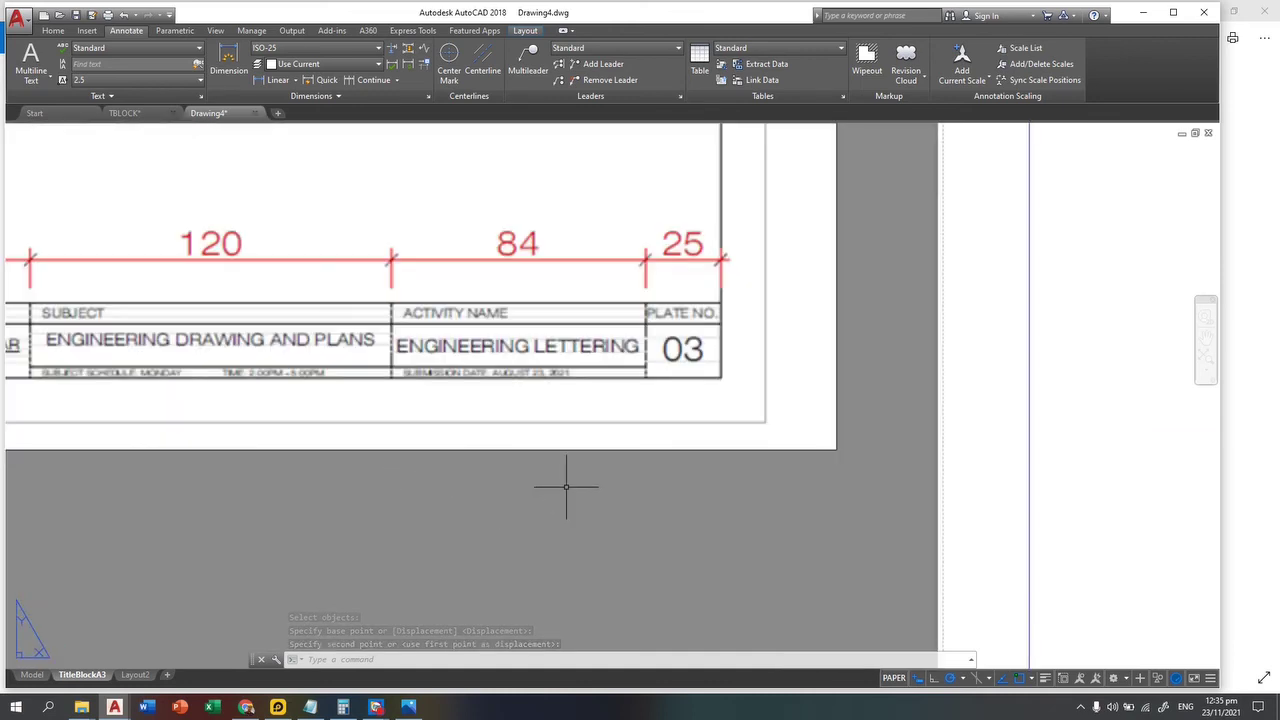
{"action": "key", "text": "Escape"}
{"action": "key", "text": "Escape"}
{"action": "middle_click_drag", "start_coordinate": [631, 529], "coordinate": [94, 333]}
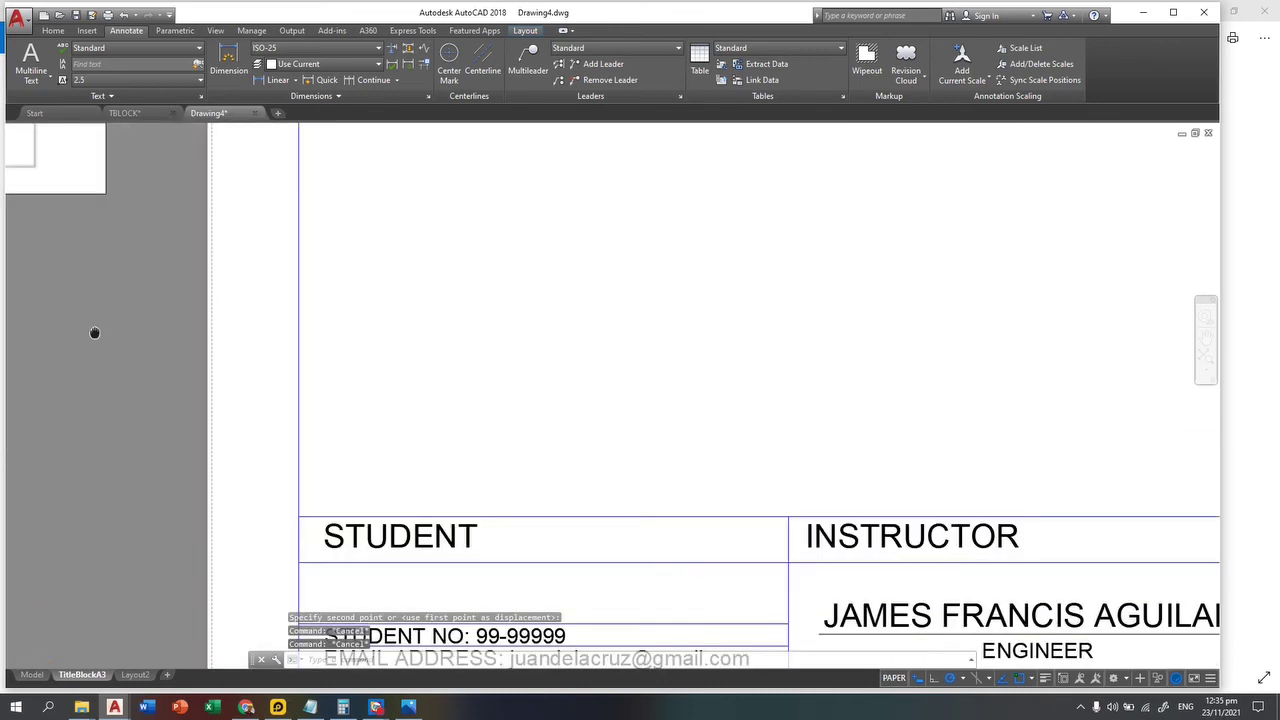
{"action": "middle_click_drag", "start_coordinate": [848, 540], "coordinate": [423, 451]}
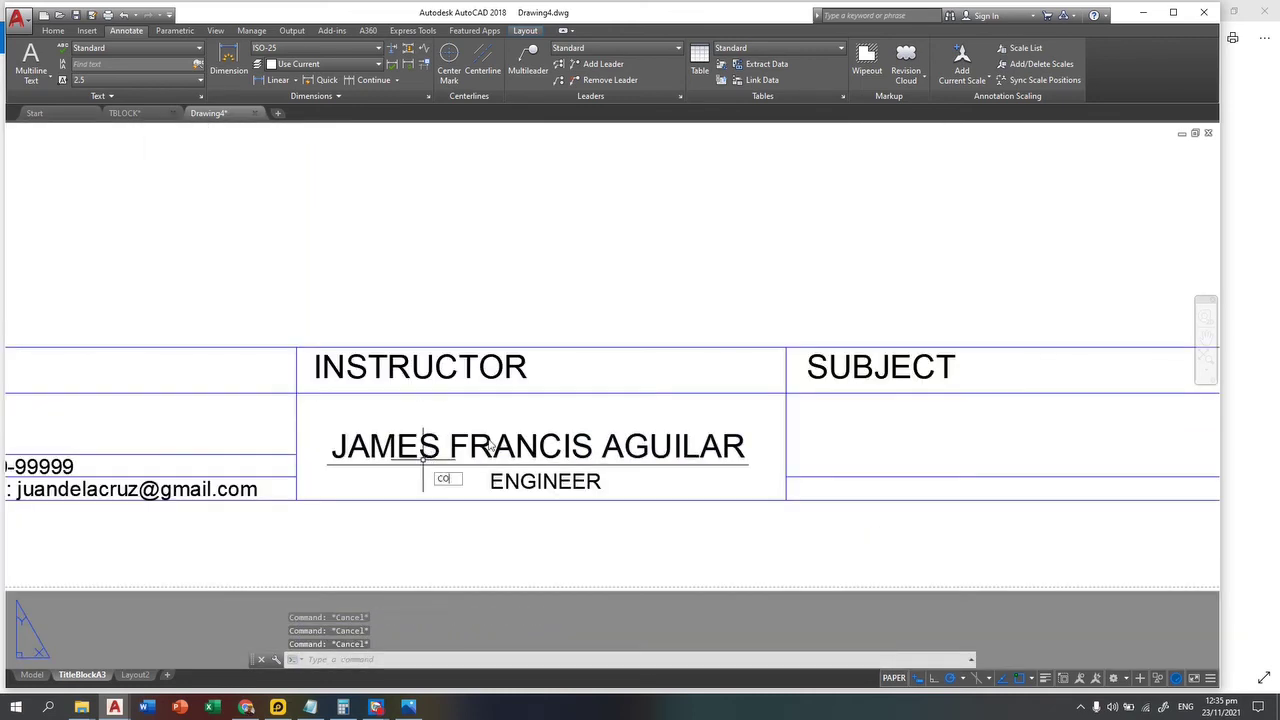
Step: Copy the instructor's name line into the SUBJECT cell
{"action": "key", "text": "Return"}
{"action": "left_click", "coordinate": [548, 410]}
{"action": "left_click", "coordinate": [425, 457]}
{"action": "key", "text": "Return"}
{"action": "left_click", "coordinate": [450, 447]}
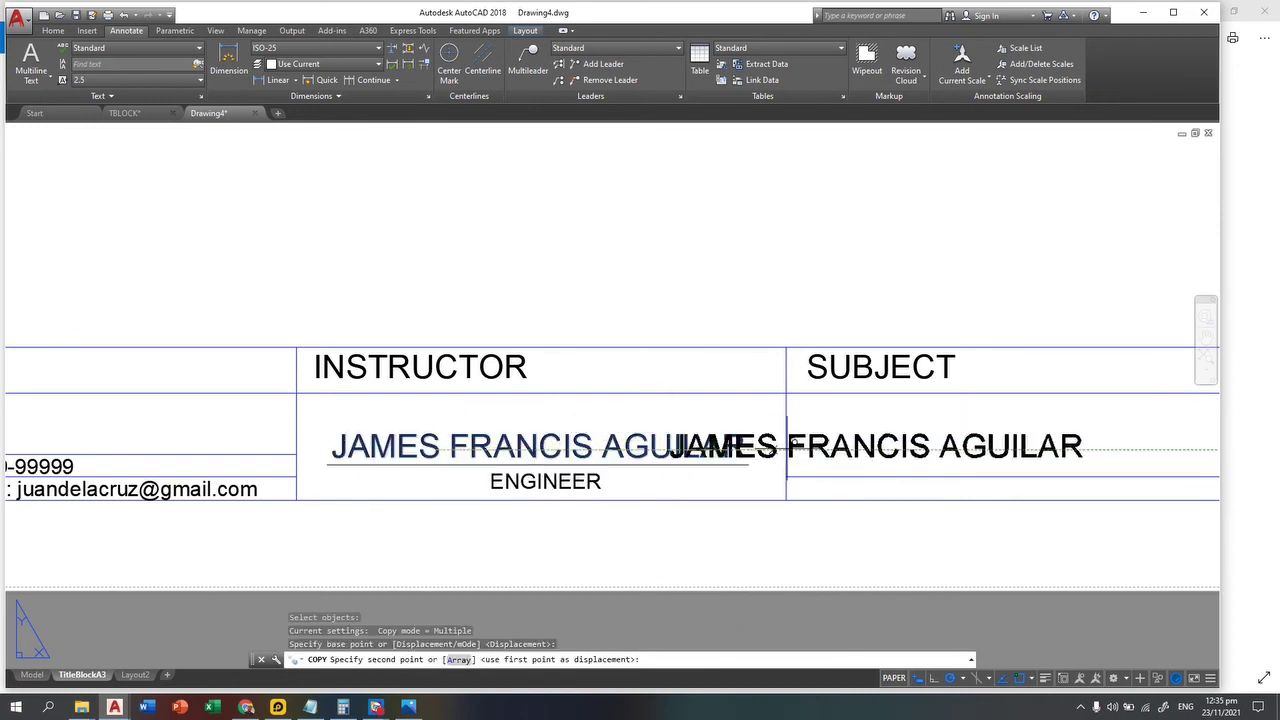
{"action": "middle_click_drag", "start_coordinate": [787, 447], "coordinate": [396, 426]}
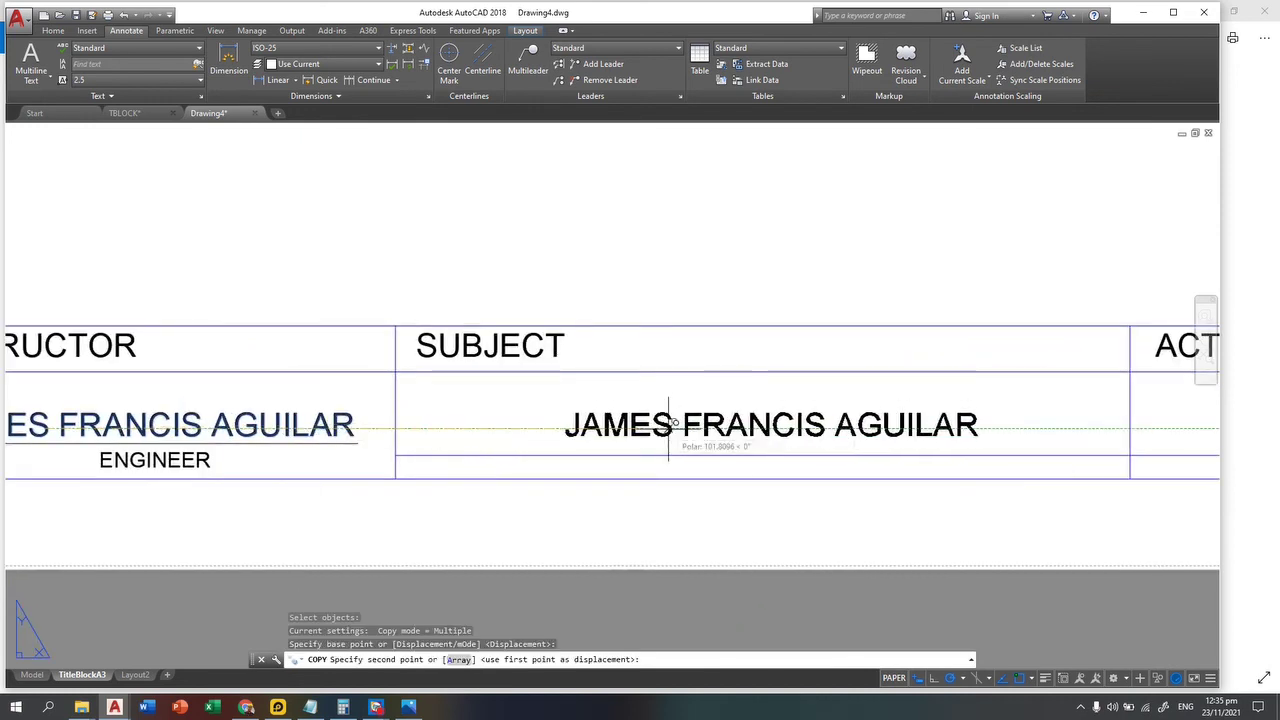
{"action": "left_click", "coordinate": [677, 423]}
{"action": "key", "text": "Escape"}
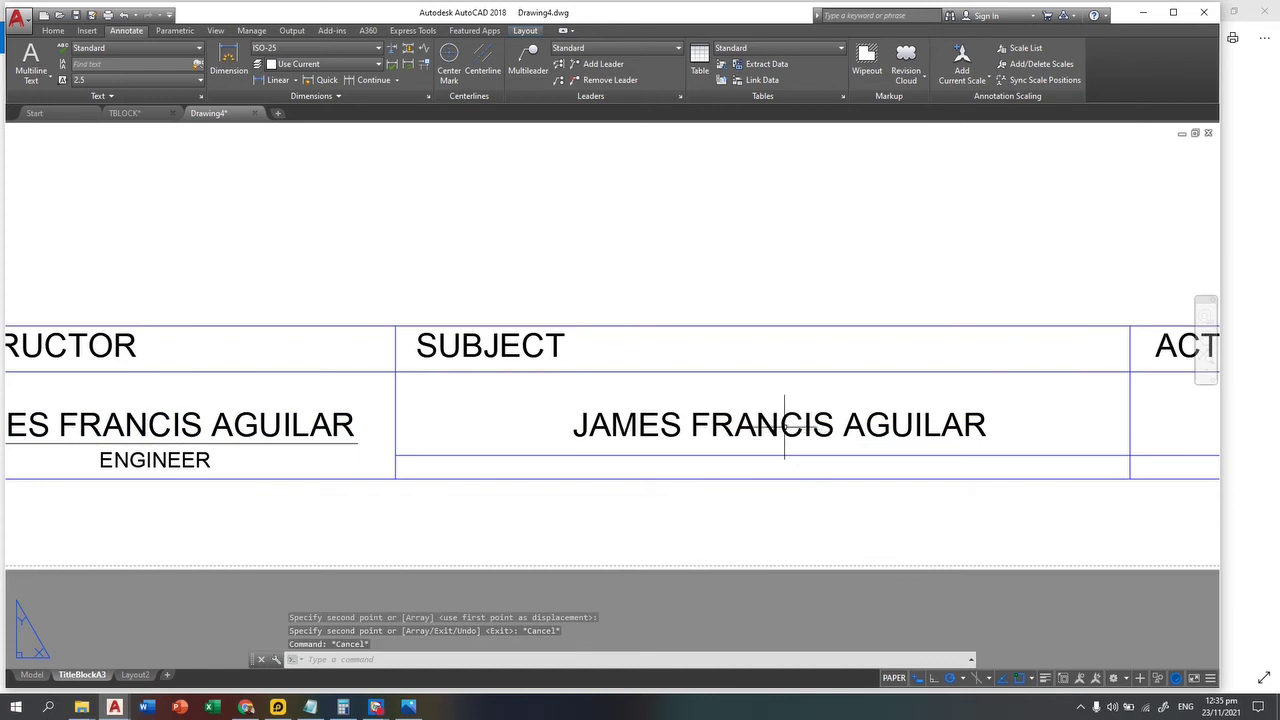
{"action": "left_click", "coordinate": [779, 425]}
Step: Replace the copied text with COMPUTER-AIDED DRAFTING, widened to fit one line
{"action": "double_click", "coordinate": [800, 428]}
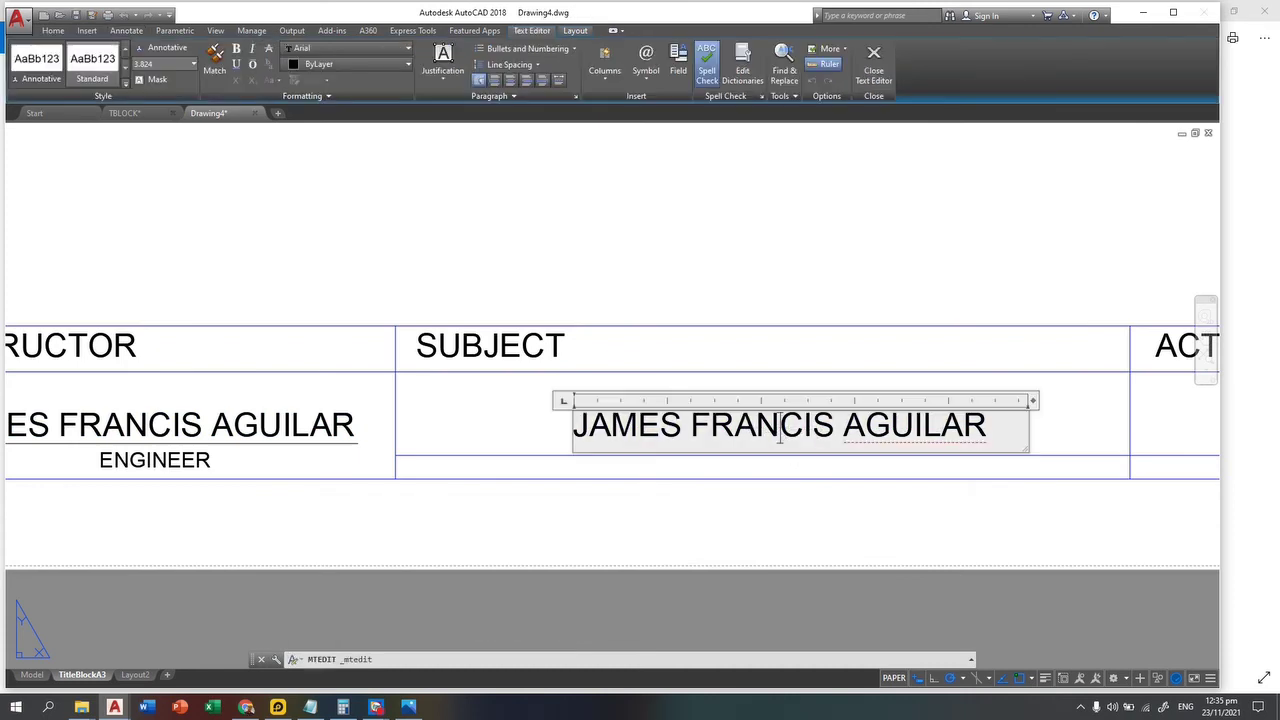
{"action": "key", "text": "ctrl+a"}
{"action": "type", "text": "C"}
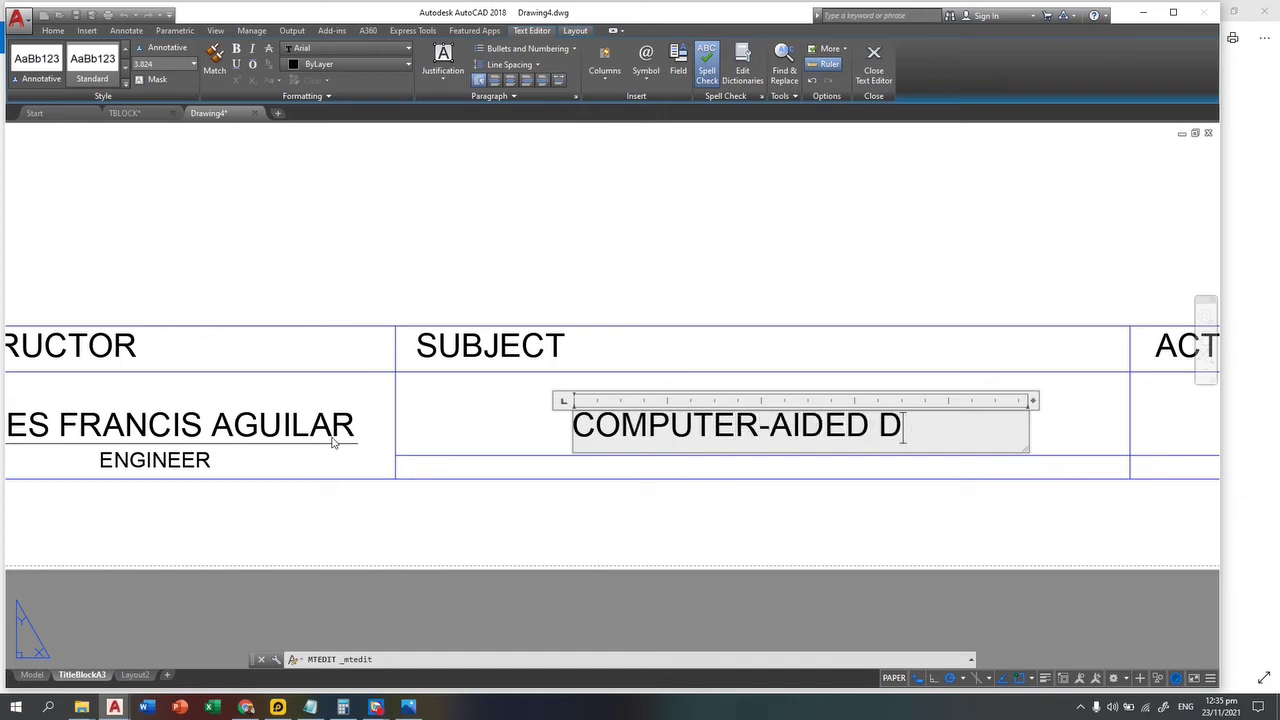
{"action": "type", "text": "OMPUTER-AIDED DRAFTING"}
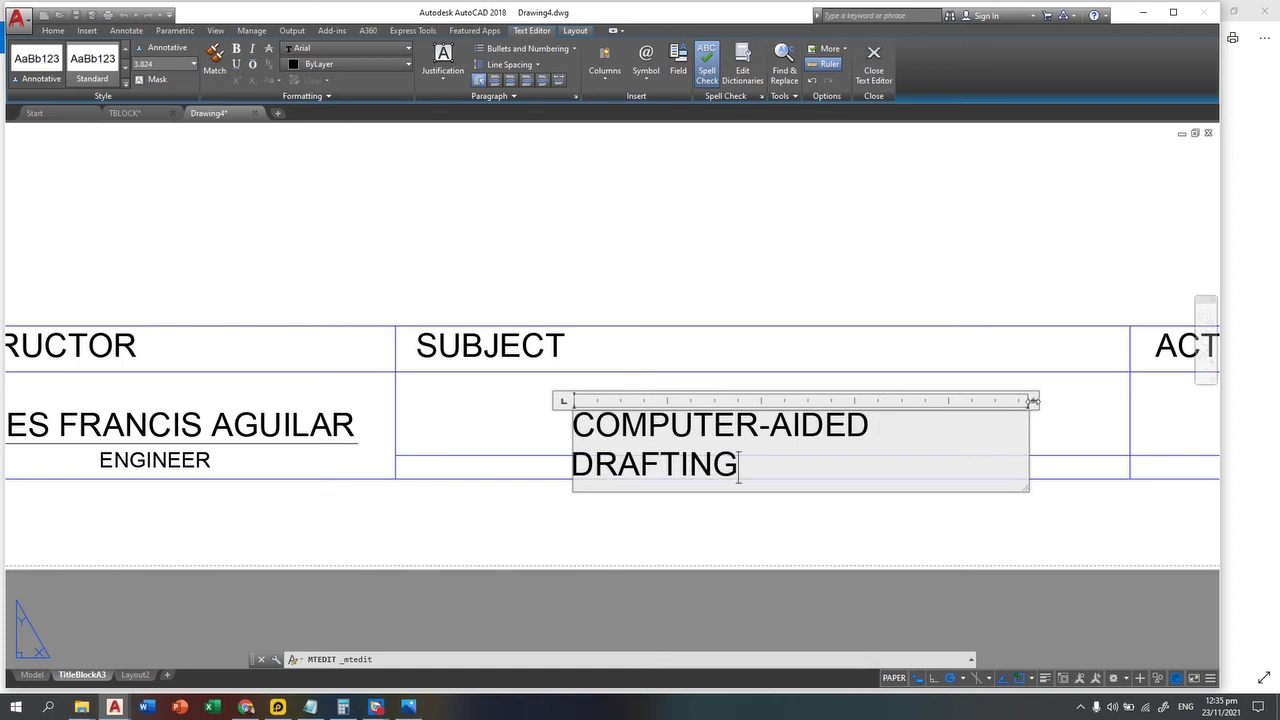
{"action": "left_click_drag", "start_coordinate": [1033, 401], "coordinate": [1127, 401]}
{"action": "left_click", "coordinate": [942, 503]}
{"action": "key", "text": "Escape"}
{"action": "key", "text": "Escape"}
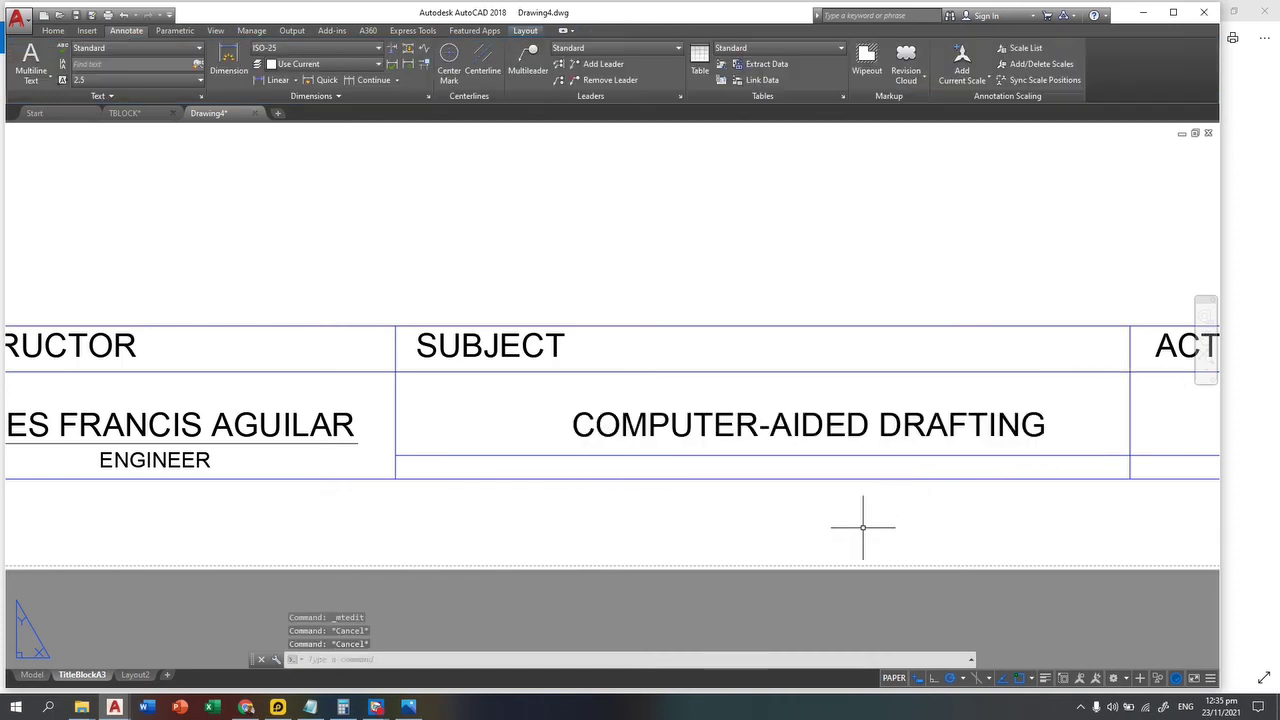
Step: Start moving the COMPUTER-AIDED DRAFTING text, selecting it and picking its base point
{"action": "type", "text": "M"}
{"action": "key", "text": "space"}
{"action": "left_click", "coordinate": [994, 309]}
{"action": "left_click", "coordinate": [900, 443]}
{"action": "key", "text": "Return"}
{"action": "left_click", "coordinate": [839, 412]}
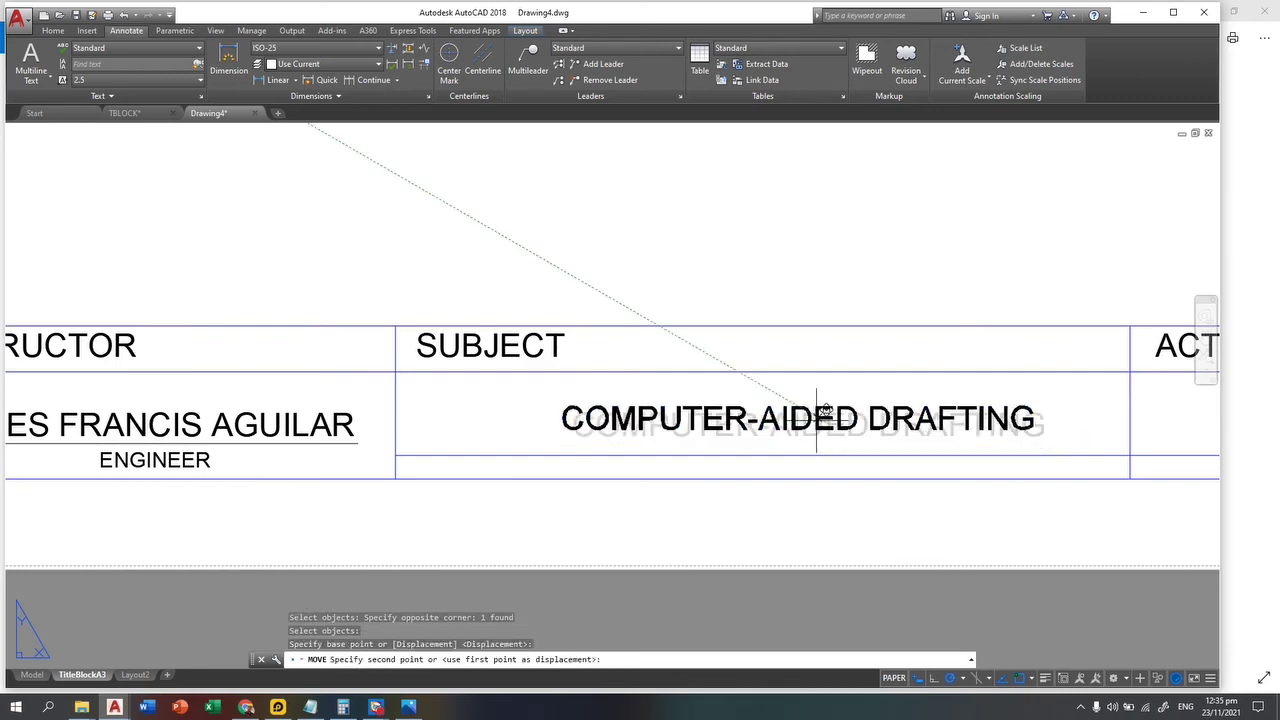
Step: Drop COMPUTER-AIDED DRAFTING centred in the SUBJECT cell and compare it with the reference
{"action": "left_click", "coordinate": [817, 413]}
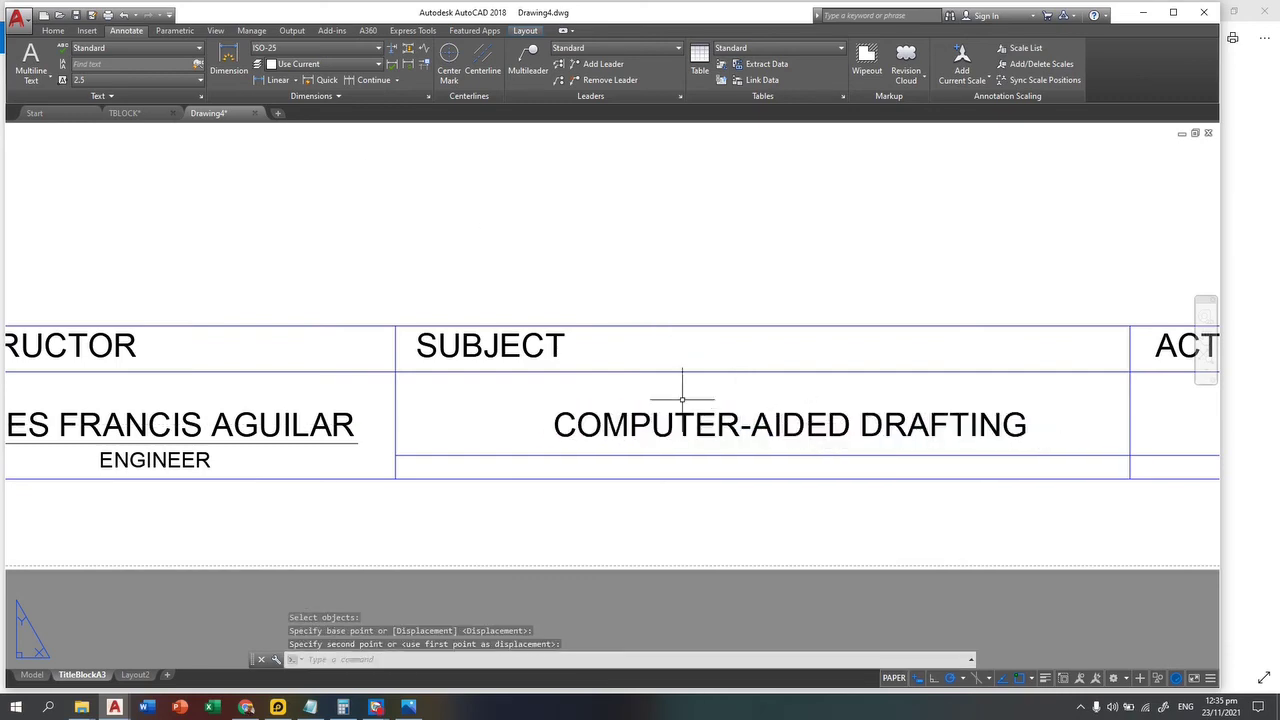
{"action": "scroll", "coordinate": [660, 380], "scroll_direction": "down", "scroll_amount": 4}
{"action": "middle_click_drag", "start_coordinate": [86, 343], "coordinate": [543, 406]}
{"action": "scroll", "coordinate": [316, 339], "scroll_direction": "up", "scroll_amount": 4}
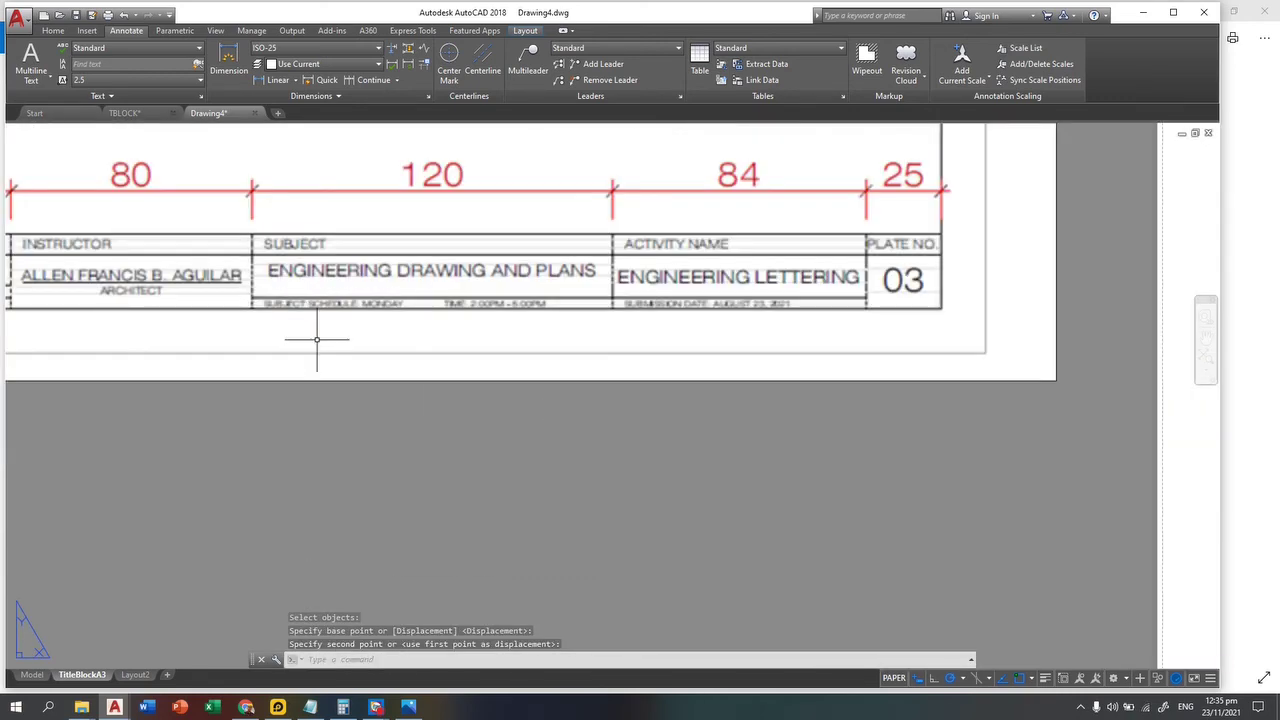
{"action": "scroll", "coordinate": [316, 339], "scroll_direction": "up", "scroll_amount": 2}
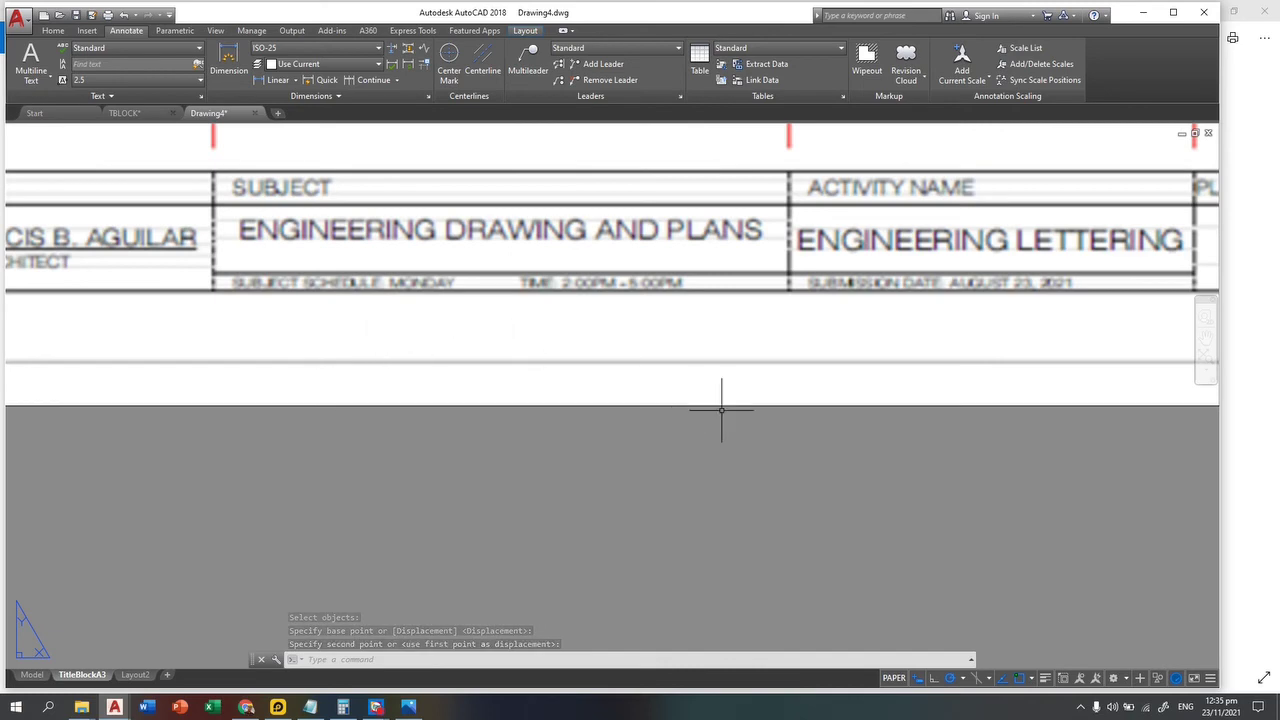
{"action": "scroll", "coordinate": [721, 409], "scroll_direction": "down", "scroll_amount": 3}
{"action": "scroll", "coordinate": [574, 470], "scroll_direction": "down", "scroll_amount": 2}
{"action": "key", "text": "Escape"}
{"action": "key", "text": "Escape"}
{"action": "type", "text": "c"}
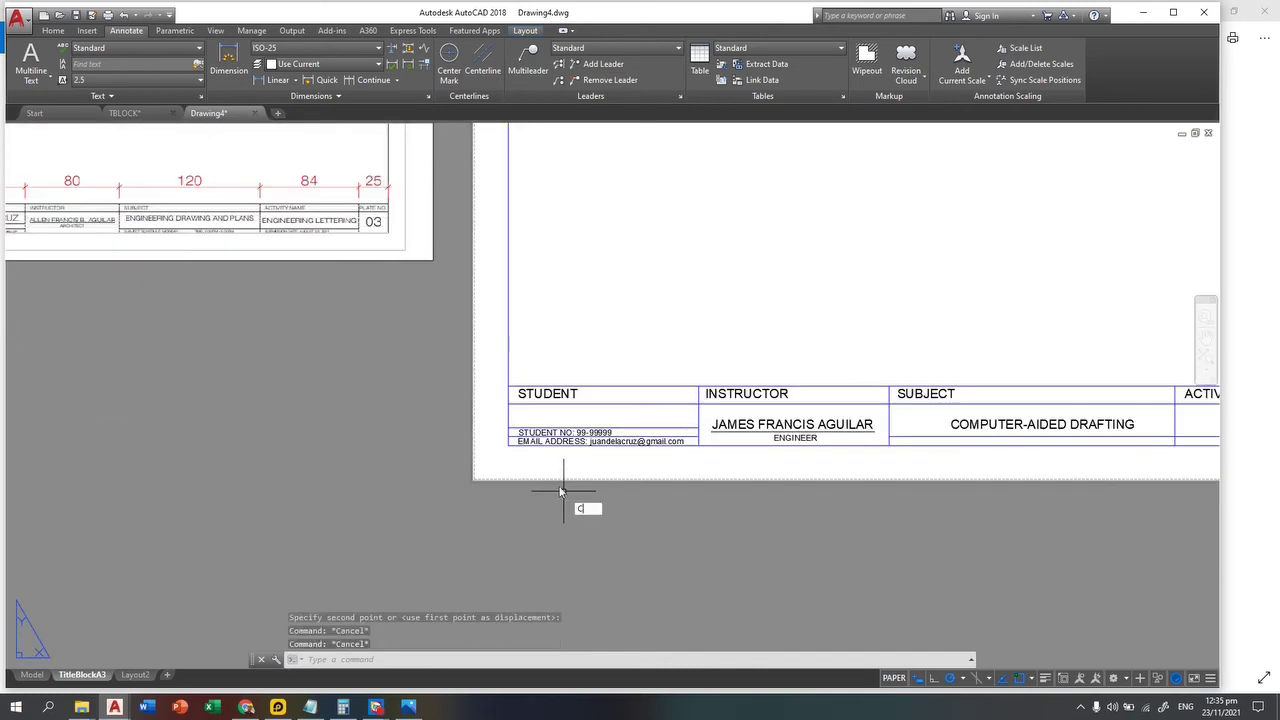
{"action": "type", "text": "t o"}
{"action": "key", "text": "Return"}
{"action": "scroll", "coordinate": [590, 400], "scroll_direction": "up", "scroll_amount": 4}
Step: Copy the EMAIL ADDRESS line into the SUBJECT cell's bottom row and open it for editing
{"action": "left_click", "coordinate": [500, 506]}
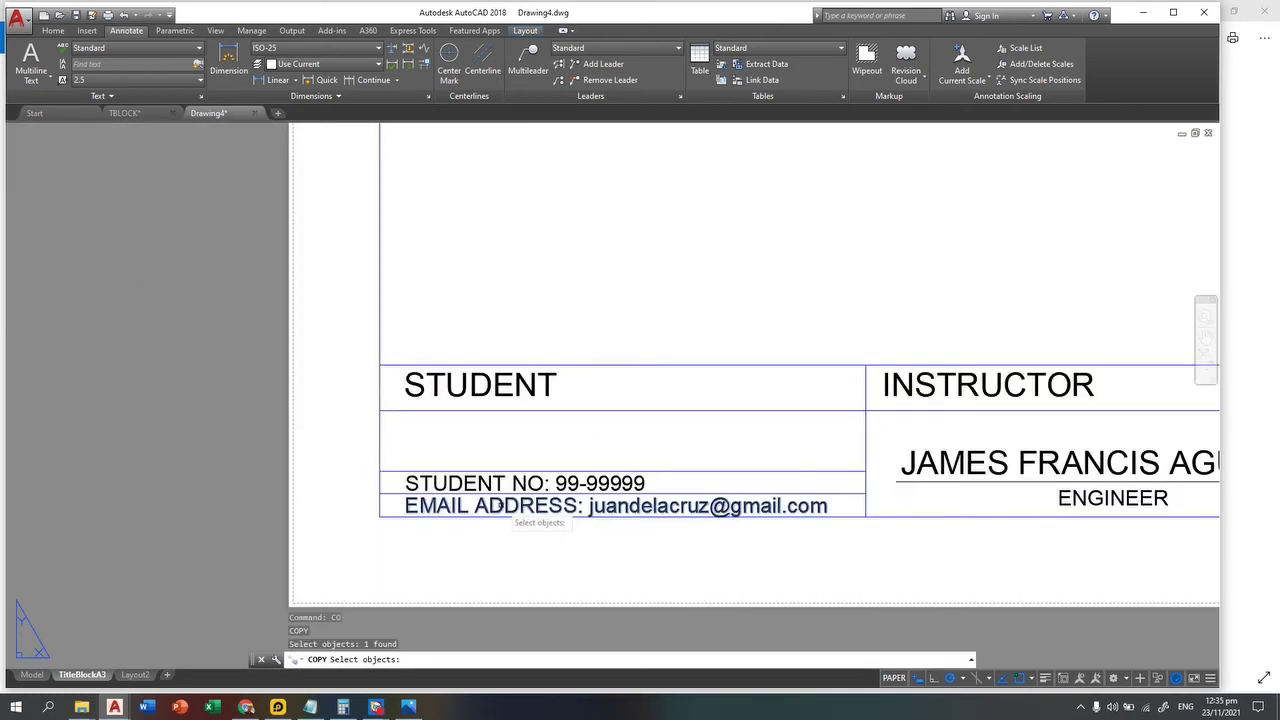
{"action": "key", "text": "Return"}
{"action": "left_click", "coordinate": [380, 490]}
{"action": "scroll", "coordinate": [600, 490], "scroll_direction": "down", "scroll_amount": 2}
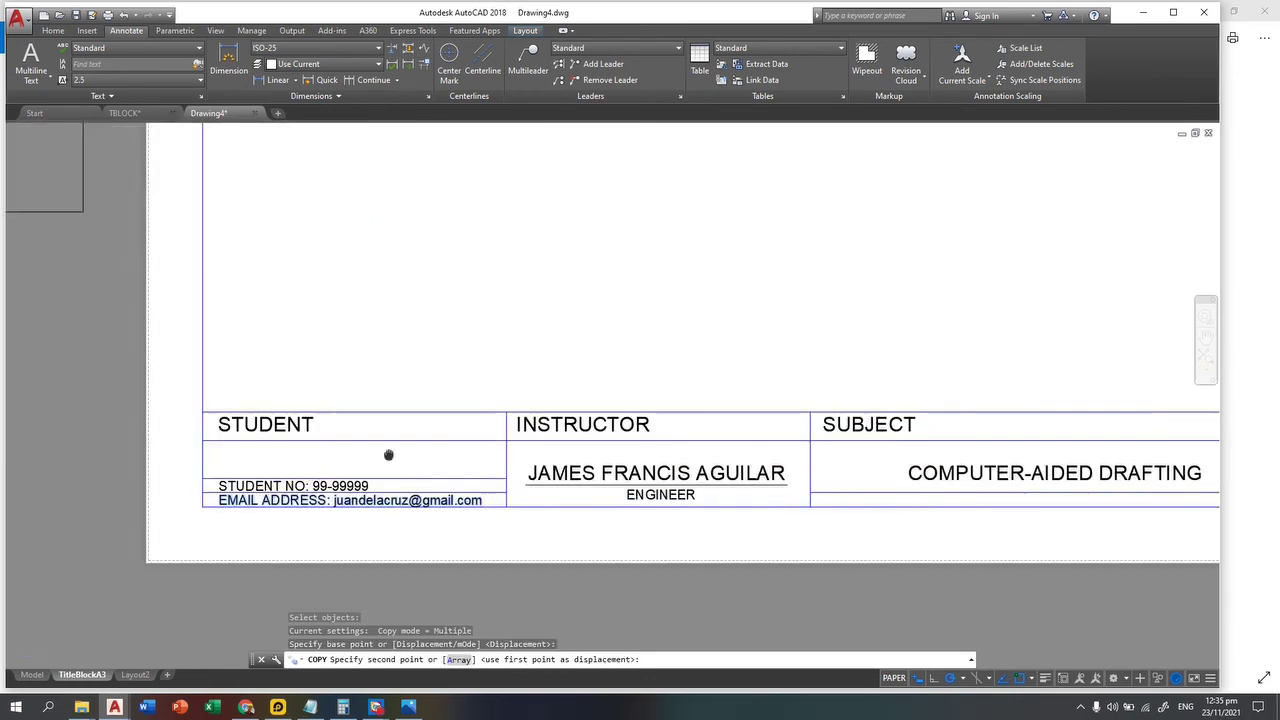
{"action": "middle_click_drag", "start_coordinate": [876, 487], "coordinate": [661, 487]}
{"action": "scroll", "coordinate": [640, 488], "scroll_direction": "up", "scroll_amount": 5}
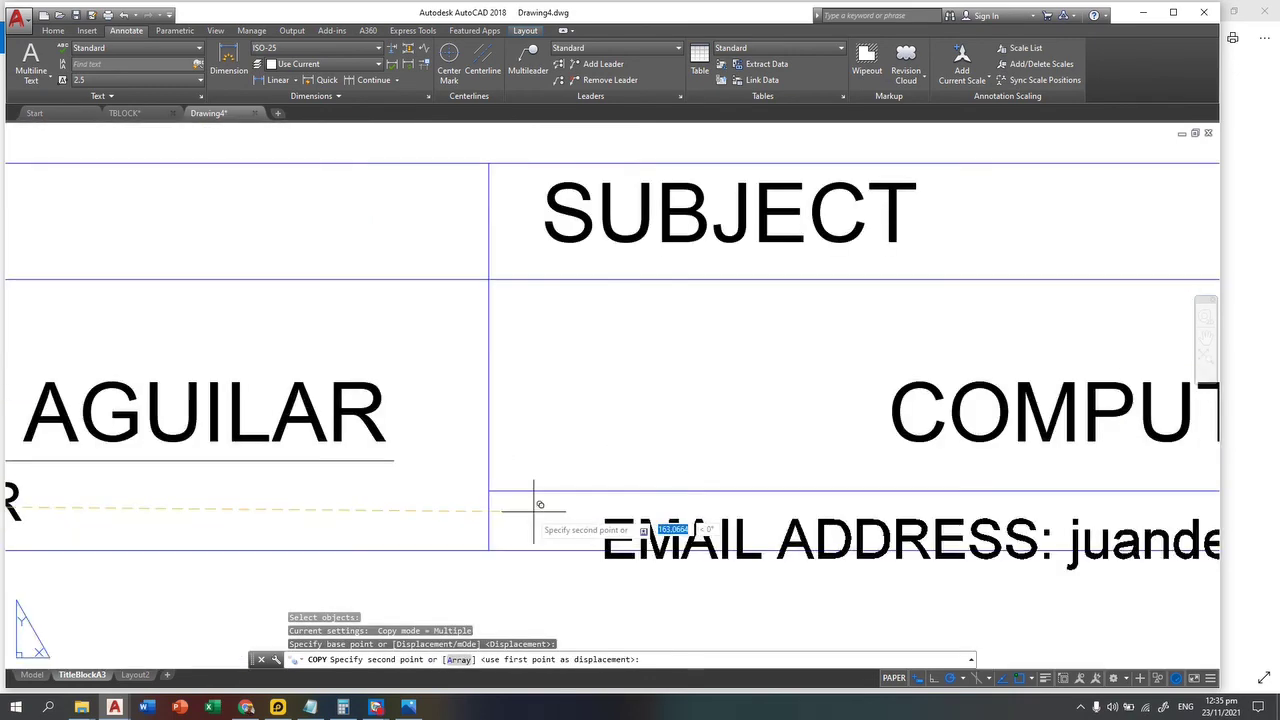
{"action": "left_click", "coordinate": [487, 490]}
{"action": "scroll", "coordinate": [668, 491], "scroll_direction": "down", "scroll_amount": 2}
{"action": "key", "text": "Escape"}
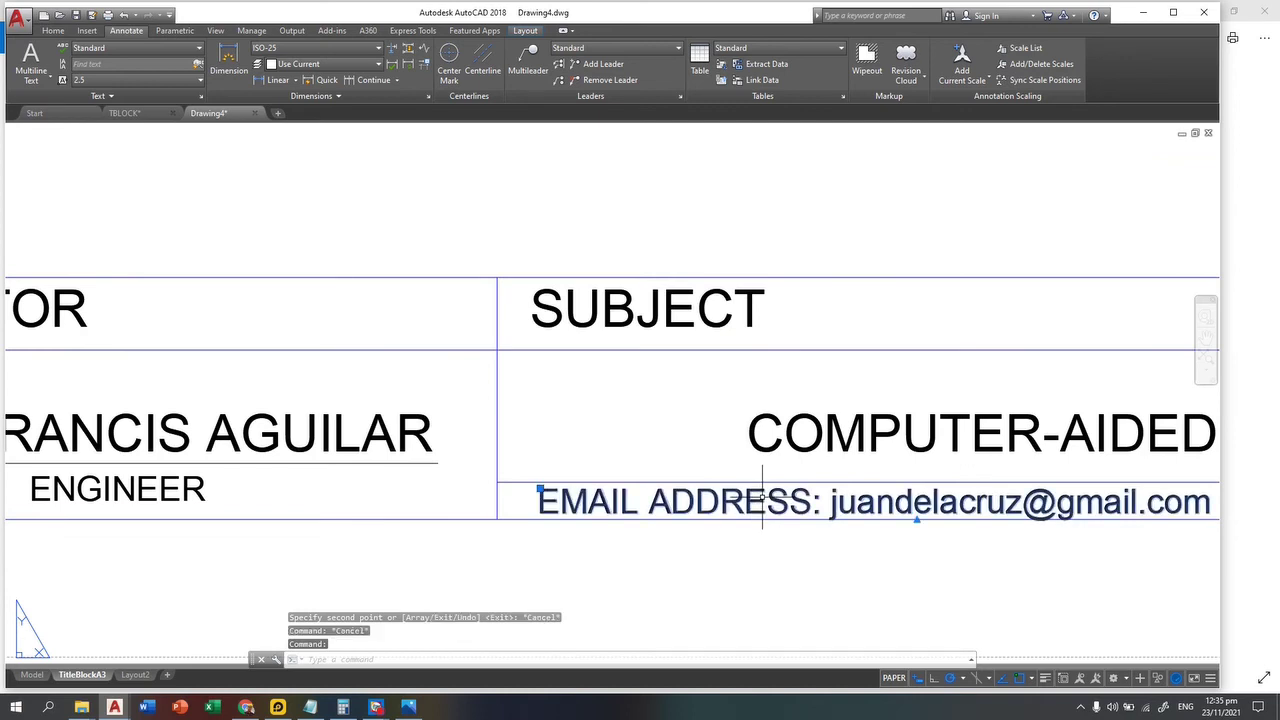
{"action": "double_click", "coordinate": [668, 500]}
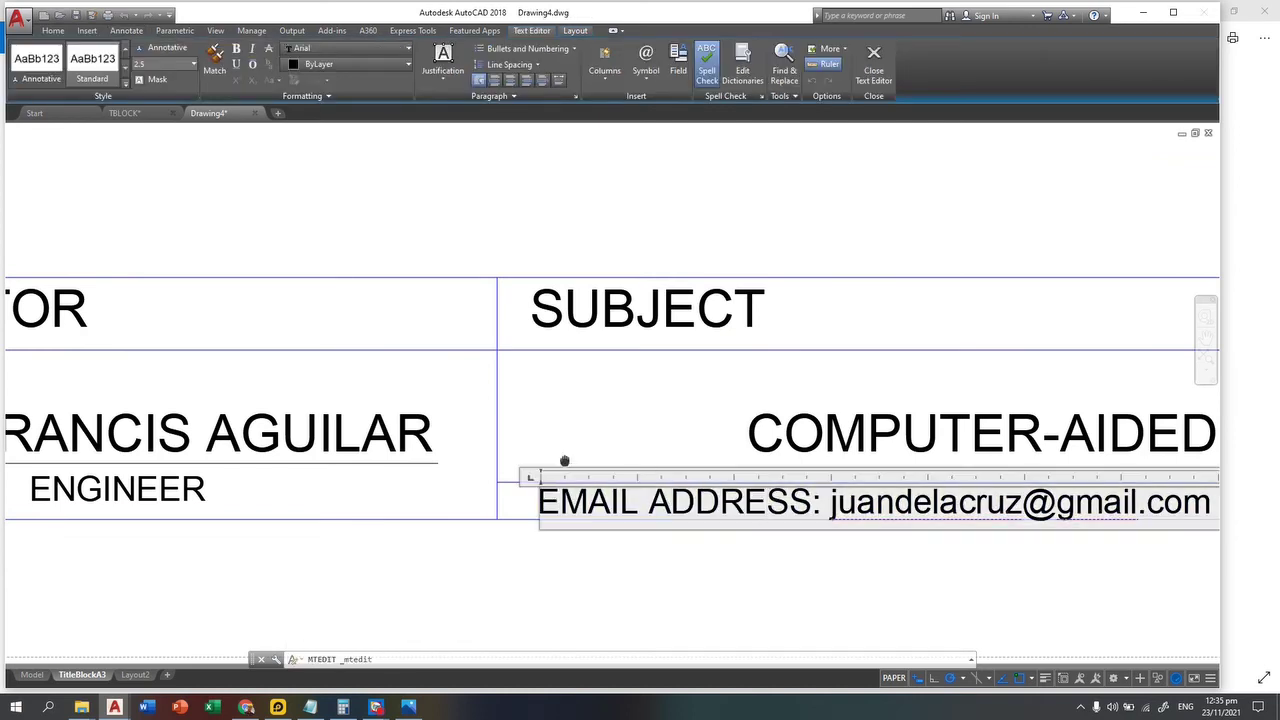
Step: Retype the copied line as 'CLASS SCHEDULE: TUE 2:00-5:00 PM', correcting the typos
{"action": "key", "text": "ctrl+a"}
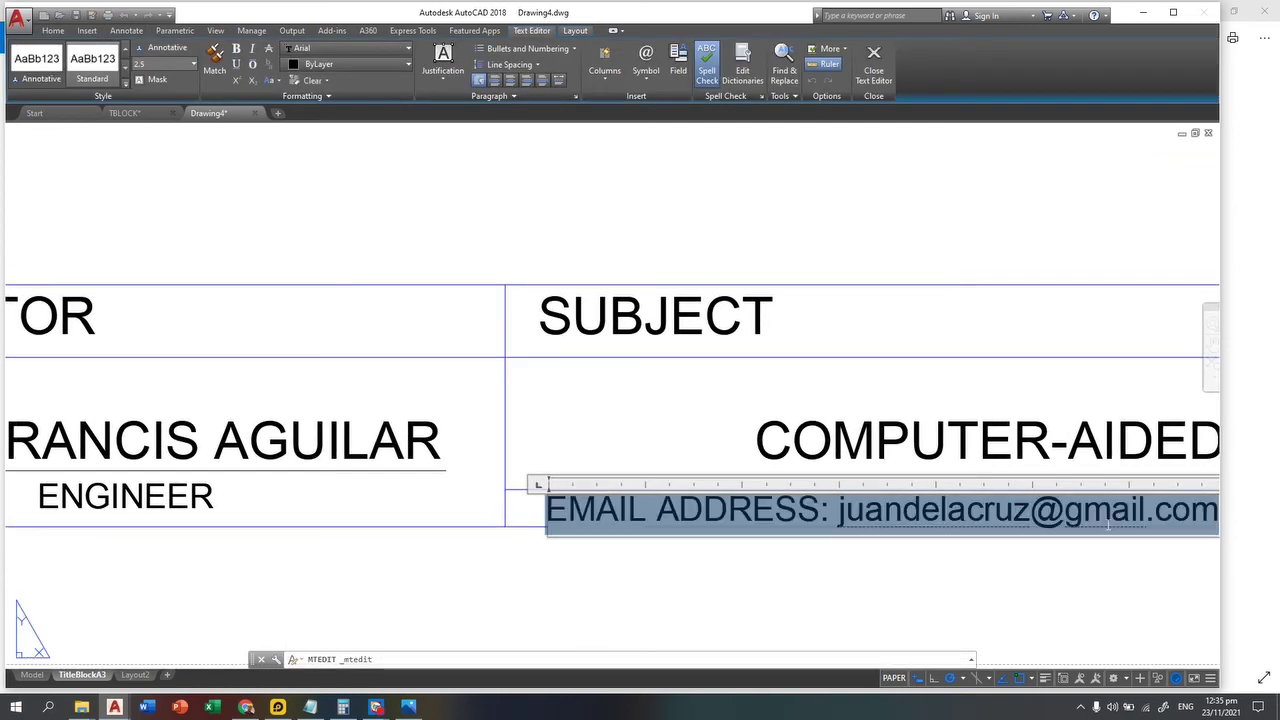
{"action": "type", "text": "sc"}
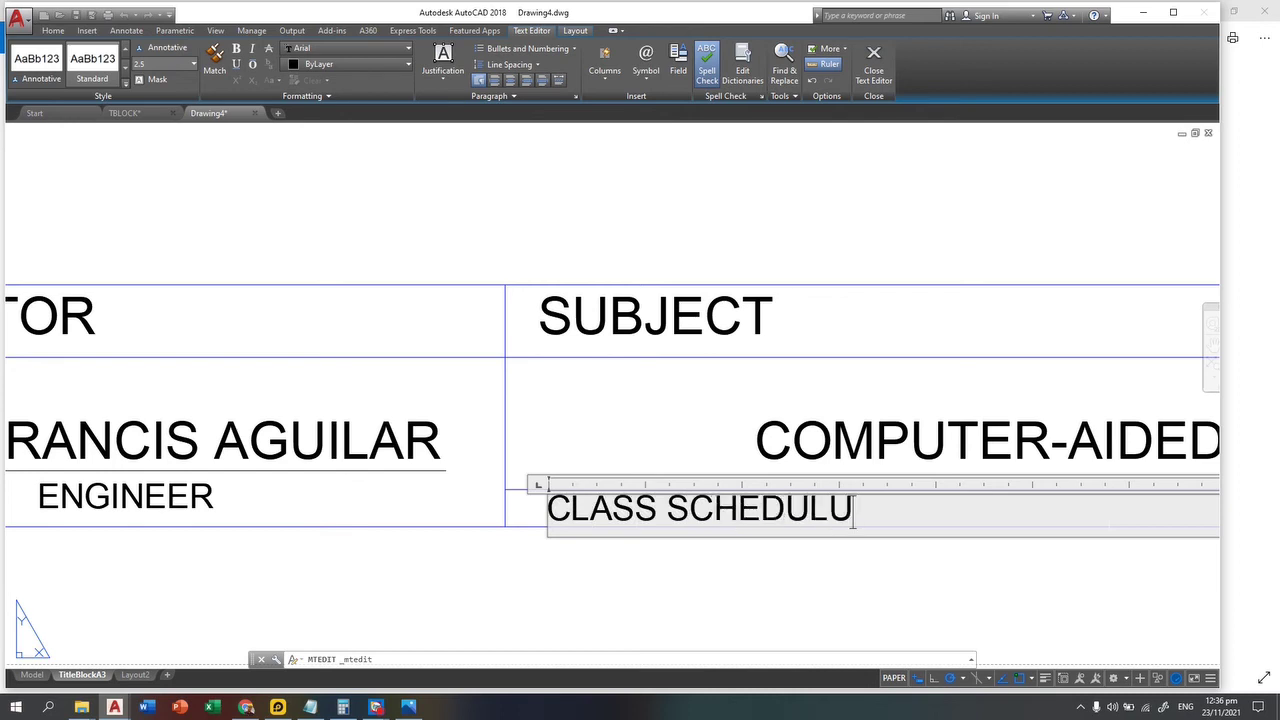
{"action": "key", "text": "BackSpace"}
{"action": "key", "text": "BackSpace"}
{"action": "key", "text": "BackSpace"}
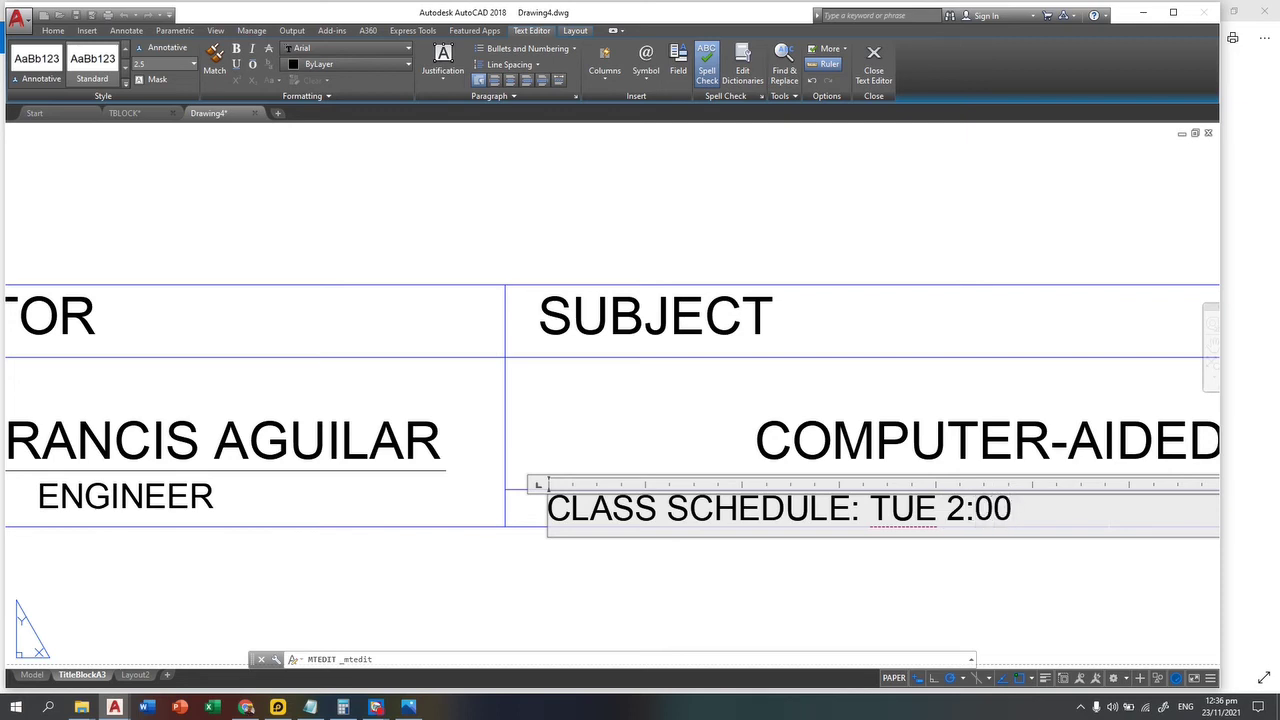
{"action": "type", "text": "0 "}
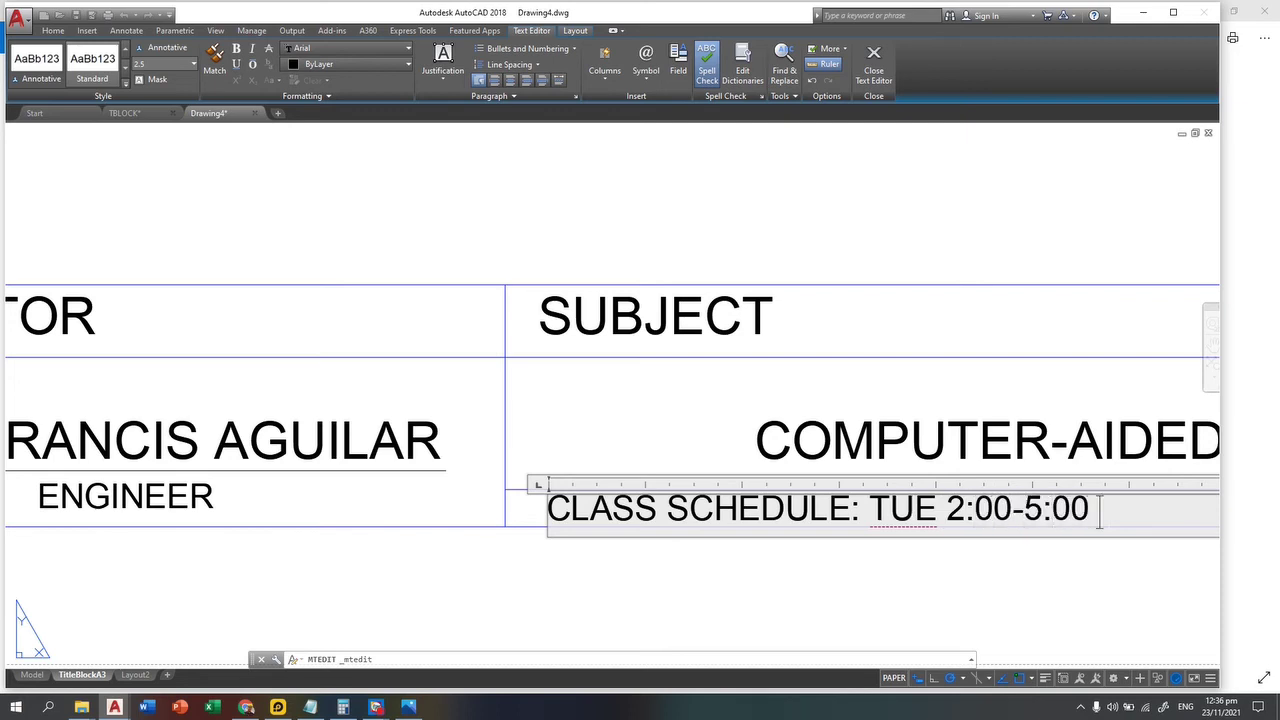
{"action": "type", "text": "p"}
{"action": "key", "text": "BackSpace"}
{"action": "type", "text": "PM"}
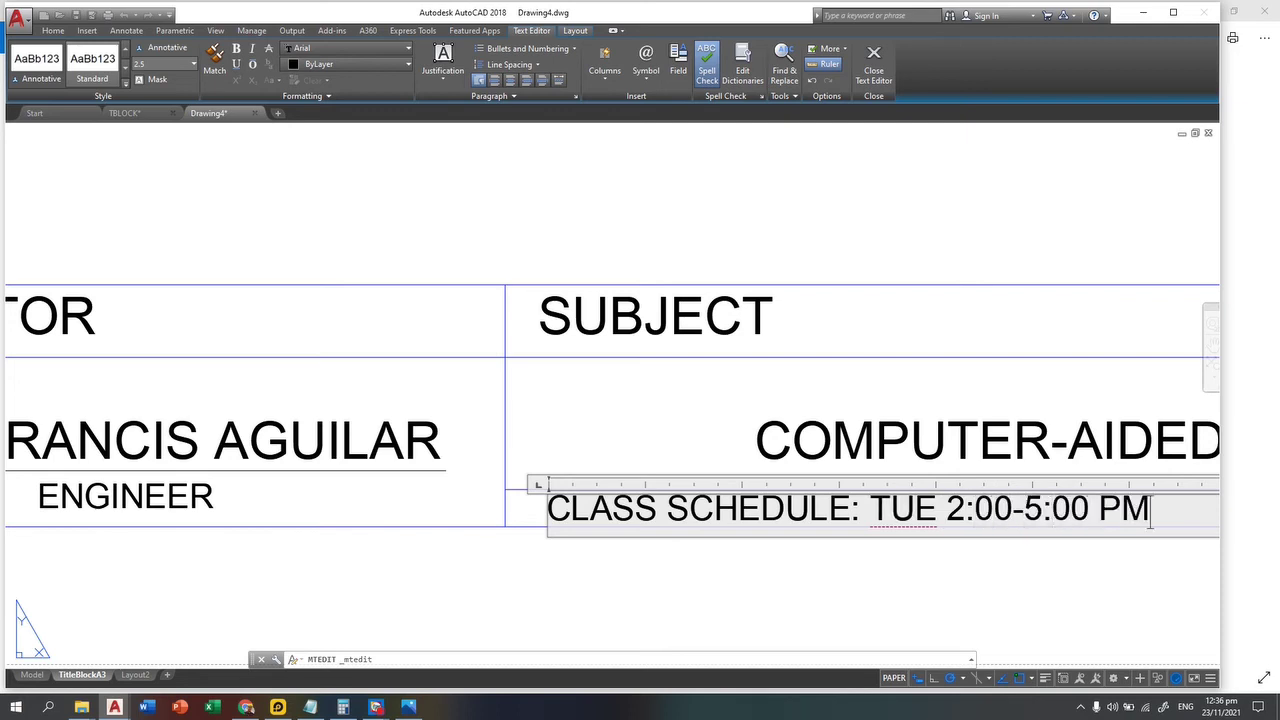
{"action": "left_click", "coordinate": [963, 447]}
{"action": "middle_click_drag", "start_coordinate": [963, 447], "coordinate": [400, 529]}
{"action": "scroll", "coordinate": [400, 529], "scroll_direction": "down", "scroll_amount": 2}
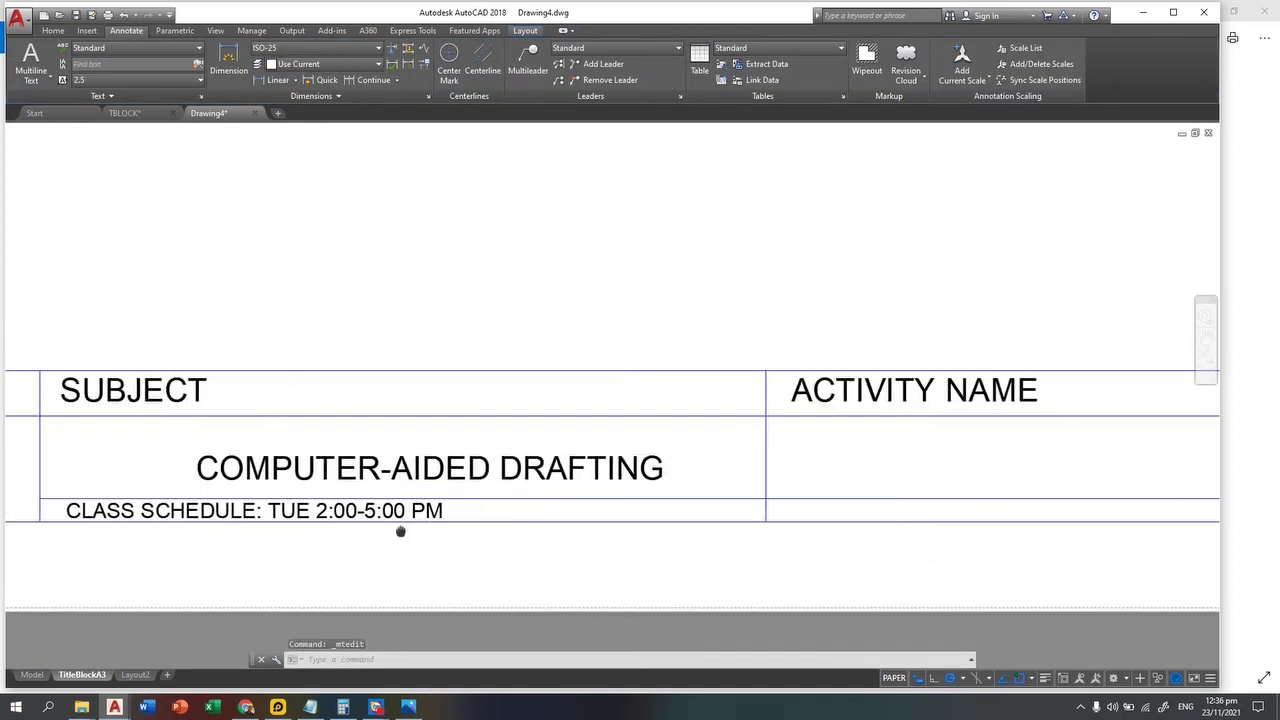
{"action": "type", "text": "co"}
{"action": "key", "text": "Return"}
{"action": "scroll", "coordinate": [389, 521], "scroll_direction": "up", "scroll_amount": 2}
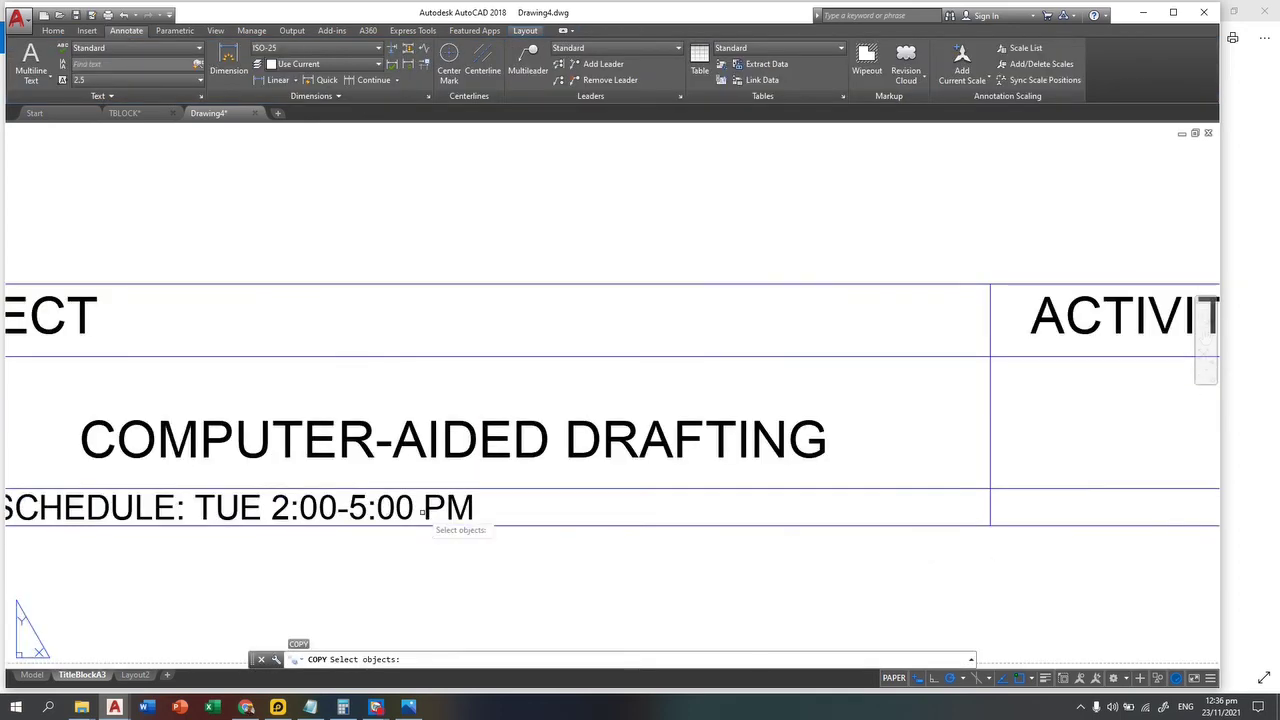
{"action": "left_click", "coordinate": [405, 510]}
{"action": "left_click", "coordinate": [405, 510]}
{"action": "scroll", "coordinate": [405, 510], "scroll_direction": "down", "scroll_amount": 3}
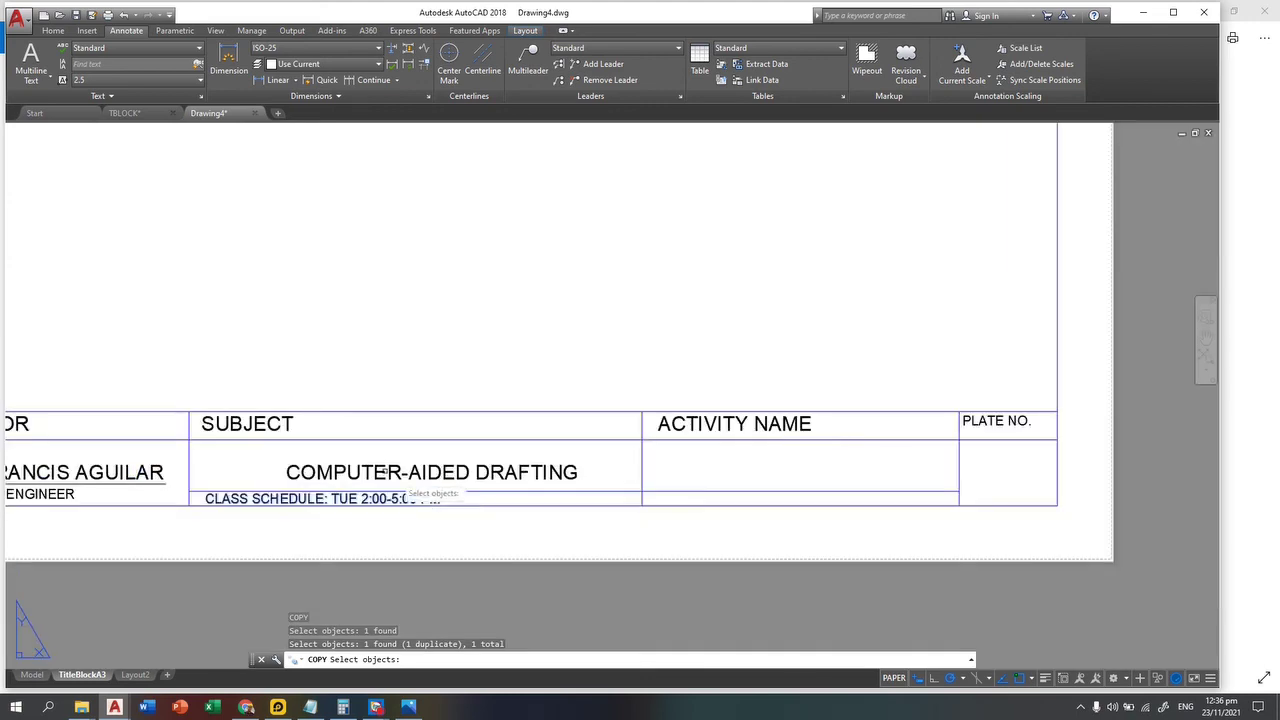
{"action": "middle_click_drag", "start_coordinate": [254, 419], "coordinate": [711, 430]}
{"action": "key", "text": "Escape"}
{"action": "middle_click_drag", "start_coordinate": [114, 409], "coordinate": [944, 515]}
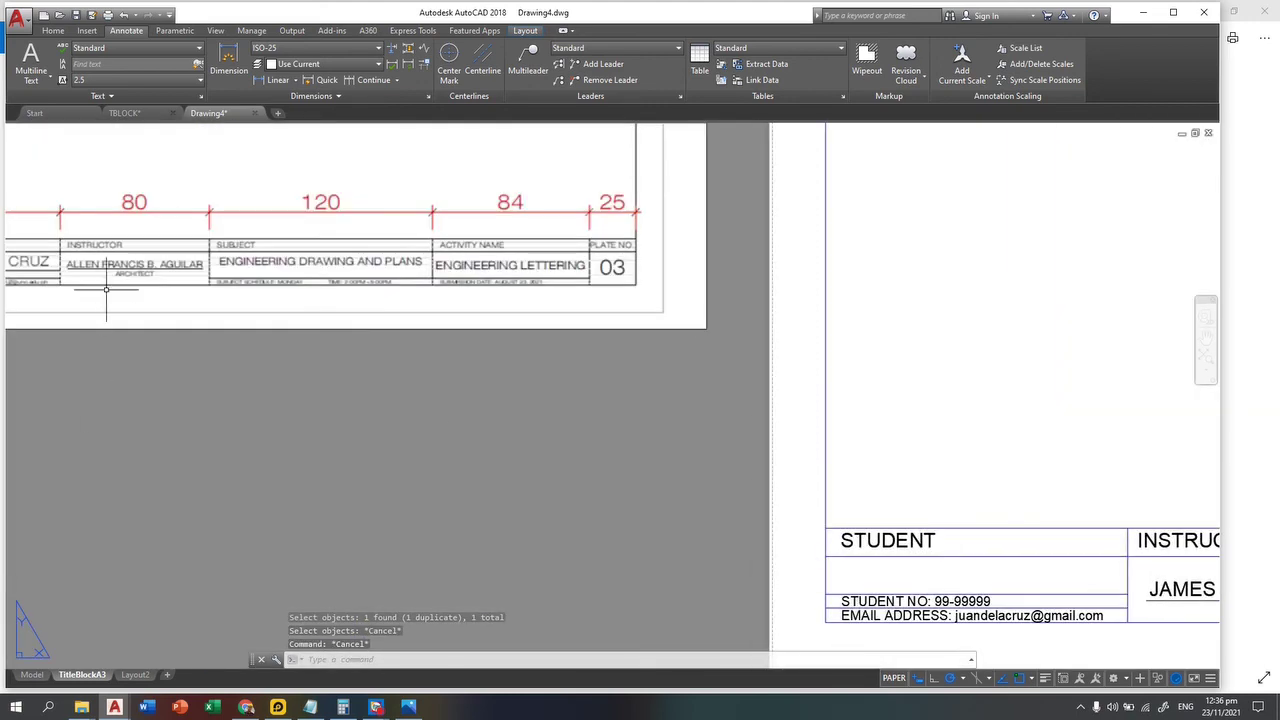
{"action": "middle_click_drag", "start_coordinate": [900, 560], "coordinate": [300, 330]}
{"action": "scroll", "coordinate": [575, 362], "scroll_direction": "up", "scroll_amount": 2}
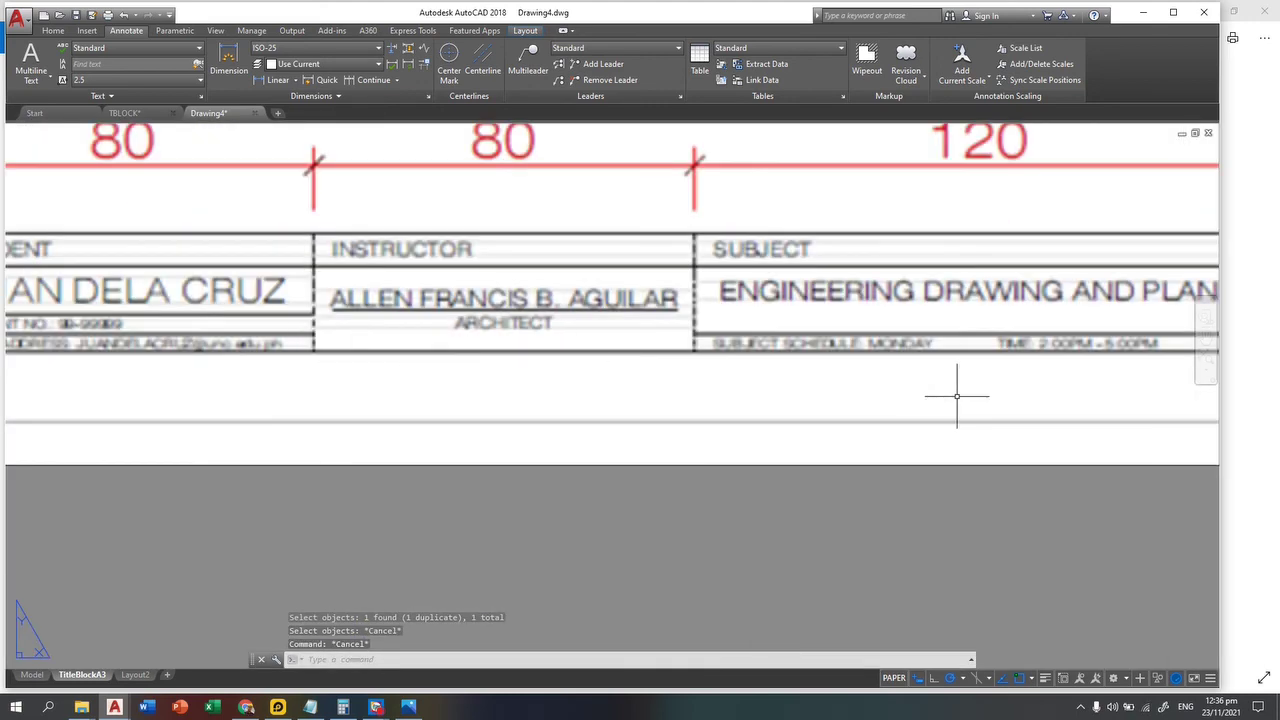
{"action": "middle_click_drag", "start_coordinate": [957, 396], "coordinate": [808, 466]}
{"action": "scroll", "coordinate": [808, 466], "scroll_direction": "up", "scroll_amount": 2}
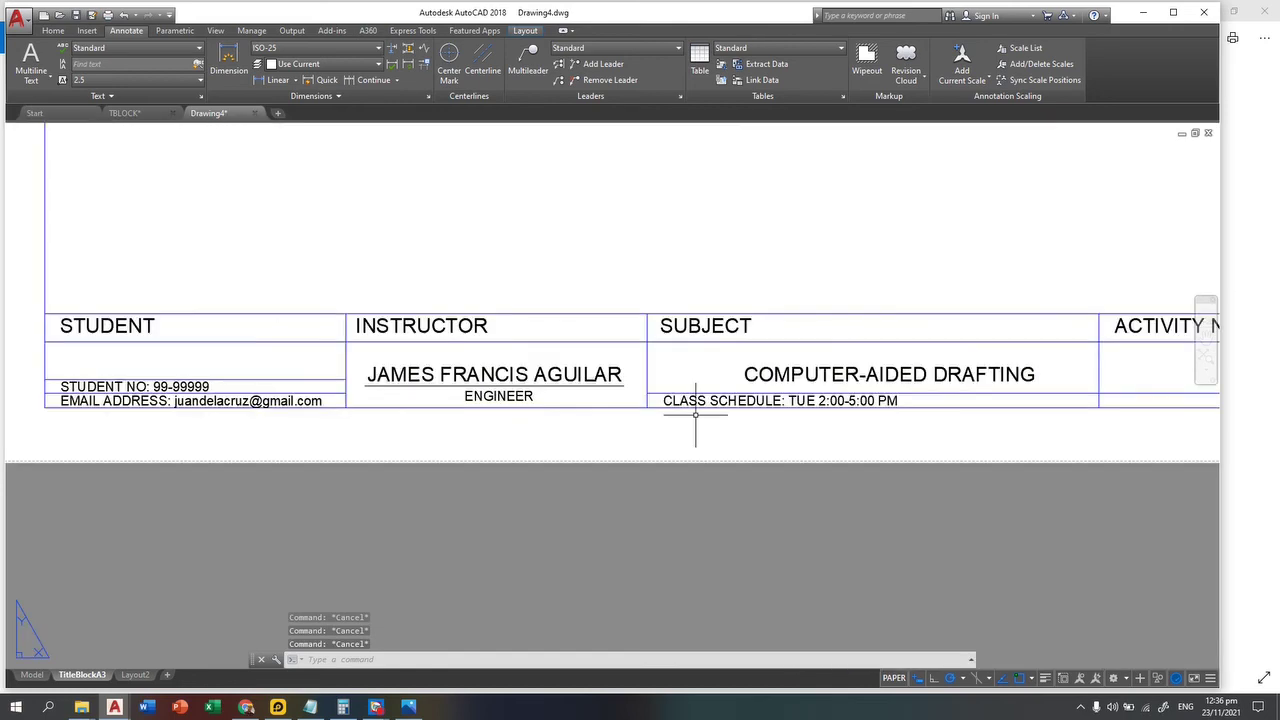
{"action": "scroll", "coordinate": [695, 413], "scroll_direction": "up", "scroll_amount": 4}
{"action": "left_click", "coordinate": [553, 483]}
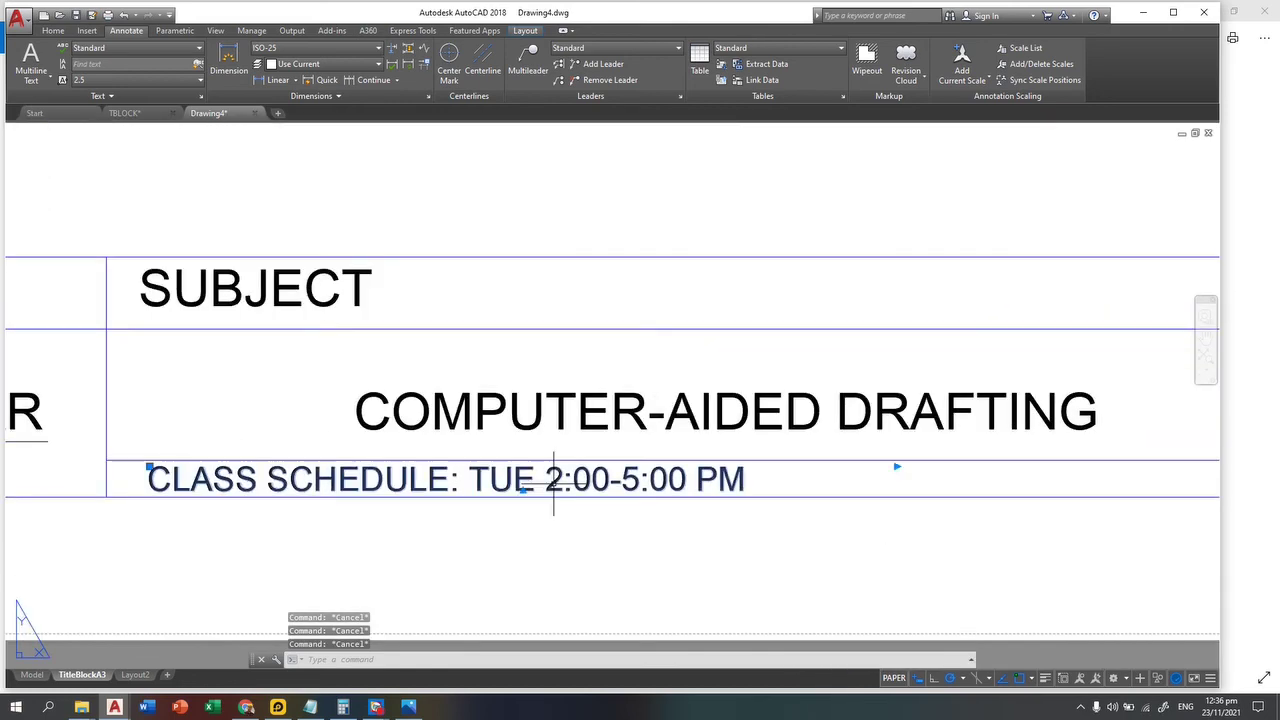
Step: Insert a tab and 'TIME:' before the hours in the schedule line
{"action": "double_click", "coordinate": [522, 483]}
{"action": "key", "text": "Tab"}
{"action": "key", "text": "Tab"}
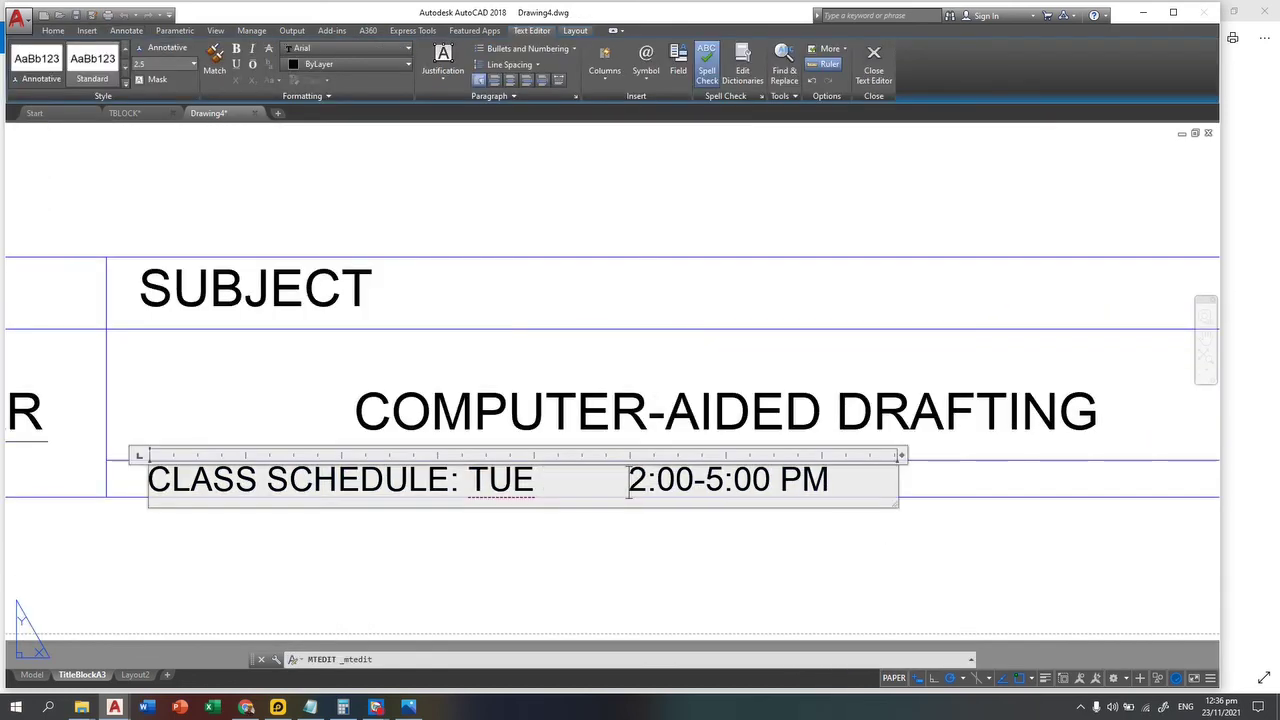
{"action": "type", "text": "TIMER"}
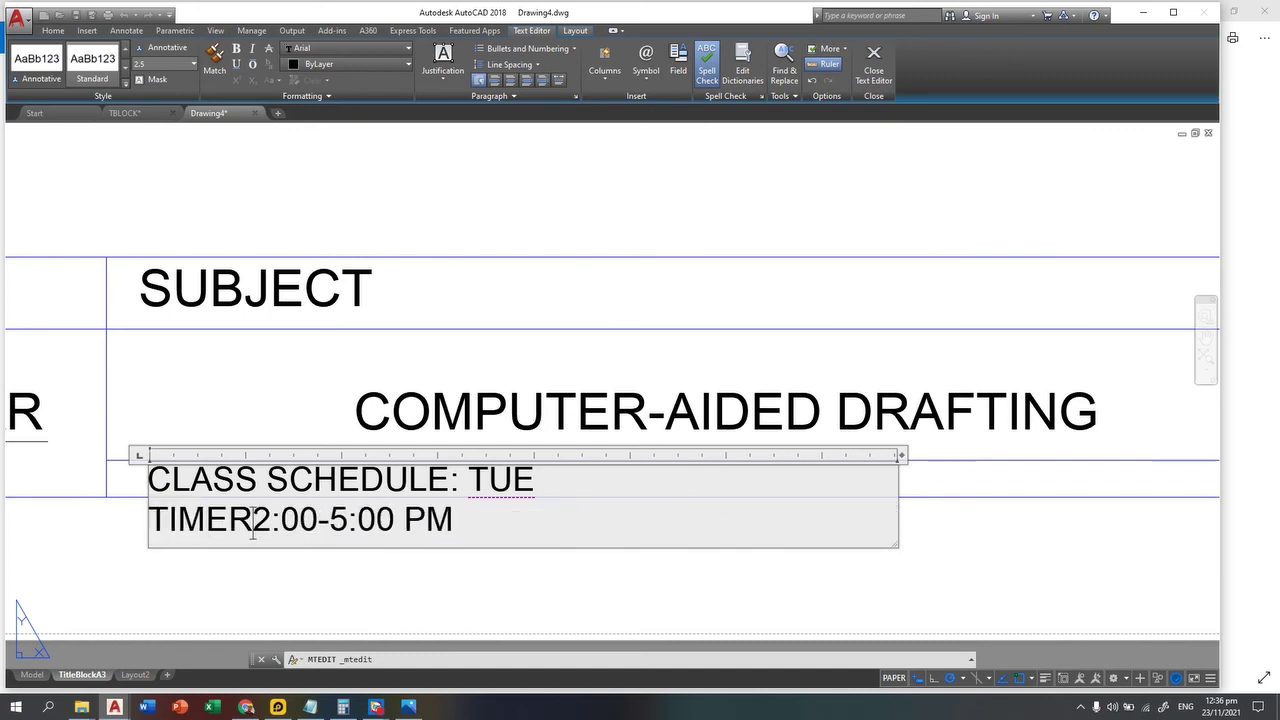
{"action": "key", "text": "BackSpace"}
{"action": "type", "text": ": TUE              TIME:"}
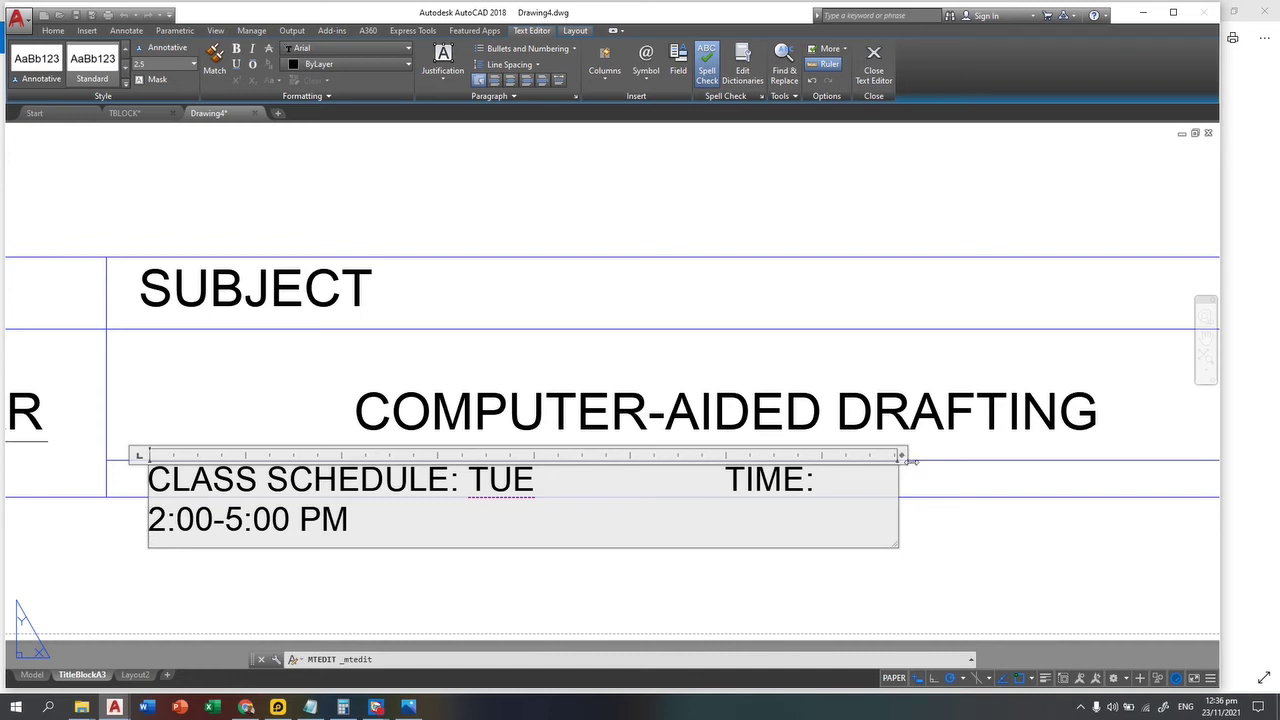
Step: Widen the schedule text so 'TIME: 2:00-5:00 PM' fits on line one, then compare with the reference
{"action": "left_click_drag", "start_coordinate": [910, 460], "coordinate": [1112, 458]}
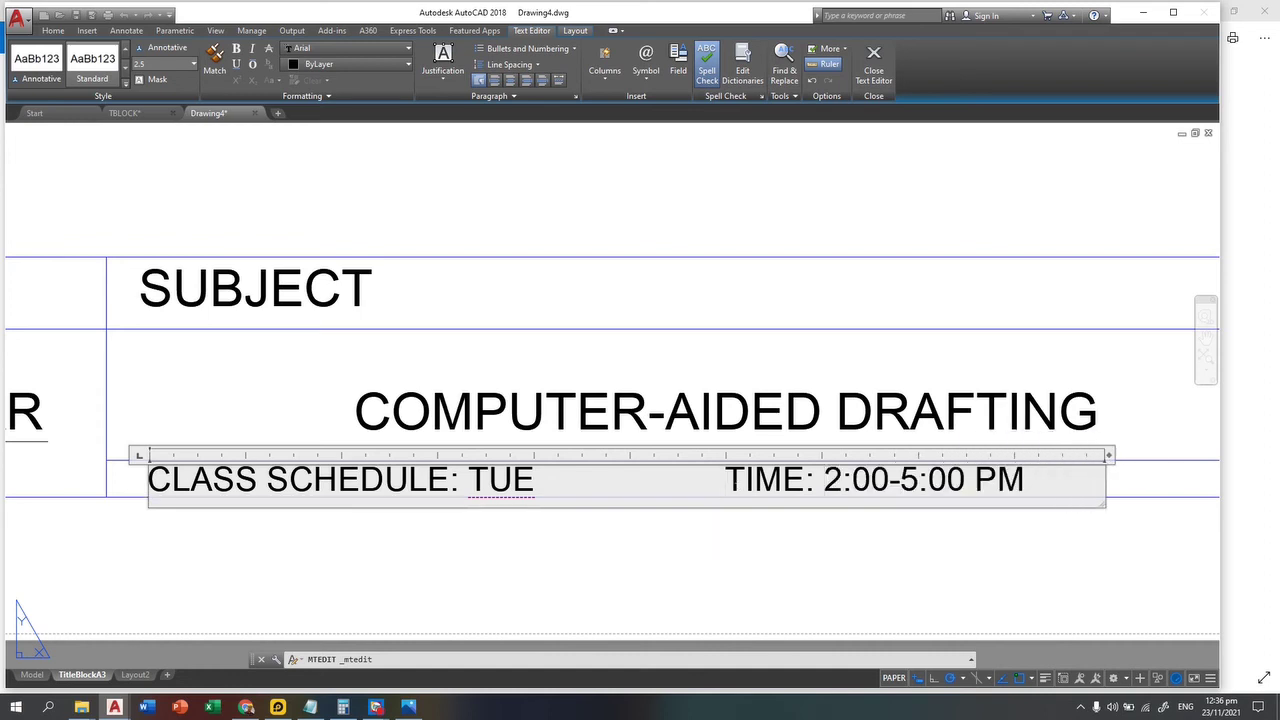
{"action": "key", "text": "Tab"}
{"action": "key", "text": "Tab"}
{"action": "scroll", "coordinate": [791, 606], "scroll_direction": "down", "scroll_amount": 4}
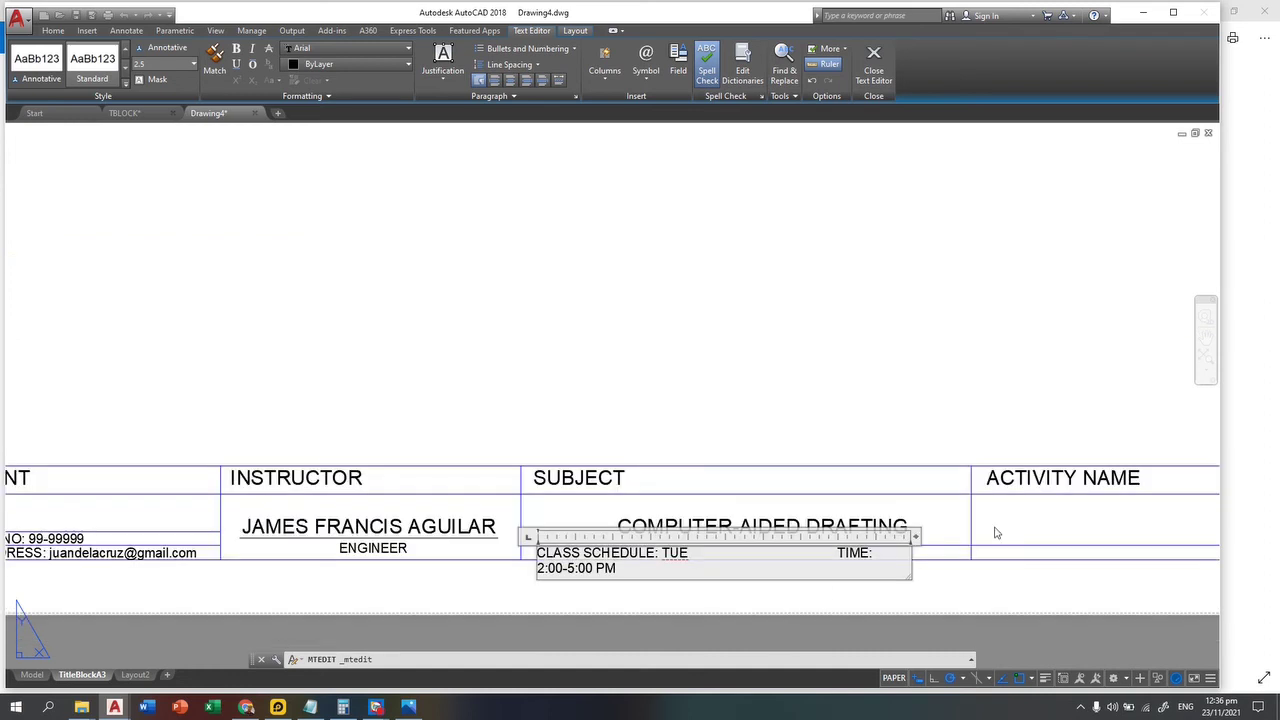
{"action": "left_click_drag", "start_coordinate": [916, 538], "coordinate": [973, 537]}
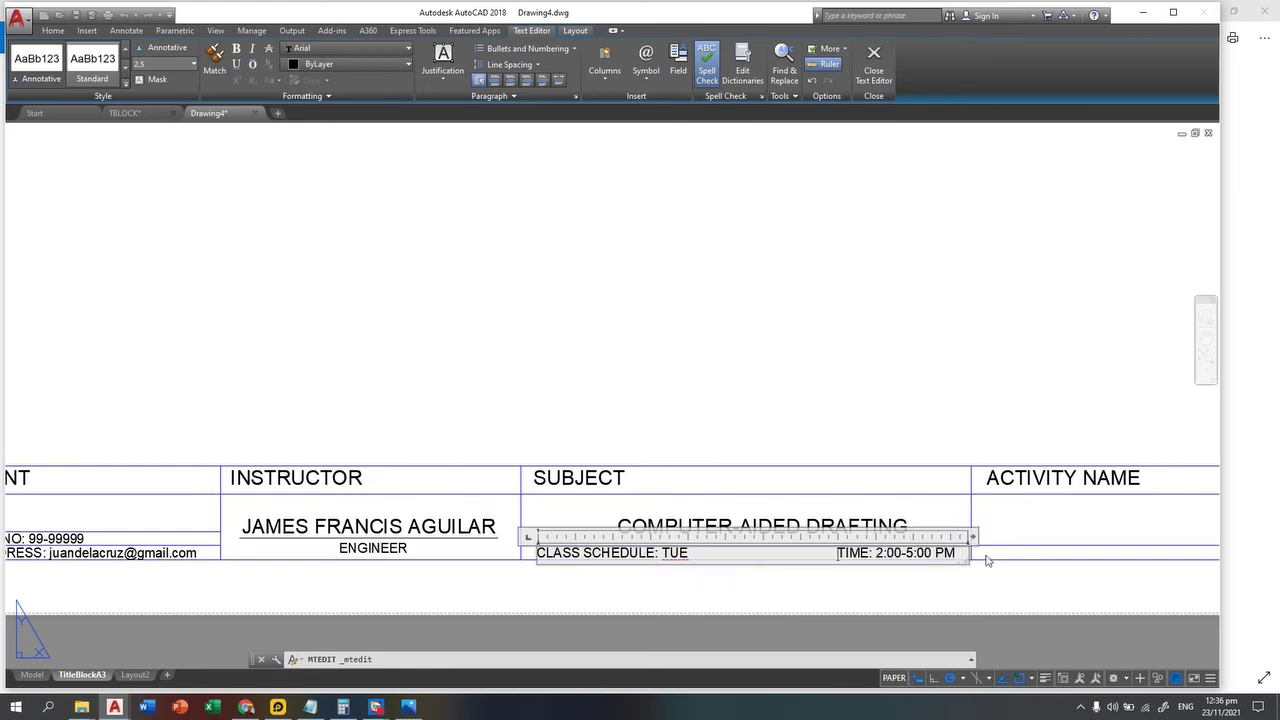
{"action": "key", "text": "Escape"}
{"action": "key", "text": "Escape"}
{"action": "key", "text": "Escape"}
{"action": "mouse_move", "coordinate": [838, 553]}
{"action": "middle_mouse_down"}
{"action": "mouse_move", "coordinate": [583, 517]}
{"action": "mouse_move", "coordinate": [463, 449]}
{"action": "mouse_move", "coordinate": [926, 584]}
{"action": "middle_mouse_up"}
{"action": "middle_click_drag", "start_coordinate": [216, 306], "coordinate": [1029, 435]}
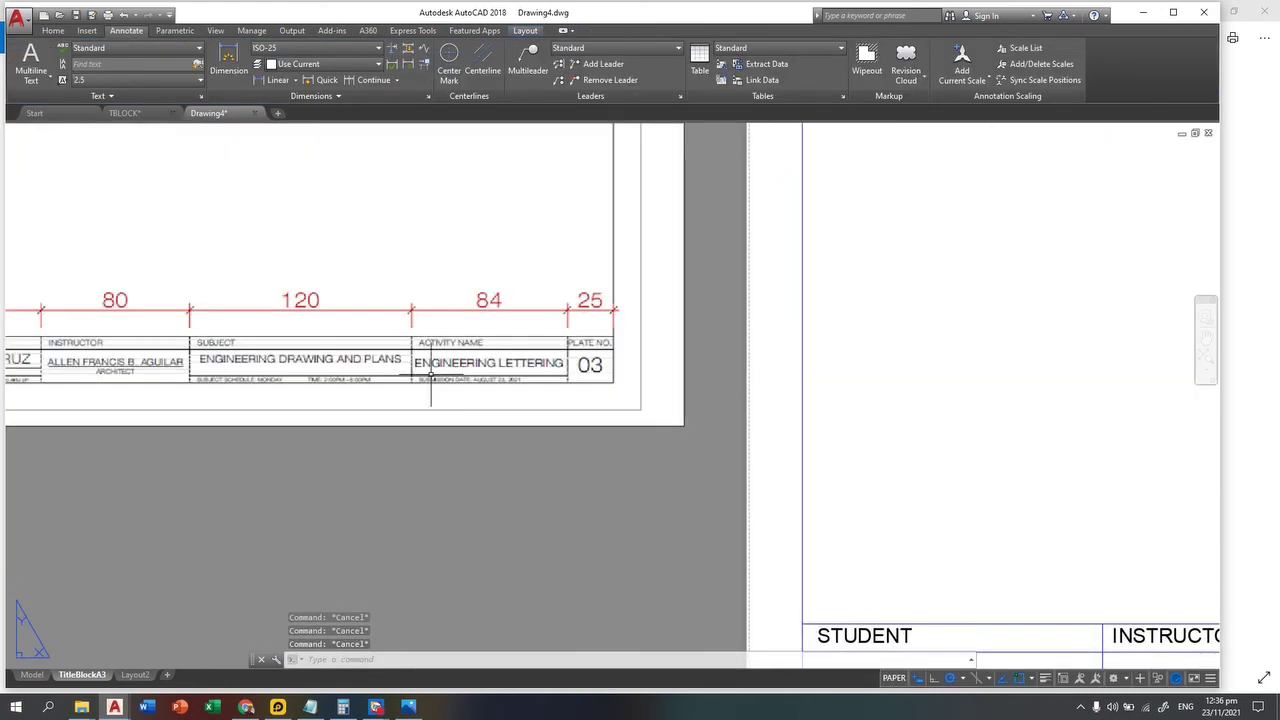
{"action": "scroll", "coordinate": [545, 387], "scroll_direction": "up", "scroll_amount": 2}
{"action": "scroll", "coordinate": [545, 387], "scroll_direction": "up", "scroll_amount": 2}
{"action": "scroll", "coordinate": [309, 355], "scroll_direction": "up", "scroll_amount": 4}
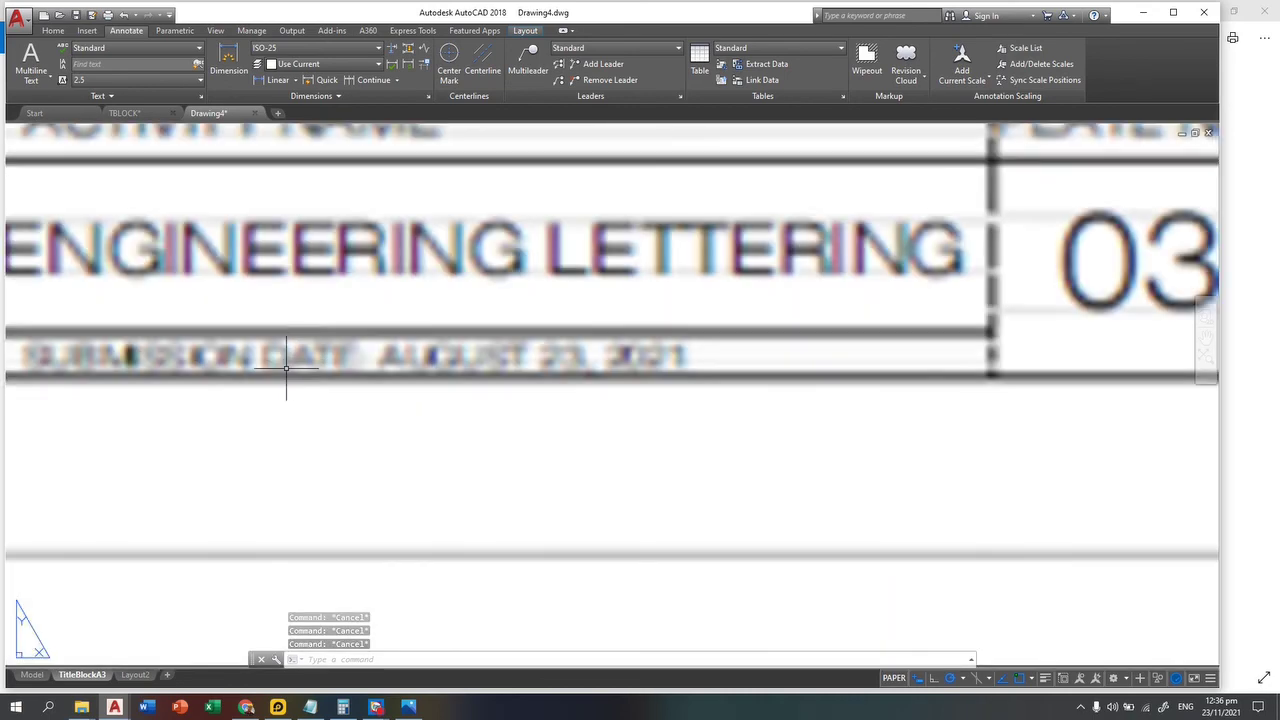
{"action": "scroll", "coordinate": [372, 400], "scroll_direction": "down", "scroll_amount": 4}
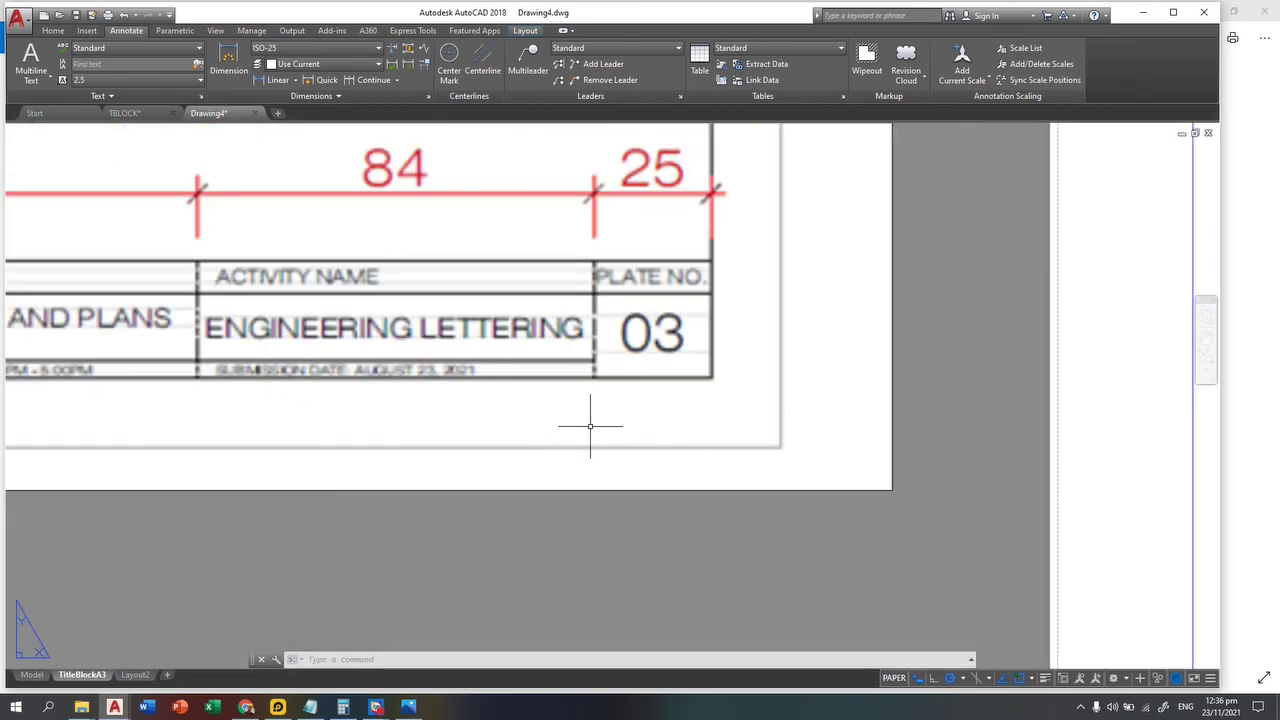
{"action": "middle_click_drag", "start_coordinate": [590, 425], "coordinate": [104, 425]}
{"action": "scroll", "coordinate": [1023, 537], "scroll_direction": "down", "scroll_amount": 4}
{"action": "middle_click_drag", "start_coordinate": [1023, 537], "coordinate": [937, 540]}
{"action": "scroll", "coordinate": [595, 494], "scroll_direction": "up", "scroll_amount": 5}
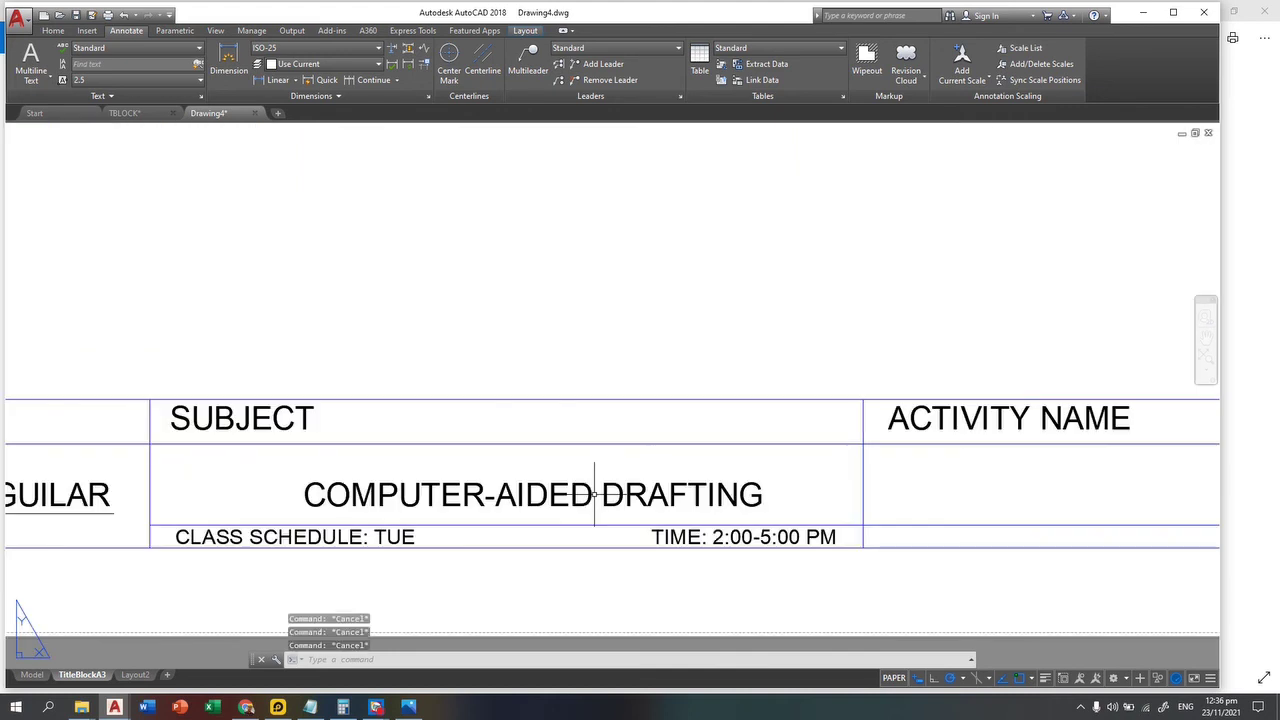
Step: Copy the COMPUTER-AIDED DRAFTING subject text into the Activity Name cell
{"action": "type", "text": "co"}
{"action": "key", "text": "Return"}
{"action": "left_click", "coordinate": [640, 457]}
{"action": "left_click", "coordinate": [586, 523]}
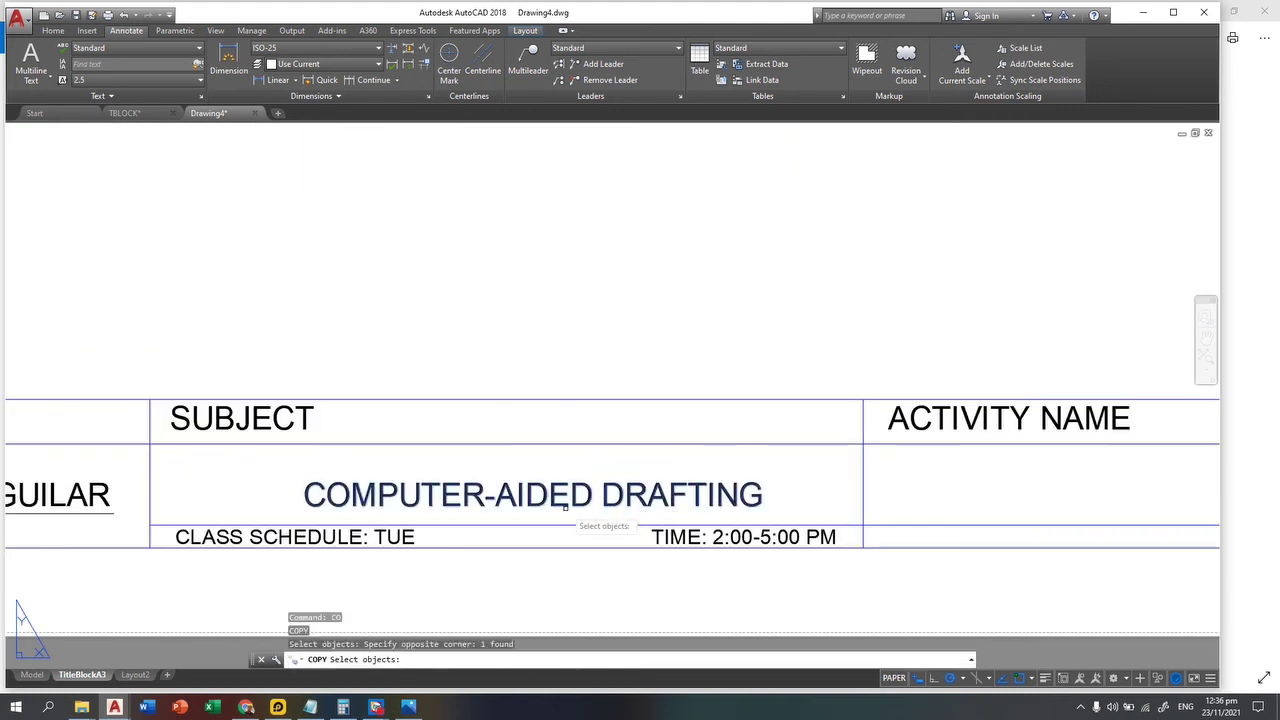
{"action": "key", "text": "Return"}
{"action": "left_click", "coordinate": [566, 510]}
{"action": "middle_click_drag", "start_coordinate": [872, 496], "coordinate": [424, 462]}
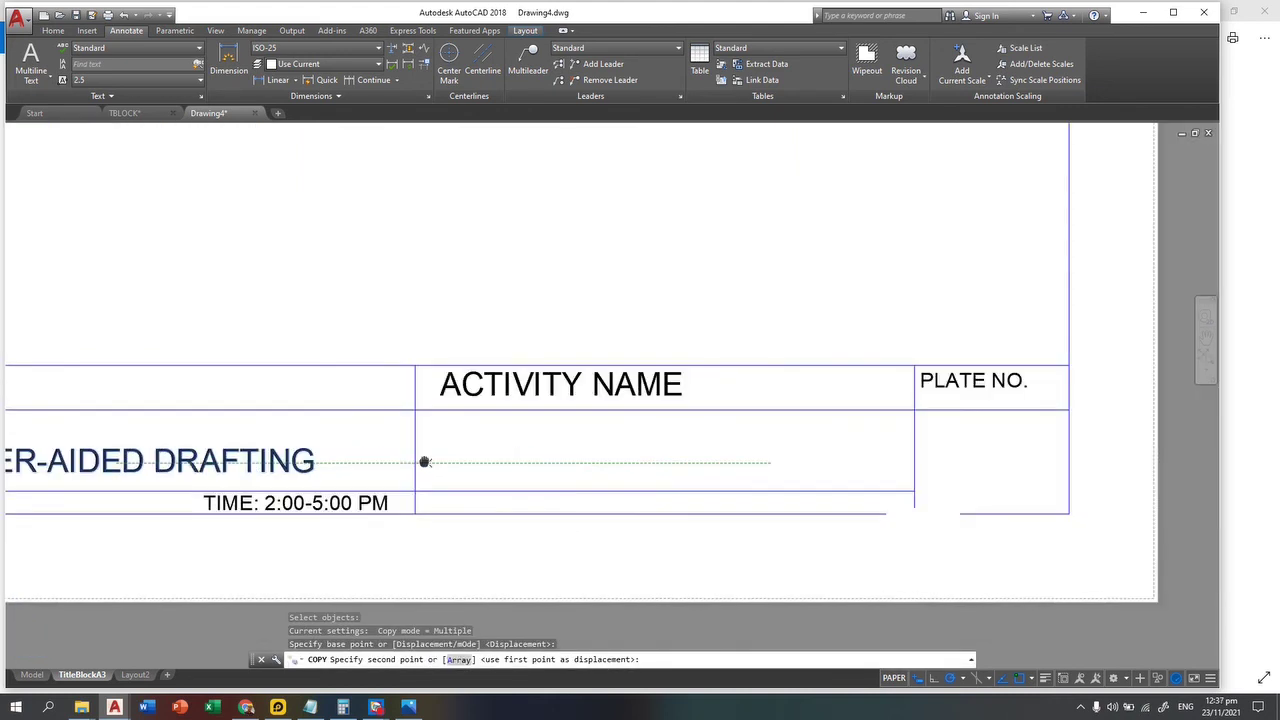
{"action": "left_click", "coordinate": [694, 460]}
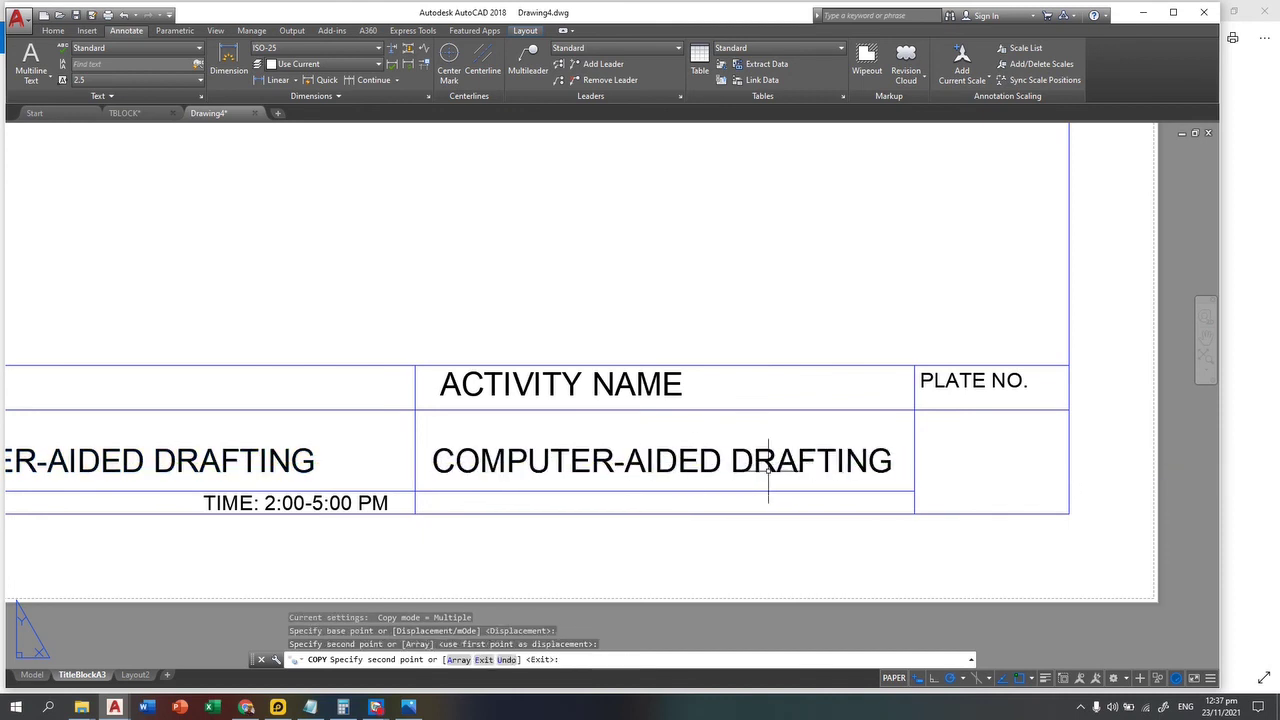
{"action": "key", "text": "Escape"}
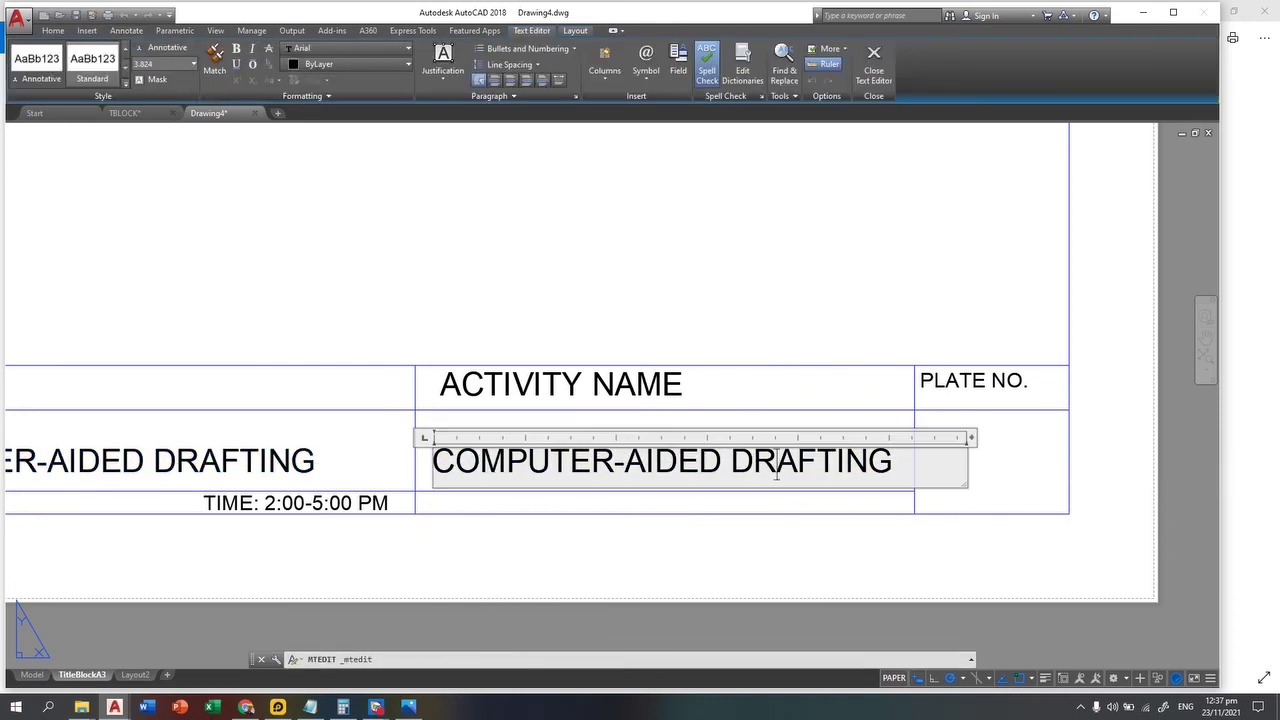
Step: Retype the copied text to read TITLE BLOCK
{"action": "key", "text": "ctrl+a"}
{"action": "type", "text": "TIT"}
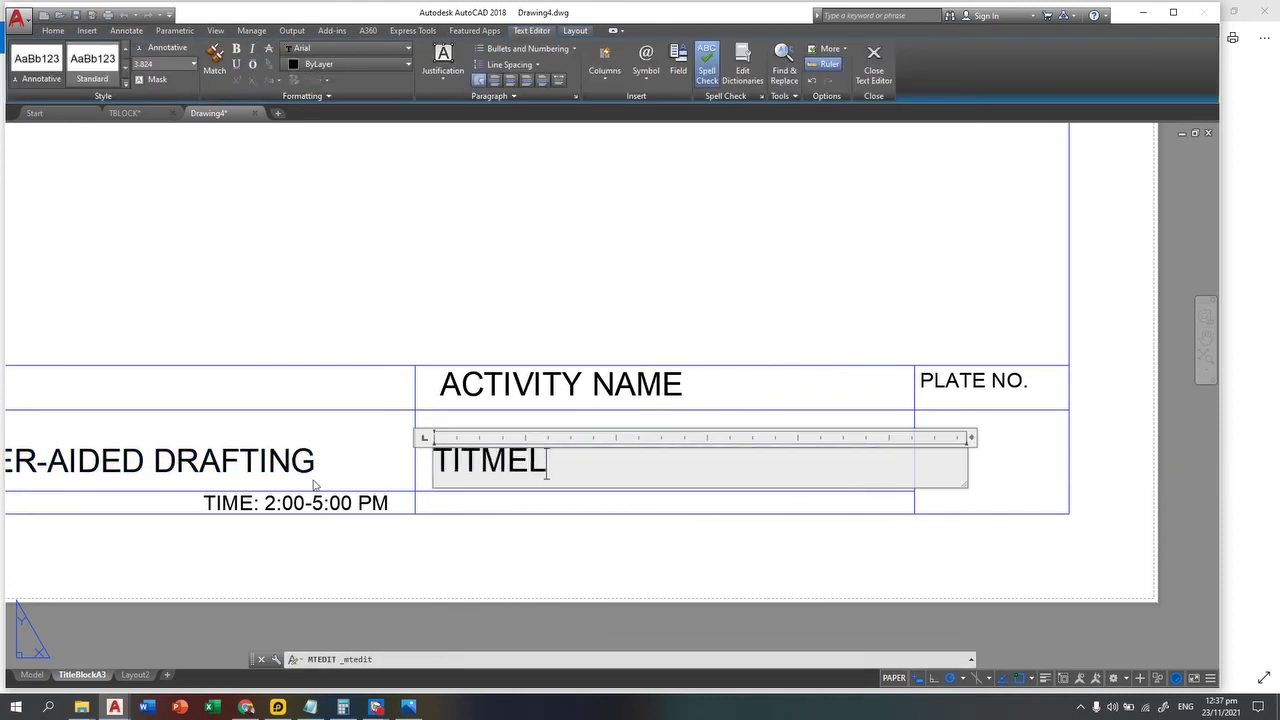
{"action": "key", "text": "BackSpace"}
{"action": "key", "text": "BackSpace"}
{"action": "key", "text": "BackSpace"}
{"action": "type", "text": "LE BLOCK"}
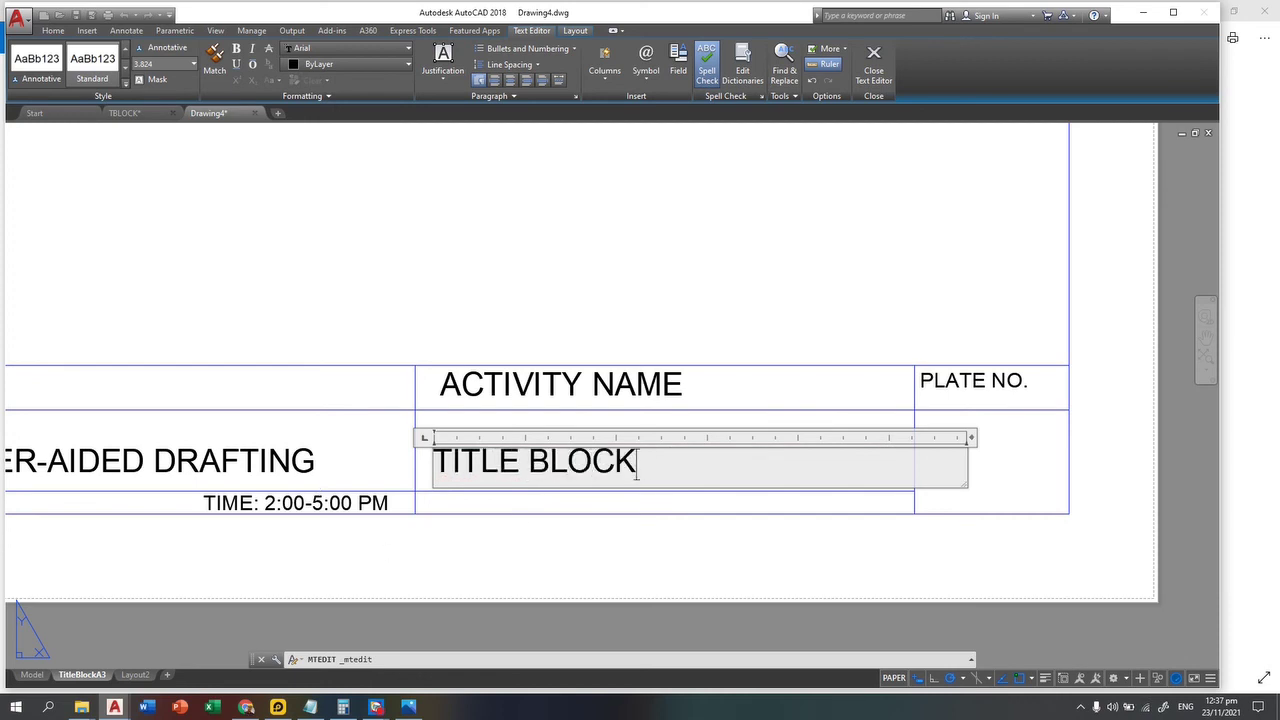
{"action": "left_click", "coordinate": [543, 523]}
{"action": "key", "text": "Escape"}
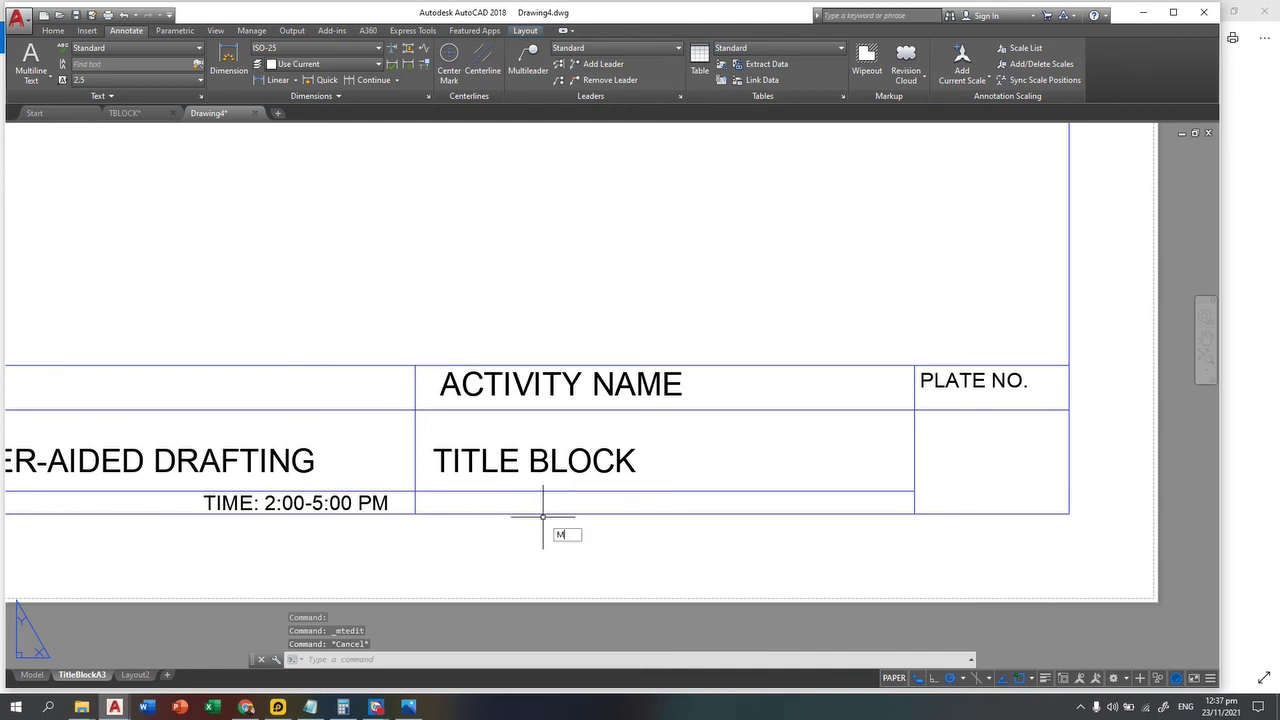
Step: Centre-justify the TITLE BLOCK text
{"action": "key", "text": "Return"}
{"action": "left_click", "coordinate": [618, 430]}
{"action": "key", "text": "Escape"}
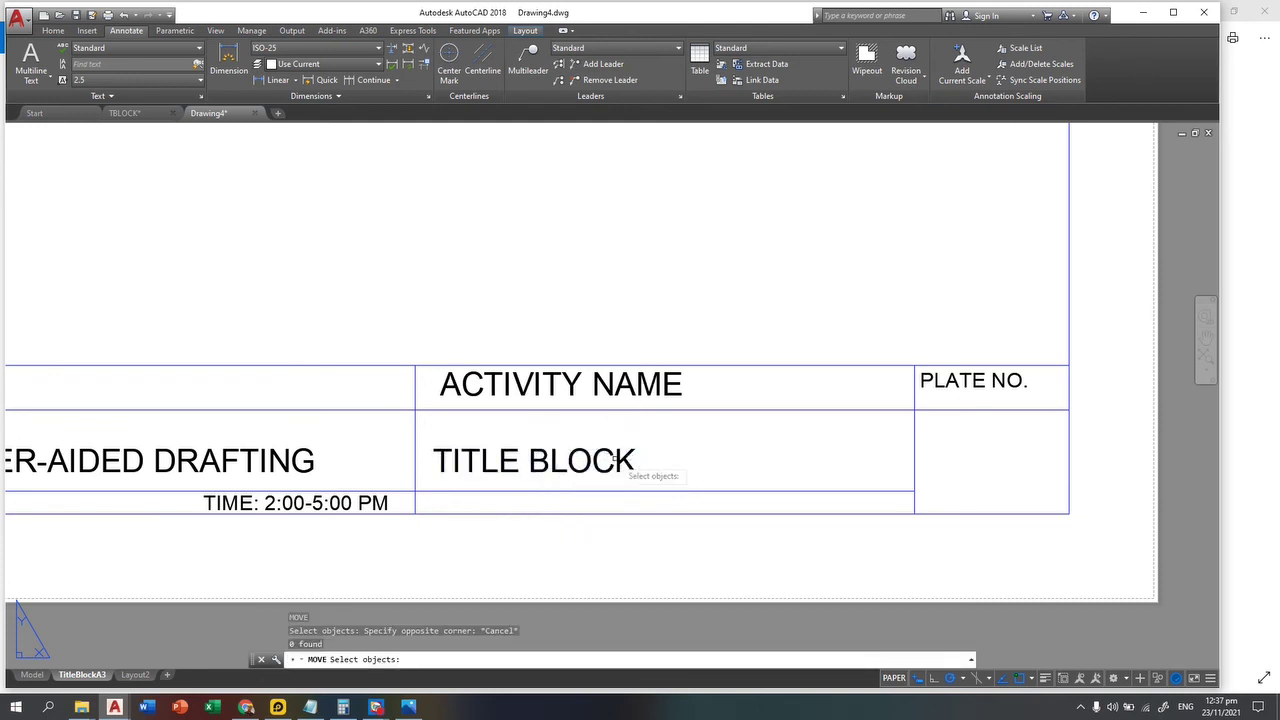
{"action": "left_click", "coordinate": [628, 462]}
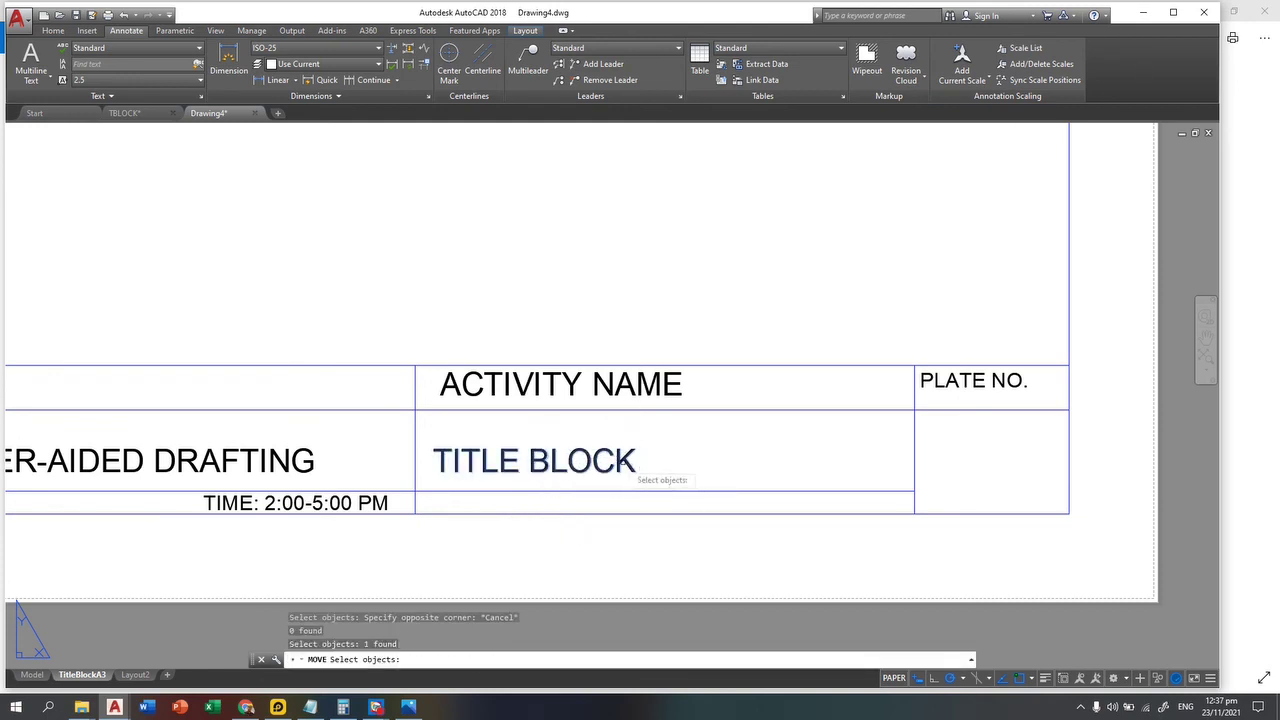
{"action": "key", "text": "Escape"}
{"action": "double_click", "coordinate": [600, 462]}
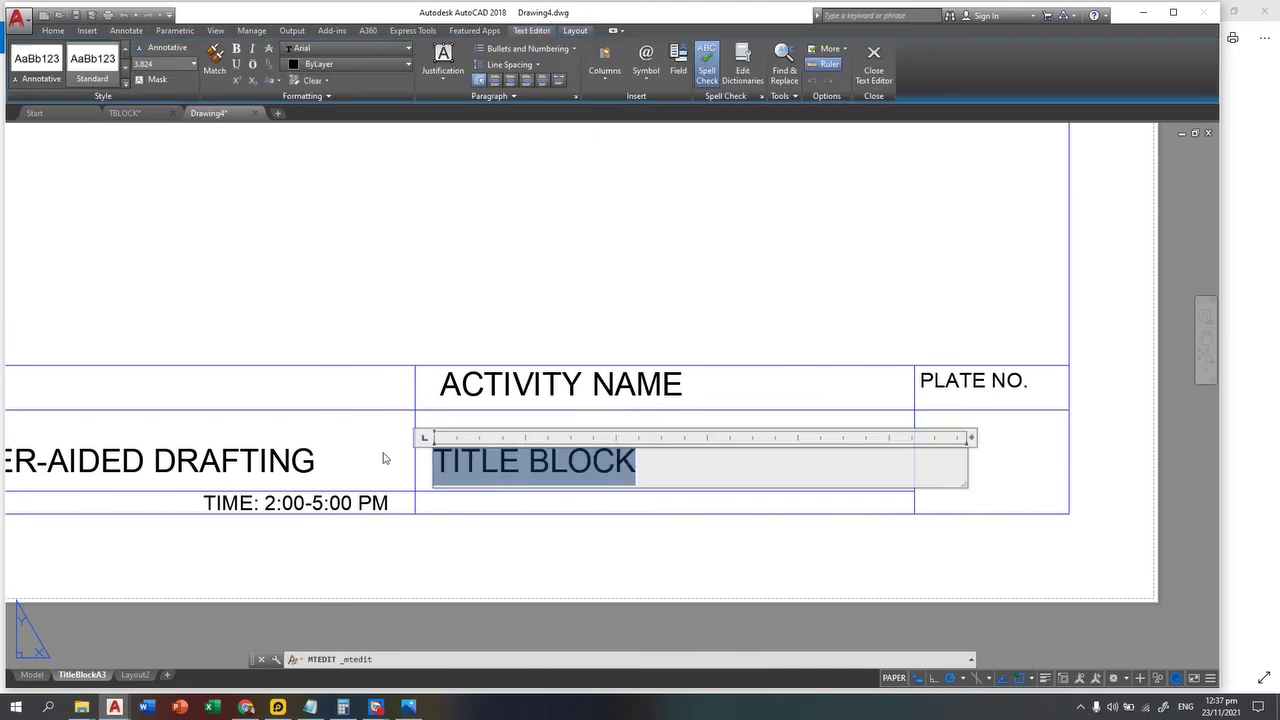
{"action": "left_click", "coordinate": [510, 81]}
{"action": "key", "text": "Escape"}
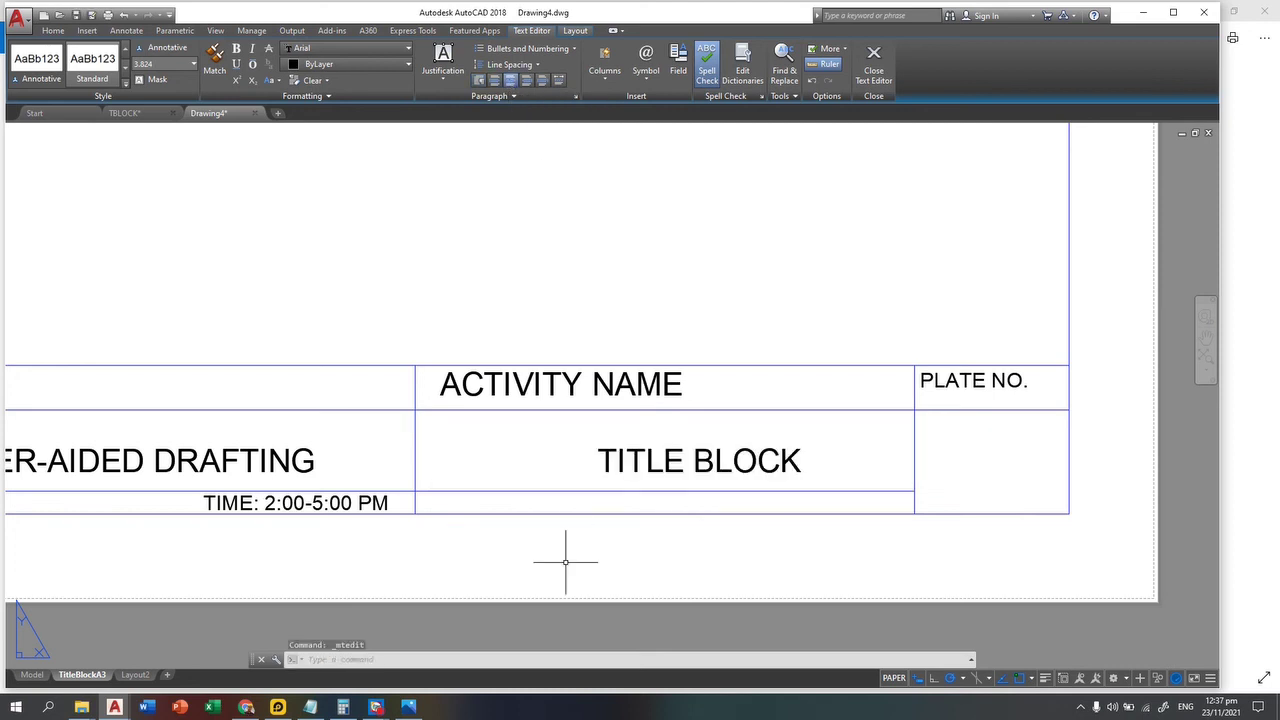
{"action": "key", "text": "Escape"}
Step: Move TITLE BLOCK to the middle of the Activity Name cell
{"action": "type", "text": "M"}
{"action": "key", "text": "Return"}
{"action": "left_click", "coordinate": [797, 404]}
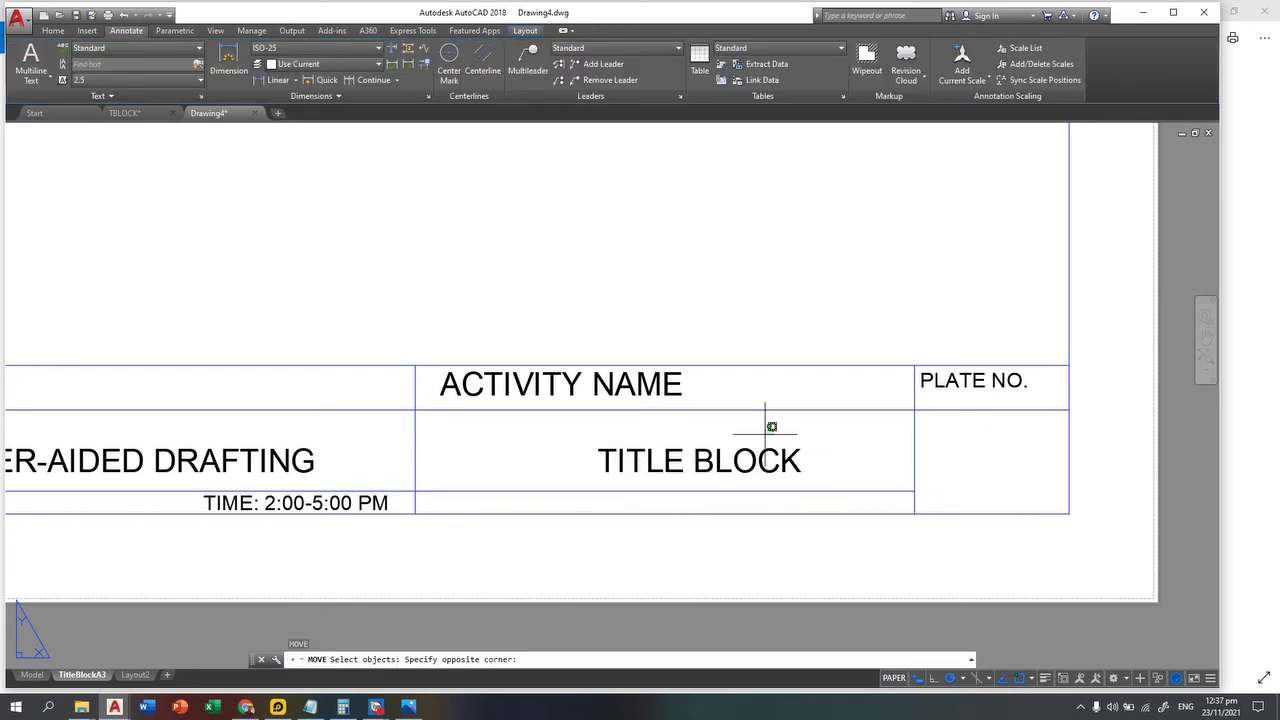
{"action": "left_click", "coordinate": [650, 498]}
{"action": "key", "text": "Return"}
{"action": "left_click", "coordinate": [717, 460]}
{"action": "left_click", "coordinate": [704, 447]}
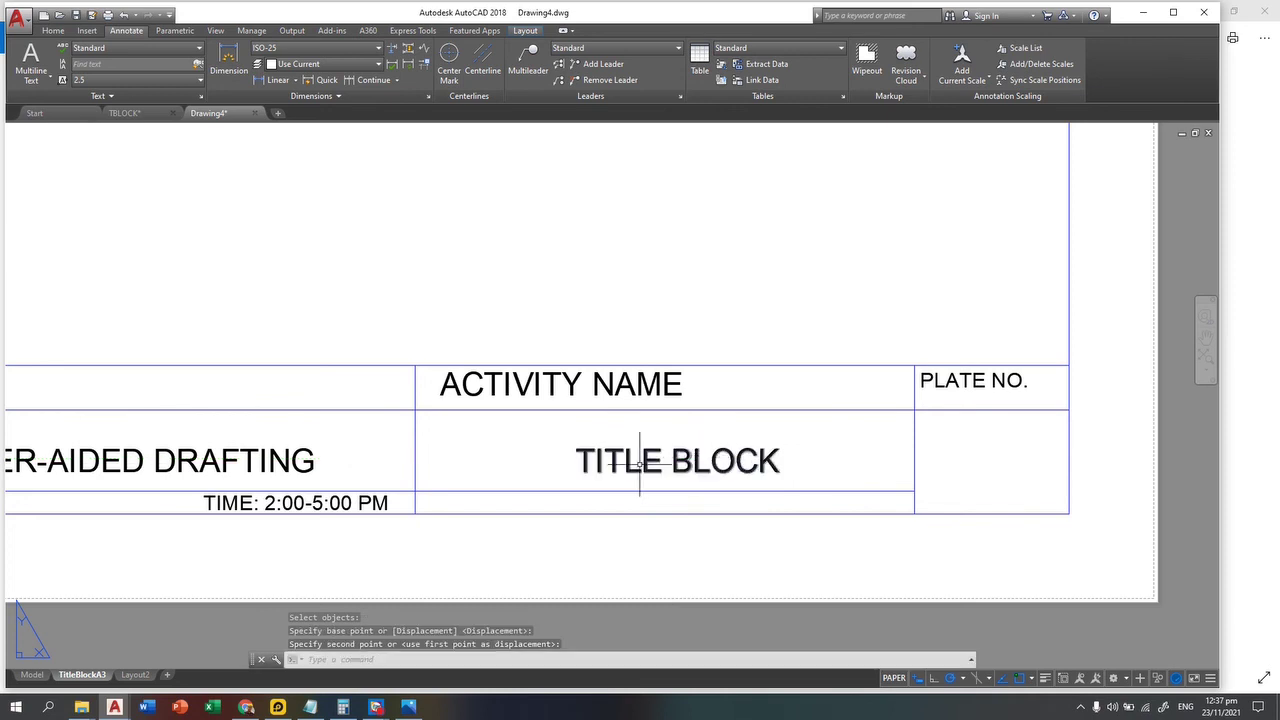
{"action": "key", "text": "Escape"}
{"action": "key", "text": "Escape"}
{"action": "key", "text": "Escape"}
{"action": "middle_click_drag", "start_coordinate": [417, 523], "coordinate": [538, 535]}
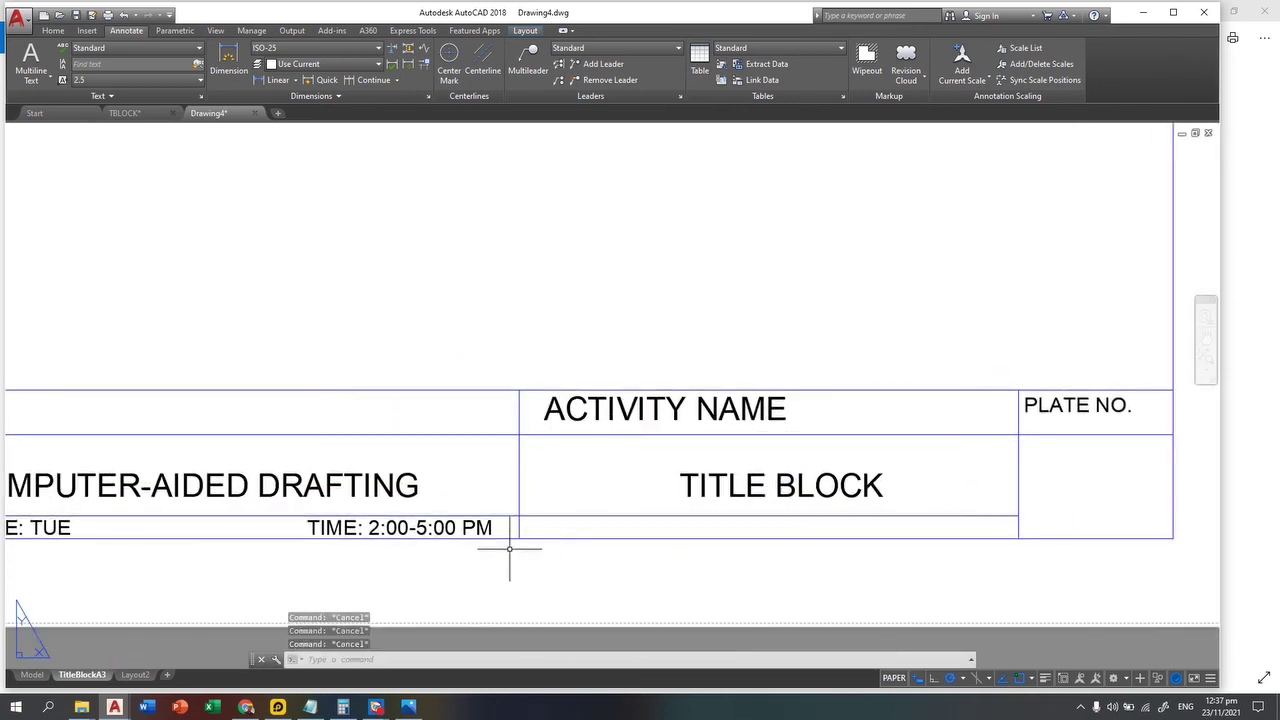
Step: Copy the student's e-mail line into the empty row beneath TITLE BLOCK
{"action": "type", "text": "co"}
{"action": "key", "text": "Return"}
{"action": "middle_click_drag", "start_coordinate": [373, 522], "coordinate": [679, 535]}
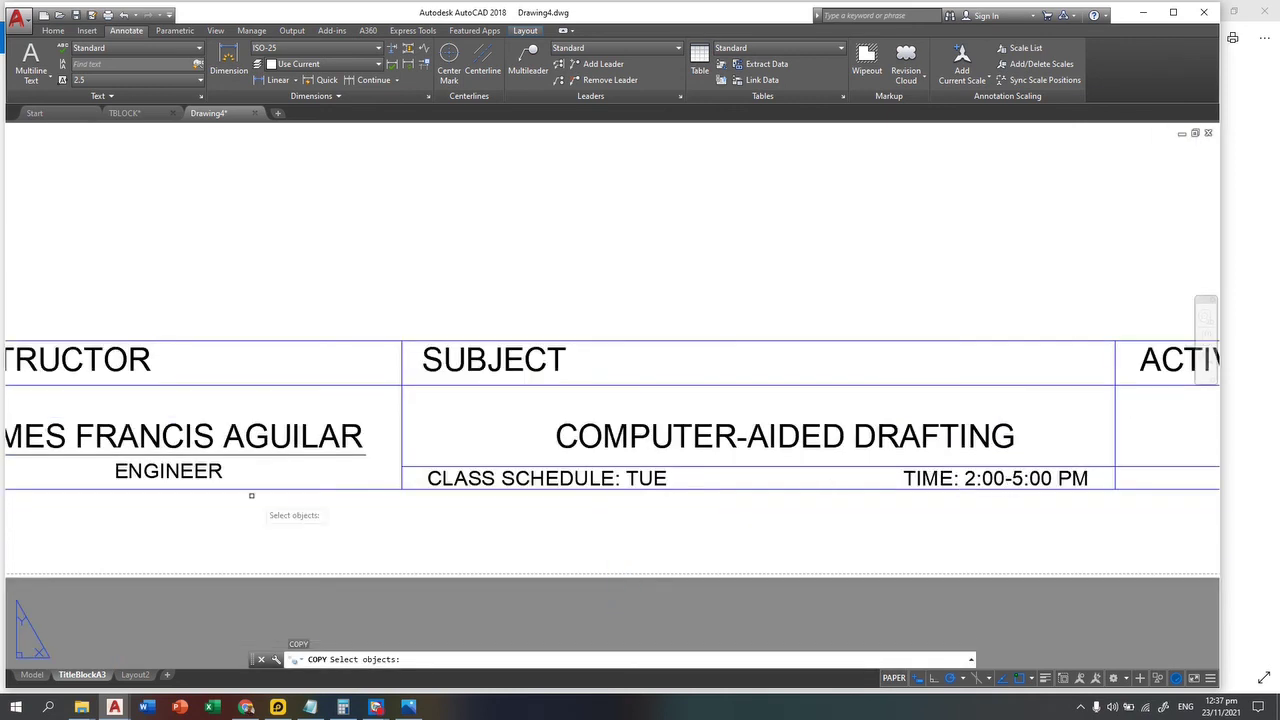
{"action": "middle_click_drag", "start_coordinate": [290, 488], "coordinate": [965, 492]}
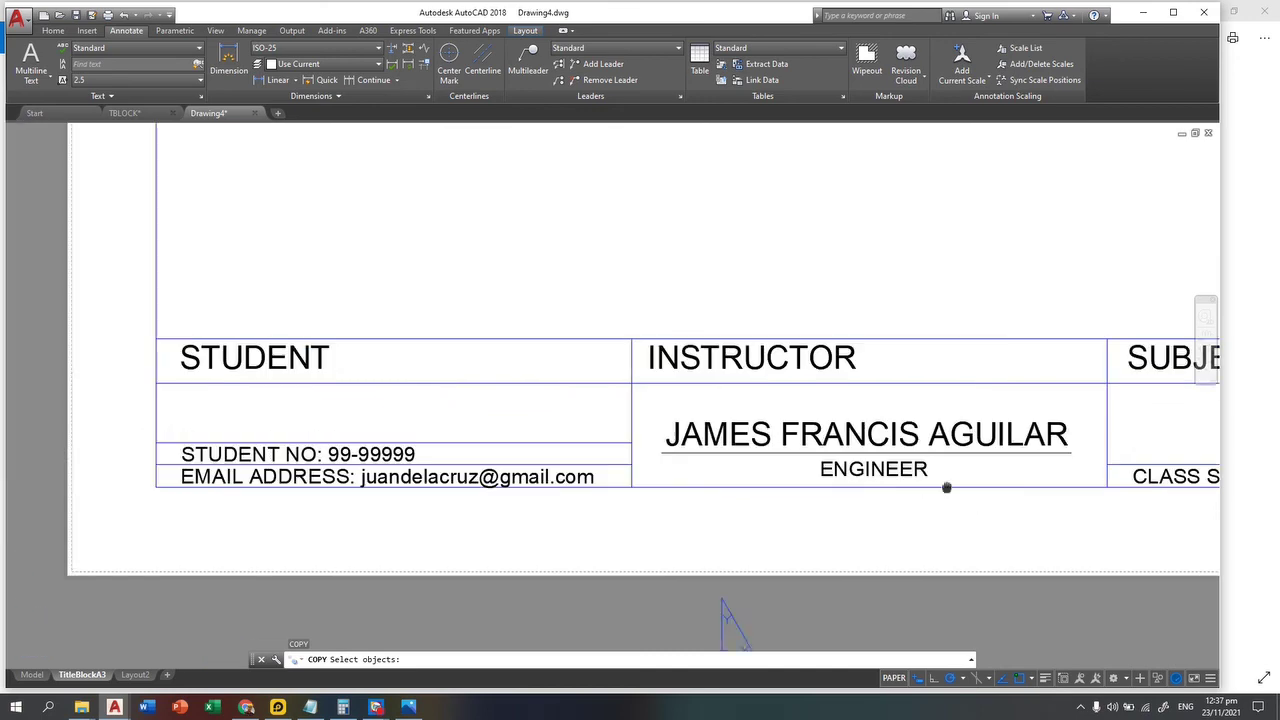
{"action": "left_click", "coordinate": [282, 476]}
{"action": "key", "text": "Return"}
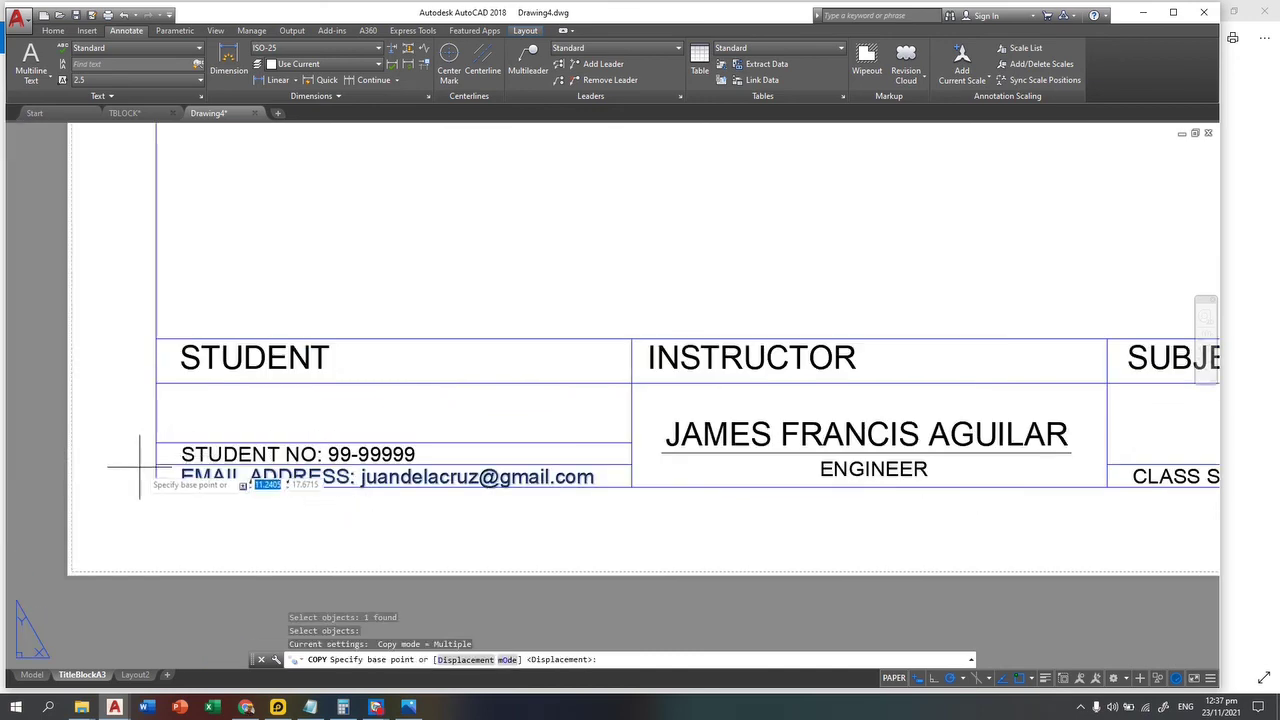
{"action": "left_click", "coordinate": [156, 464]}
{"action": "scroll", "coordinate": [163, 457], "scroll_direction": "down", "scroll_amount": 3}
{"action": "middle_click_drag", "start_coordinate": [880, 457], "coordinate": [266, 457]}
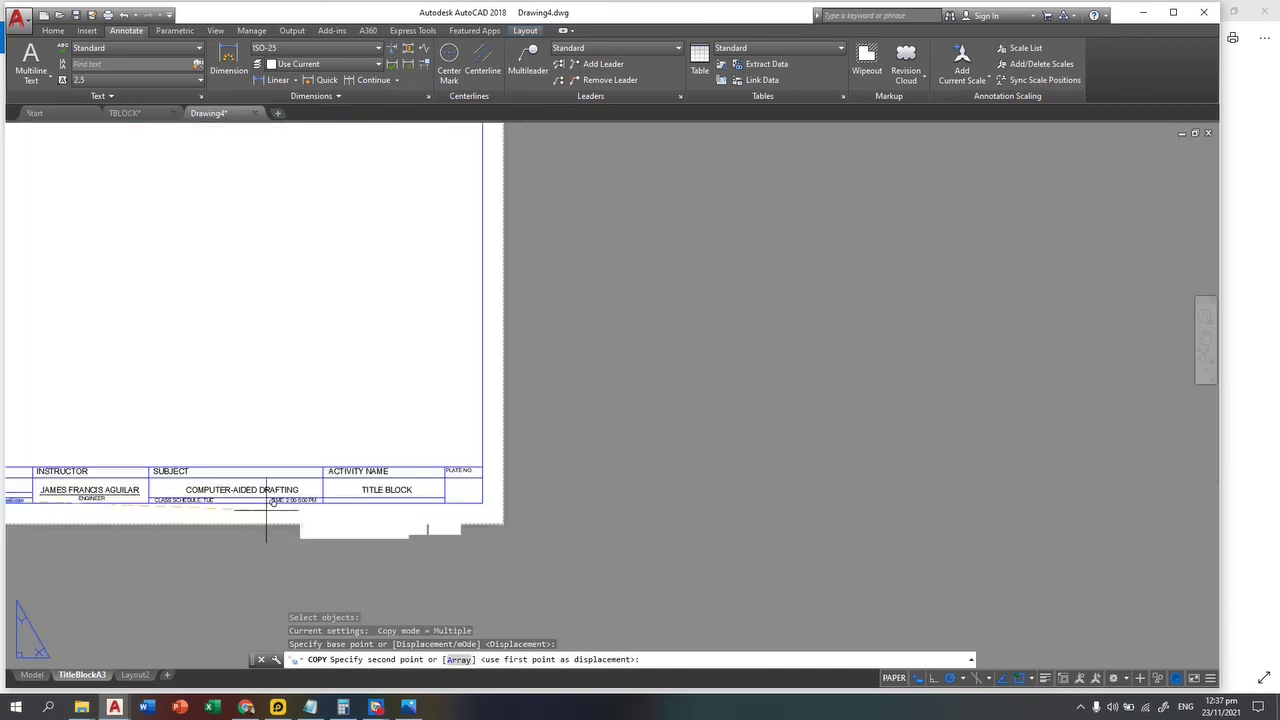
{"action": "scroll", "coordinate": [209, 486], "scroll_direction": "up", "scroll_amount": 5}
{"action": "middle_click_drag", "start_coordinate": [203, 492], "coordinate": [228, 501]}
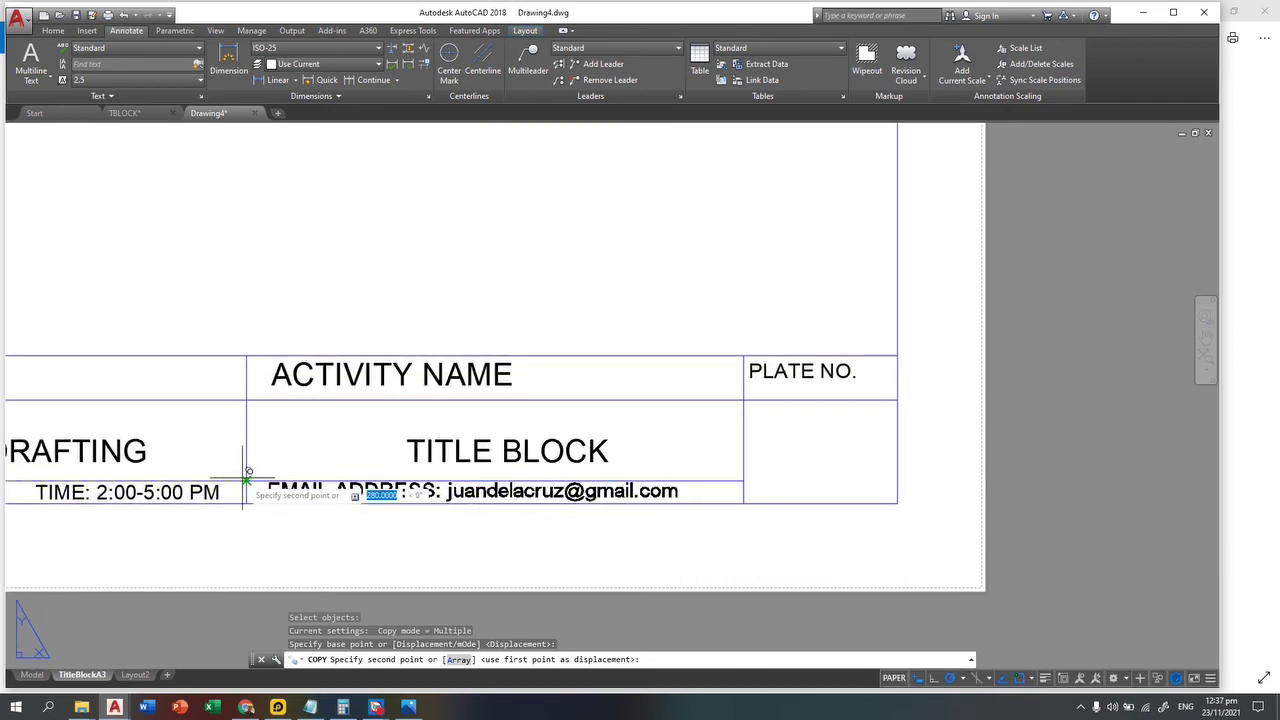
{"action": "left_click", "coordinate": [248, 480]}
{"action": "key", "text": "Escape"}
{"action": "scroll", "coordinate": [530, 497], "scroll_direction": "up", "scroll_amount": 4}
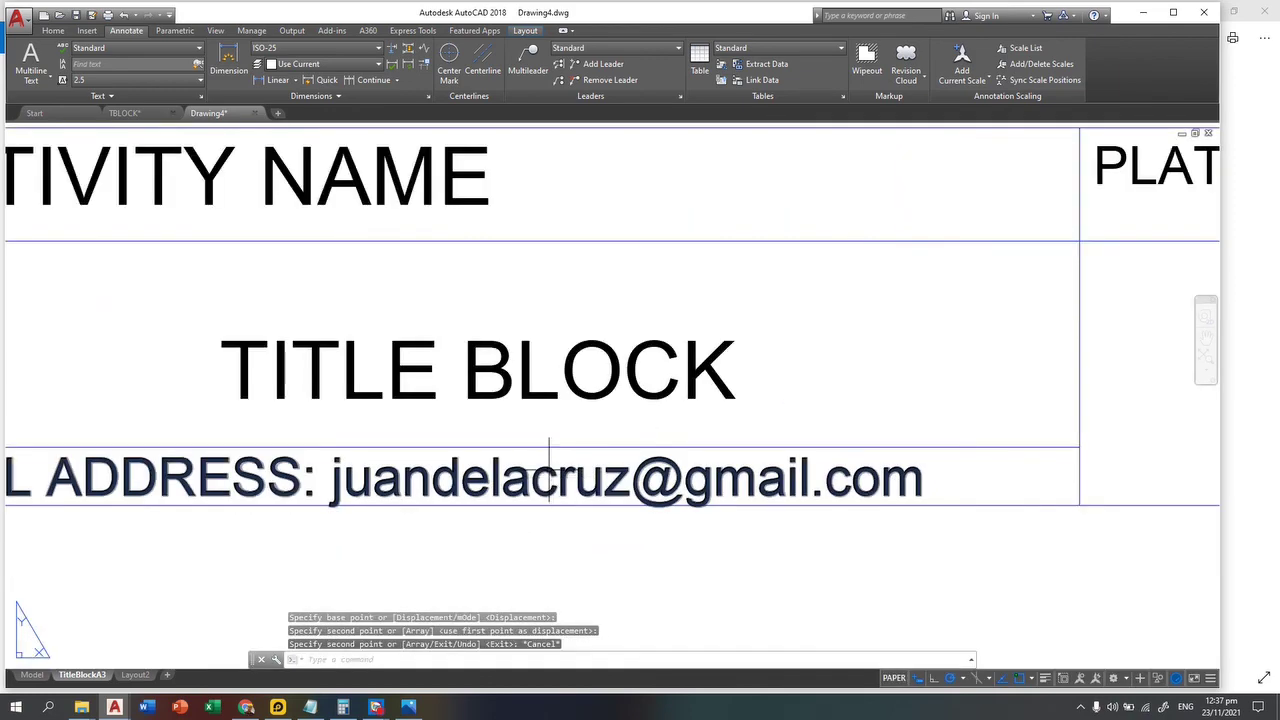
Step: Replace the copied line's text with 'SUBMISSION DATE: NOV. 23, 2021'
{"action": "double_click", "coordinate": [549, 470]}
{"action": "left_click_drag", "start_coordinate": [924, 480], "coordinate": [40, 476]}
{"action": "type", "text": "SU"}
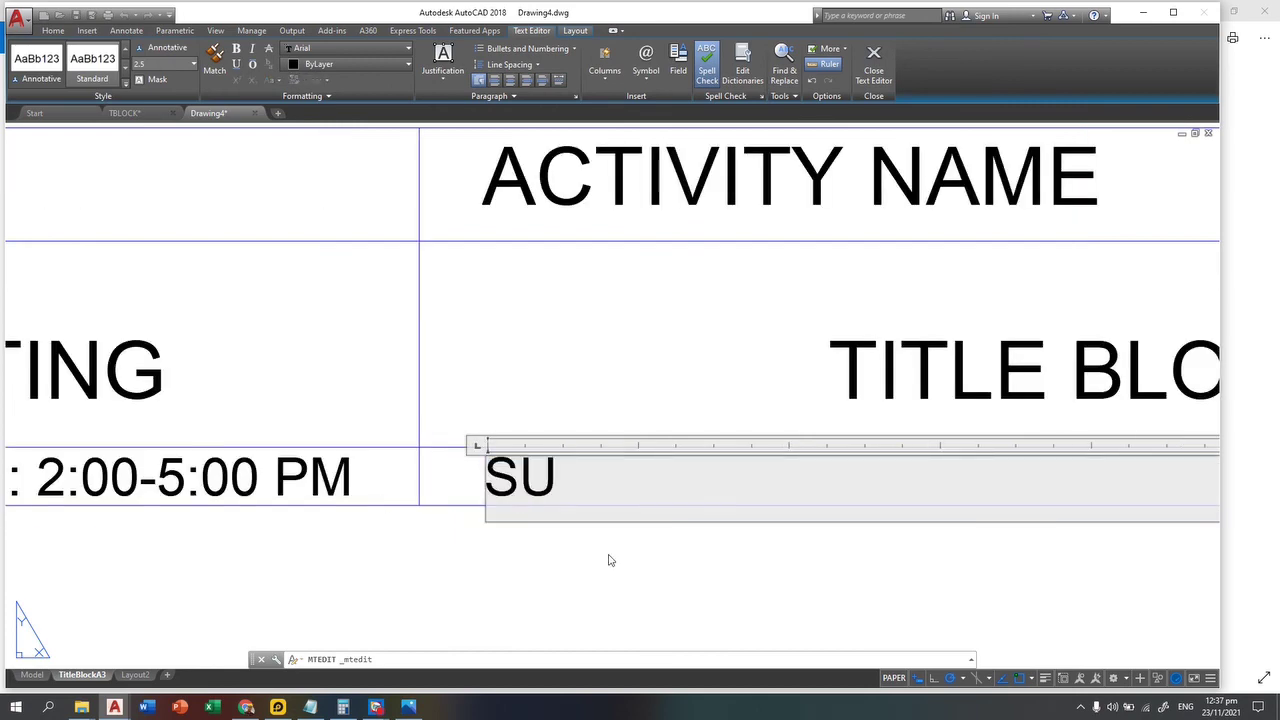
{"action": "type", "text": "BMISSION"}
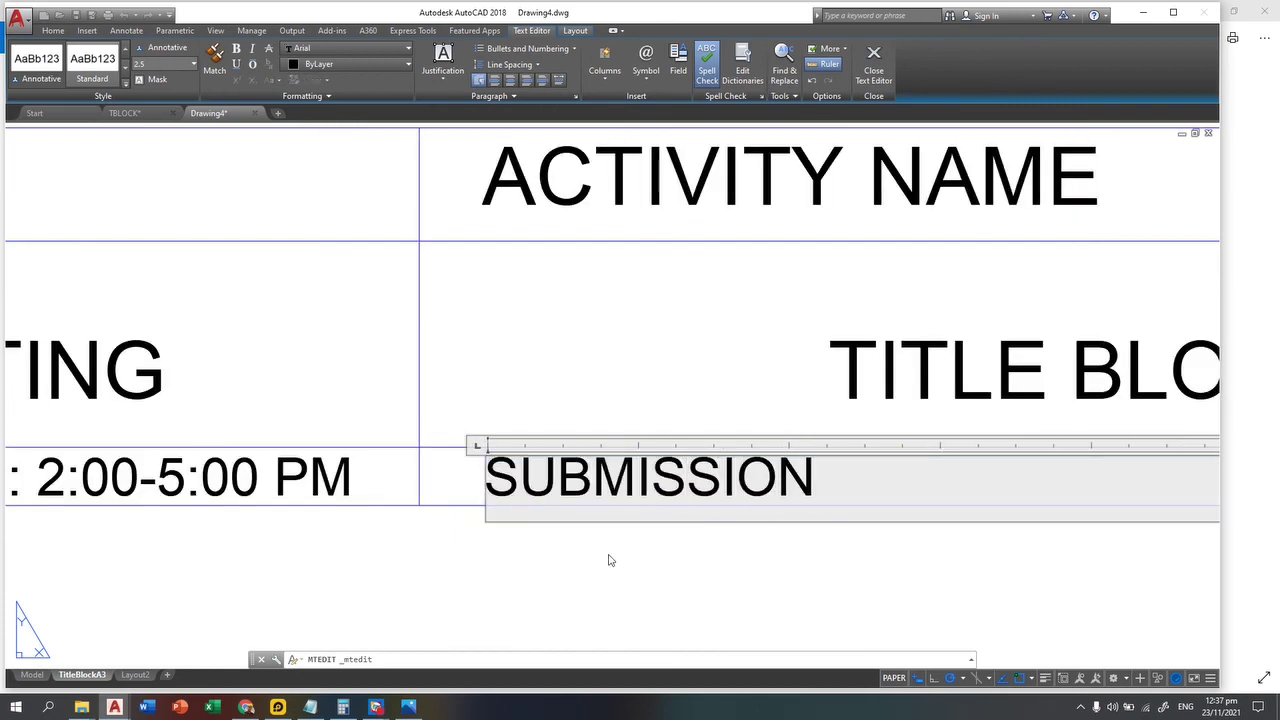
{"action": "type", "text": " DATE: "}
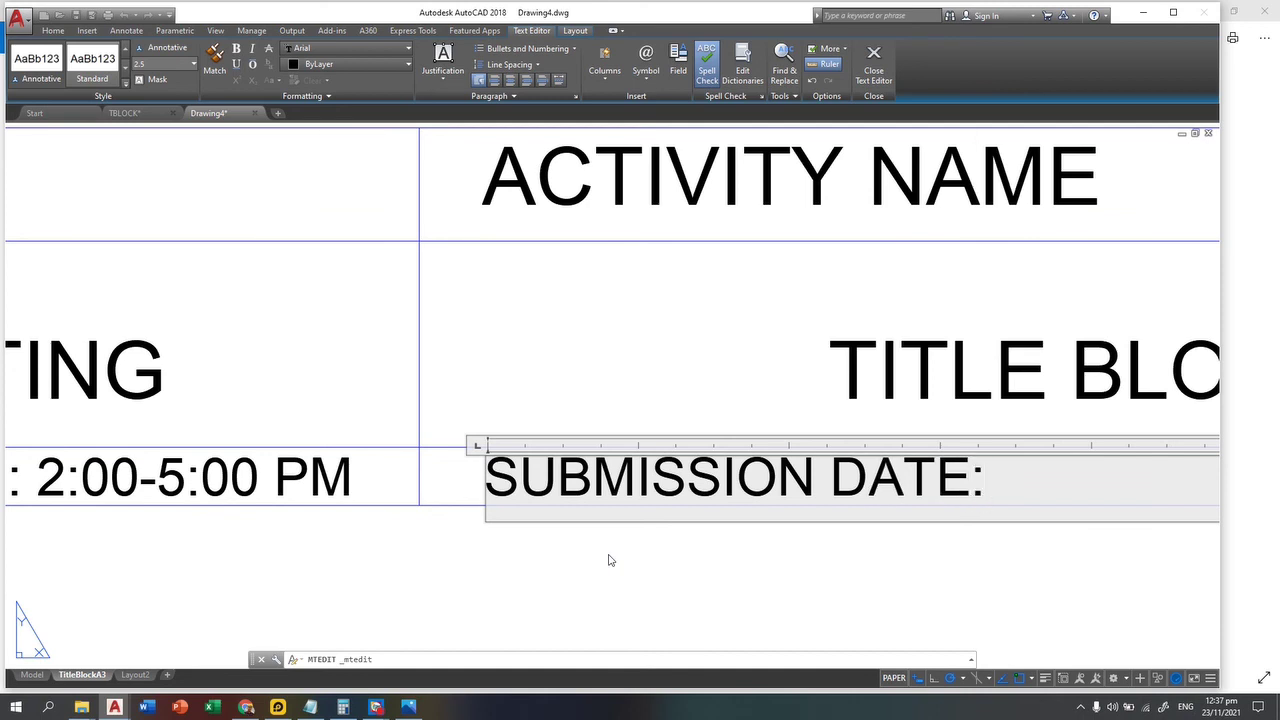
{"action": "type", "text": "NOV"}
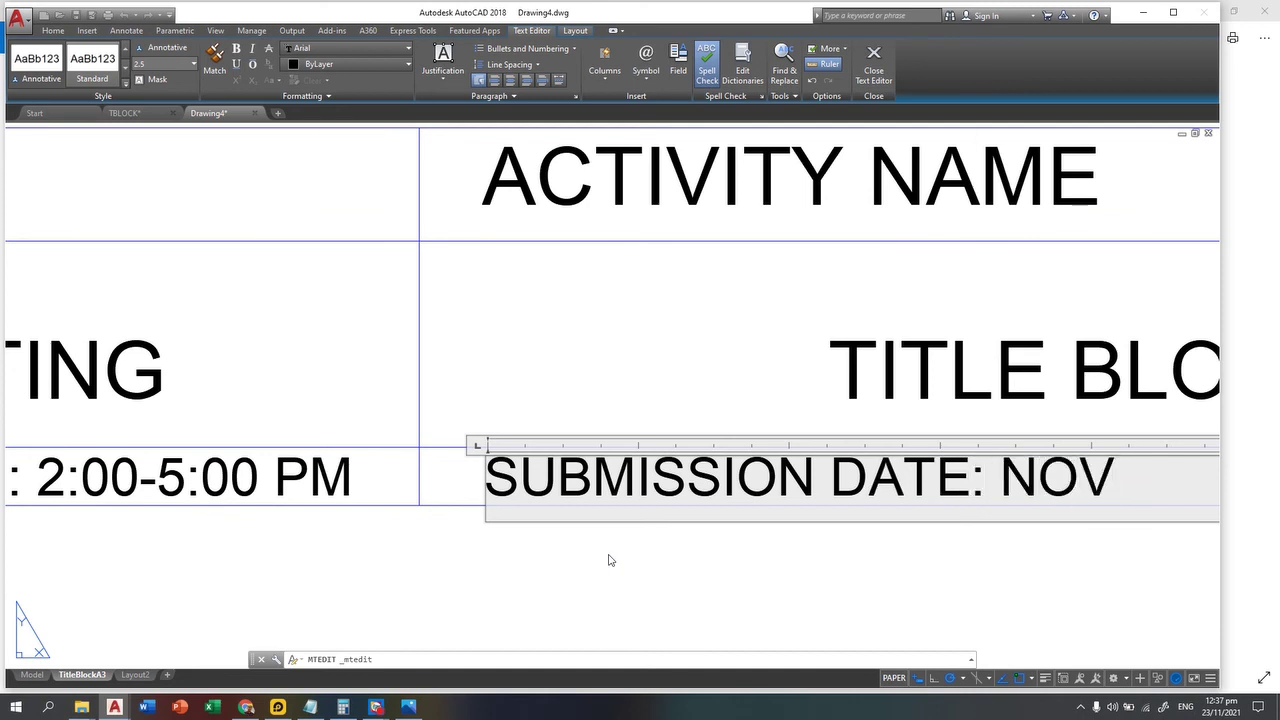
{"action": "type", "text": ". 23"}
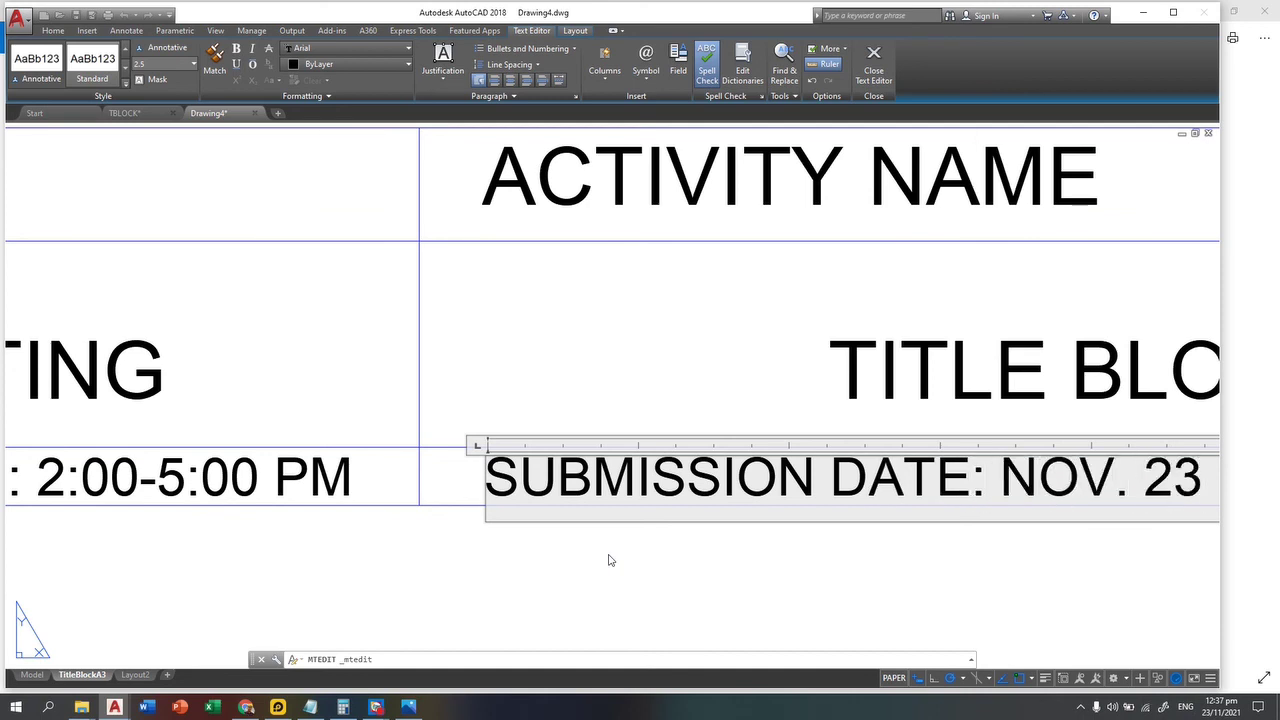
{"action": "type", "text": ", 2021"}
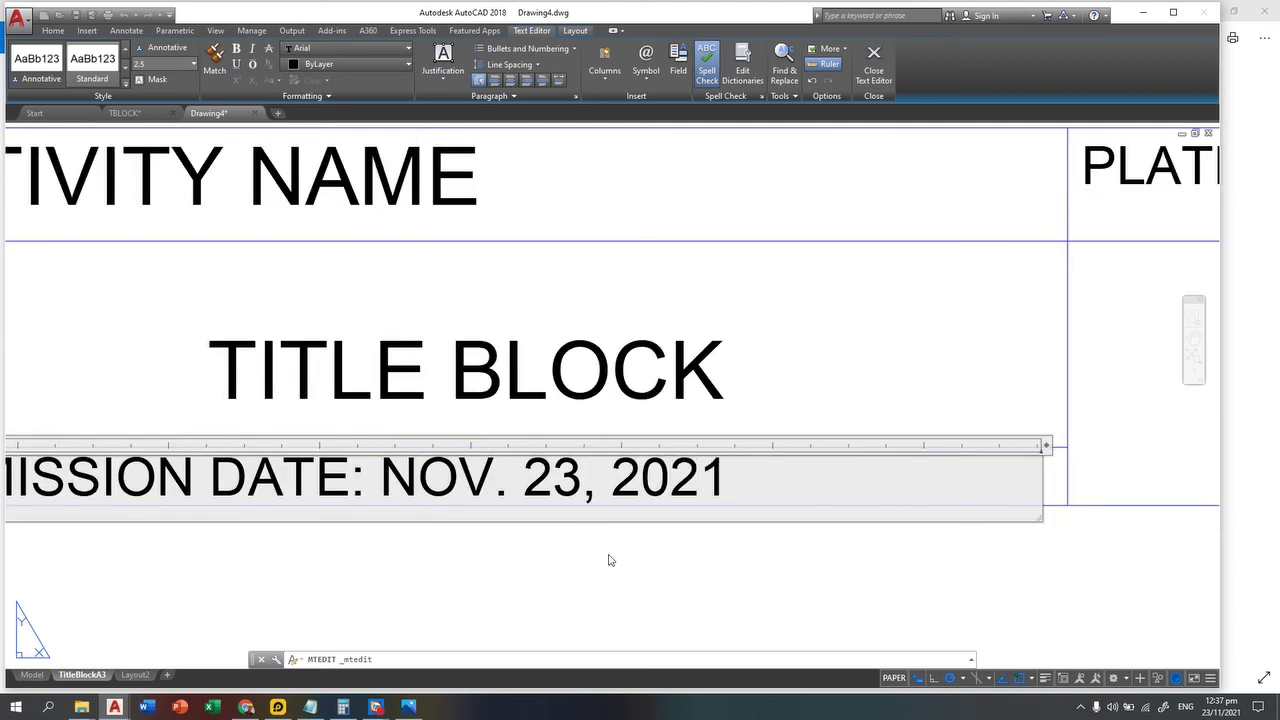
Step: Finish the date text and copy TITLE BLOCK into the plate number cell
{"action": "left_click", "coordinate": [683, 576]}
{"action": "scroll", "coordinate": [771, 486], "scroll_direction": "down", "scroll_amount": 4}
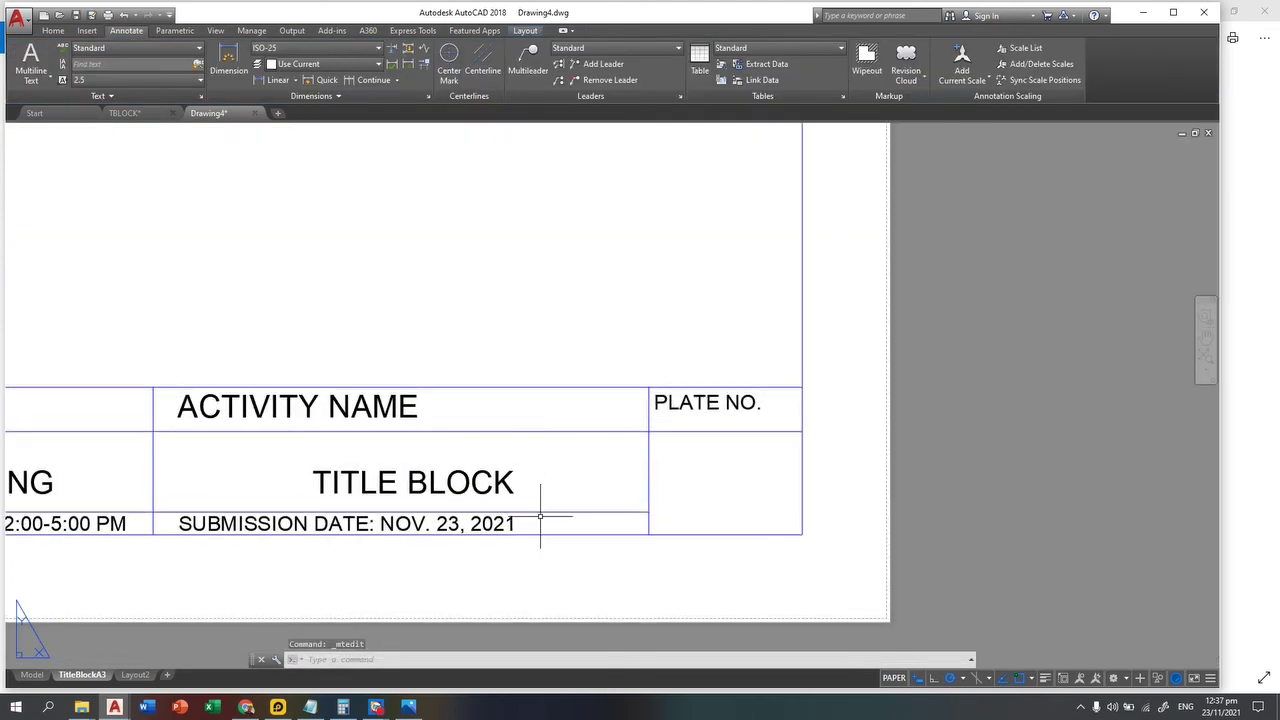
{"action": "type", "text": "co"}
{"action": "key", "text": "Return"}
{"action": "left_click", "coordinate": [528, 503]}
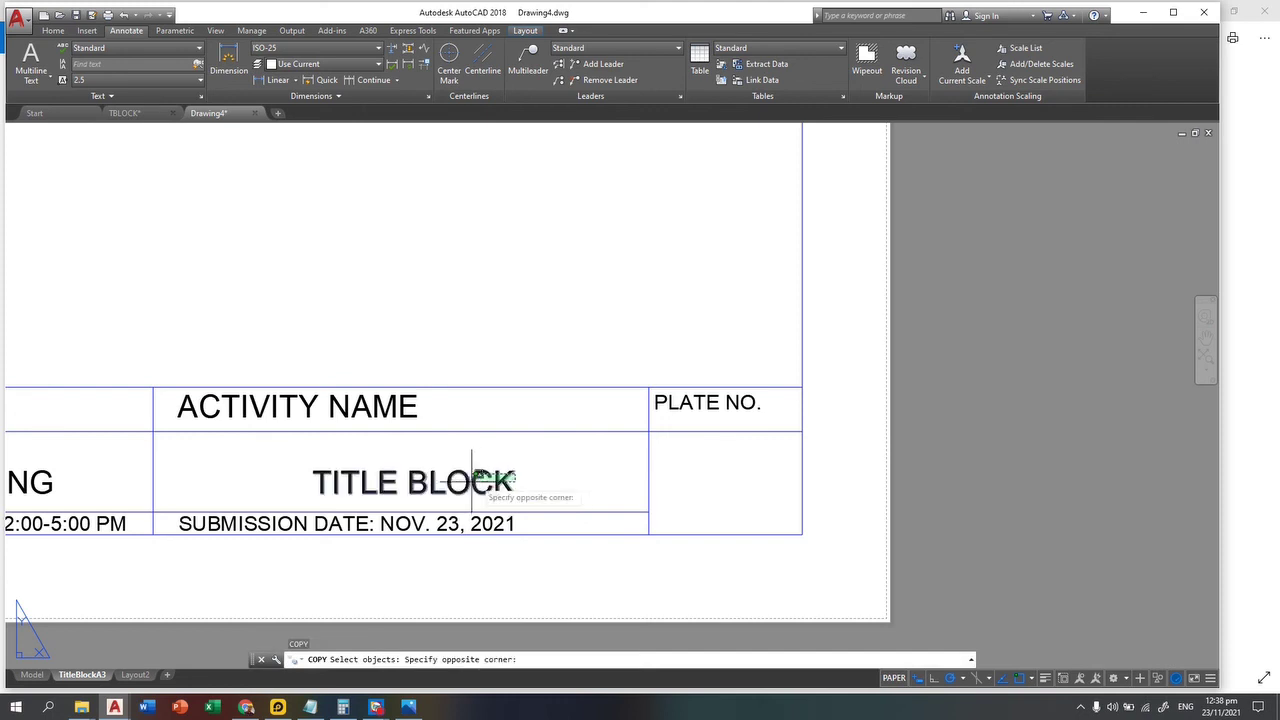
{"action": "left_click", "coordinate": [440, 455]}
{"action": "key", "text": "Return"}
{"action": "left_click", "coordinate": [680, 469]}
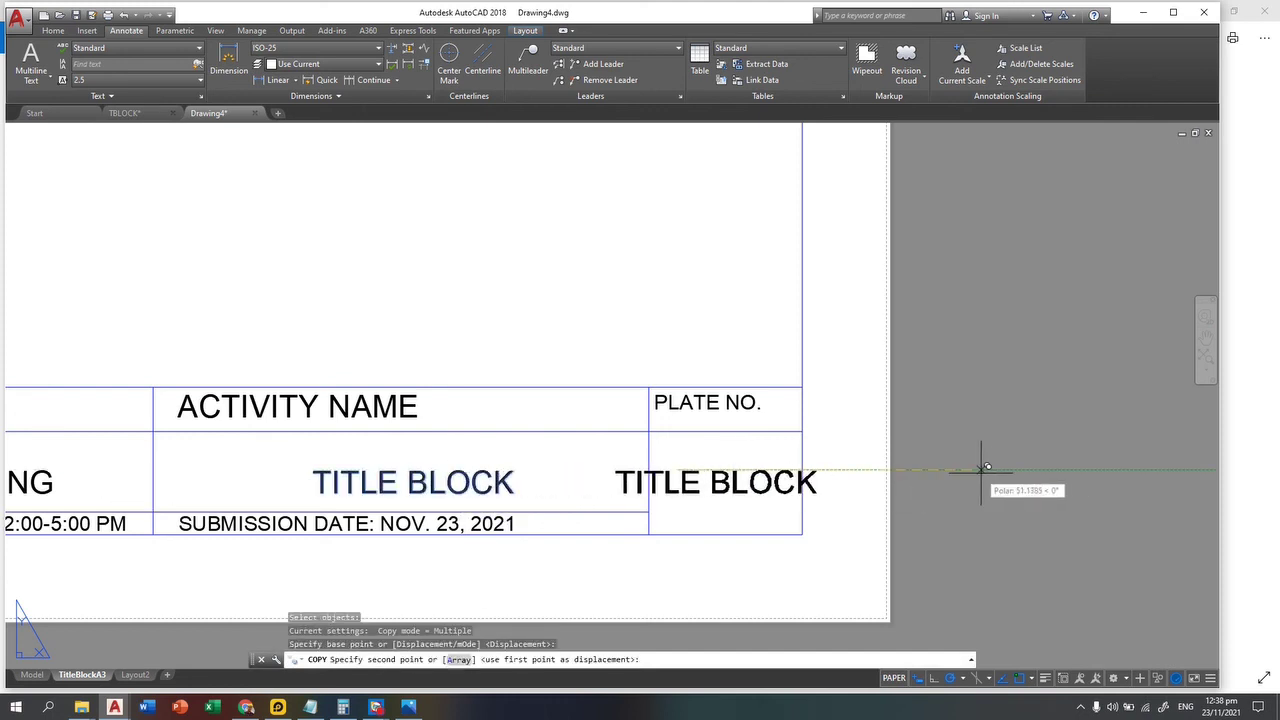
{"action": "left_click", "coordinate": [1043, 469]}
{"action": "key", "text": "Escape"}
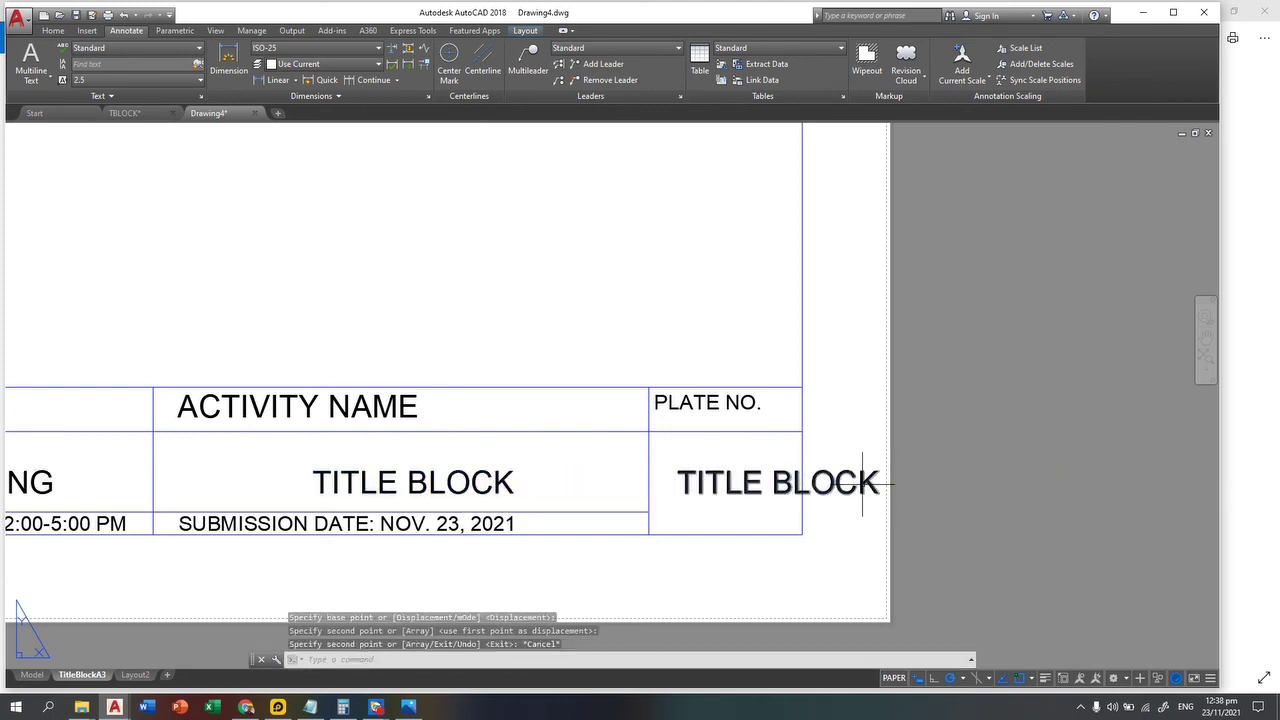
Step: Change the copied plate-cell text to the letter A
{"action": "left_click", "coordinate": [1043, 469]}
{"action": "left_click", "coordinate": [862, 482]}
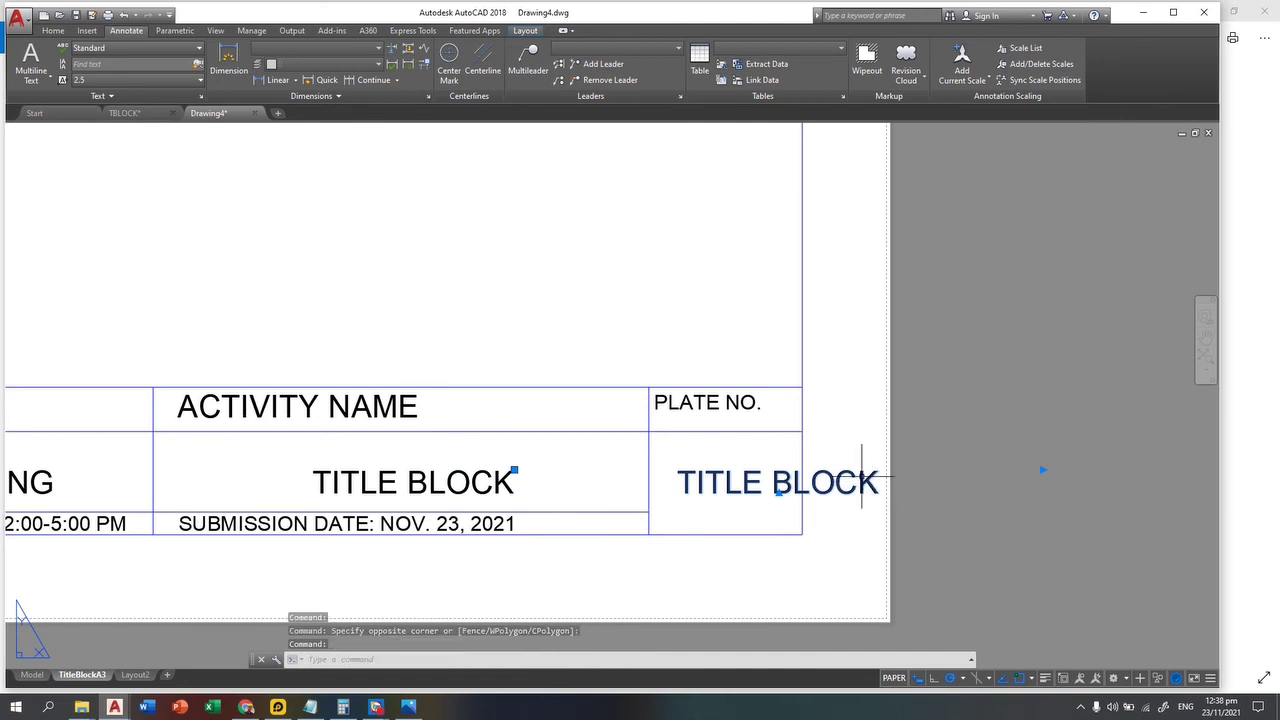
{"action": "double_click", "coordinate": [778, 483]}
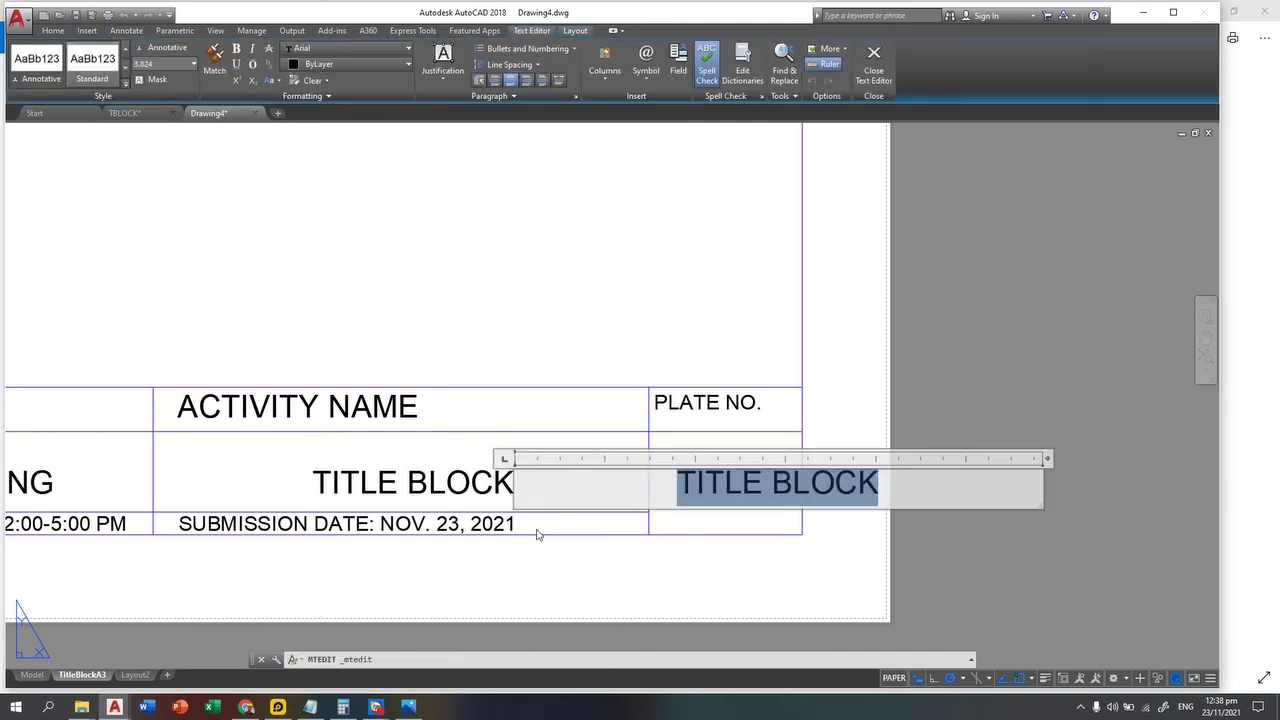
{"action": "type", "text": "a"}
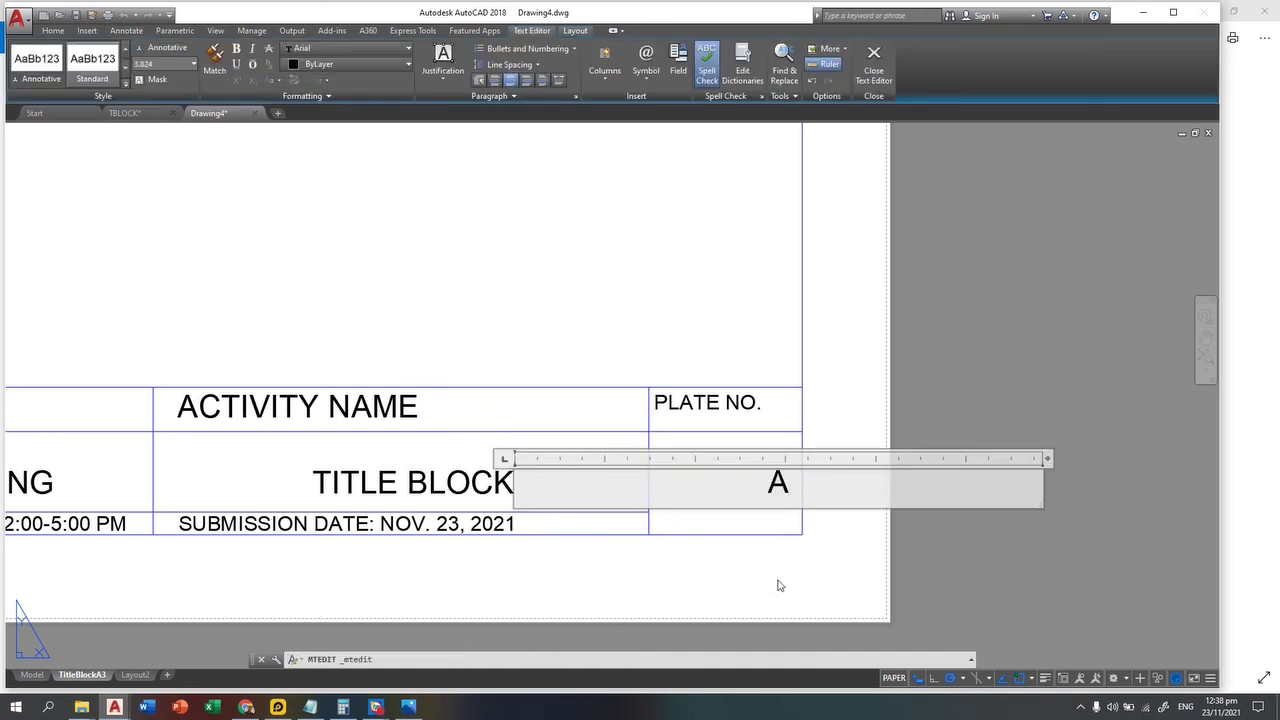
{"action": "left_click", "coordinate": [772, 578]}
Step: Move the letter A to the centre of the plate cell
{"action": "type", "text": "m"}
{"action": "key", "text": "Return"}
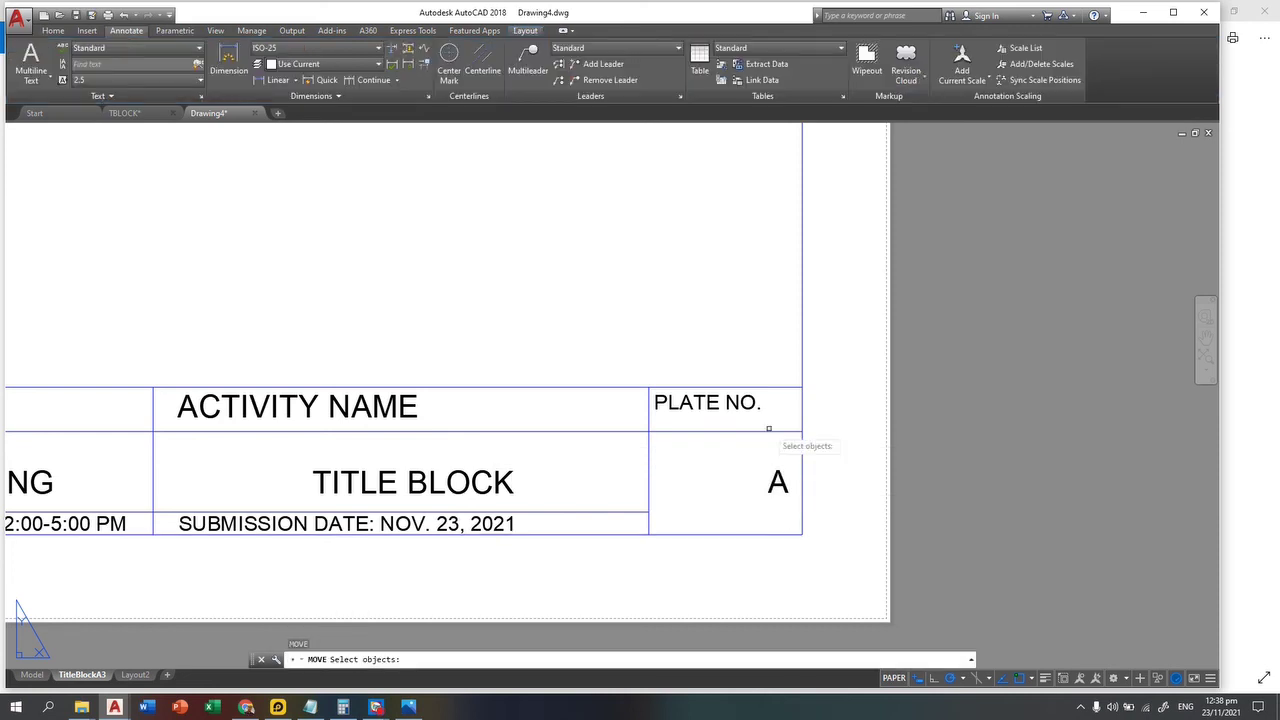
{"action": "left_click", "coordinate": [769, 428]}
{"action": "left_click", "coordinate": [766, 491]}
{"action": "key", "text": "Return"}
{"action": "left_click", "coordinate": [515, 492]}
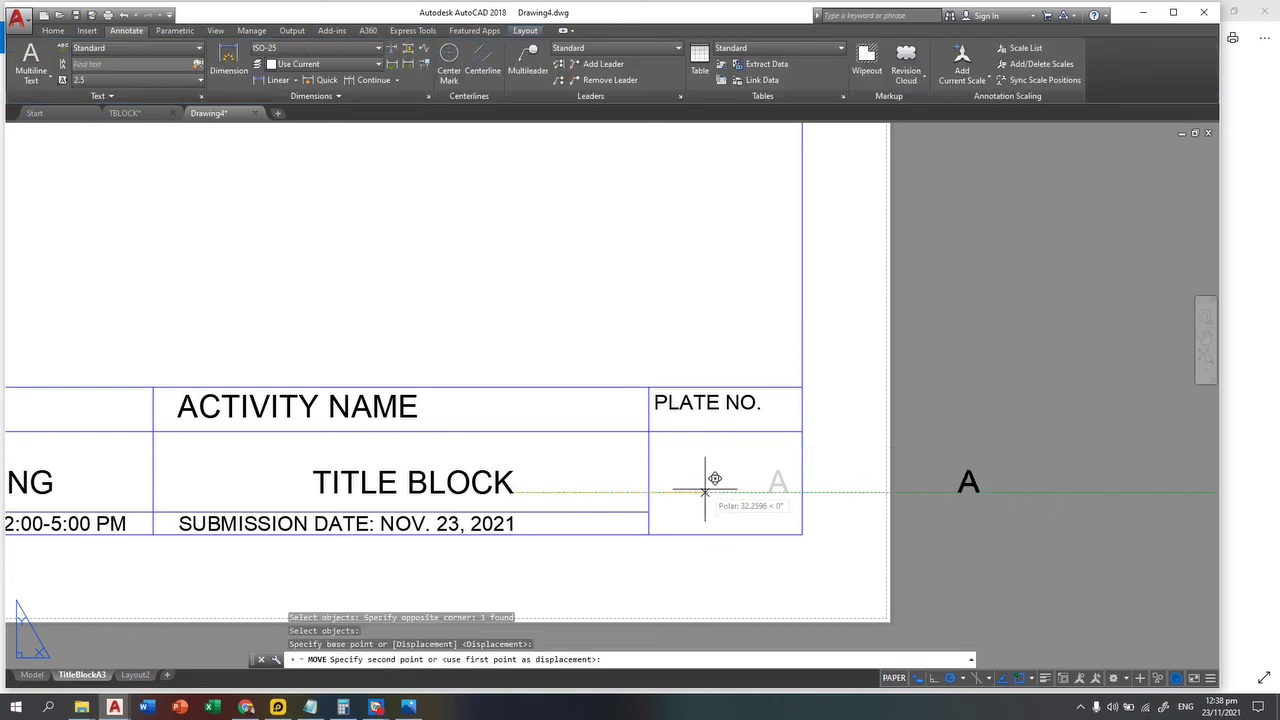
{"action": "left_click", "coordinate": [462, 490]}
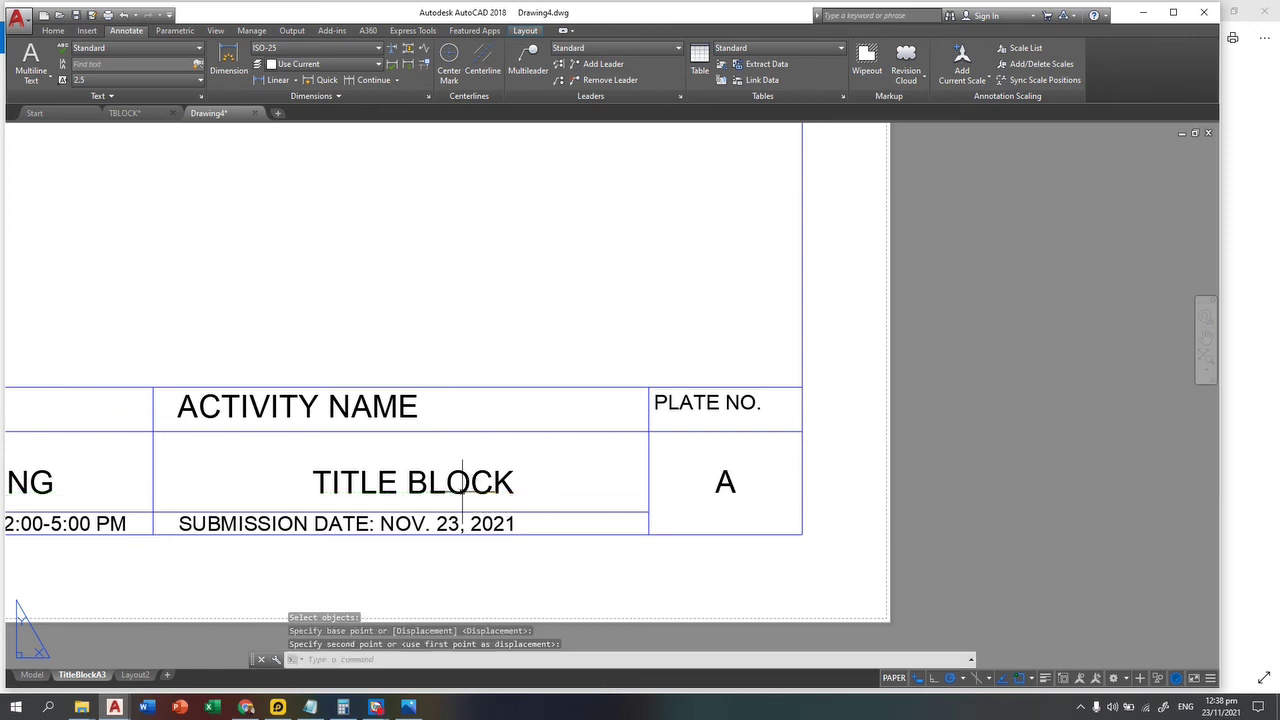
Step: Enlarge the letter A to height 10, leaving it centred in the cell
{"action": "double_click", "coordinate": [724, 482]}
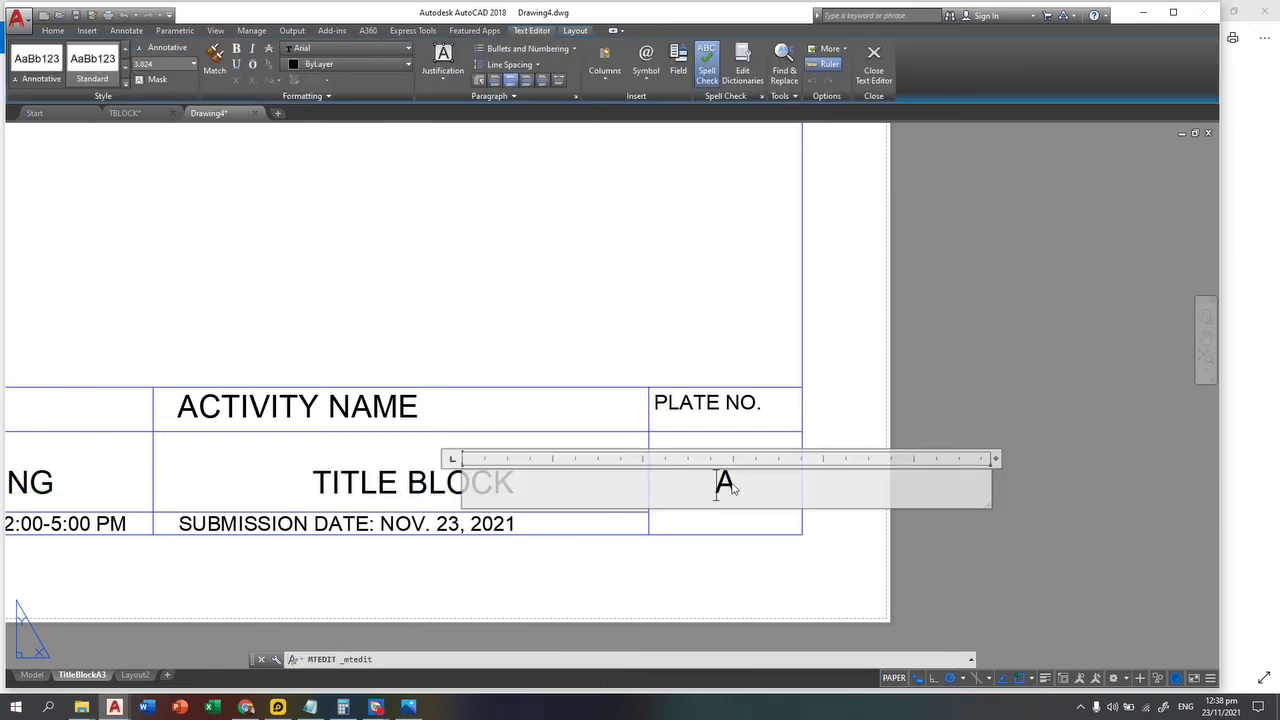
{"action": "double_click", "coordinate": [725, 483]}
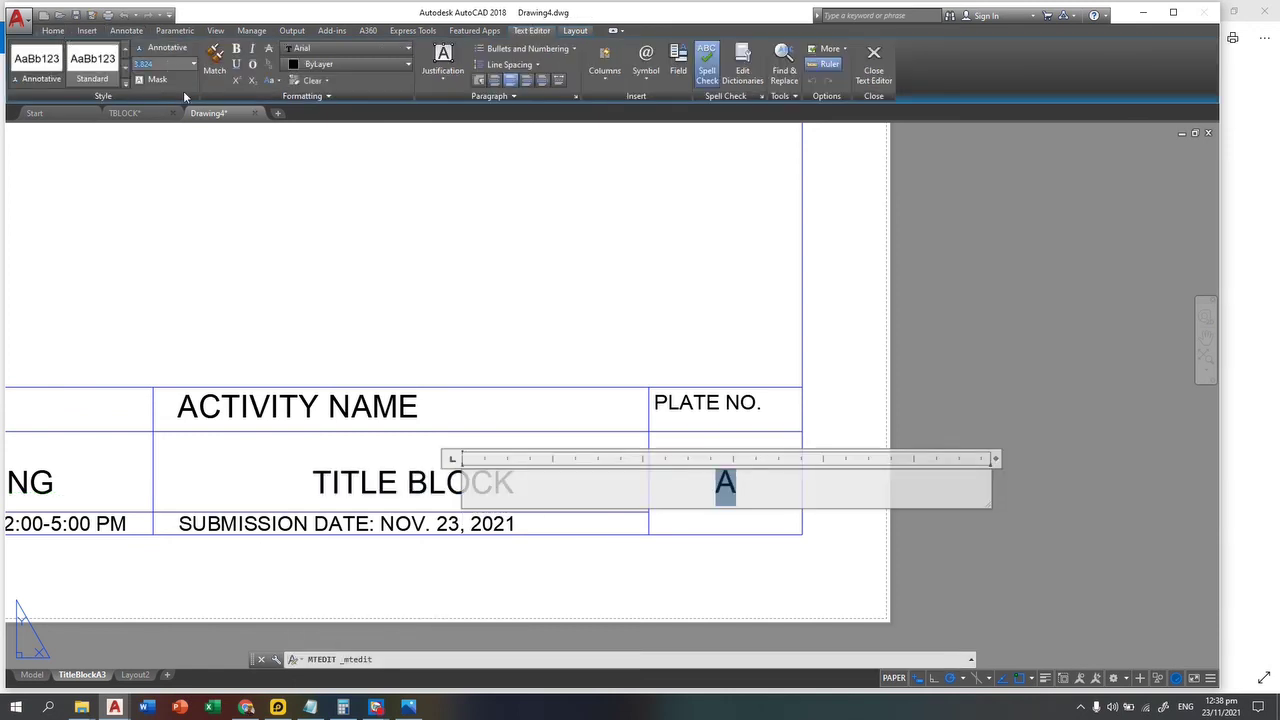
{"action": "key", "text": "Return"}
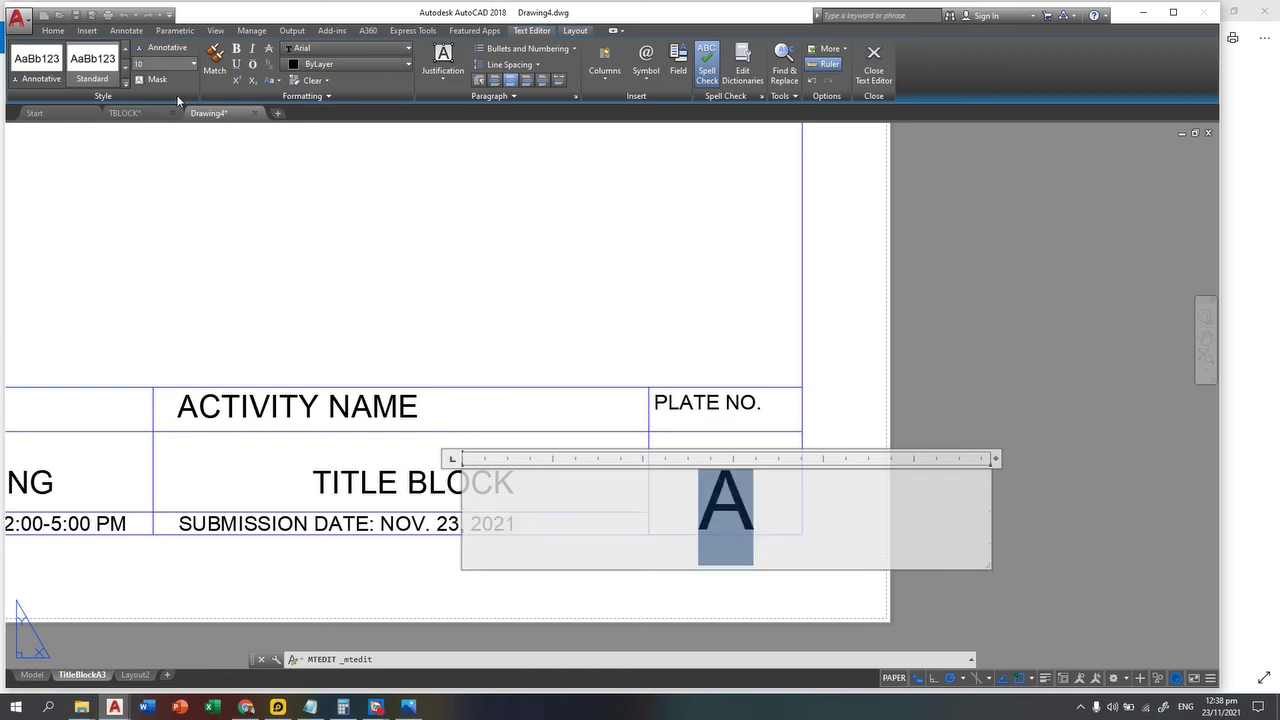
{"action": "left_click", "coordinate": [572, 265]}
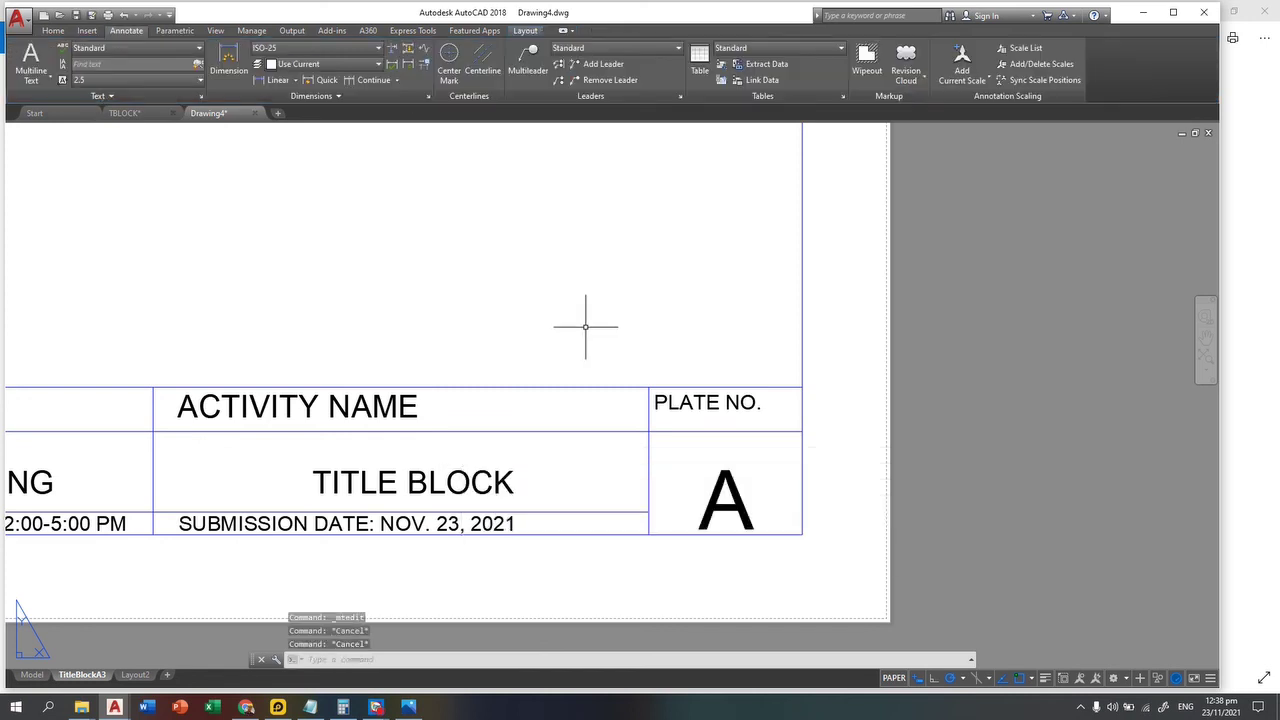
{"action": "type", "text": "M"}
{"action": "key", "text": "Return"}
{"action": "left_click", "coordinate": [790, 528]}
{"action": "left_click", "coordinate": [690, 470]}
{"action": "key", "text": "Return"}
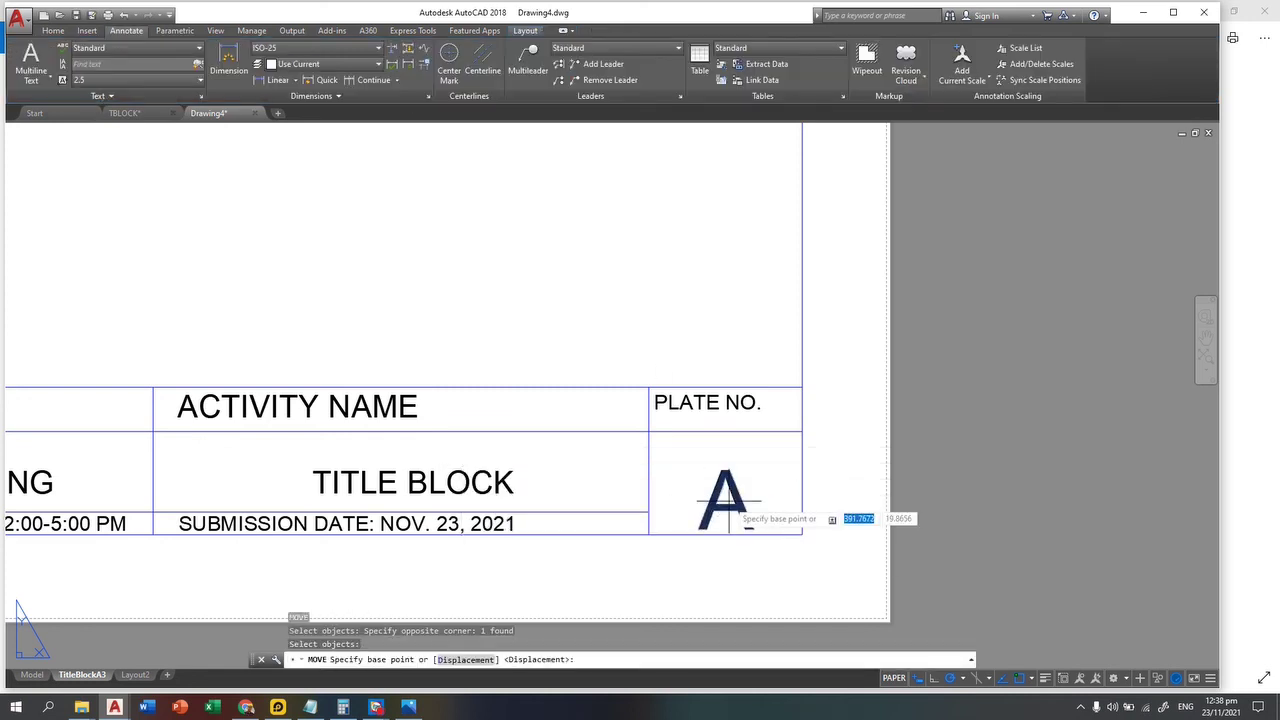
{"action": "left_click", "coordinate": [729, 490]}
{"action": "key", "text": "Escape"}
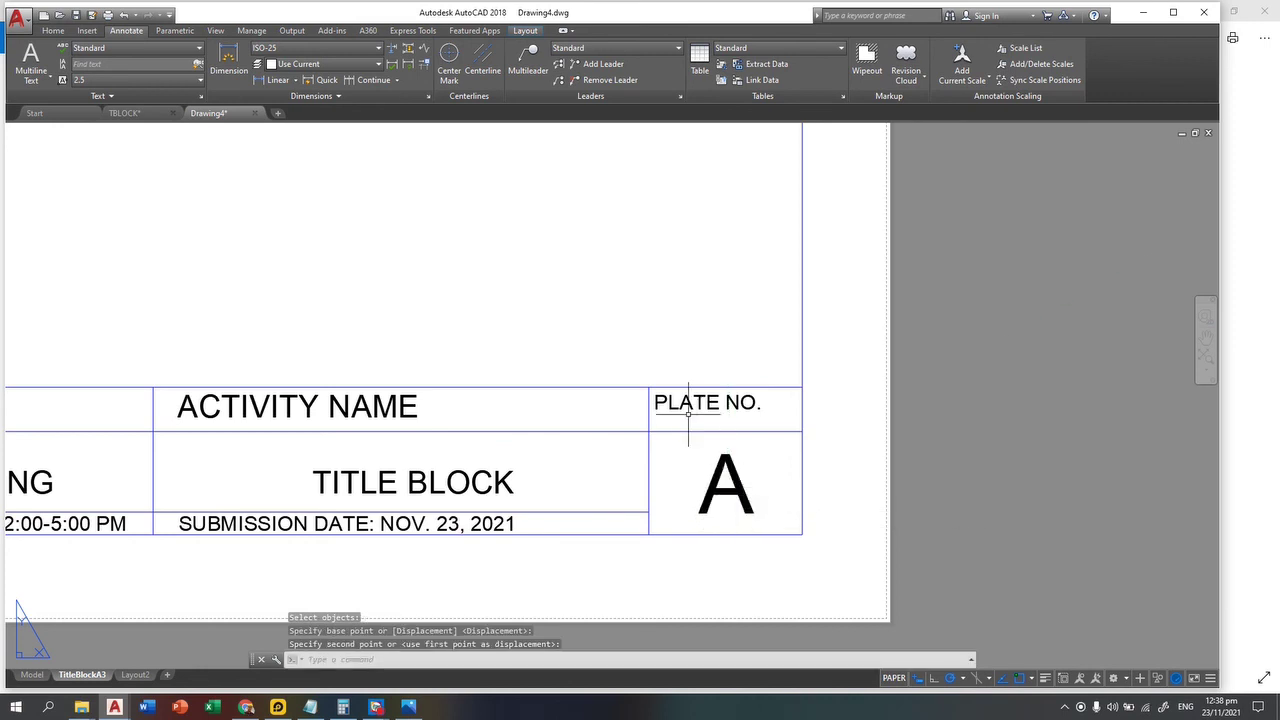
Step: Erase the dimensioned reference image beside the sheet and recentre the A3 layout
{"action": "scroll", "coordinate": [693, 413], "scroll_direction": "down", "scroll_amount": 2}
{"action": "key", "text": "Escape"}
{"action": "scroll", "coordinate": [545, 358], "scroll_direction": "down", "scroll_amount": 2}
{"action": "middle_click_drag", "start_coordinate": [443, 300], "coordinate": [694, 377]}
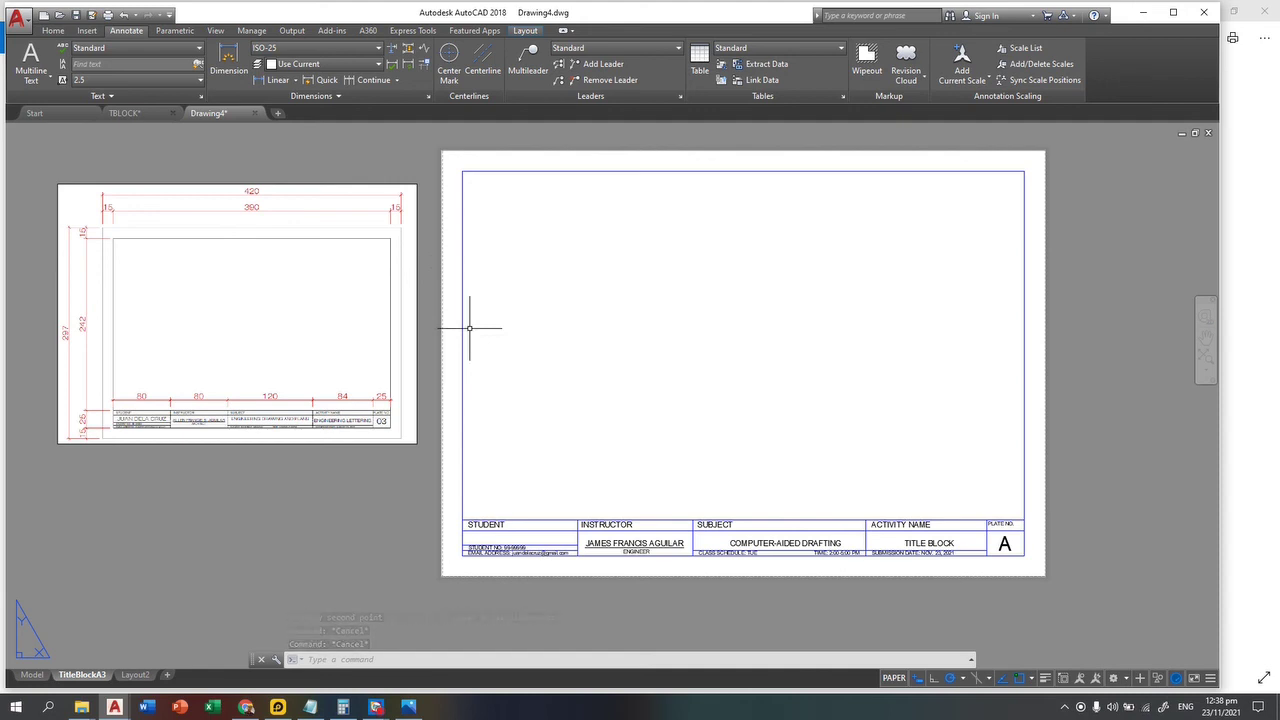
{"action": "left_click", "coordinate": [318, 138]}
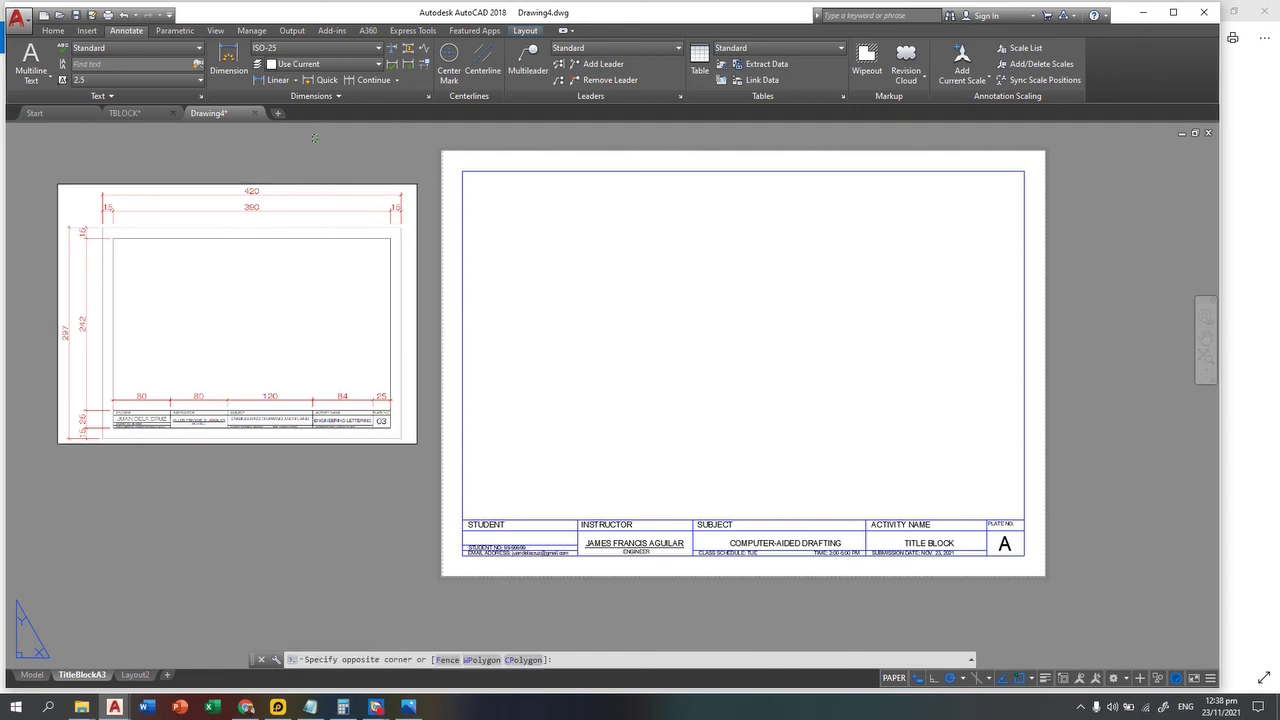
{"action": "left_click", "coordinate": [226, 262]}
{"action": "key", "text": "Delete"}
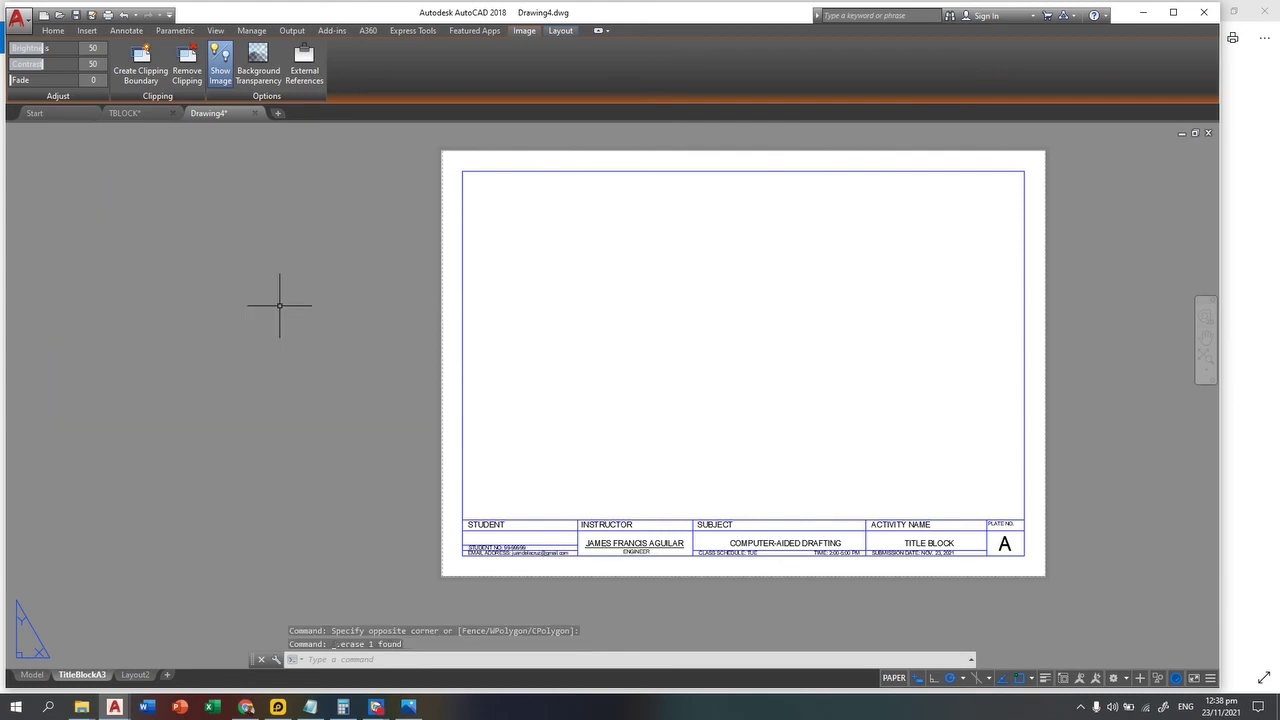
{"action": "mouse_move", "coordinate": [594, 449]}
{"action": "middle_mouse_down"}
{"action": "mouse_move", "coordinate": [436, 350]}
{"action": "mouse_move", "coordinate": [496, 433]}
{"action": "middle_mouse_up"}
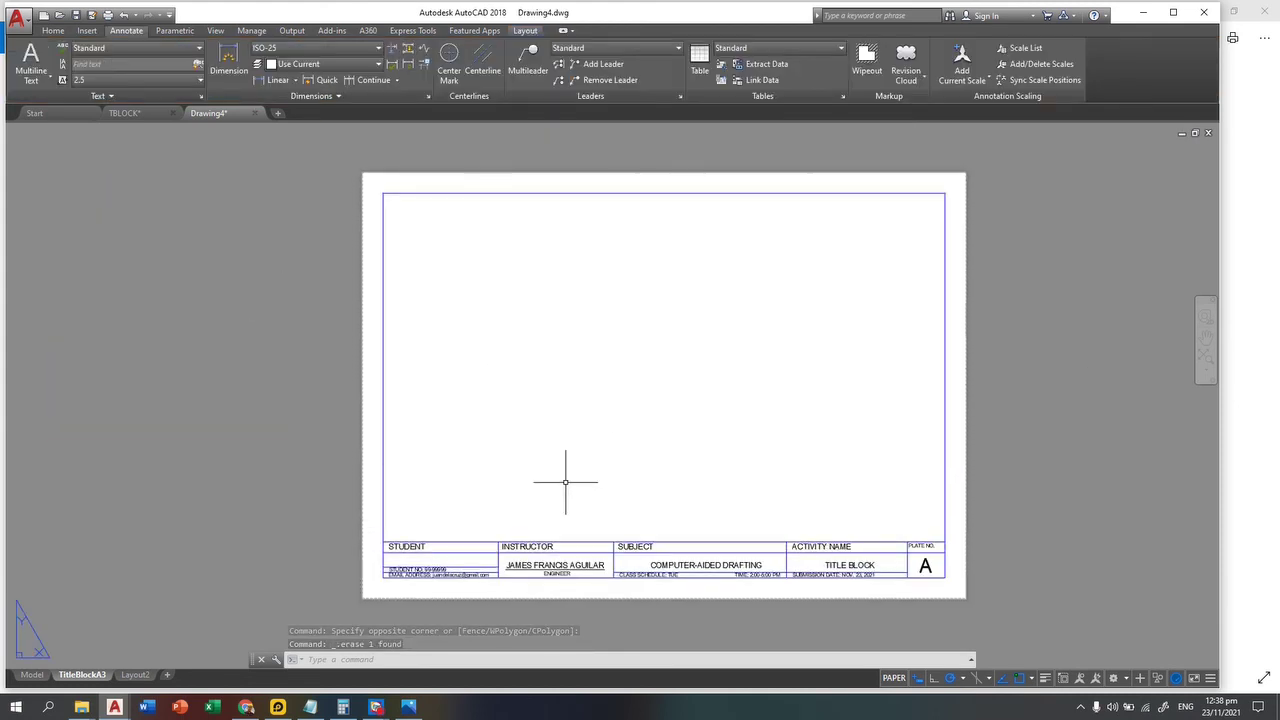
Step: Use Save As to store the layout on the Desktop as A3_TITLEBLOCK.dwg
{"action": "left_click", "coordinate": [18, 17]}
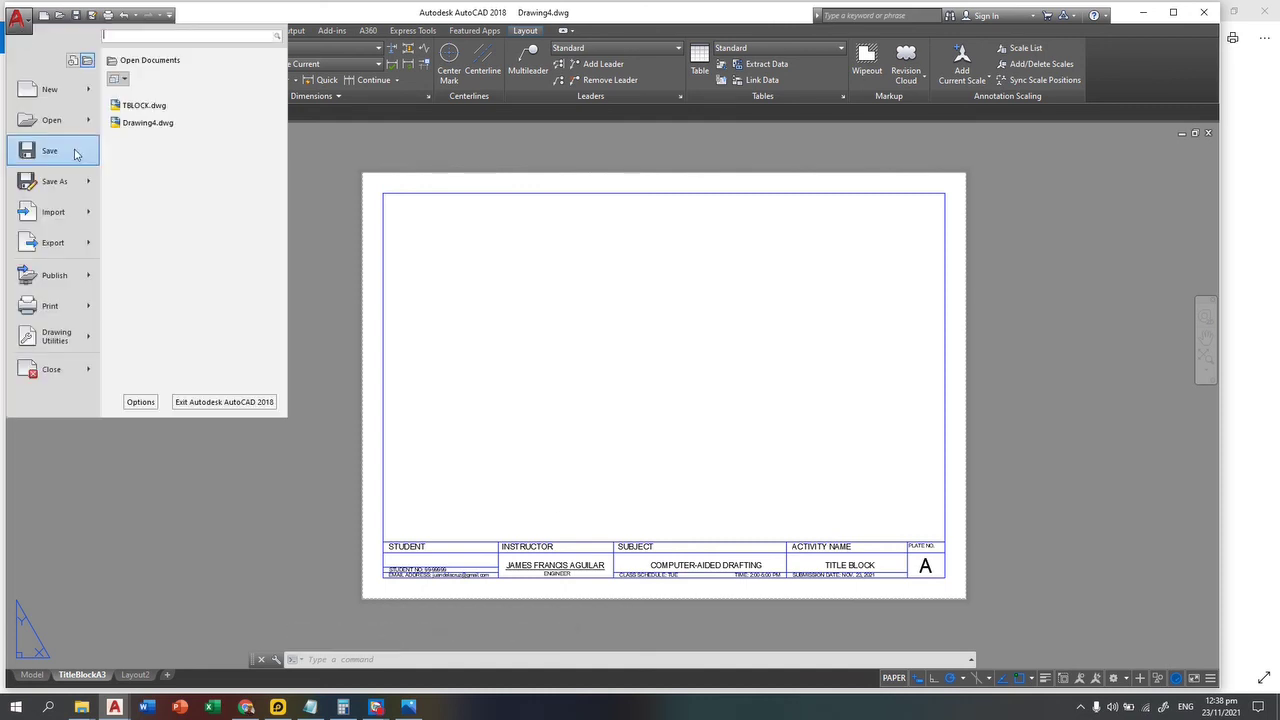
{"action": "left_click", "coordinate": [64, 183]}
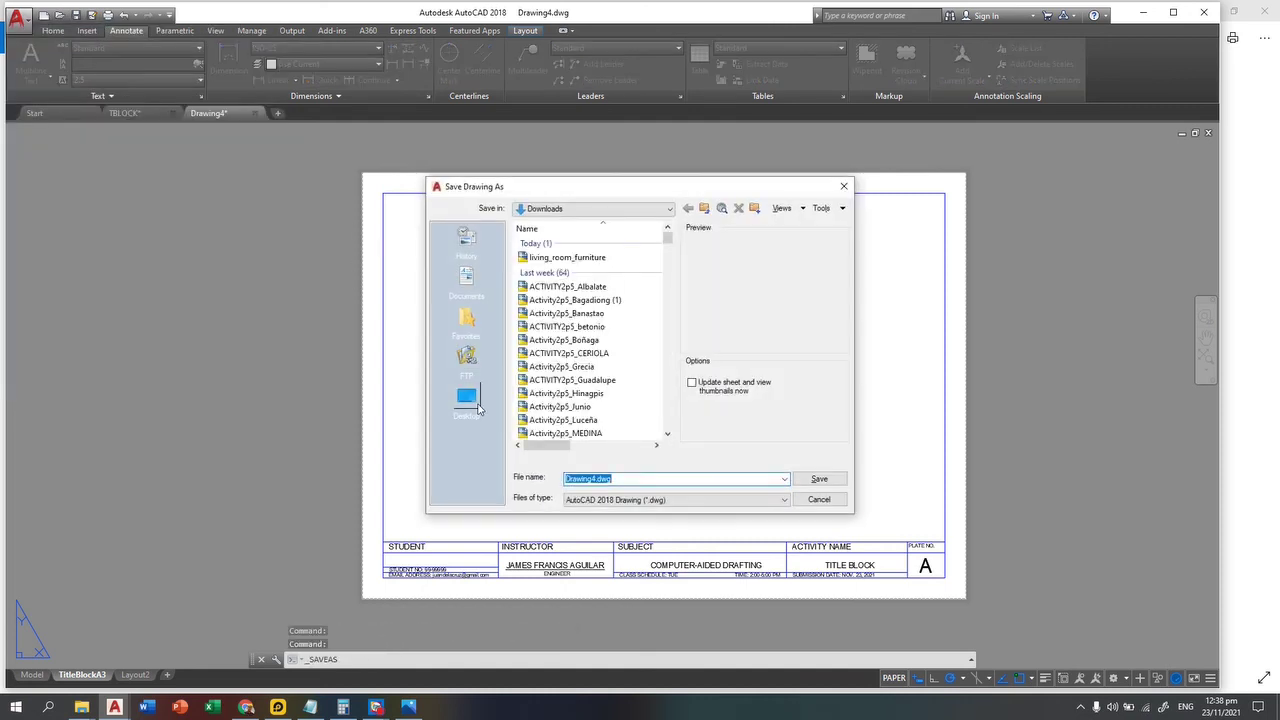
{"action": "left_click", "coordinate": [477, 404]}
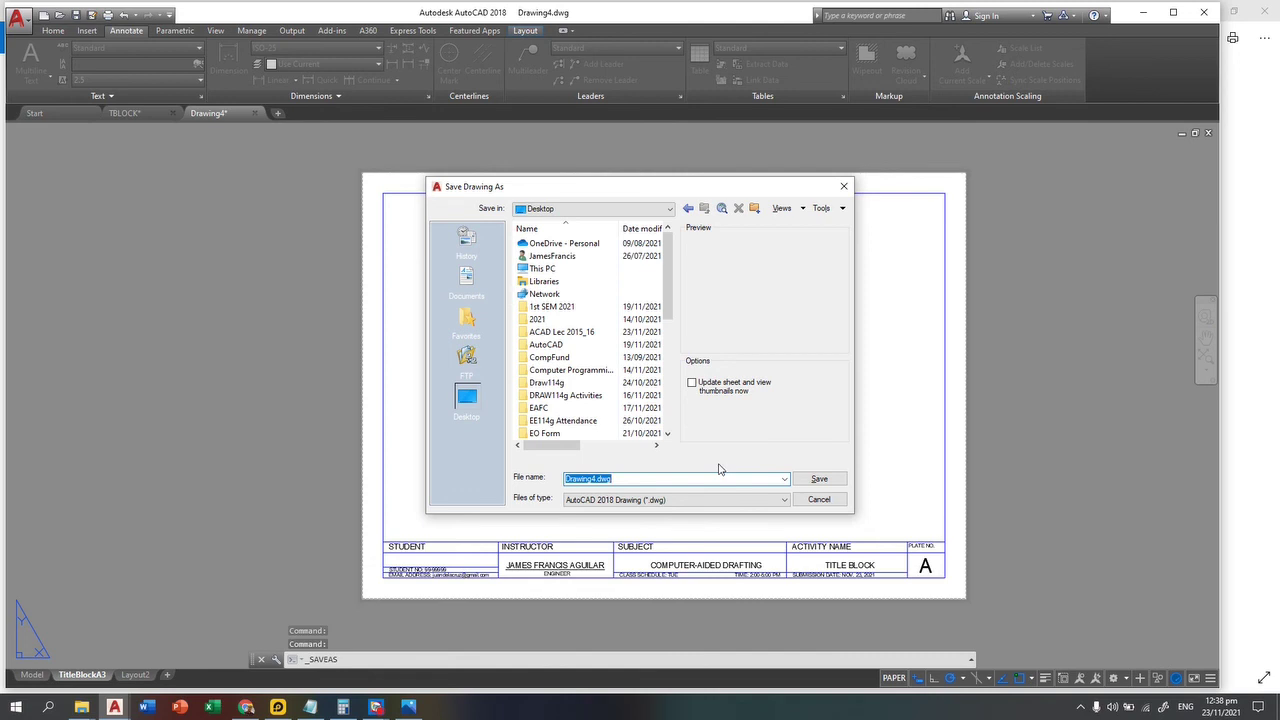
{"action": "type", "text": "t"}
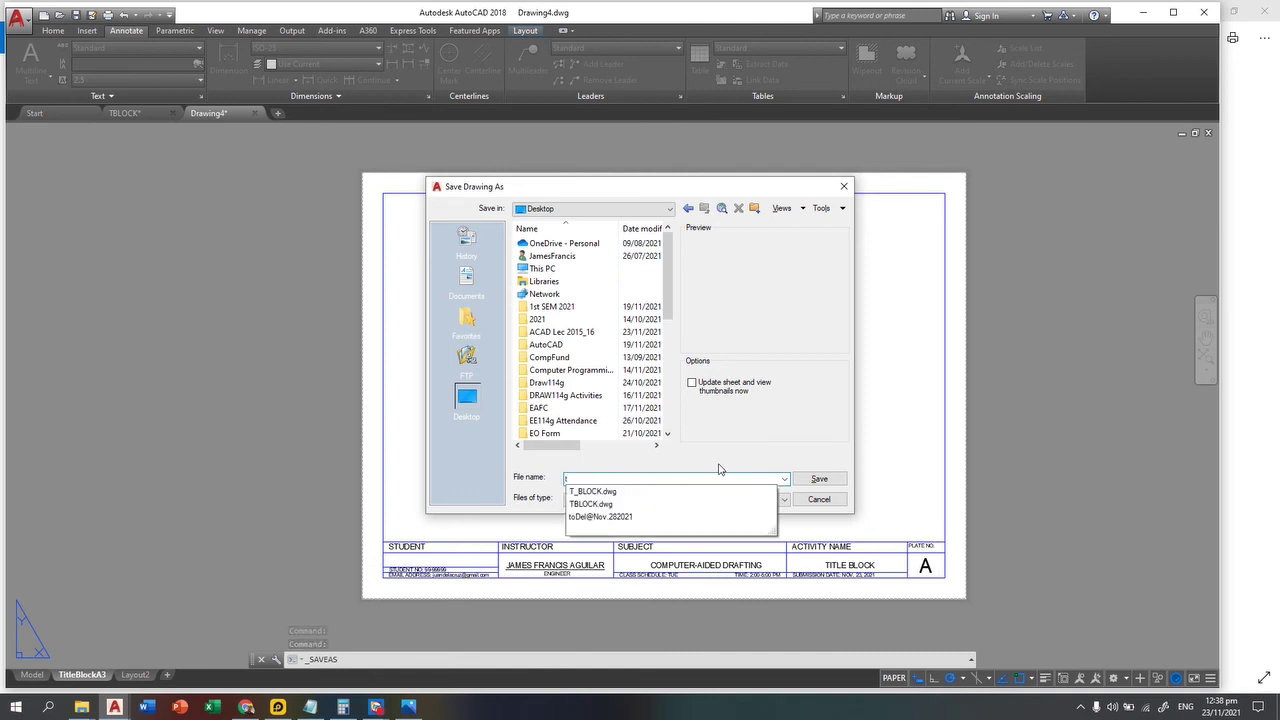
{"action": "key", "text": "BackSpace"}
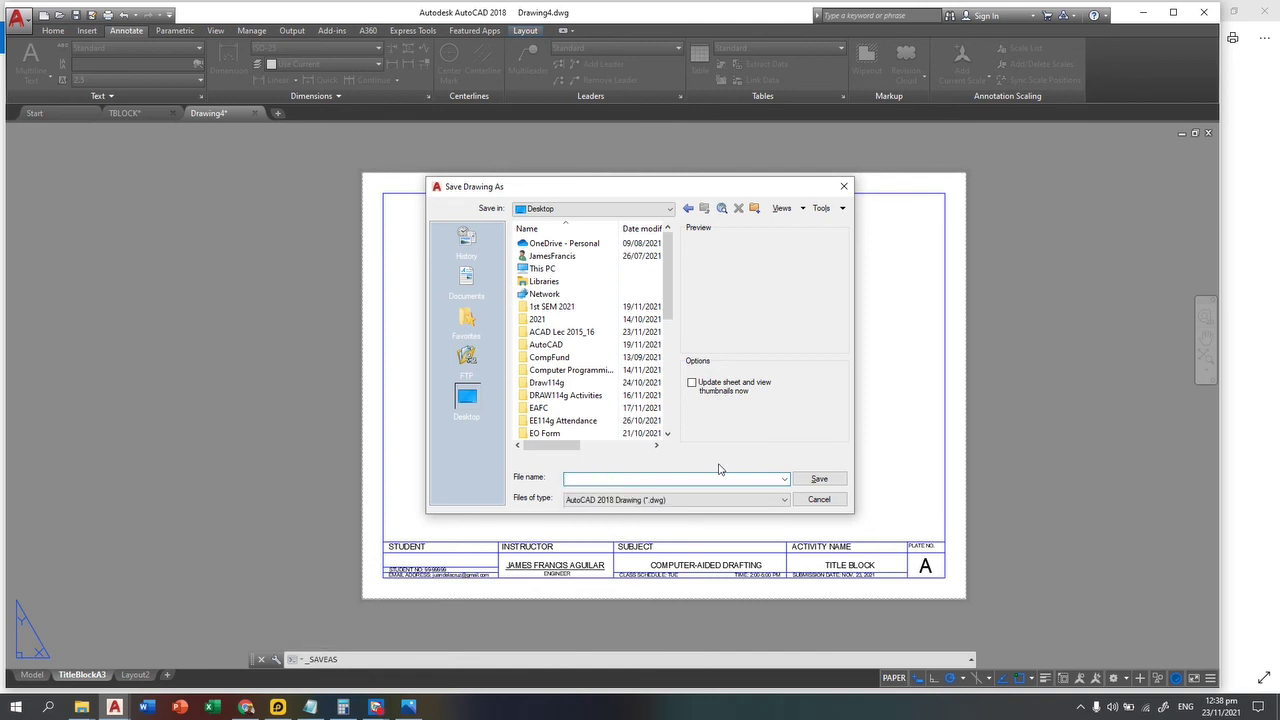
{"action": "type", "text": "A3_TITLEBLOCK"}
{"action": "left_click", "coordinate": [831, 478]}
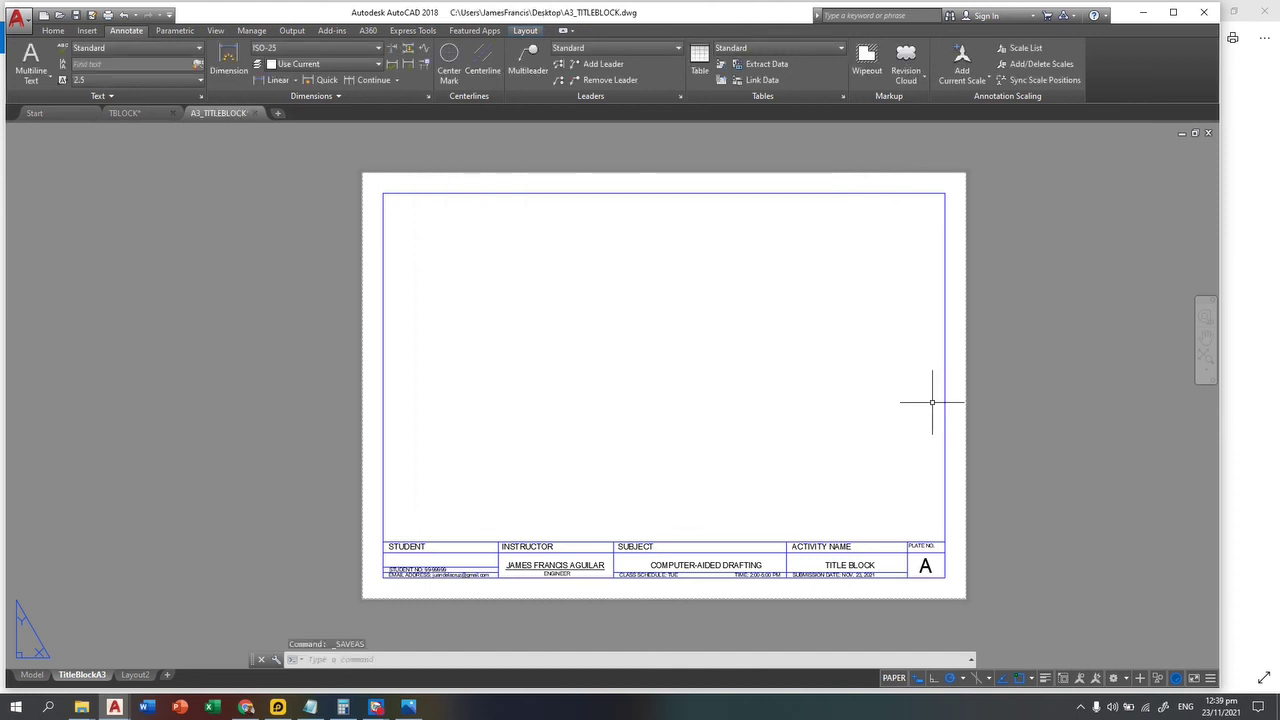